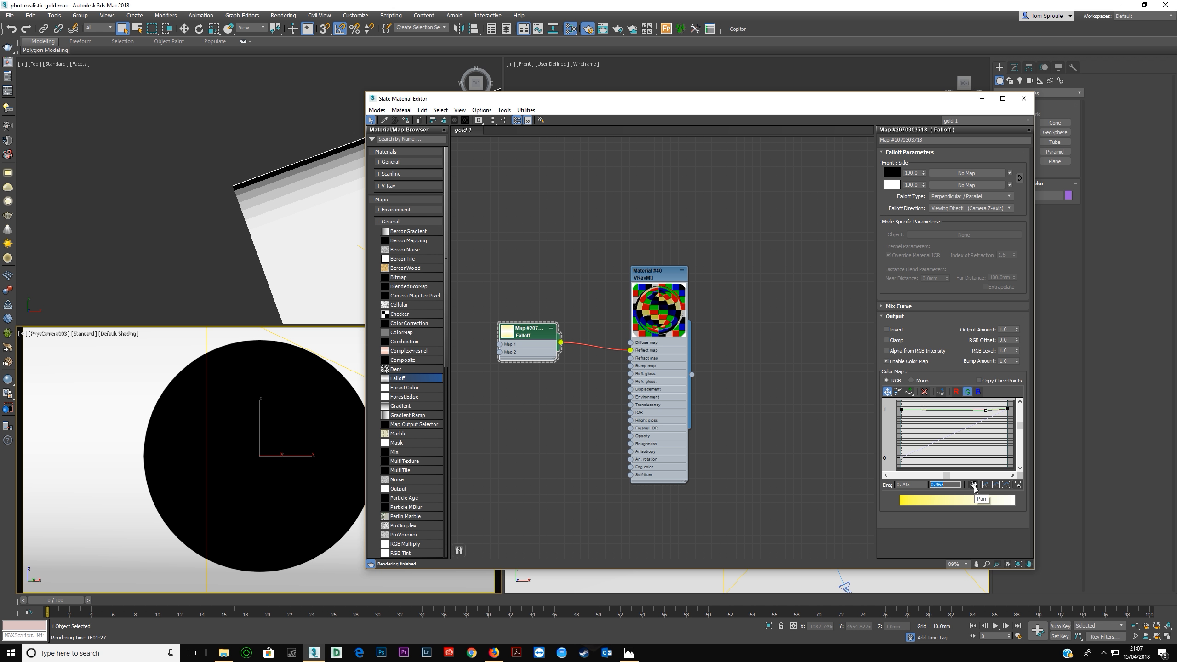
Convert the middle point of the falloff map's green curve to Bezier-Smooth.
right_click(986, 410)
left_click(998, 427)
Switch to RefractiveIndex.INFO and look up silver's reflectance curve at a wavelength of 0.45 µm.
key("alt+Tab")
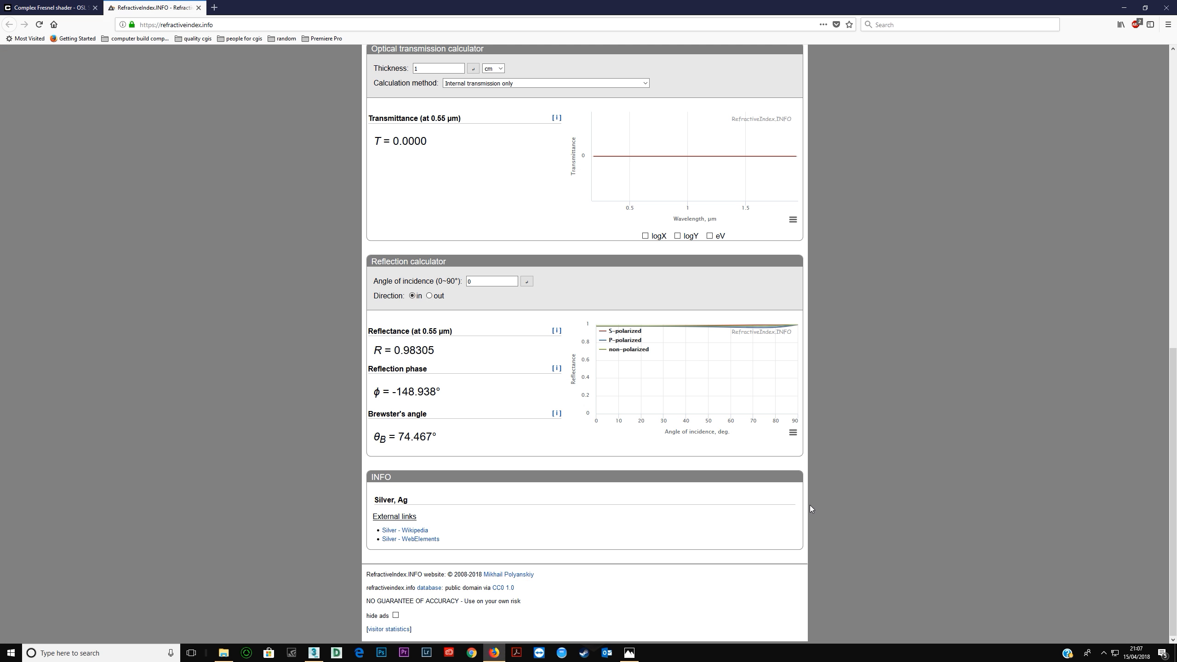
scroll(597, 369, "up", 12)
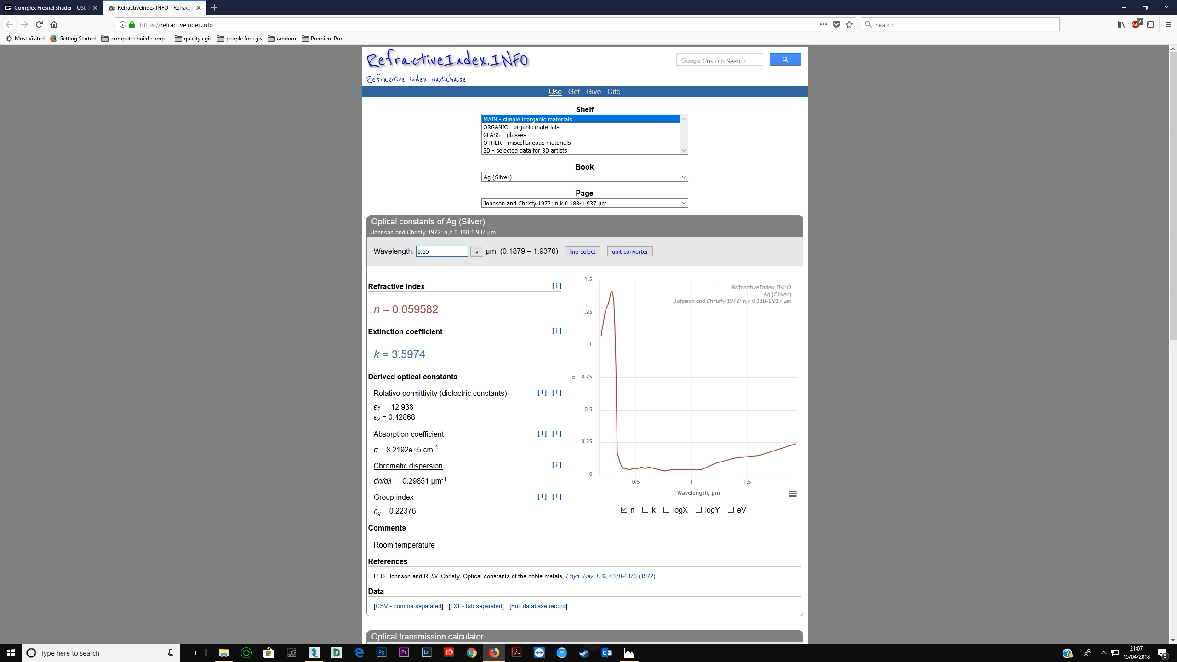
key("Return")
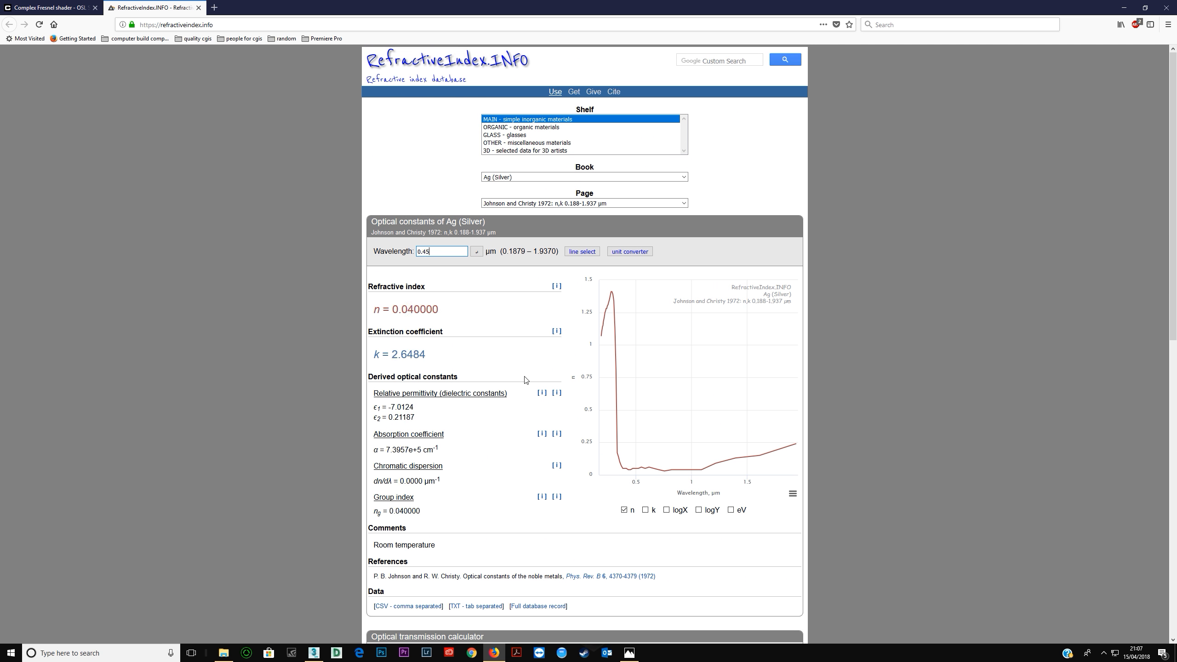
scroll(525, 380, "down", 11)
mouse_move(658, 363)
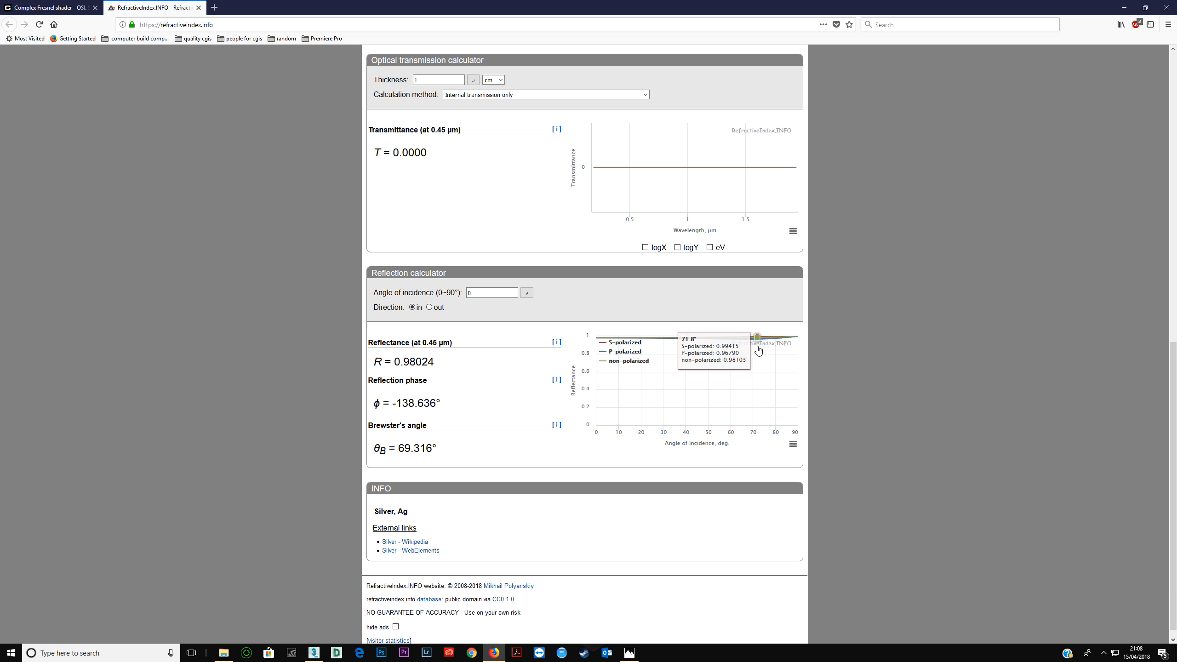
Back in 3ds Max, isolate the falloff's blue curve, start it at 0.98 and add a smooth point at about 0.701, 0.967.
key("alt+Tab")
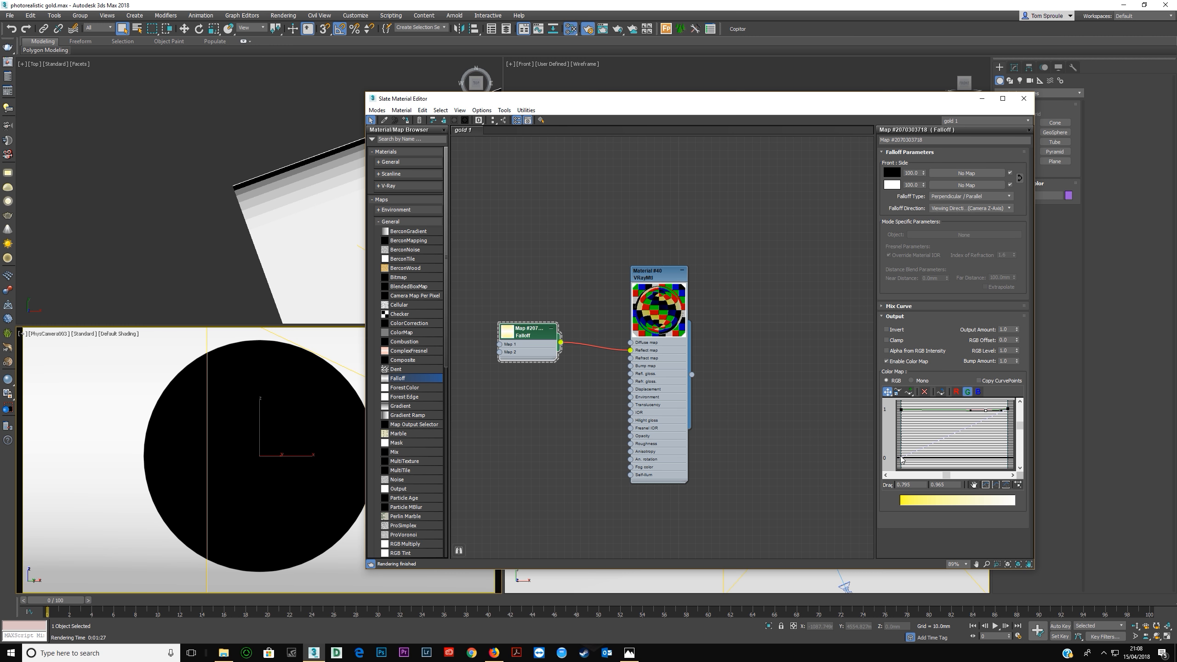
left_click(902, 461)
left_click(966, 392)
left_click(979, 391)
left_click(899, 458)
key("Return")
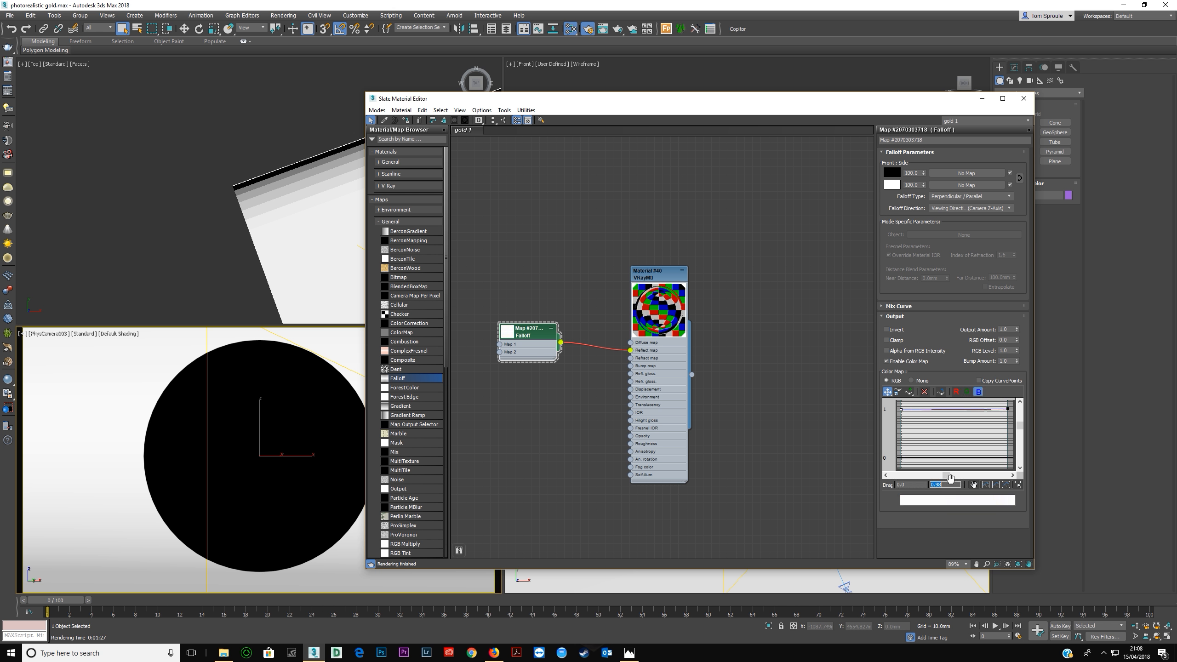
left_click(909, 394)
left_click(983, 409)
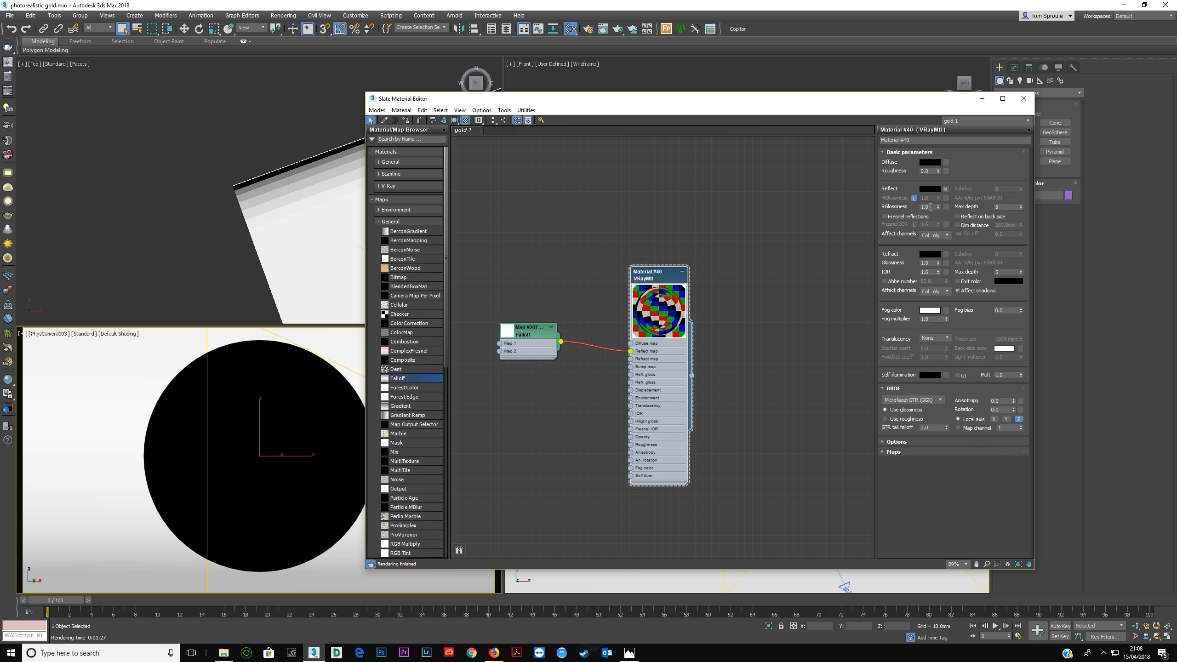
Set the VRayMtl's reflection glossiness to 0.7 and render the camera view.
left_click(929, 206)
right_click(305, 354)
left_click(280, 377)
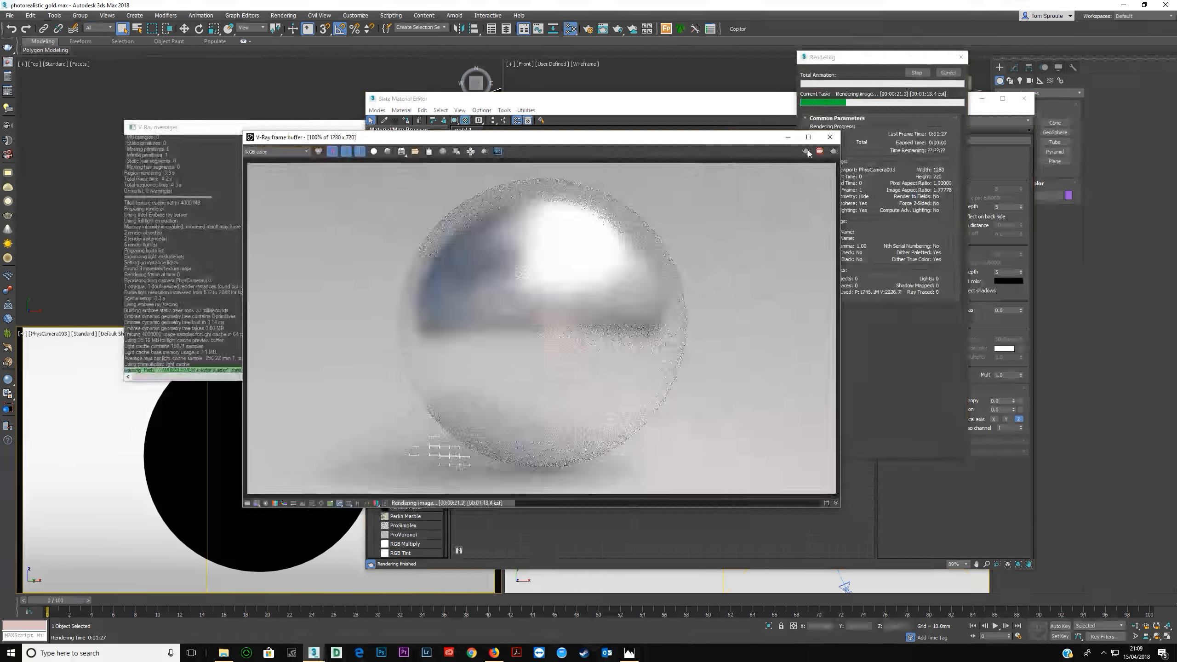
Return to the material, change its reflection glossiness again, re-render the camera view and close the frame buffer.
left_click(671, 107)
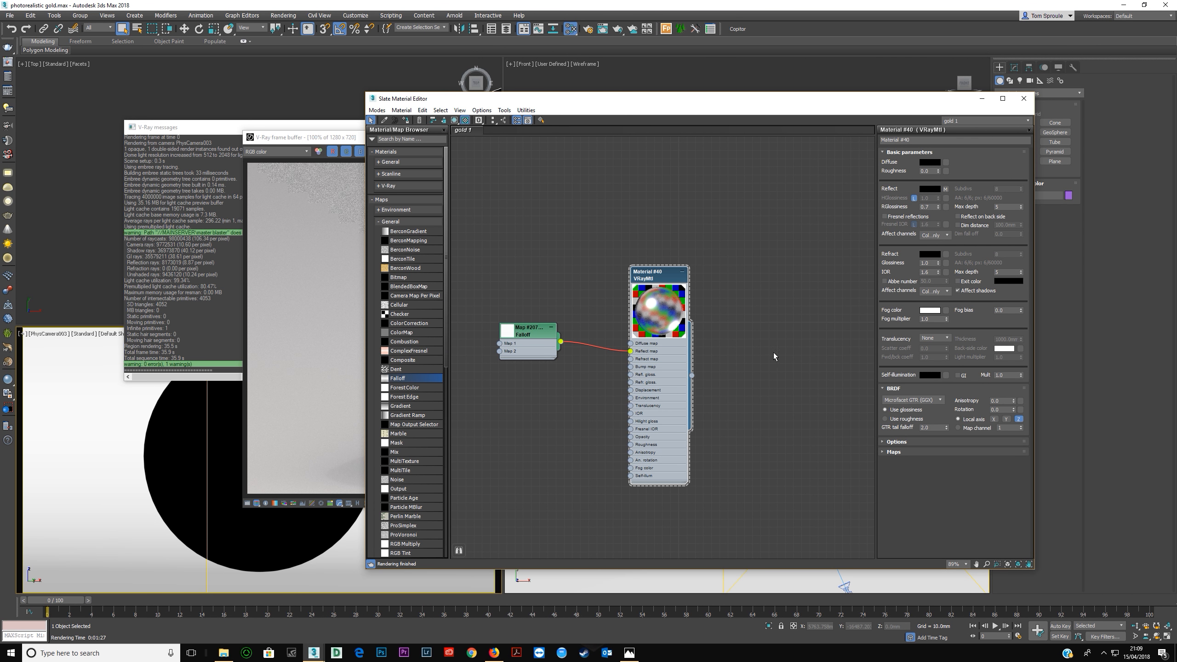
left_click(928, 208)
key("shift+q")
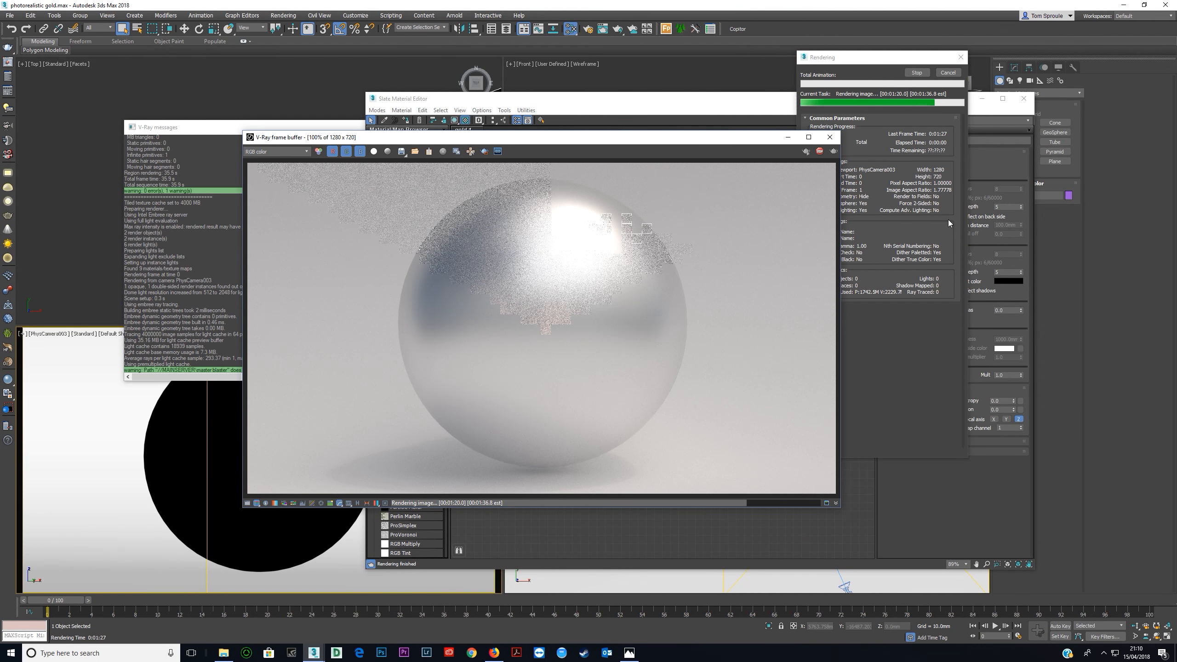
left_click(824, 139)
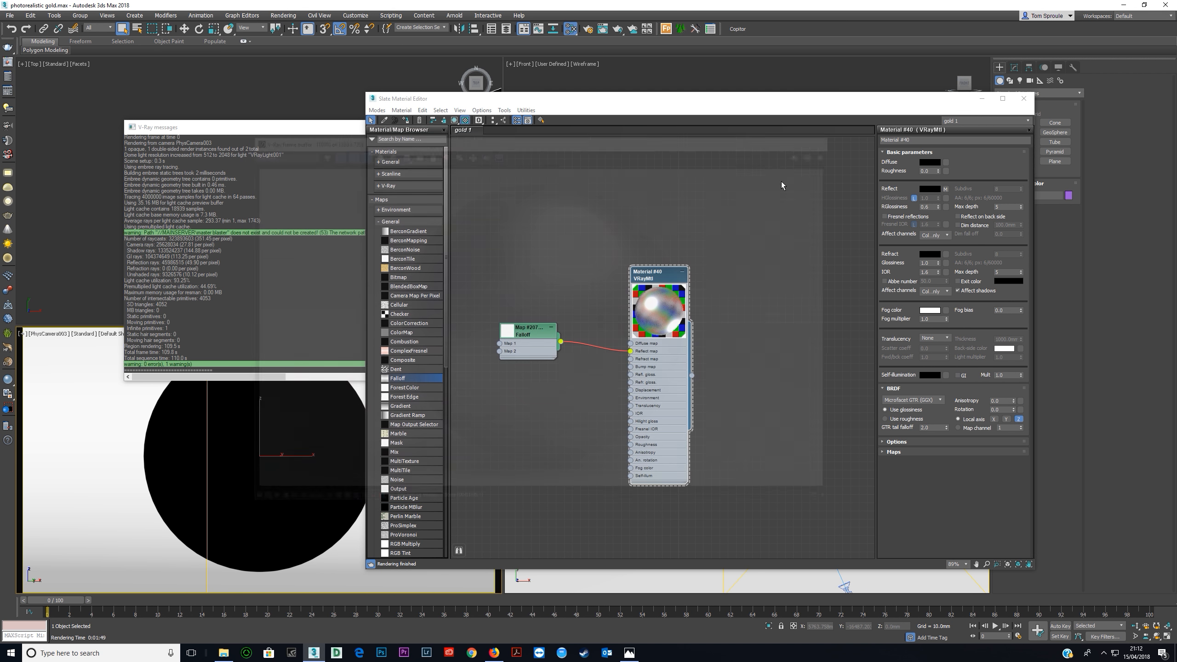
Move the Falloff node aside and connect a new VRayOSLTex map to the material's reflect map input.
left_click_drag(526, 330, 501, 339)
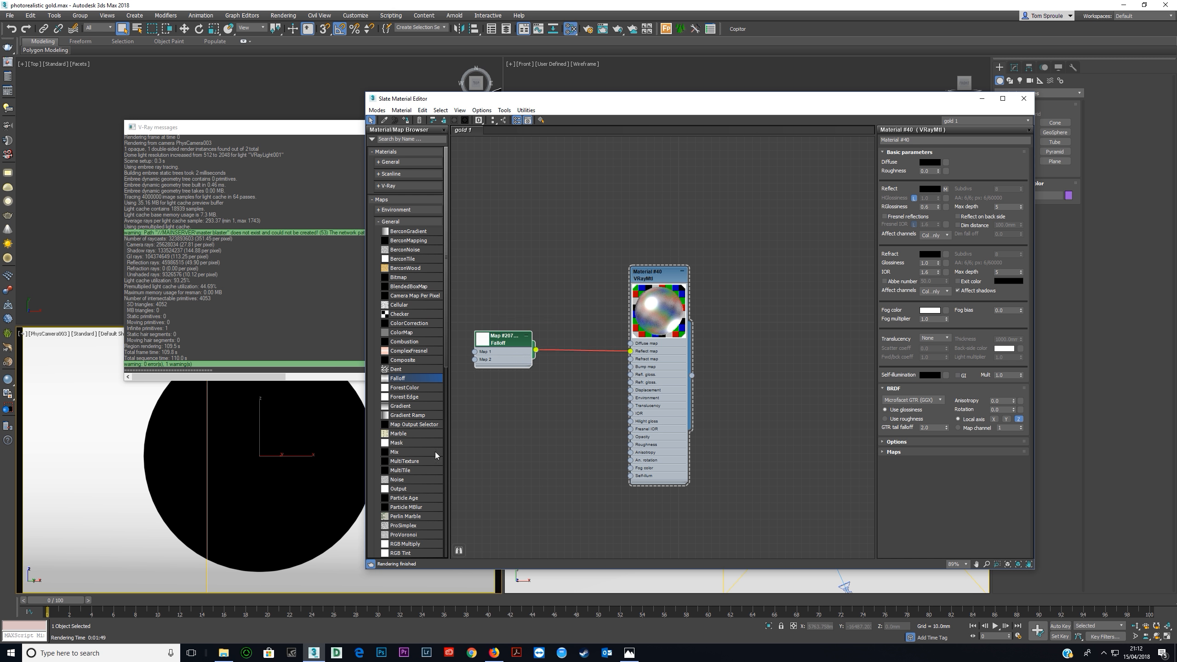
left_click(401, 221)
left_click(401, 245)
left_click_drag(404, 430, 631, 351)
left_click_drag(497, 414, 536, 406)
Open the VRayOSLTex settings, start choosing its shader file and browse to the drives under This PC.
double_click(536, 406)
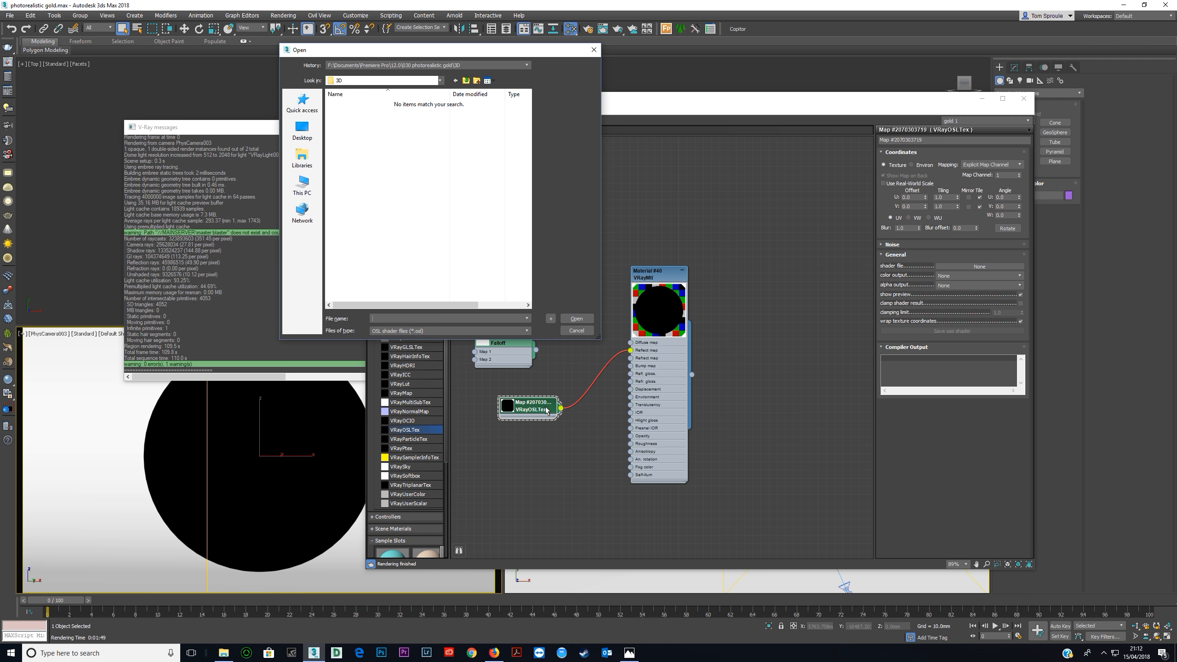
left_click(302, 185)
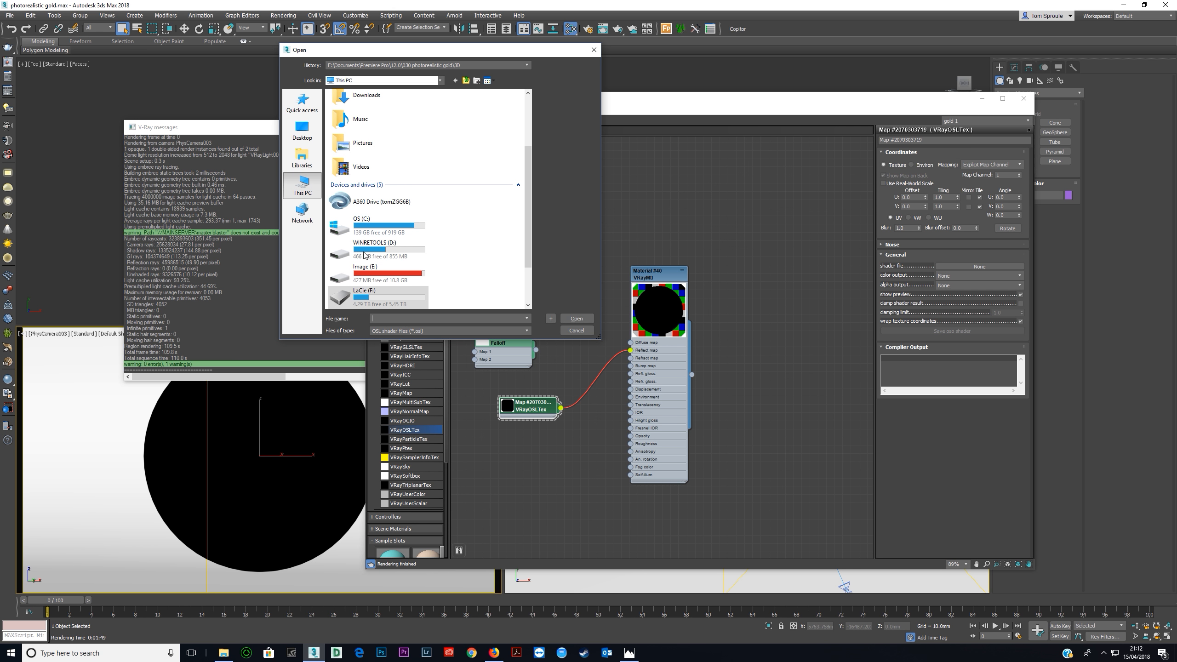
scroll(372, 273, "down", 2)
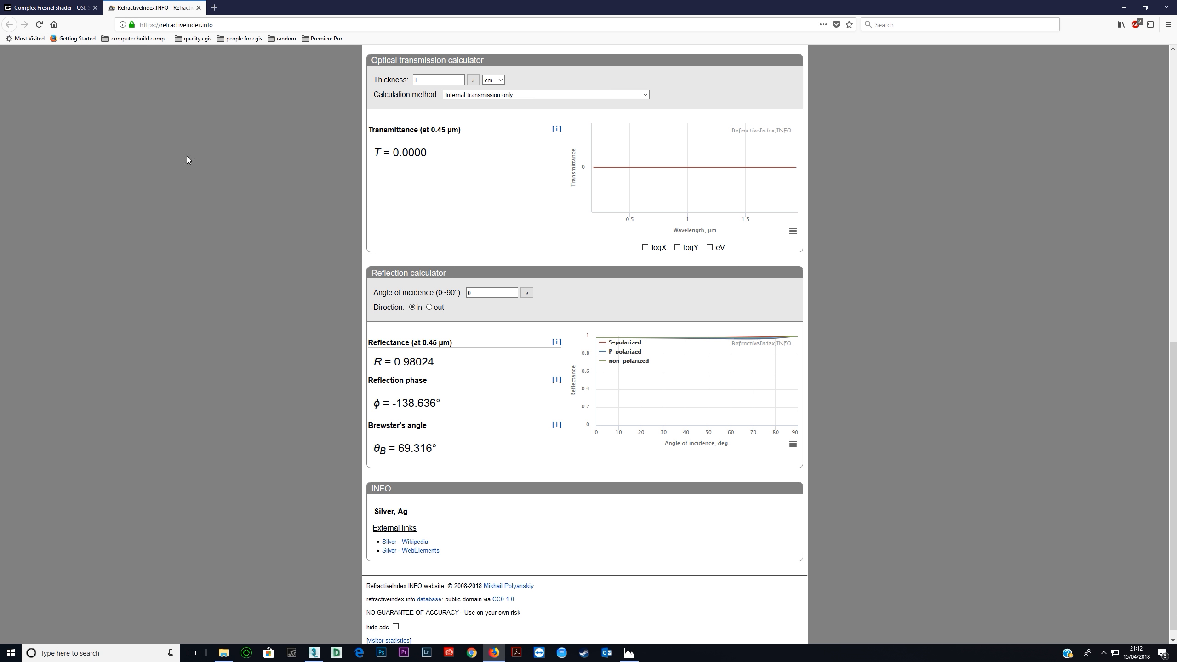
Check the Chaos Group Complex Fresnel shader page in the browser for the complex_ior.zip download, and return to 3ds Max.
left_click(67, 8)
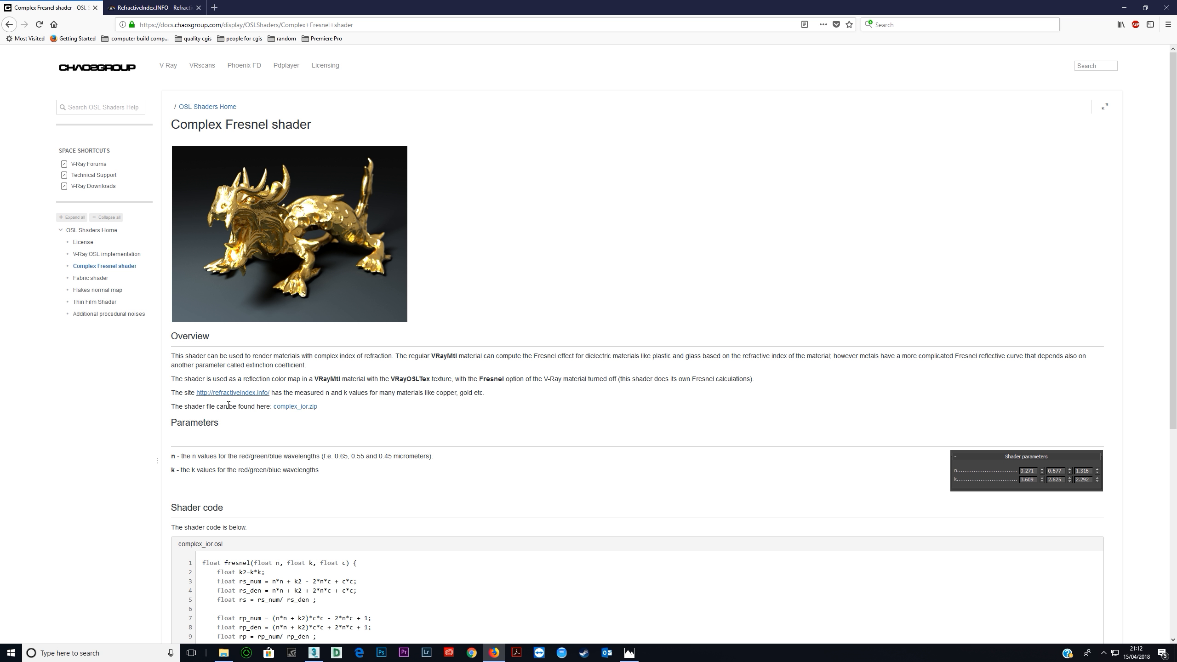
left_click(296, 407)
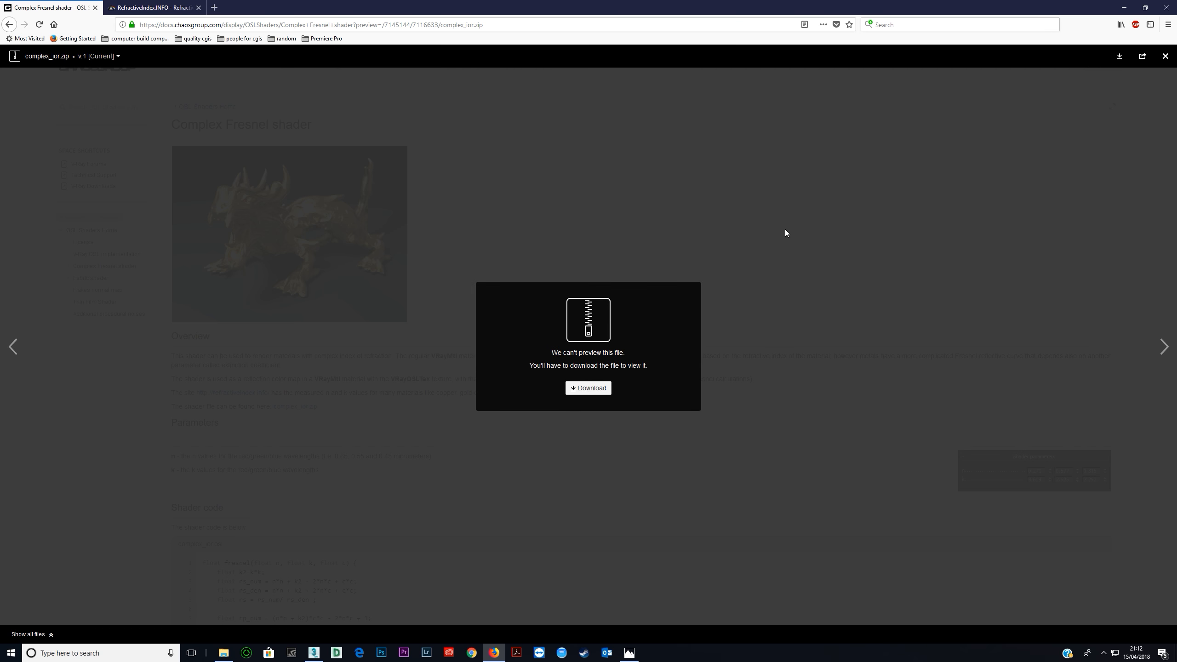
left_click(1165, 55)
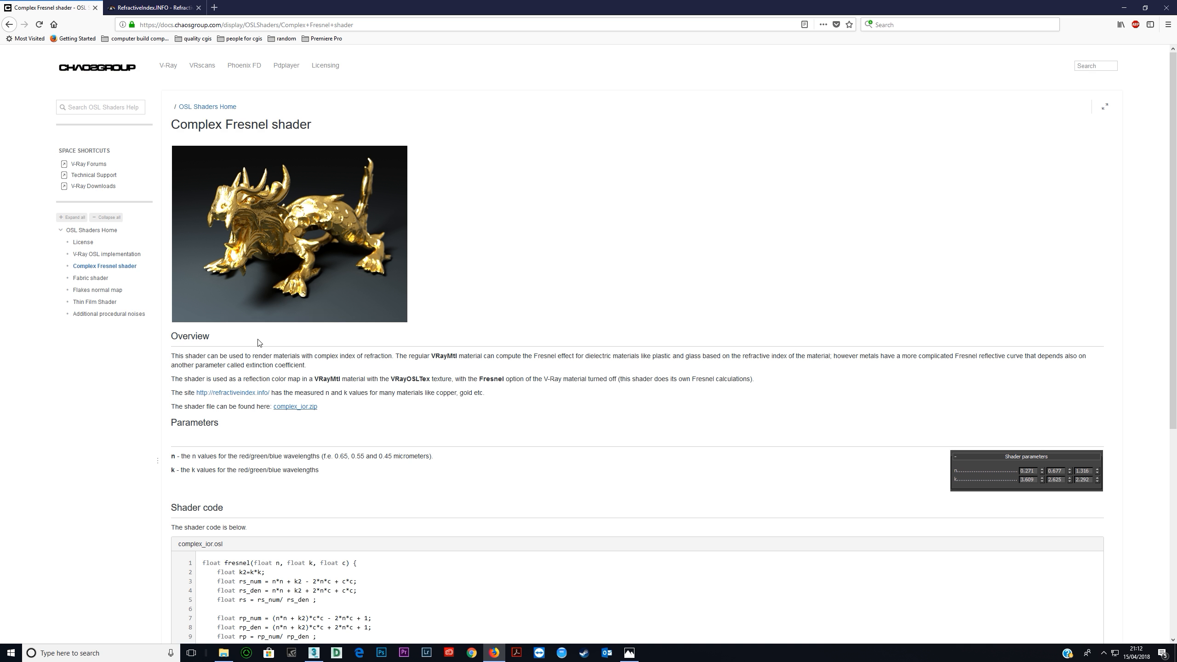
left_click(1121, 7)
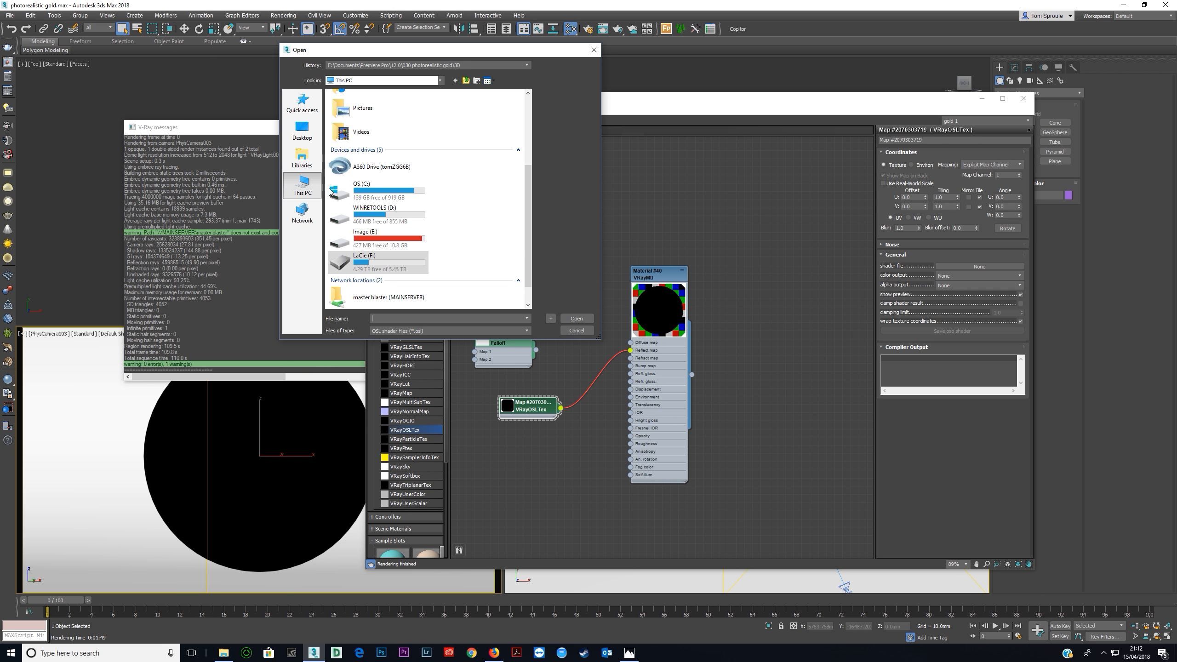
Load complex_ior.osl as the shader file from the 3ds Max 2018 folder within Program Files\Autodesk on drive C.
scroll(362, 211, "down", 1)
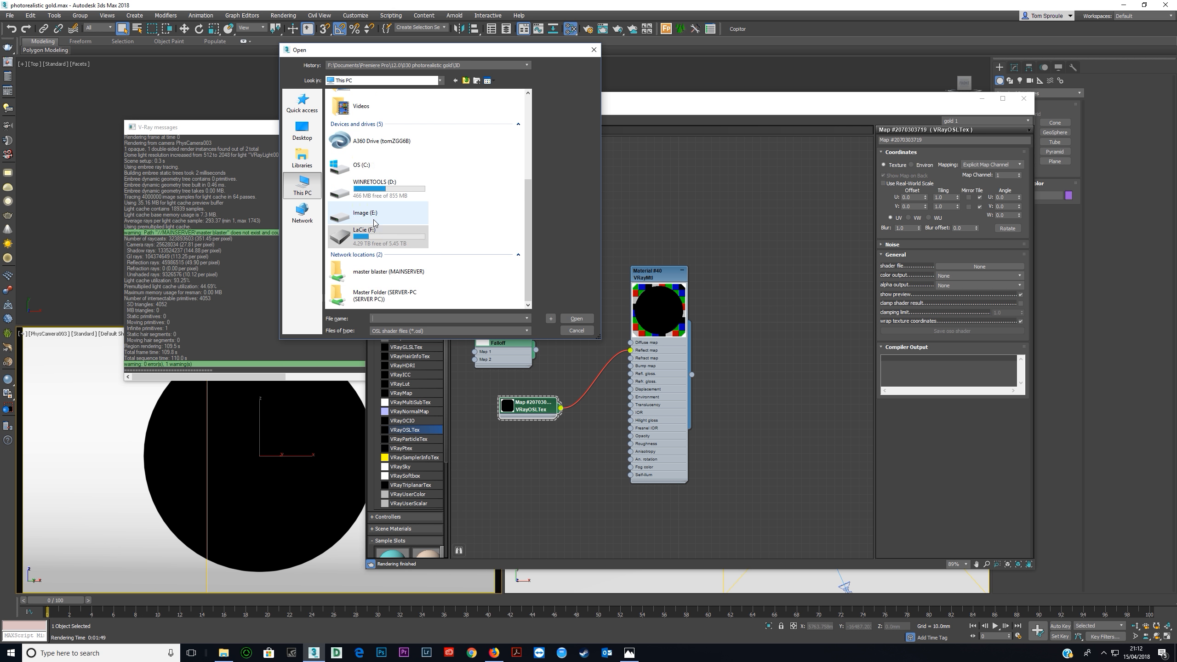
double_click(361, 164)
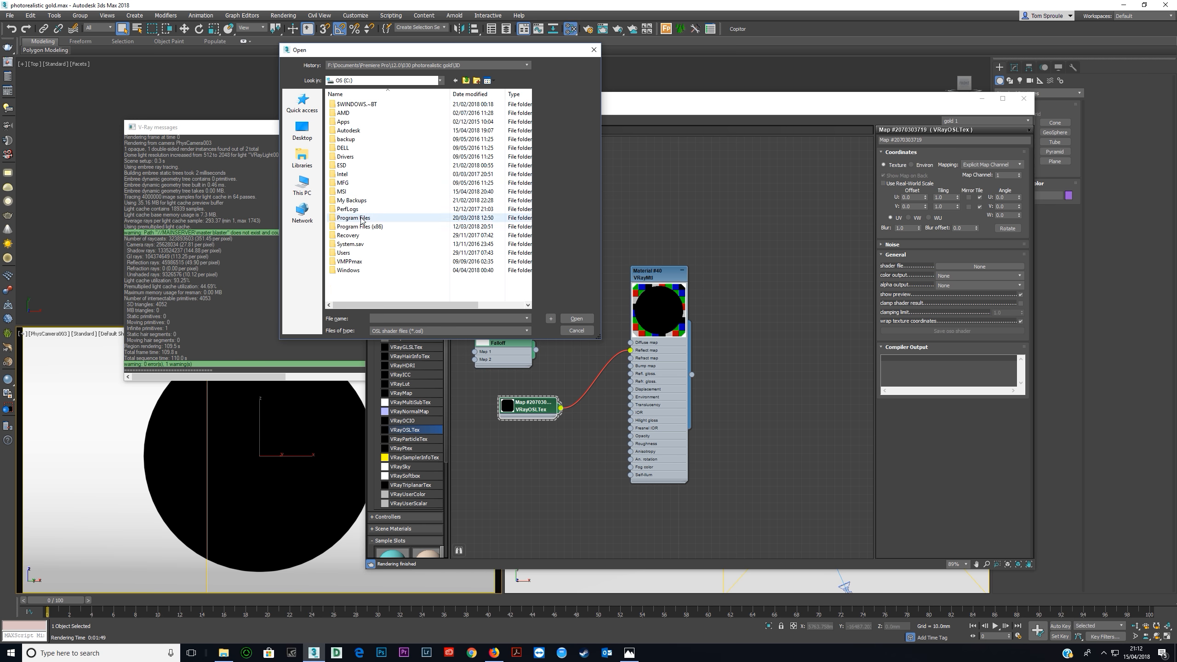
double_click(361, 219)
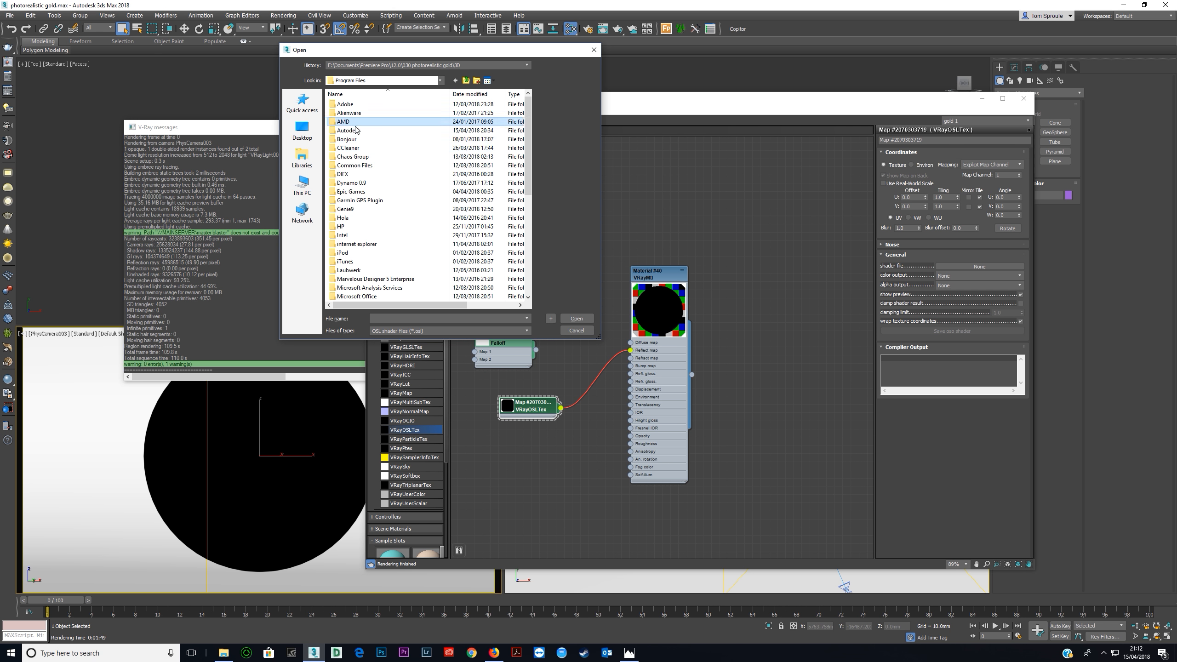
double_click(356, 130)
double_click(352, 104)
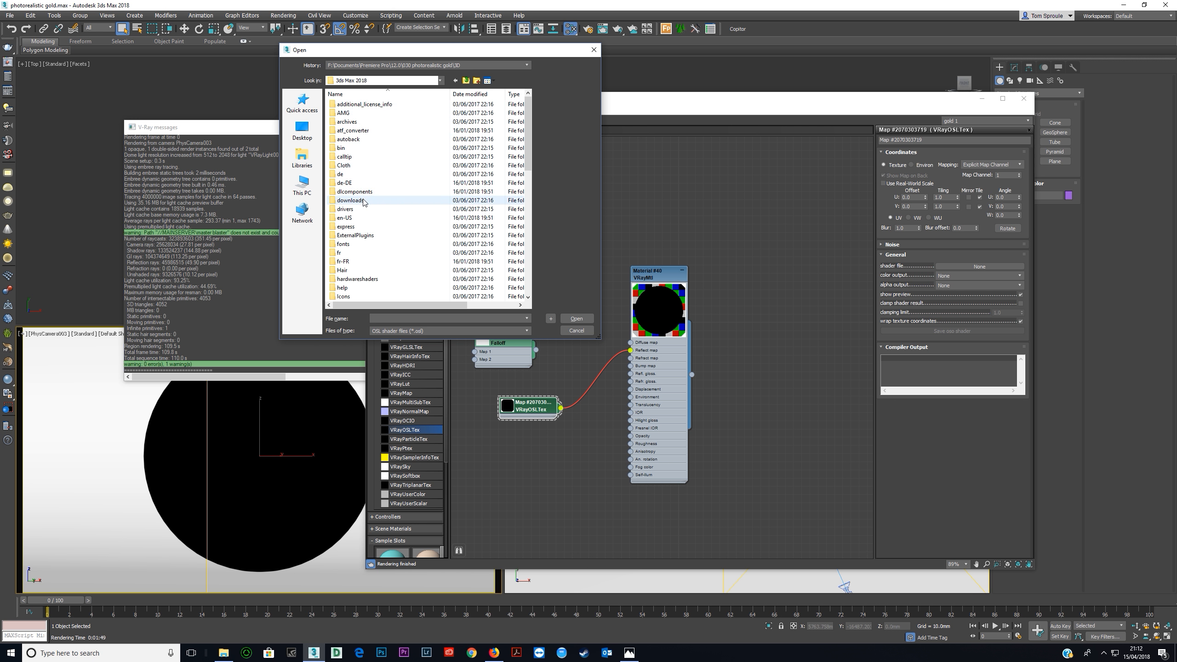
scroll(366, 204, "down", 5)
double_click(370, 267)
double_click(356, 104)
Arrange the nodes so the VRayOSLTex sits beside the reflect map input and the Falloff sits below it.
left_click_drag(543, 402, 543, 304)
left_click_drag(513, 335, 489, 392)
left_click_drag(535, 314, 517, 339)
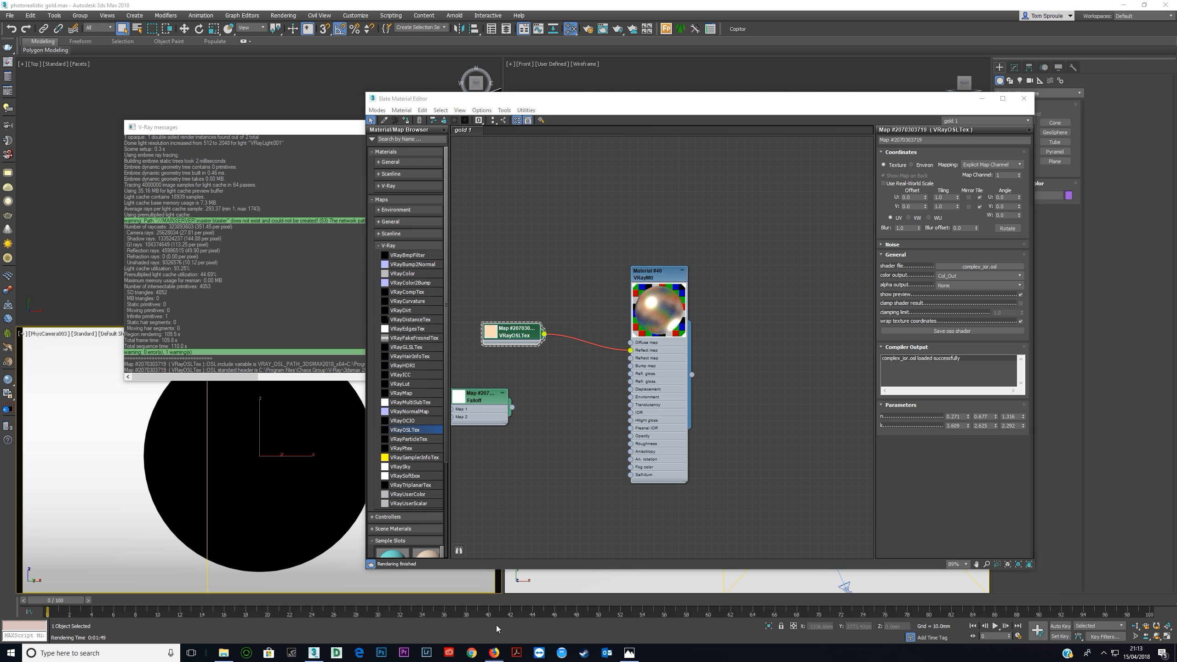
Copy silver's refractive index at 0.65 µm from RefractiveIndex.INFO and enter 0.052225 as the OSL shader's first n value.
left_click(493, 652)
left_click(153, 7)
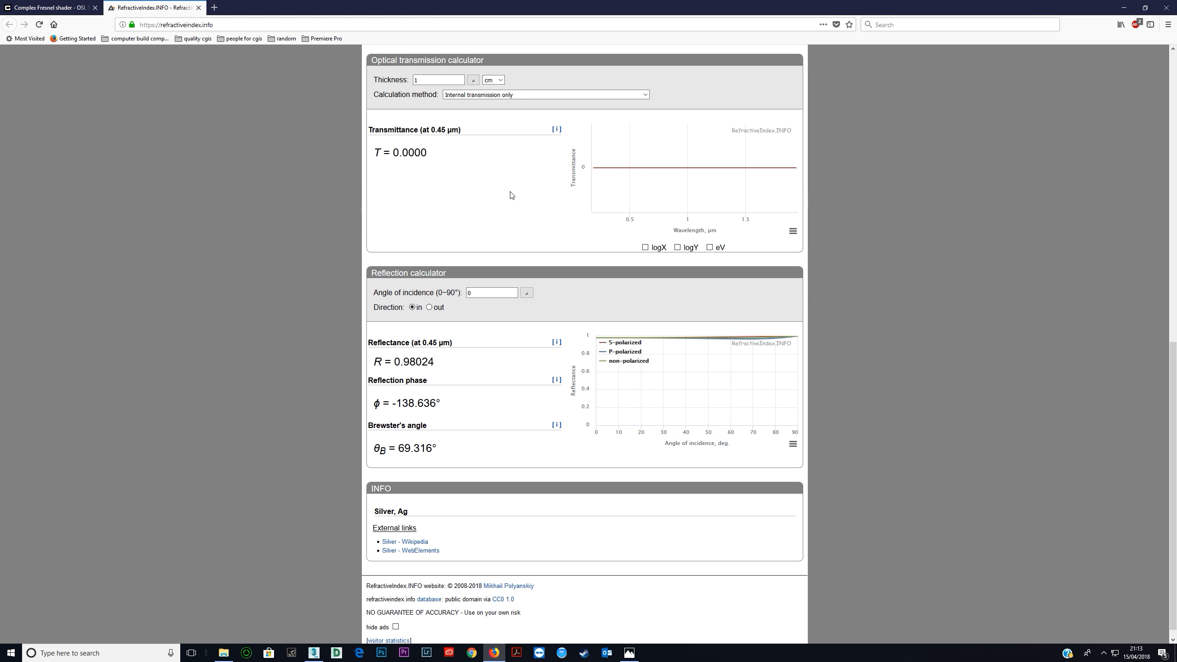
scroll(464, 185, "up", 10)
scroll(462, 184, "up", 1)
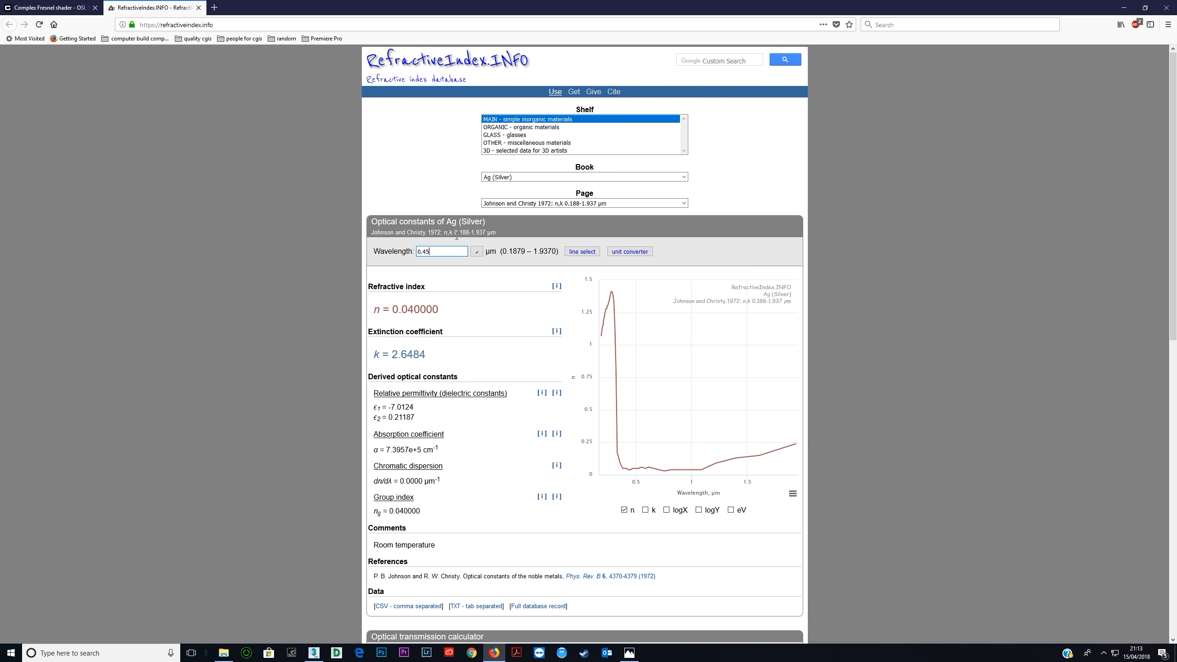
type("65")
left_click_drag(393, 308, 444, 314)
key("ctrl+c")
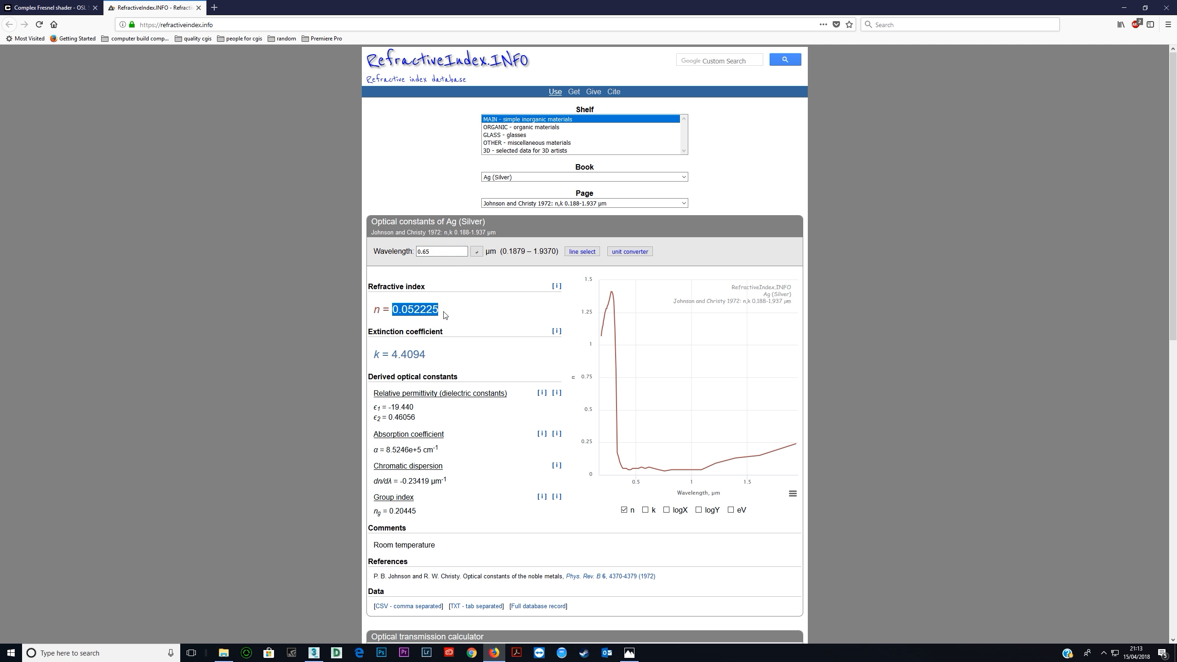
key("alt+Tab")
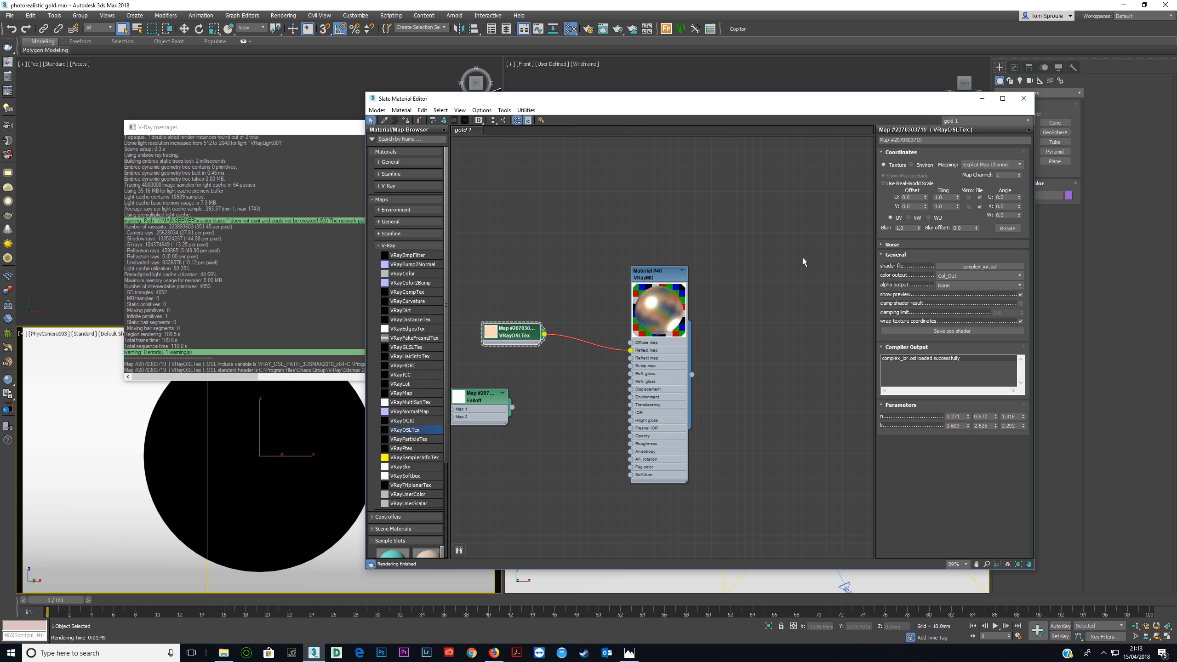
double_click(962, 416)
key("ctrl+v")
Copy silver's extinction coefficient at 0.65 µm and enter 4.4094 as the OSL shader's first k value.
key("alt+Tab")
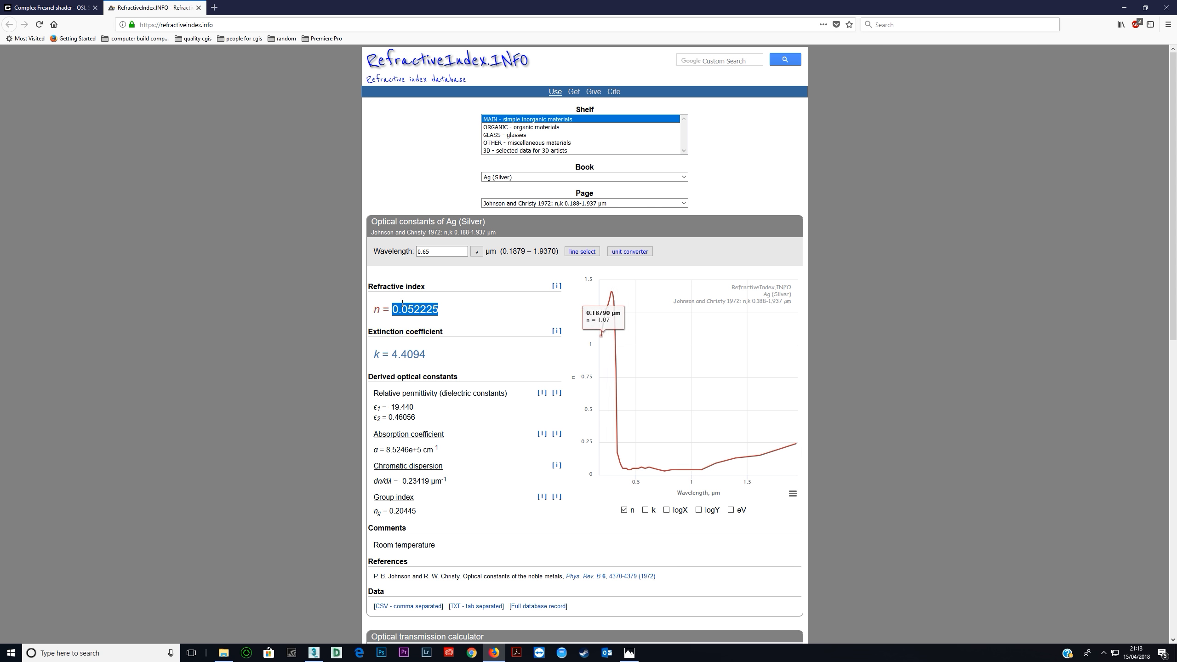
left_click_drag(391, 354, 436, 356)
key("ctrl+c")
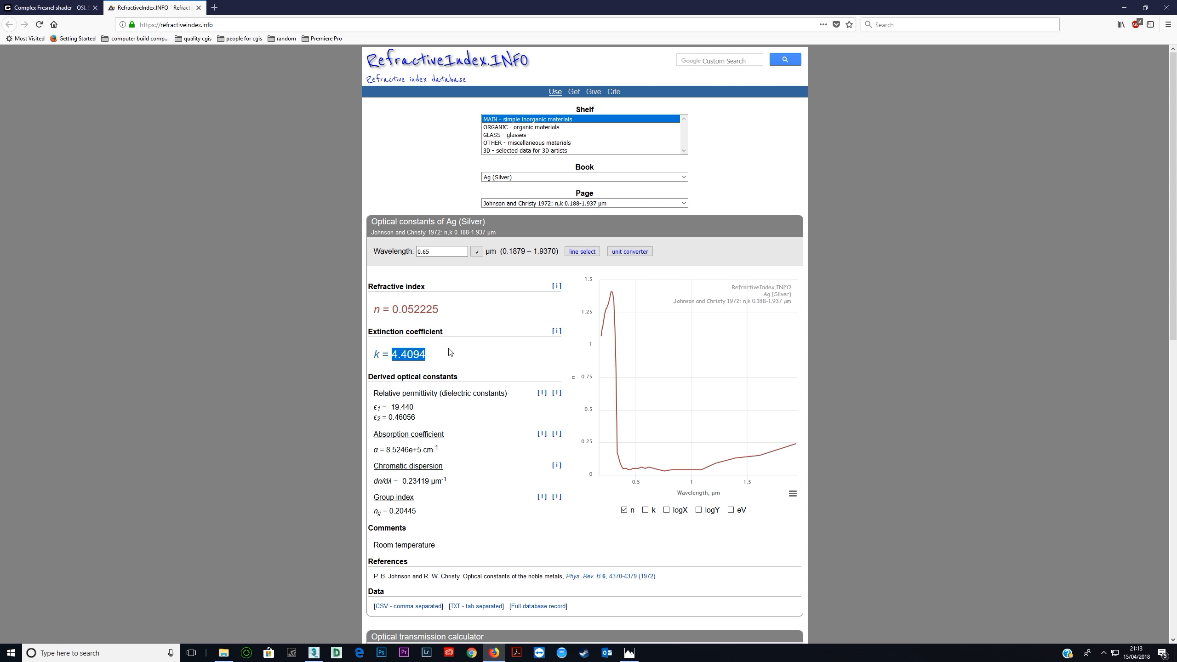
key("alt+Tab")
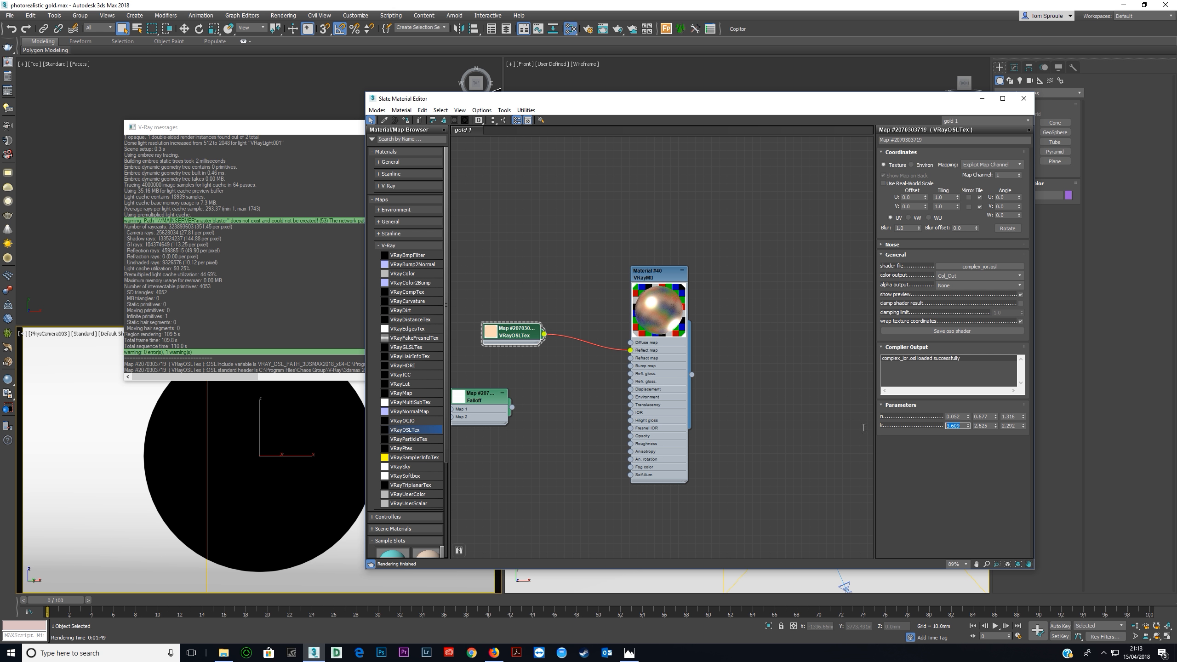
key("ctrl+v")
Copy silver's refractive index at 0.55 µm from RefractiveIndex.INFO and enter 0.059582 as the OSL shader's second n value.
key("alt+Tab")
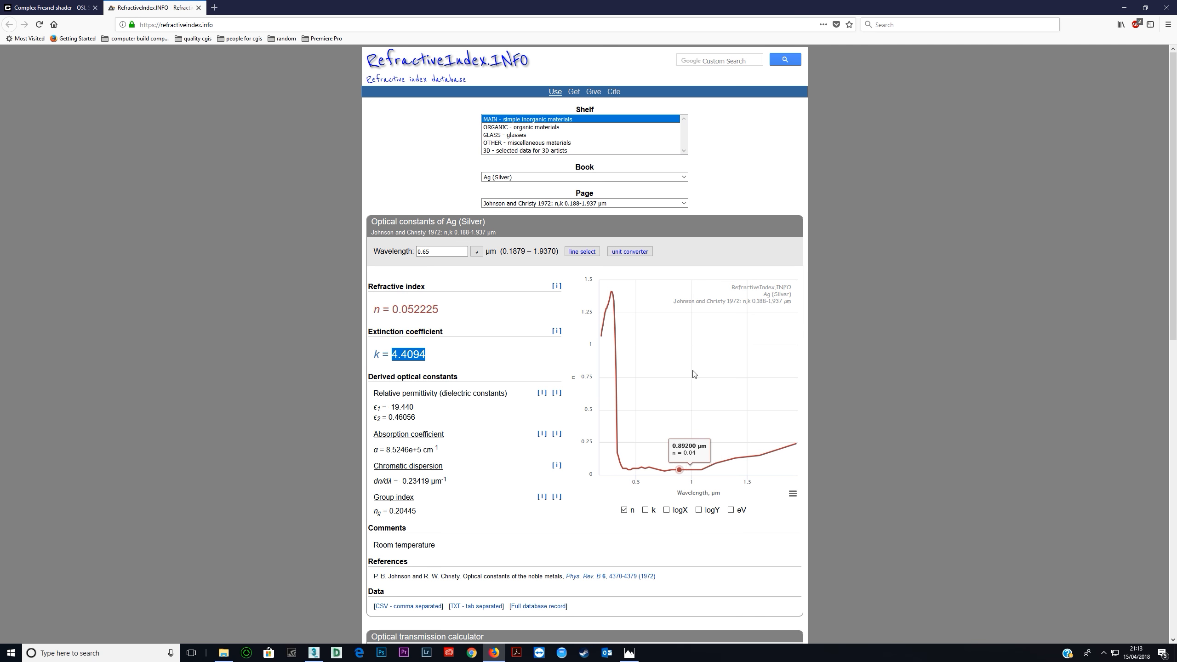
left_click(434, 252)
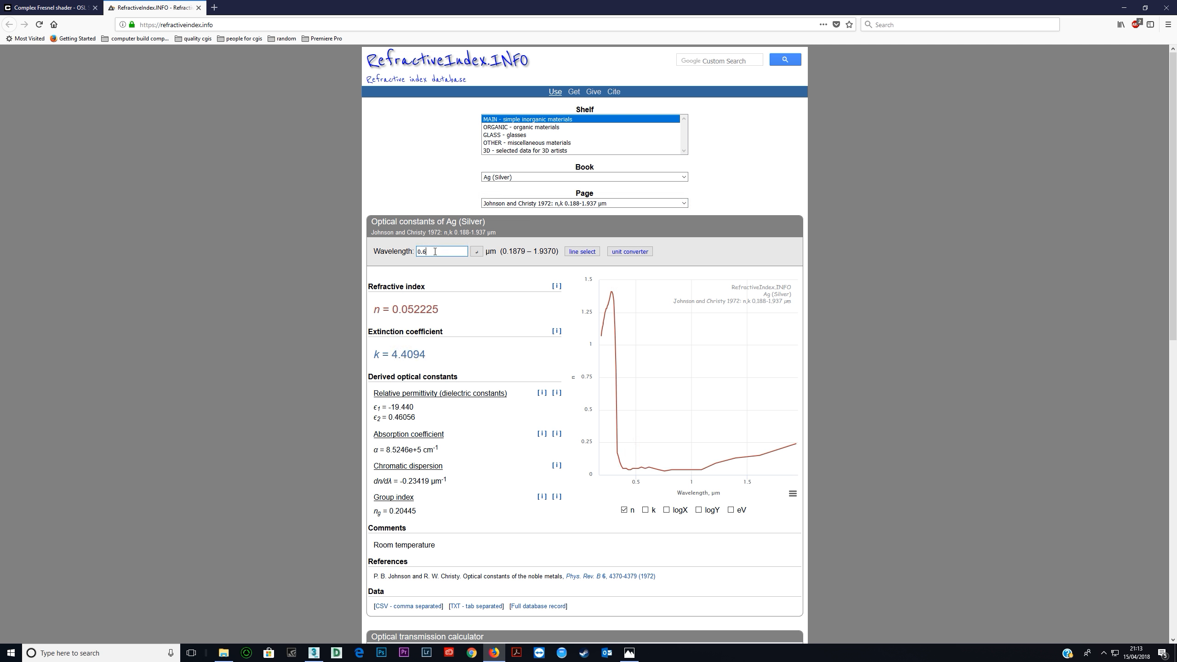
key("Return")
left_click_drag(395, 310, 439, 310)
key("alt+Tab")
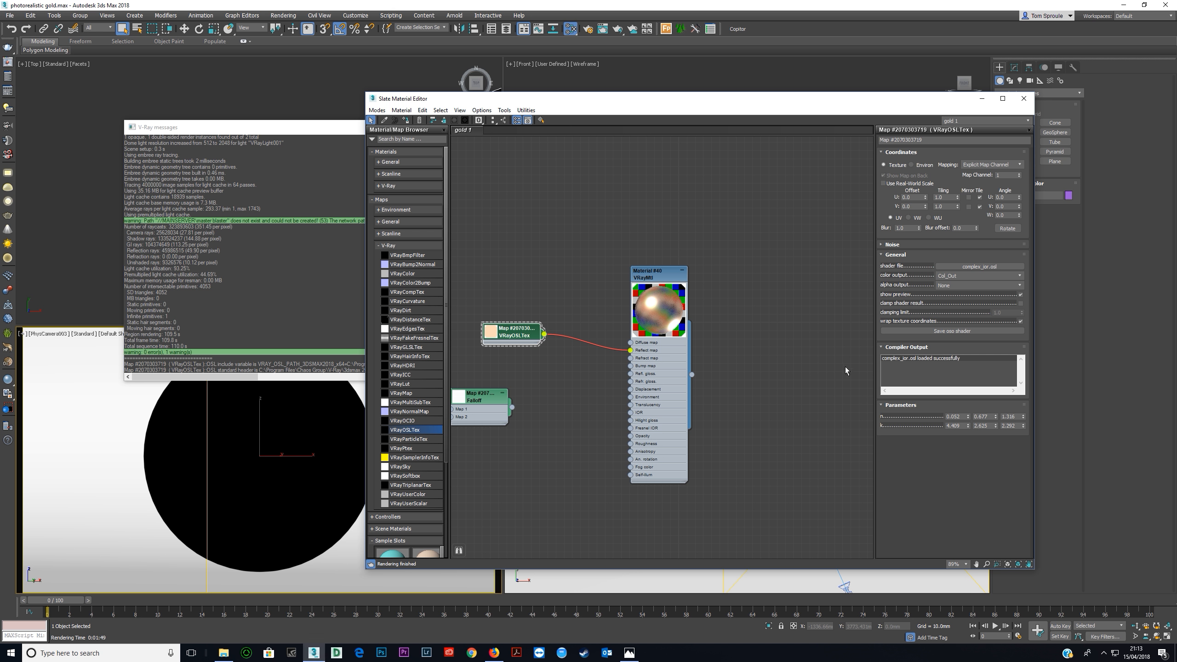
left_click_drag(989, 417, 883, 426)
key("Tab")
Copy silver's extinction coefficient at 0.55 µm from RefractiveIndex.INFO and enter 3.5974 as the OSL shader's second k value.
key("alt+Tab")
left_click_drag(394, 355, 446, 365)
key("ctrl+c")
key("alt+Tab")
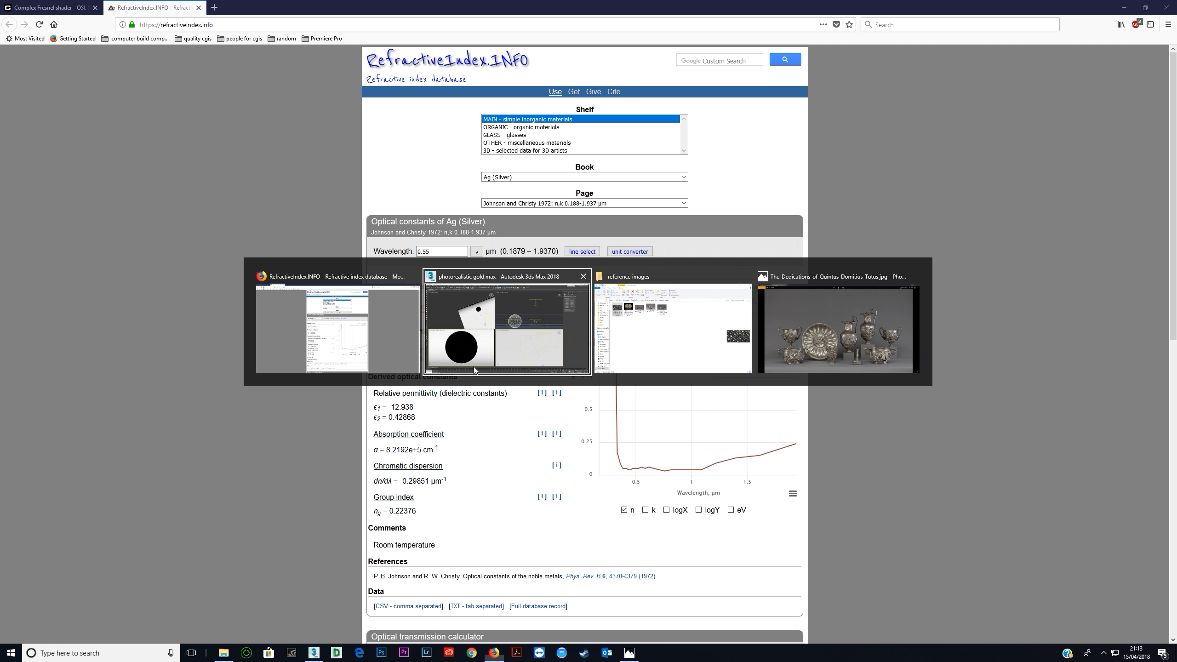
key("alt+Tab")
key("alt+Tab")
key("alt+Tab")
key("alt+Tab")
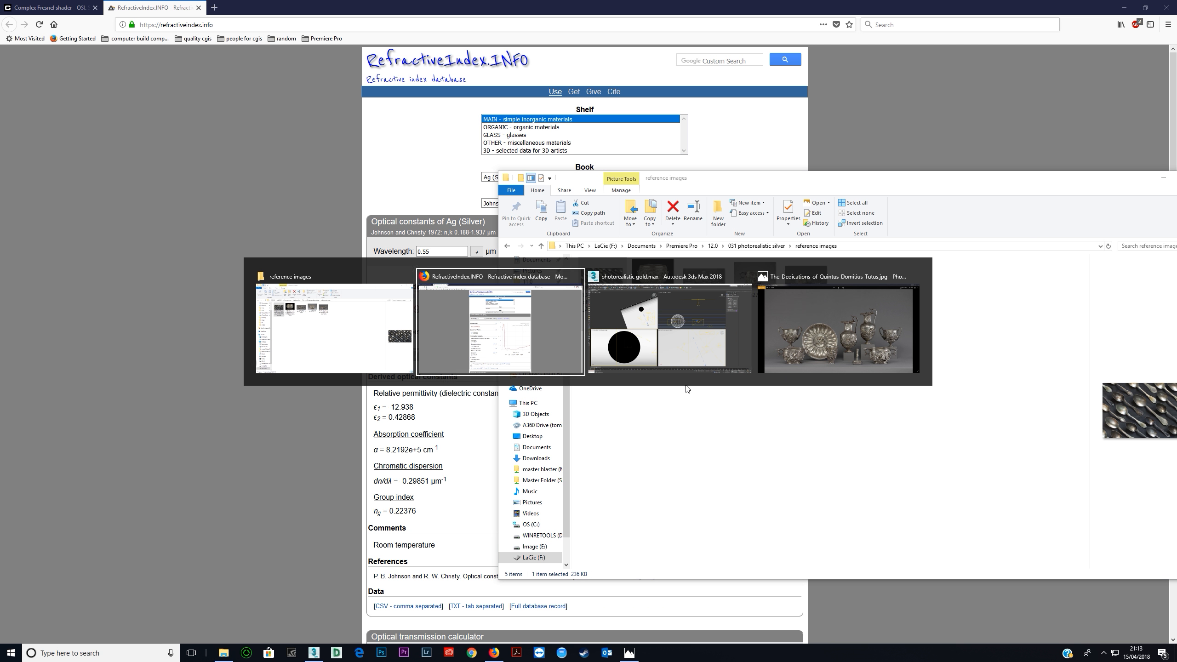
double_click(984, 426)
key("ctrl+v")
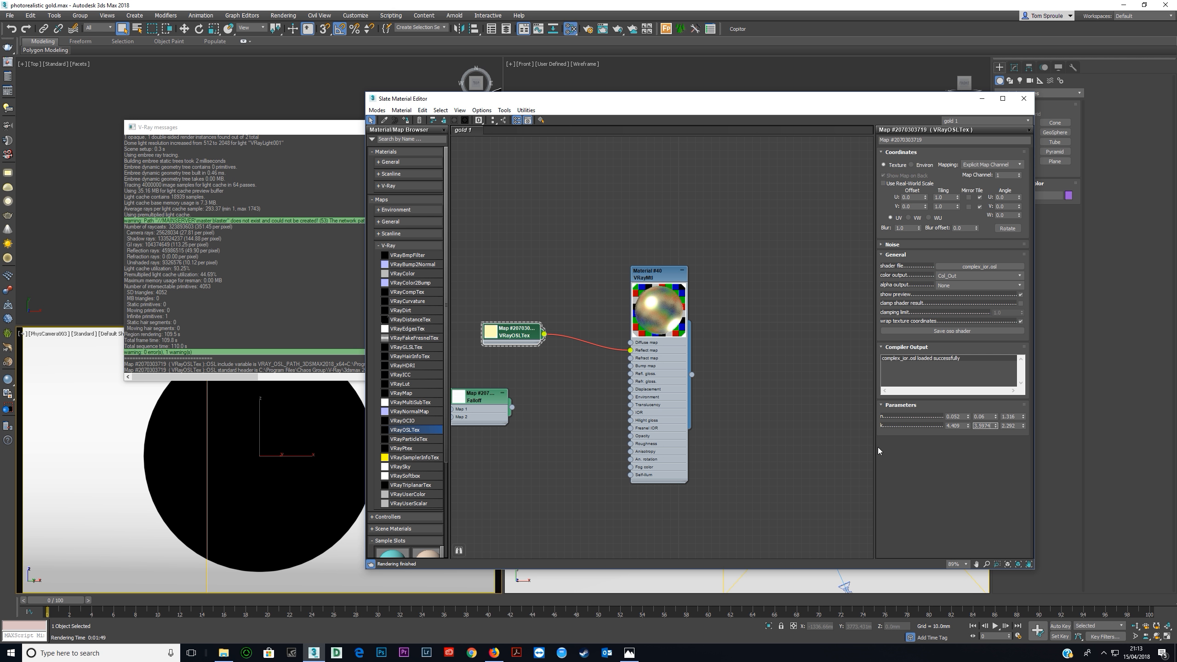
Copy silver's refractive index at 0.45 µm from RefractiveIndex.INFO and enter 0.040000 as the OSL shader's third n value.
double_click(1013, 425)
double_click(1013, 417)
key("alt+Tab")
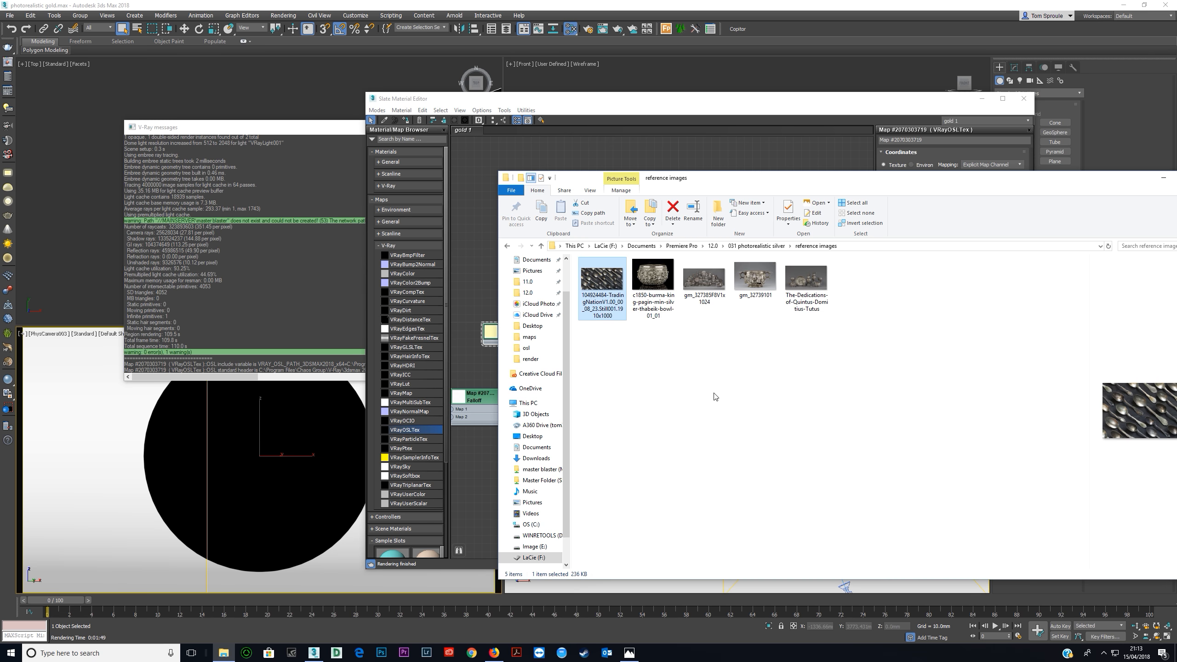
key("alt+Tab")
key("alt+Tab")
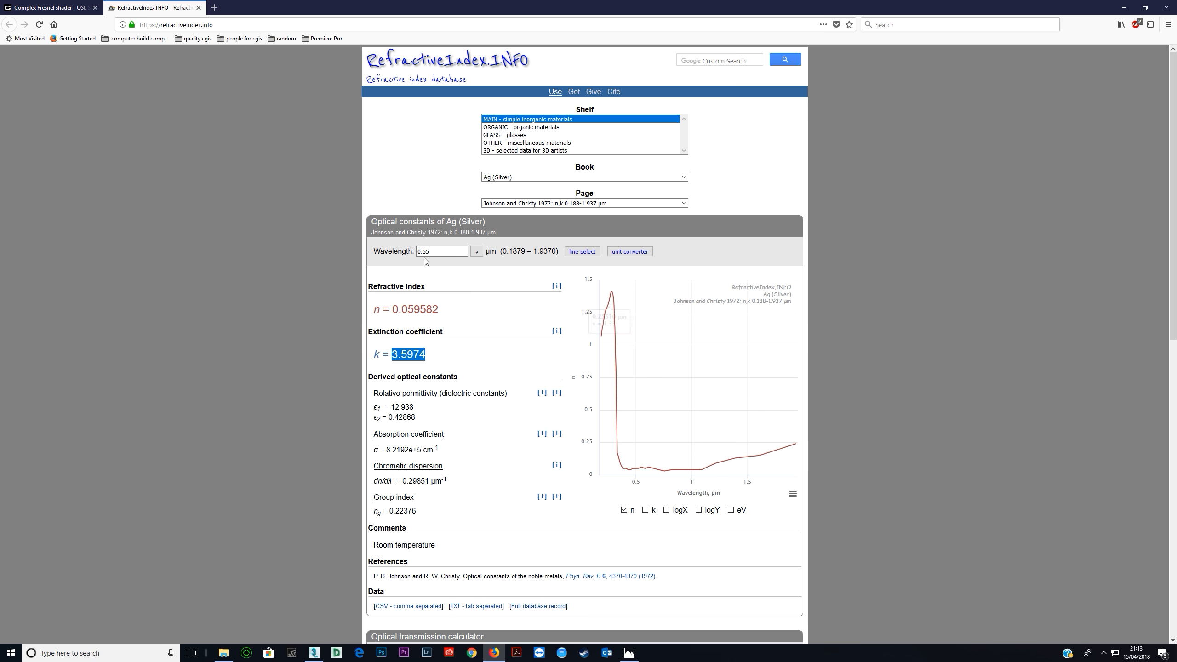
left_click(447, 252)
type("5")
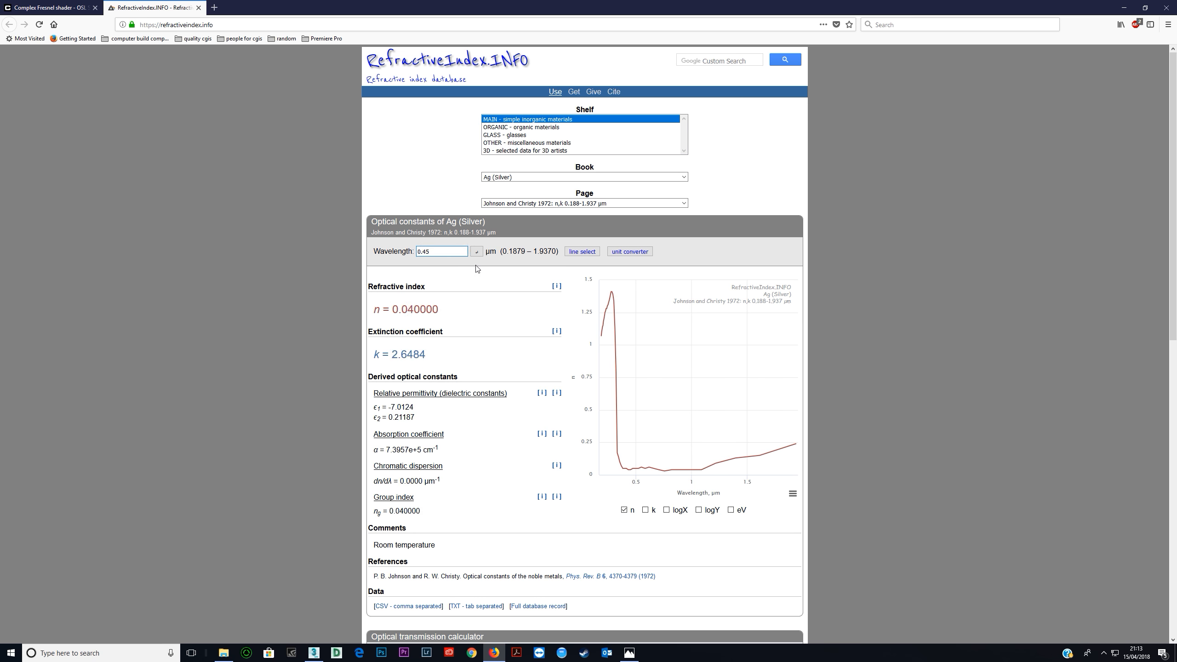
left_click_drag(393, 312, 452, 320)
key("alt+Tab")
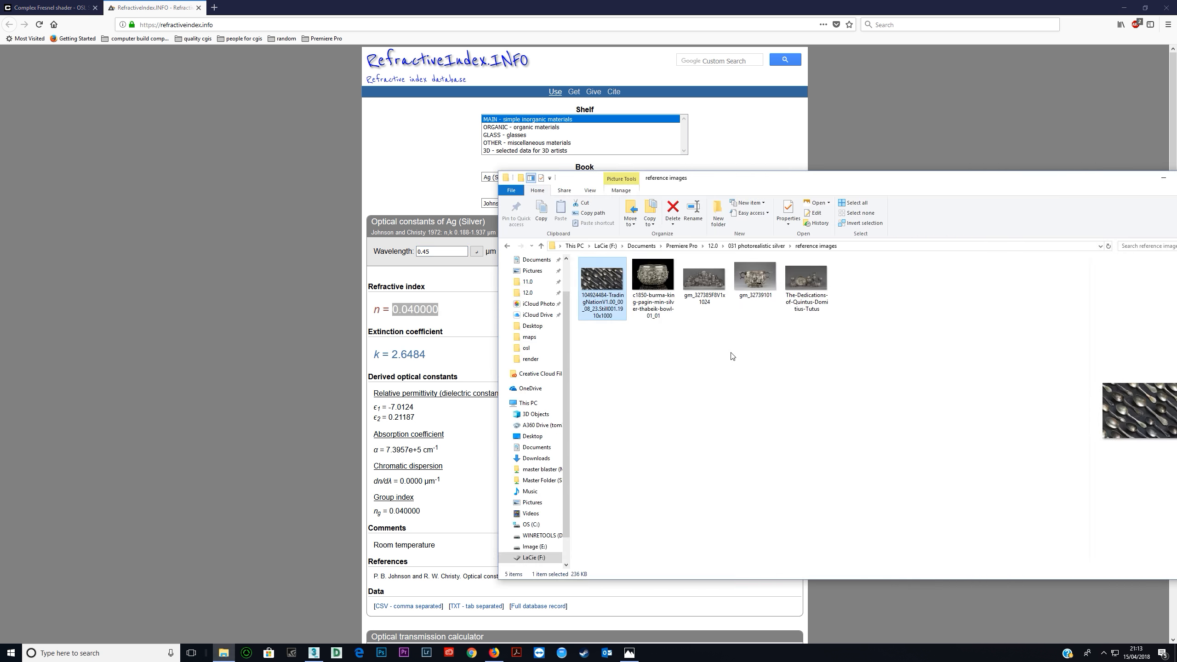
key("alt+Tab")
key("Tab")
left_click(732, 353)
double_click(1020, 419)
key("Return")
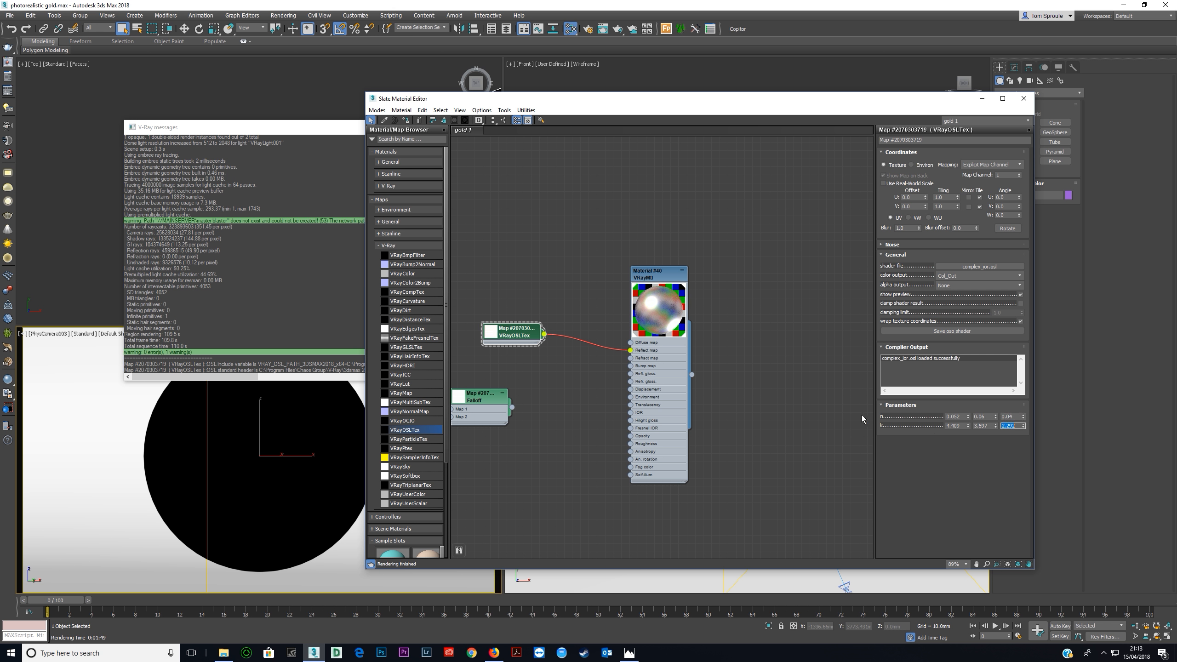
Copy silver's extinction coefficient at 0.45 µm from RefractiveIndex.INFO and enter 2.6484 as the OSL shader's third k value.
key("alt+Tab")
key("Tab")
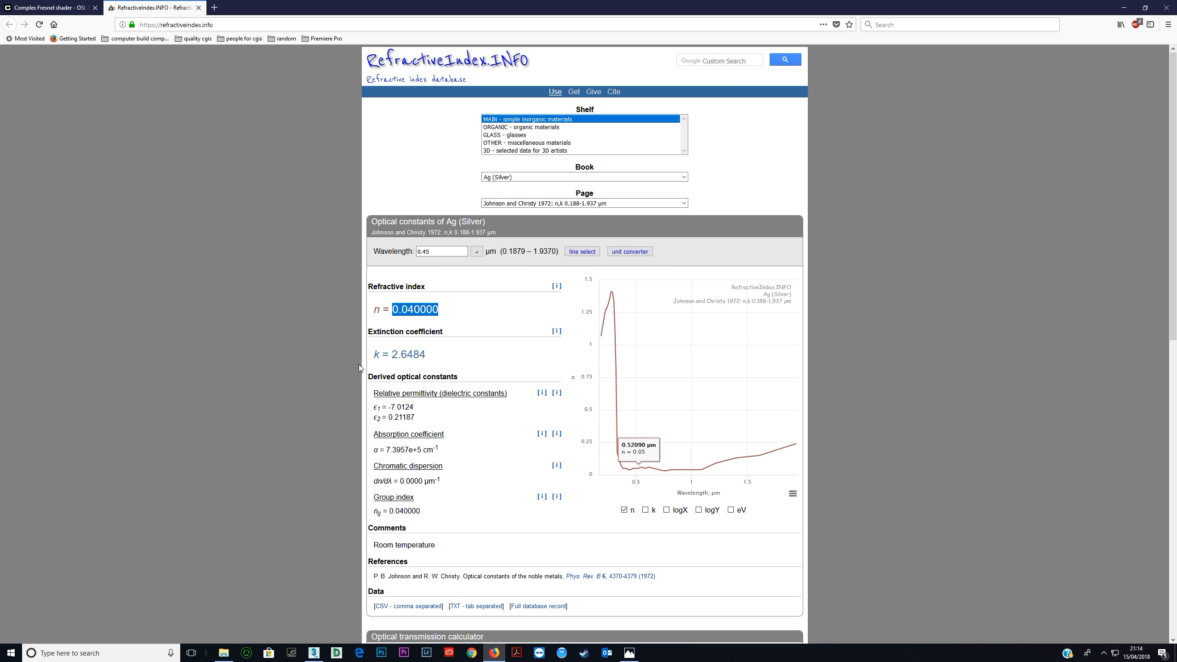
left_click_drag(391, 353, 433, 361)
key("ctrl+c")
key("alt+Tab")
key("alt+Tab")
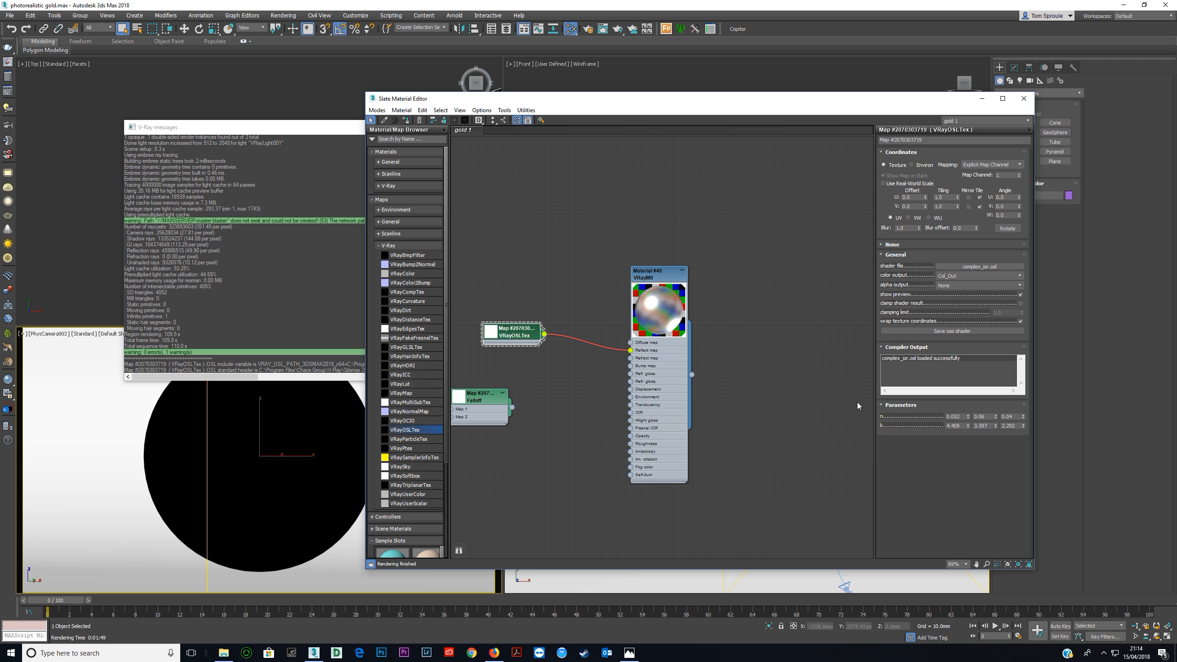
left_click_drag(1019, 425, 942, 431)
key("ctrl+v")
key("Tab")
Render the PhysCamera003 view of the sphere with V-Ray and move the frame buffer clear of the node graph.
left_click(289, 436)
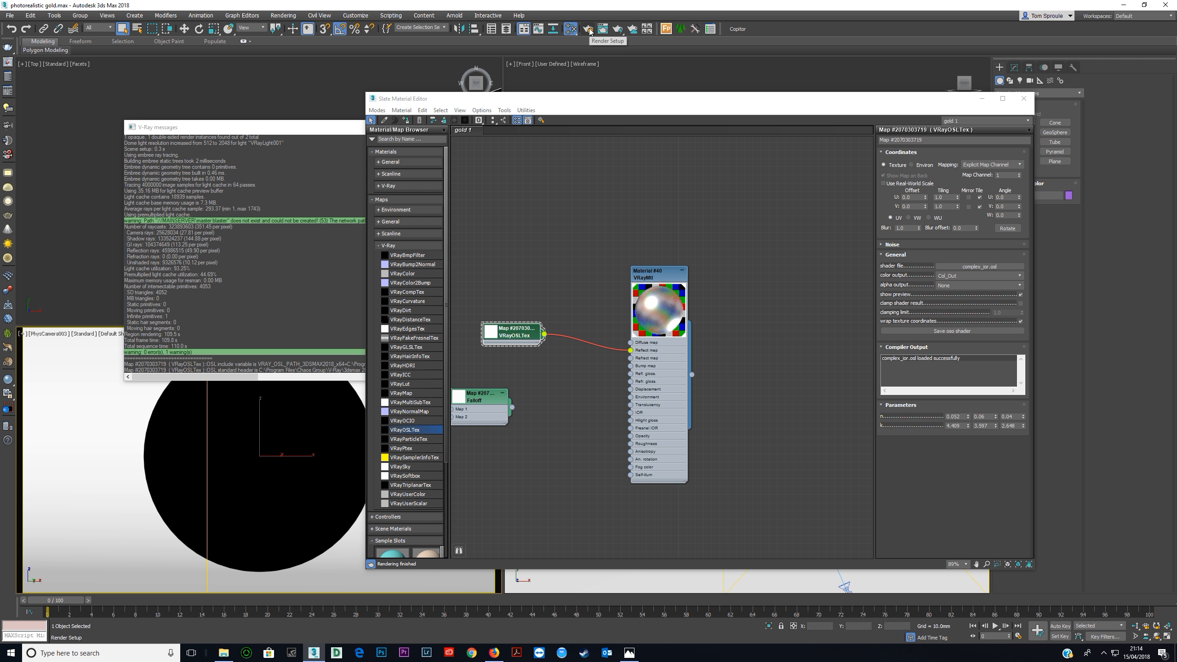
key("F10")
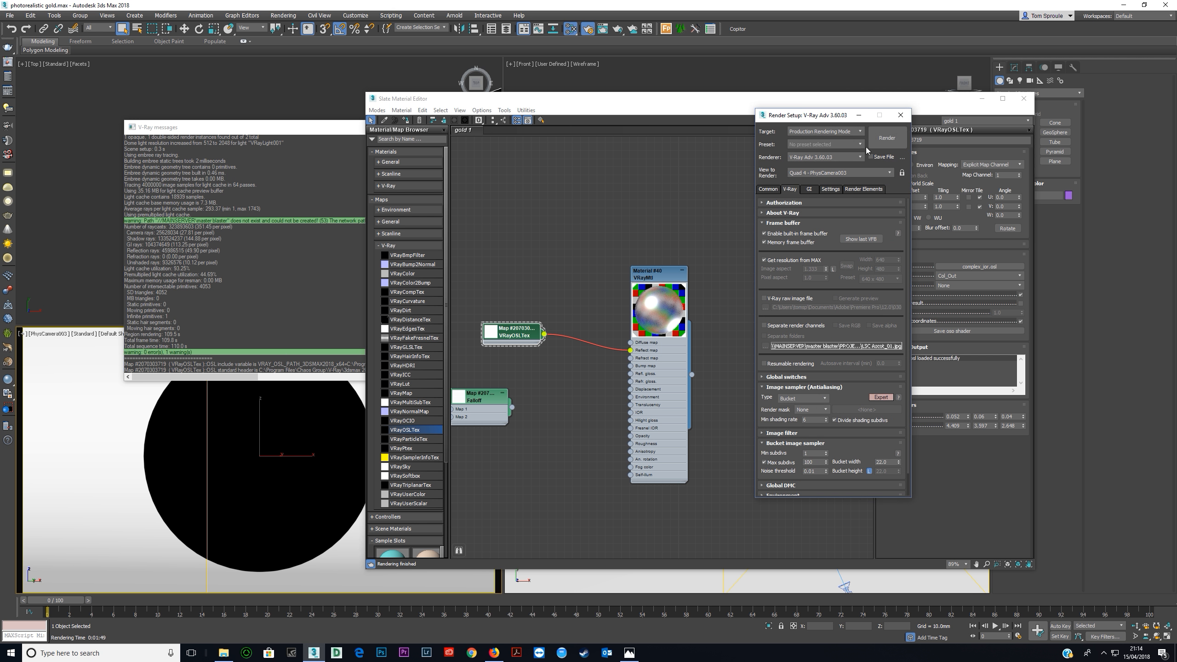
key("shift+q")
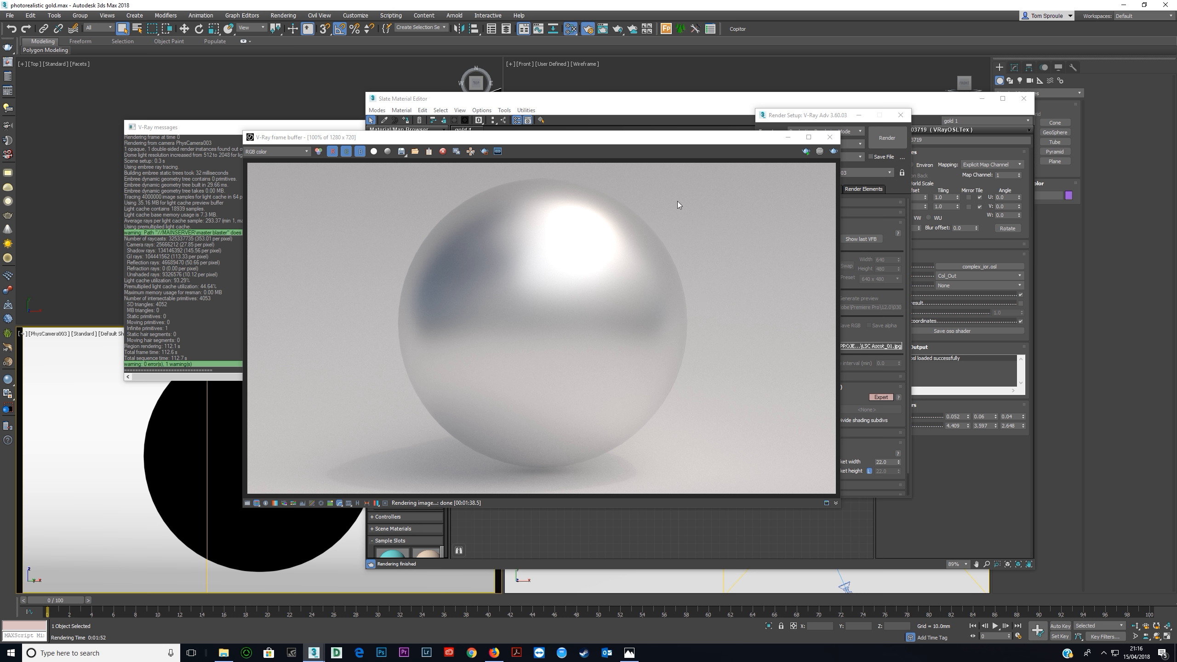
left_click_drag(688, 138, 634, 82)
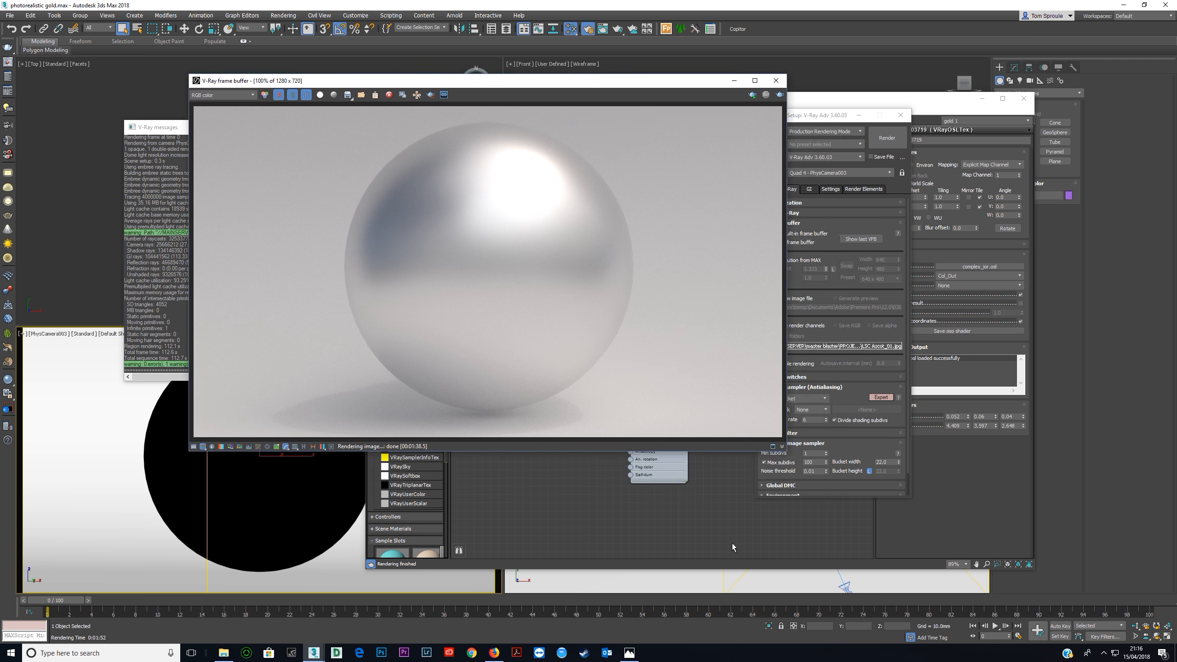
Reconnect the Falloff to the VRayMtl's reflect map in place of the VRayOSLTex and check the silverware reference photo.
left_click(598, 479)
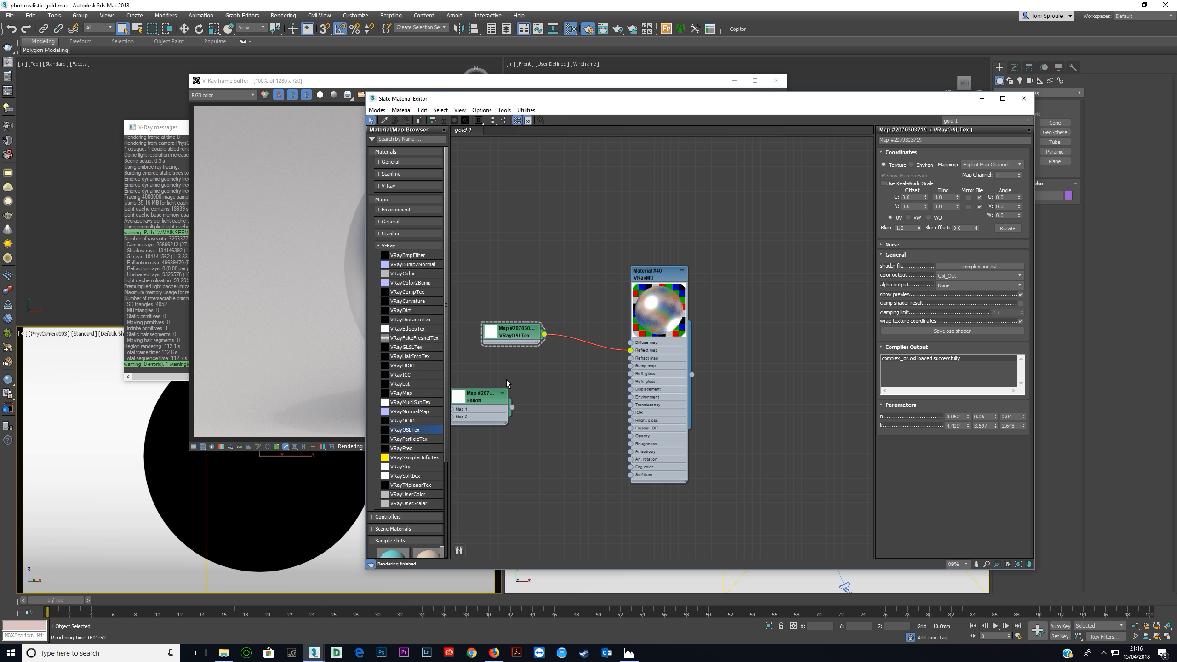
mouse_move(602, 104)
left_mouse_down()
mouse_move(949, 266)
mouse_move(947, 192)
mouse_move(836, 108)
mouse_move(590, 84)
left_mouse_up()
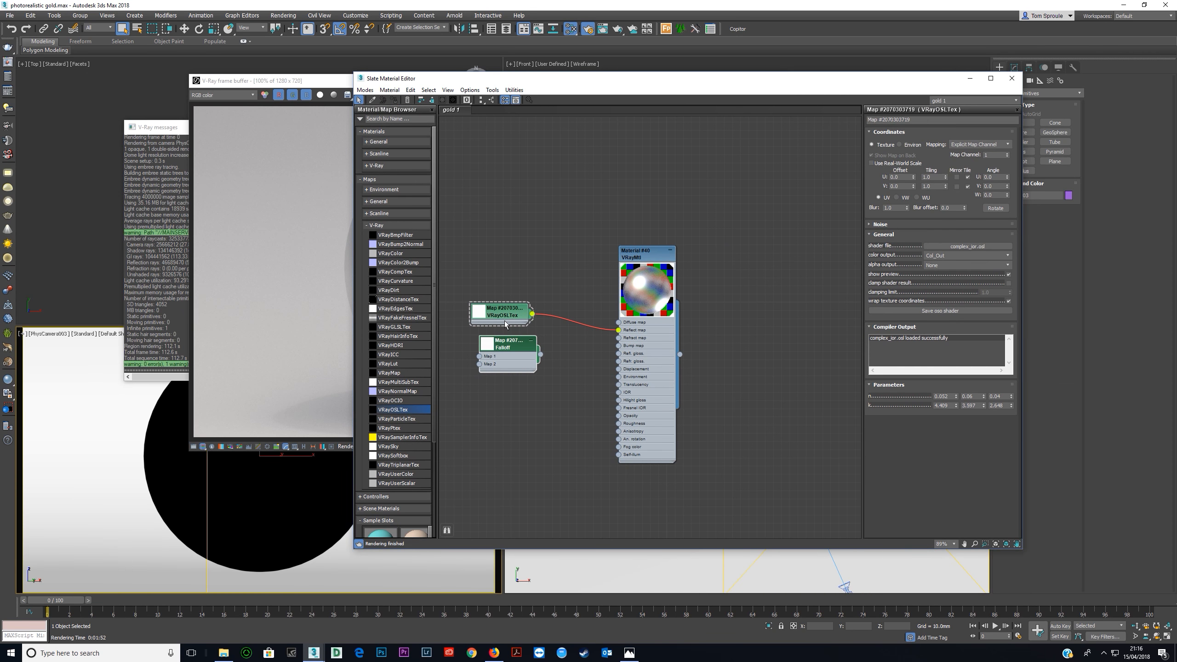
double_click(522, 349)
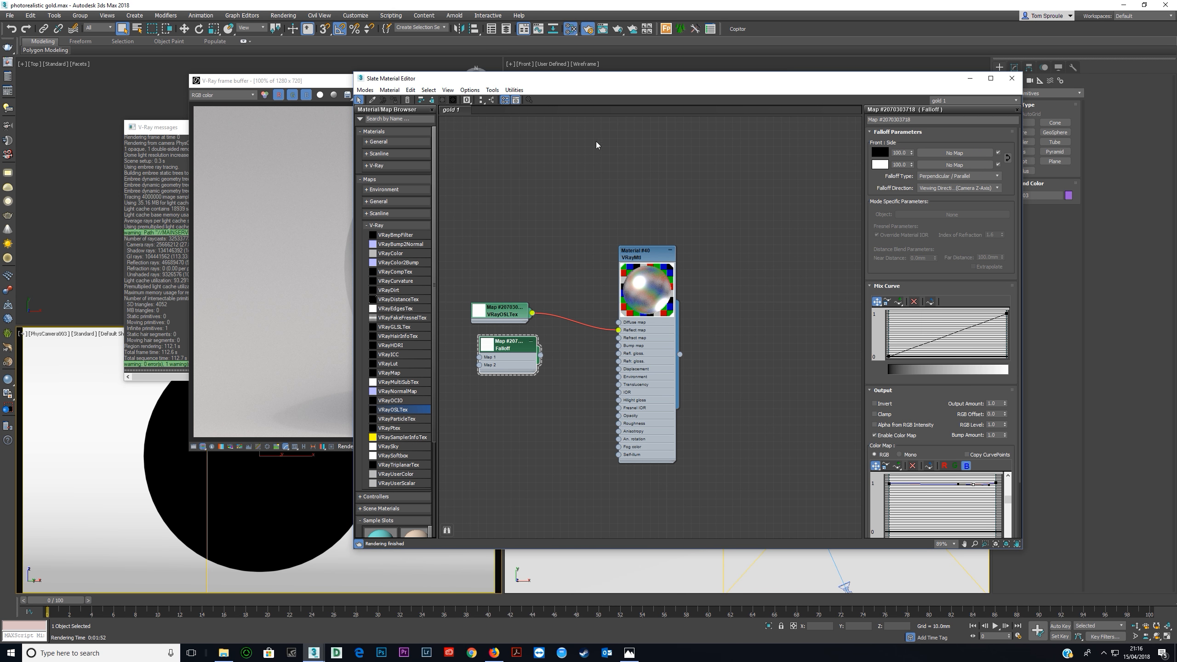
left_click_drag(556, 79, 636, 80)
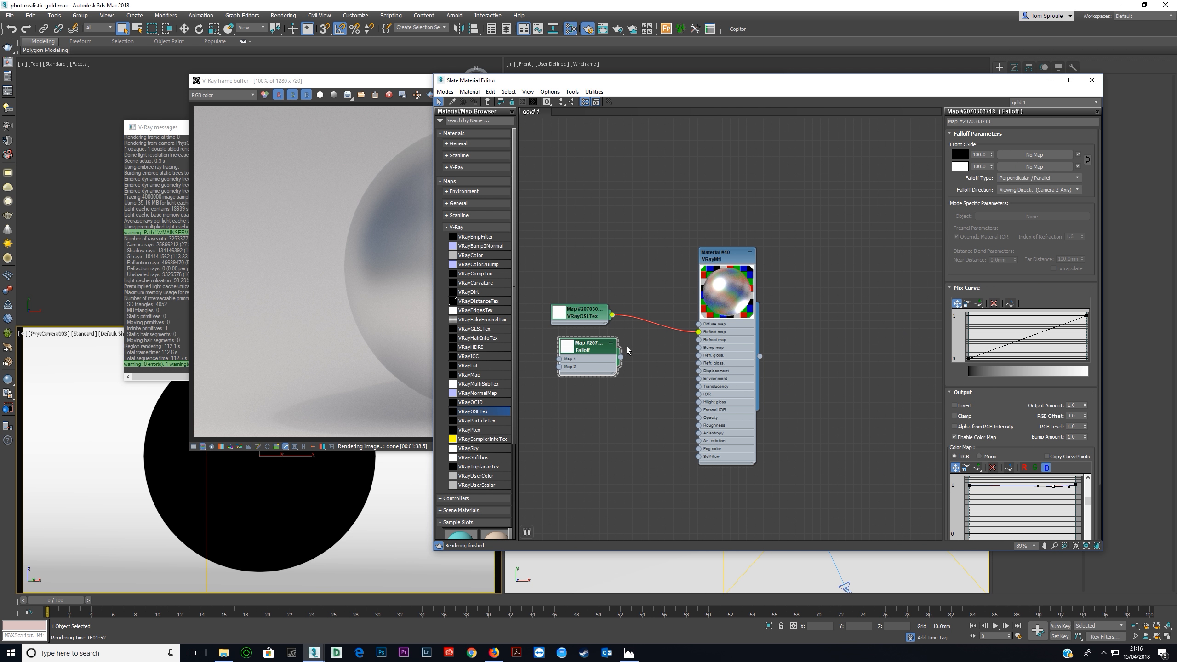
key("alt+Tab")
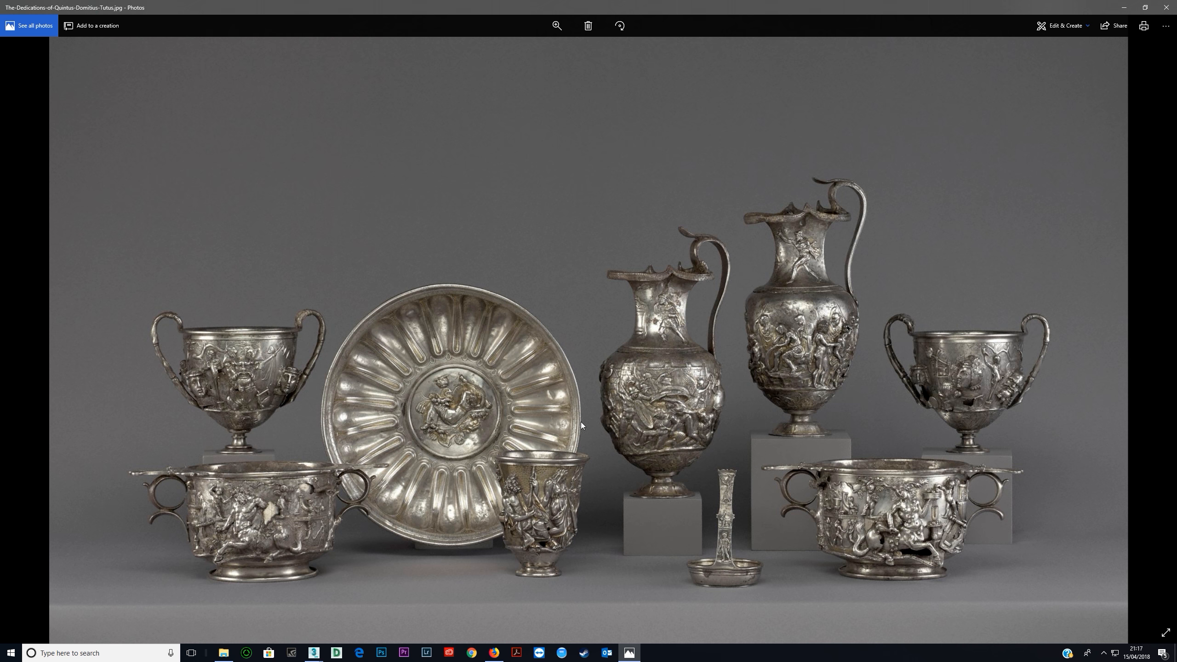
left_click(1124, 8)
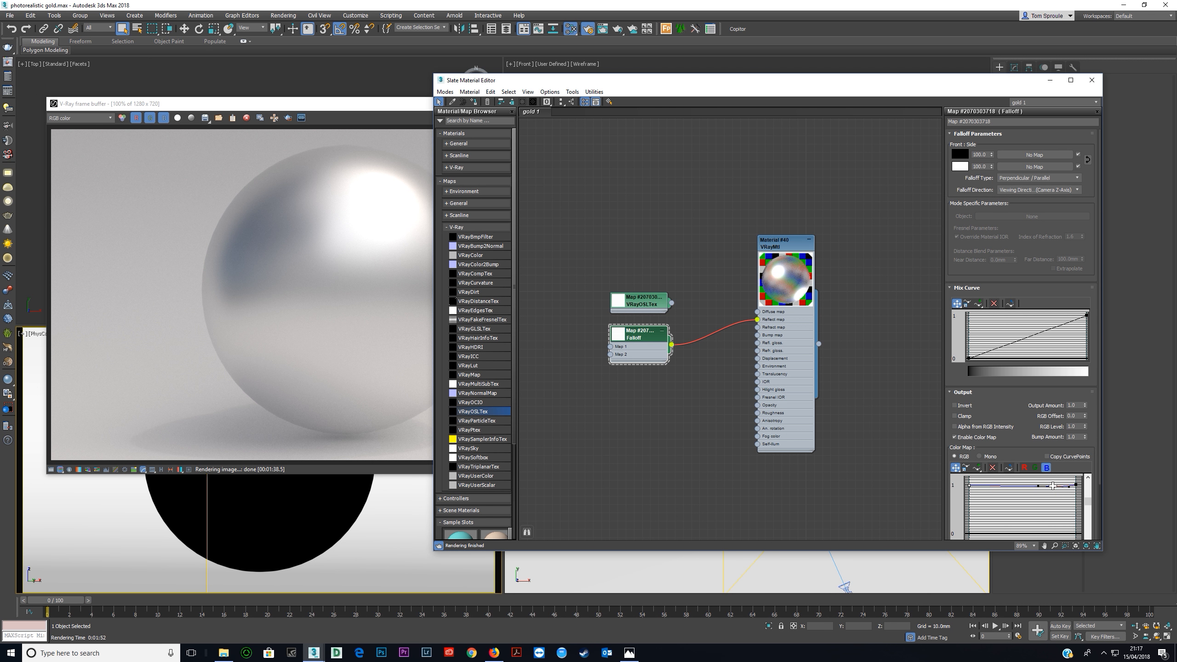
Slightly lower the blue and green points near both ends of the curves in the Falloff's output color map.
left_click_drag(1052, 486, 1054, 489)
left_click(1036, 468)
left_click_drag(900, 499, 901, 498)
left_click_drag(1054, 485, 1055, 487)
left_click(1047, 468)
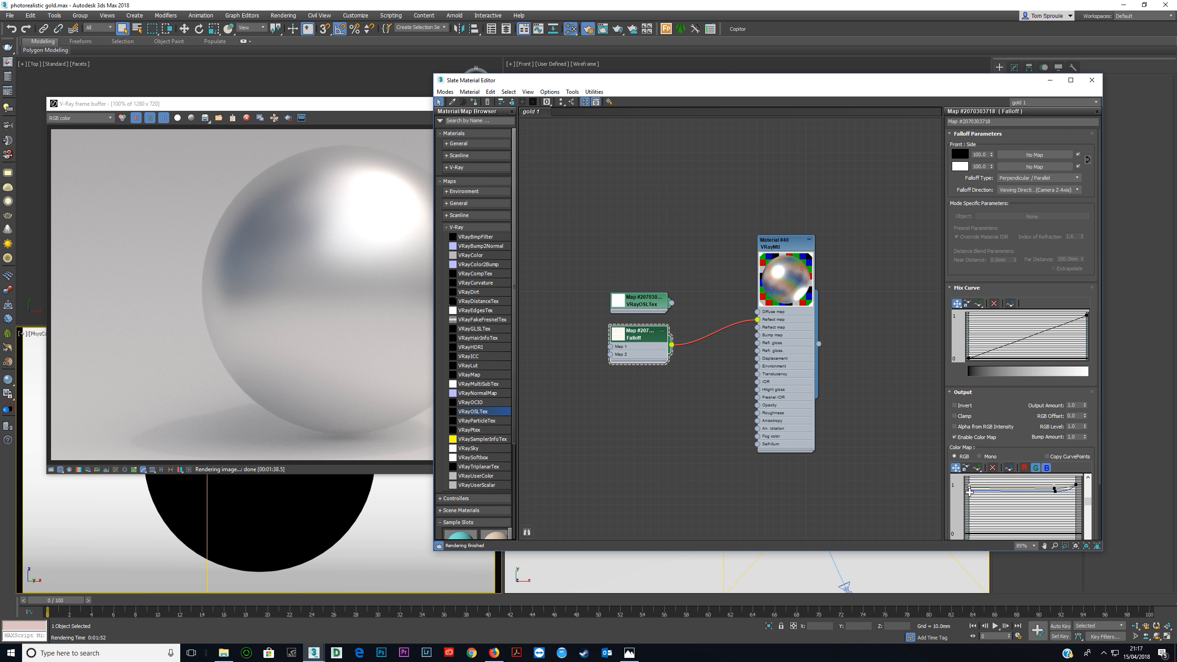
left_click_drag(967, 489, 968, 491)
left_click(1035, 468)
left_click(1046, 468)
left_click(1046, 467)
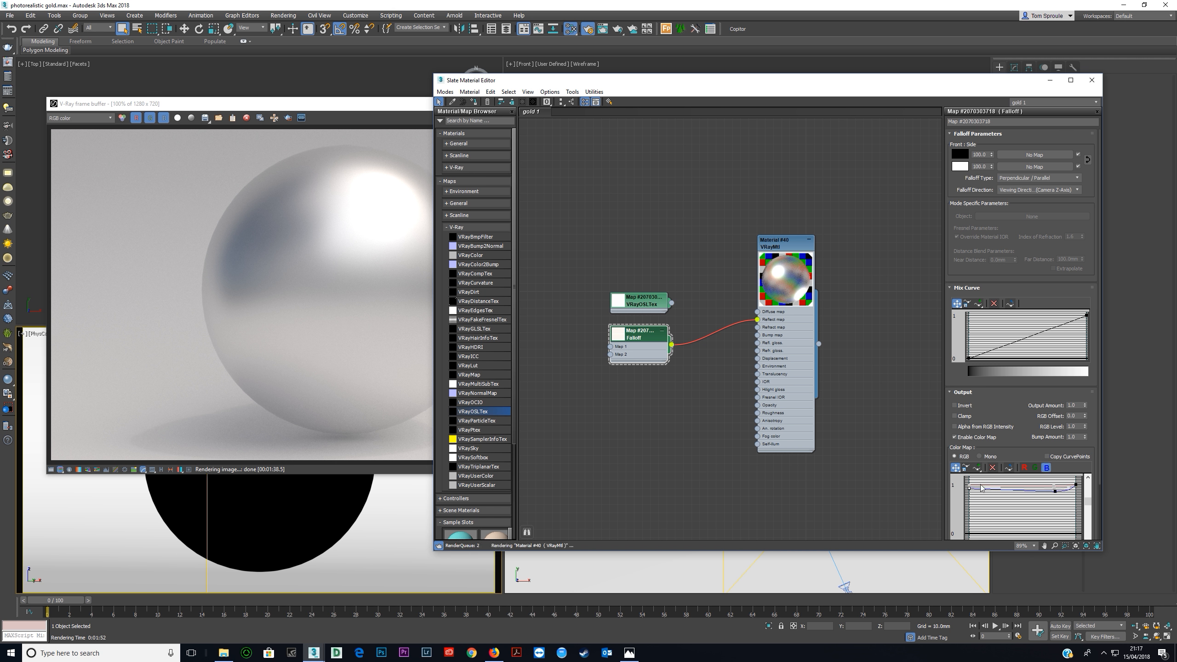
Show all three color channels, pull the blue output curve lower near its right end, and test-render the sphere.
left_click(1035, 468)
left_click(1024, 467)
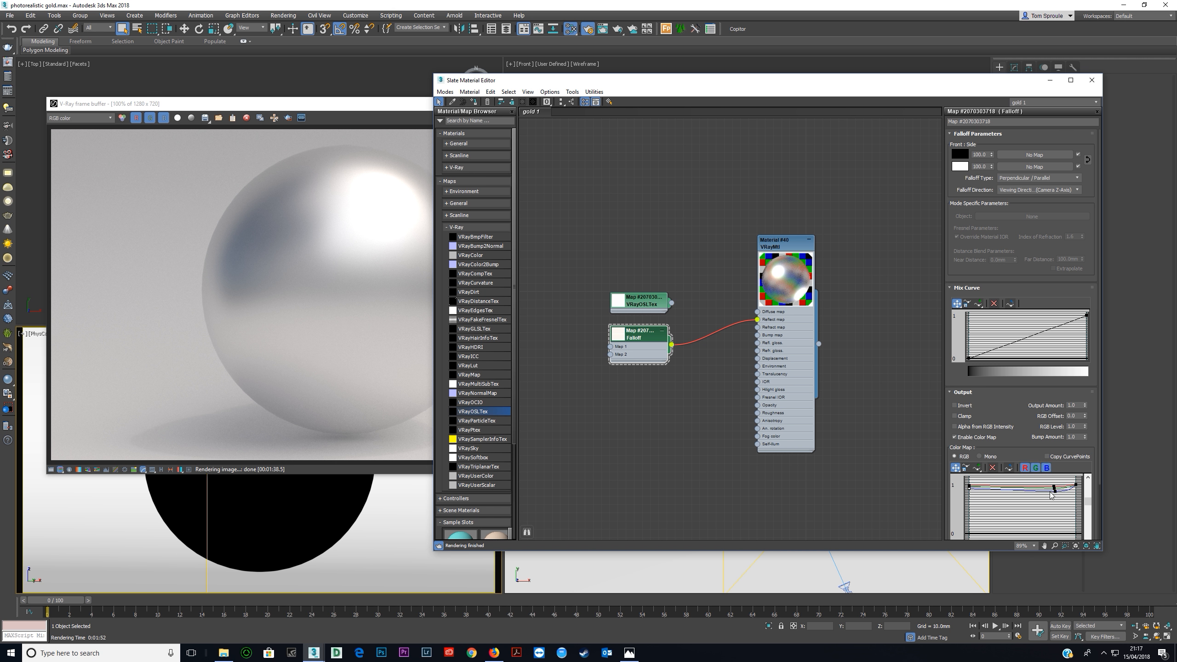
left_click_drag(1041, 507, 1055, 494)
left_click(1061, 502)
left_click(1054, 488)
left_click_drag(1056, 488, 1070, 489)
left_click(296, 104)
left_click(637, 118)
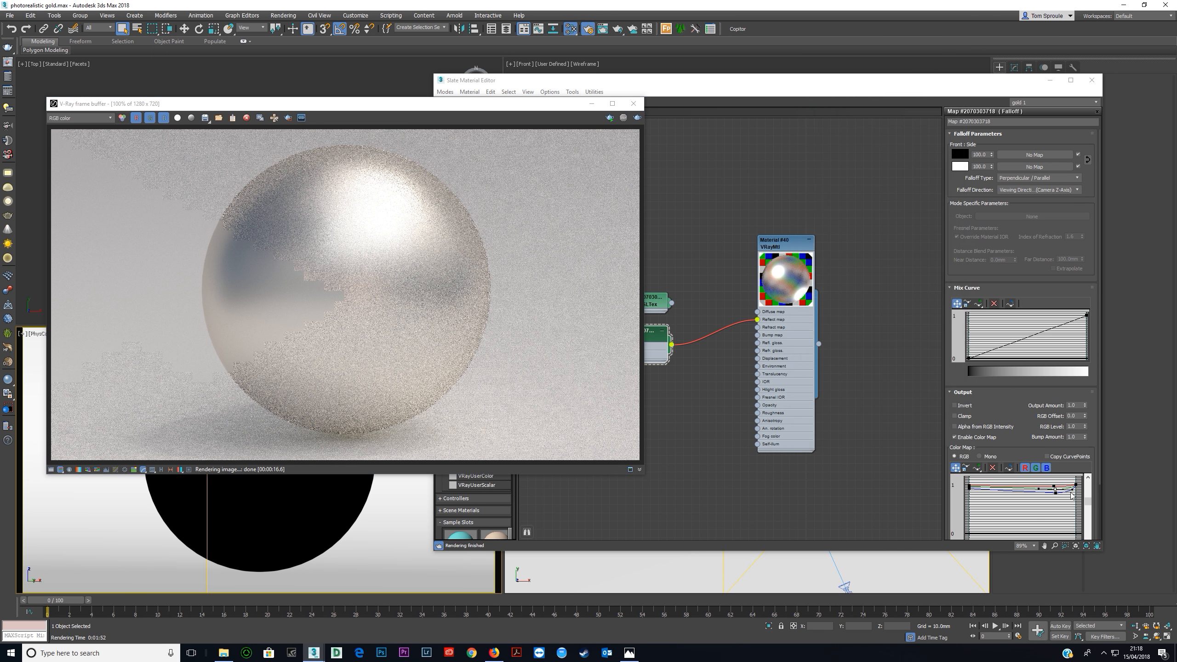
Soften the dip near the right end of the Falloff's output color curves and render the sphere again.
left_click(1056, 489)
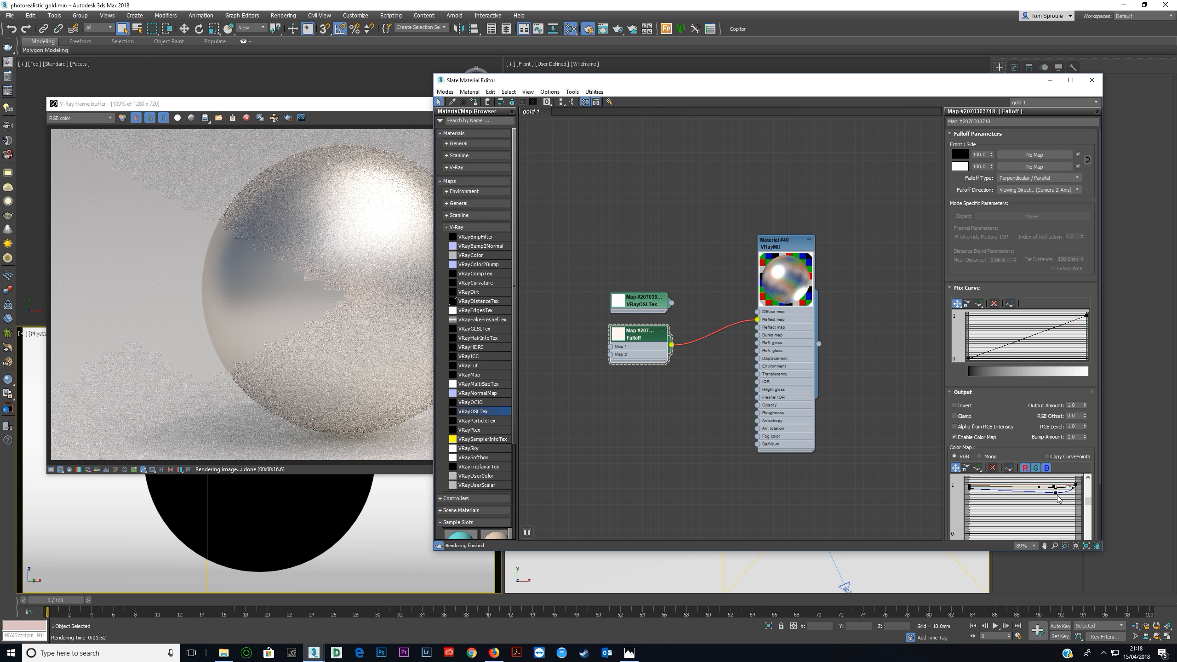
left_click_drag(1056, 494, 1077, 495)
left_click_drag(1056, 490, 1057, 489)
left_click(333, 117)
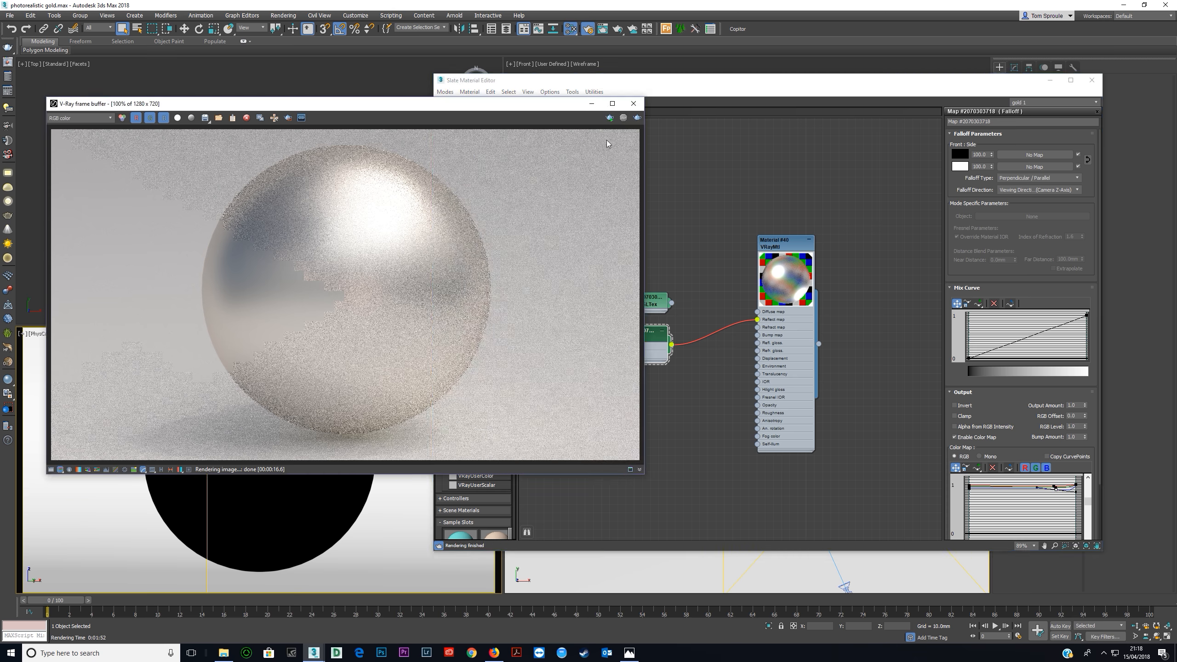
left_click(637, 120)
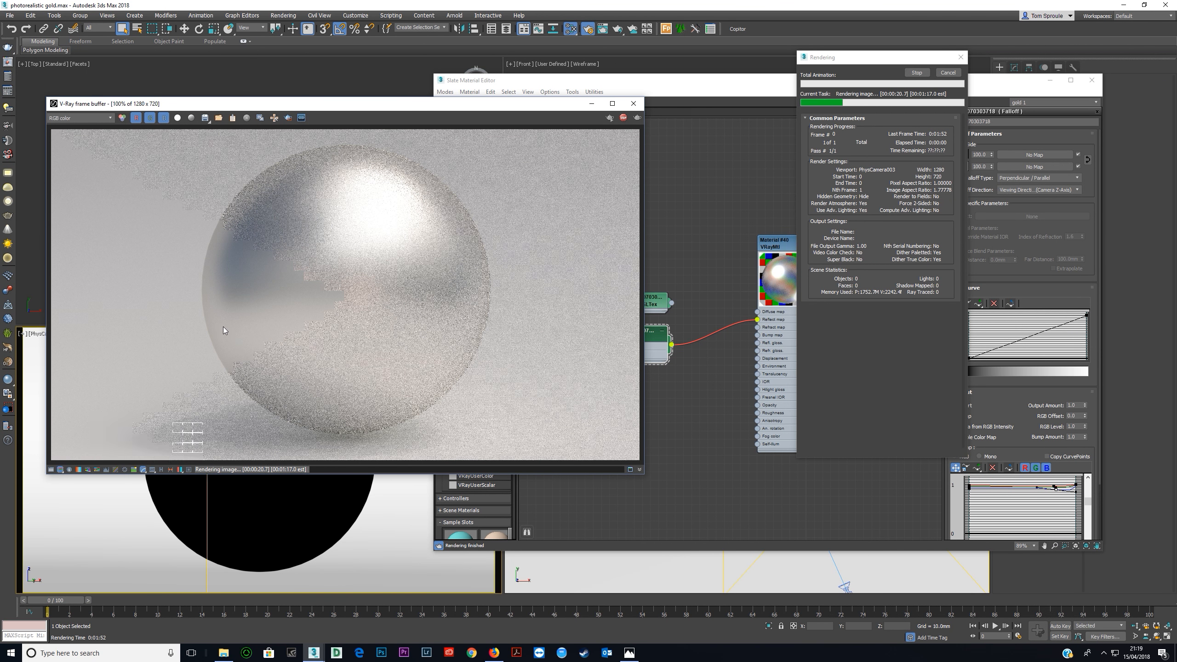
Examine the sphere render in progress against the silverware reference photo, close the photo, and stop the render.
scroll(254, 351, "down", 1)
scroll(304, 338, "up", 1)
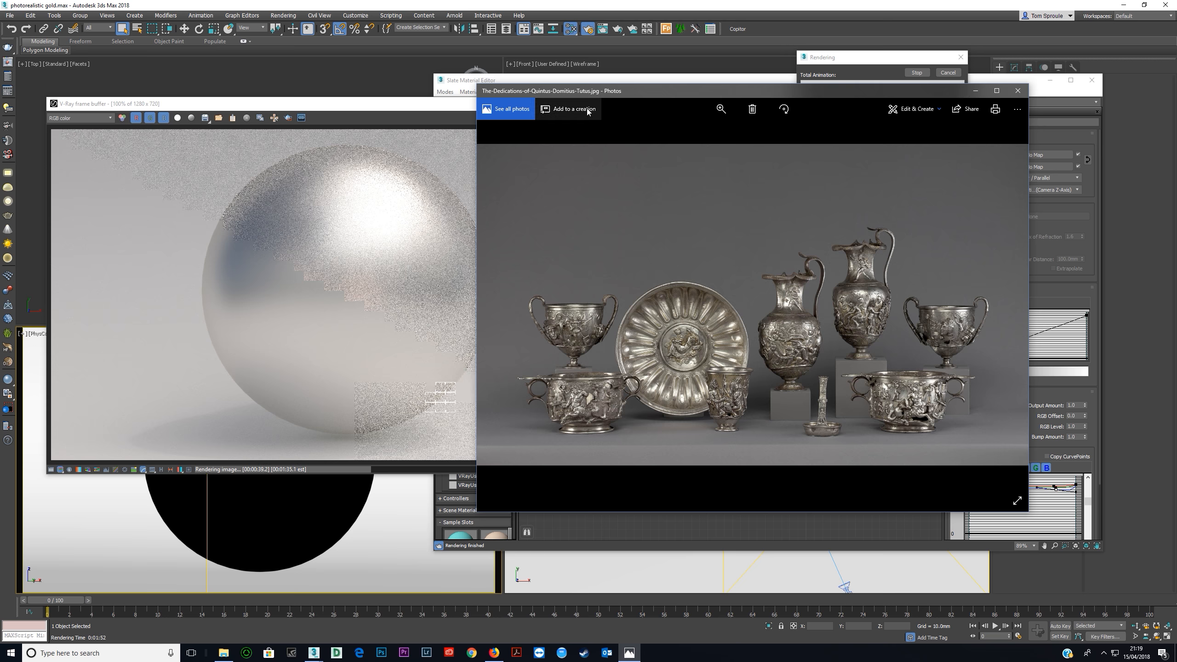
left_click(1017, 90)
left_click(627, 119)
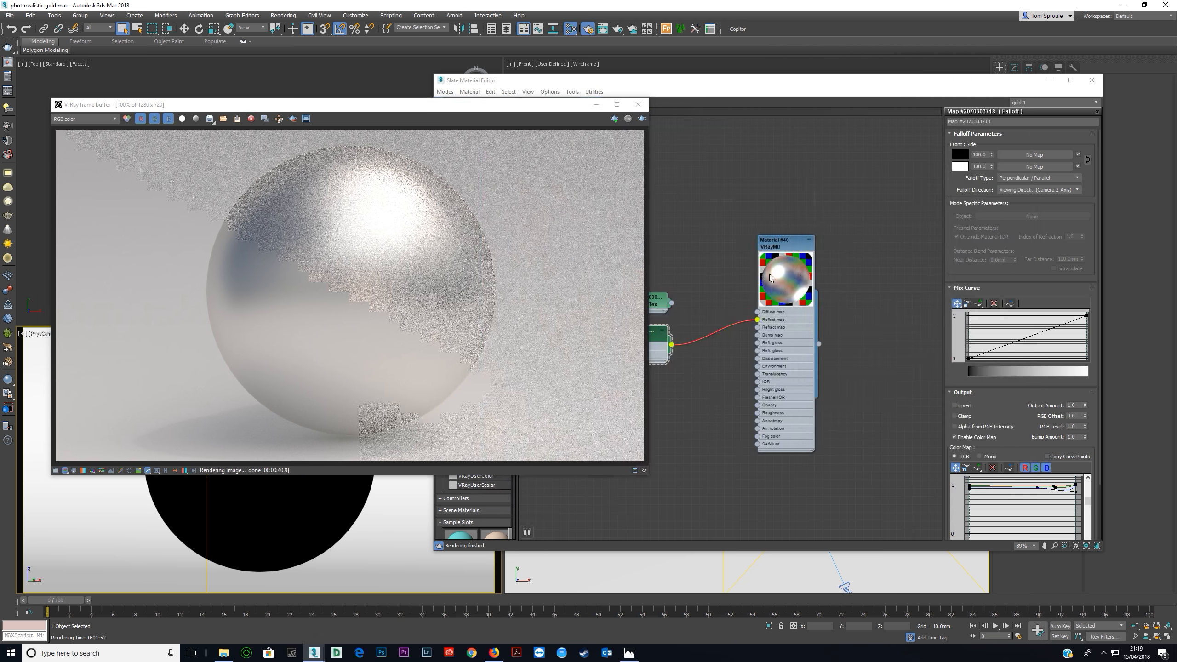
Nudge the output curve points near the right end of the Falloff's color map slightly lower and open the VRayMtl's parameters.
left_click(787, 373)
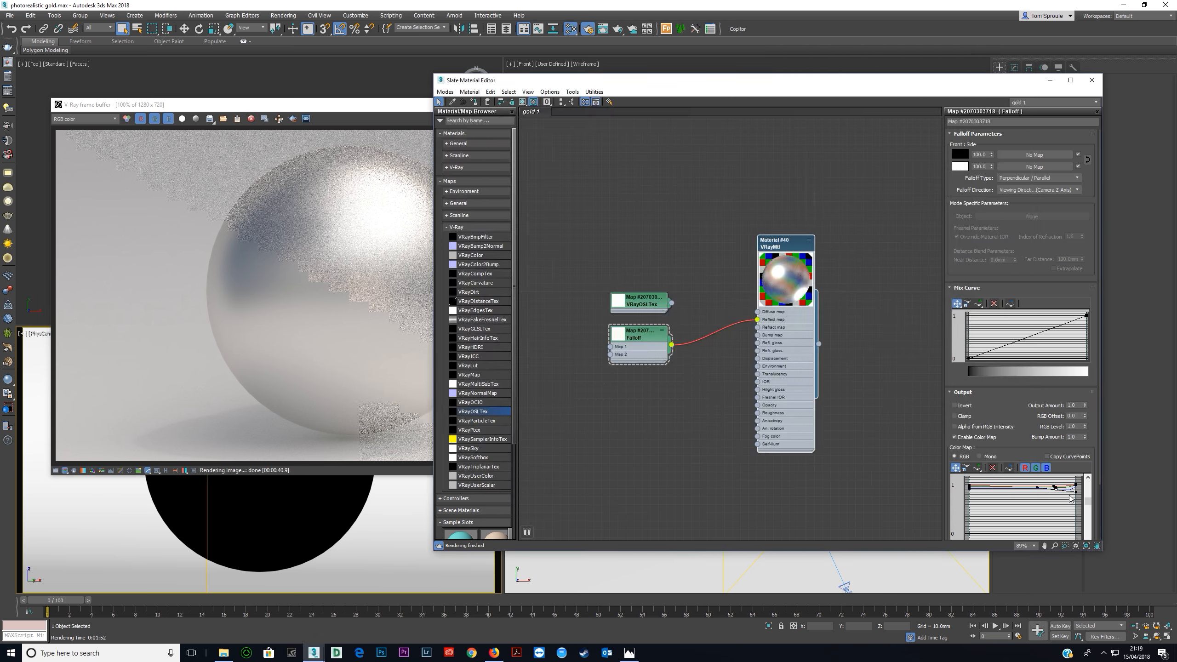
left_click_drag(1055, 489, 1055, 491)
left_click(1055, 487)
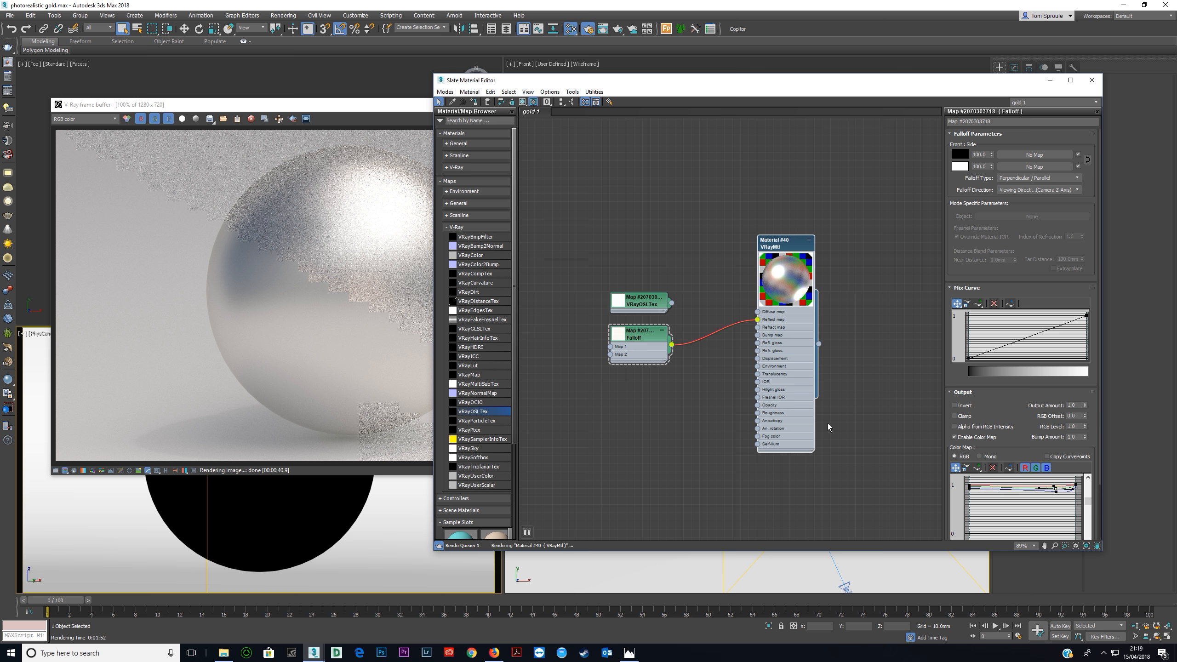
left_click(784, 374)
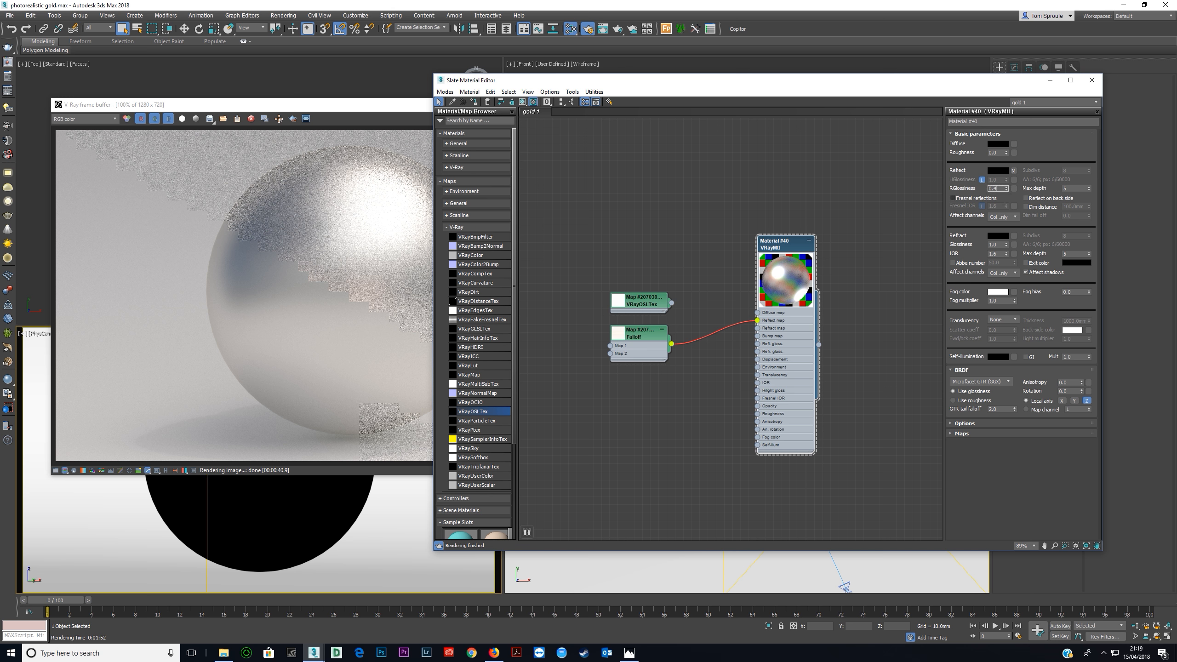
Set the VRayMtl's reflection glossiness to 0.4, pull the Falloff's output curve points near the right end slightly lower, and render.
key("Return")
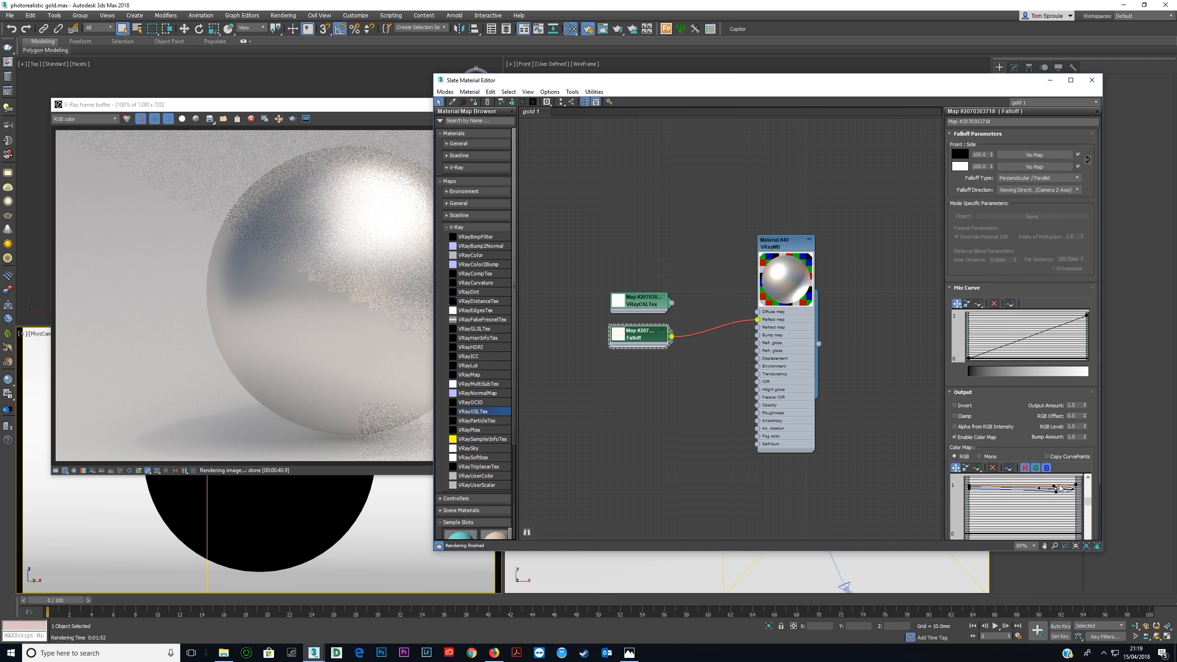
left_click_drag(996, 498, 939, 506)
left_click_drag(1056, 492, 1058, 495)
left_click(345, 110)
left_click(641, 122)
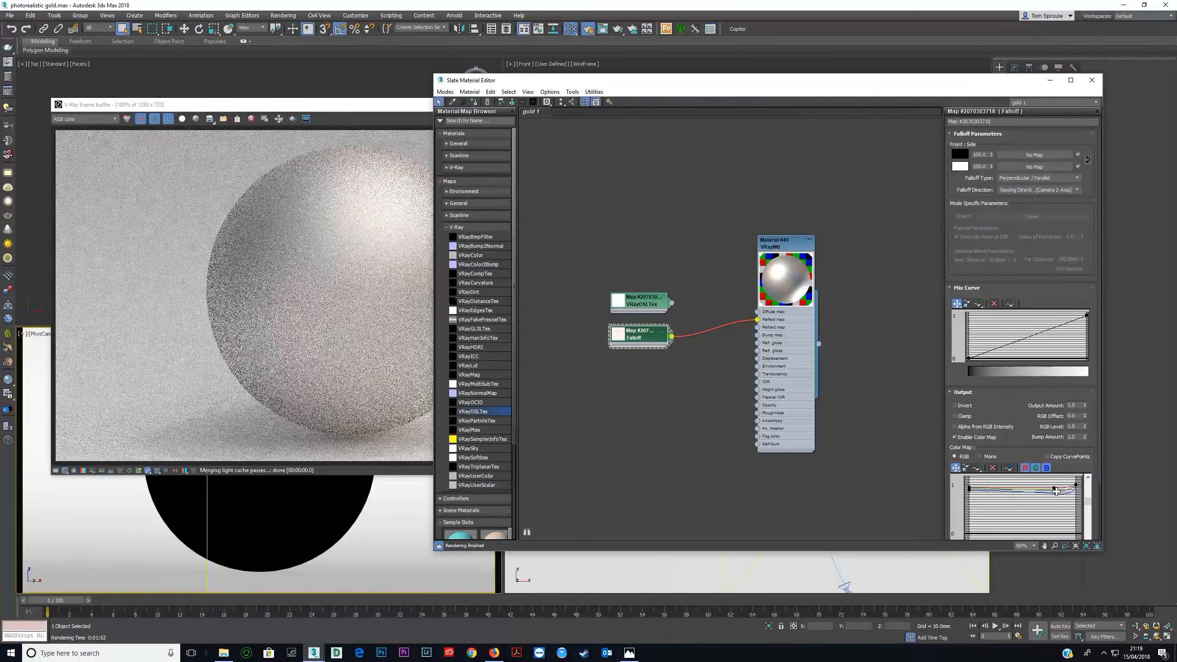
Fine-tune the output curve points near the right end of the Falloff's color map and compare a new render with the silverware photo.
left_click(1055, 490)
left_click_drag(1055, 490, 1056, 489)
left_click(369, 105)
left_click(641, 119)
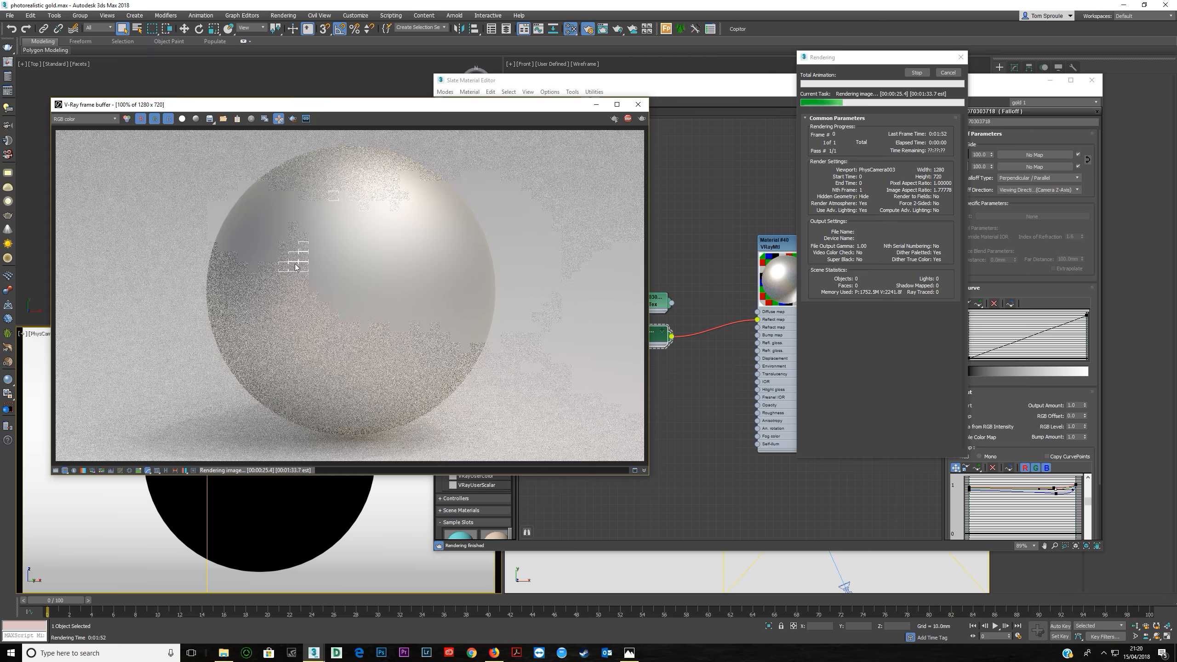
left_click(630, 653)
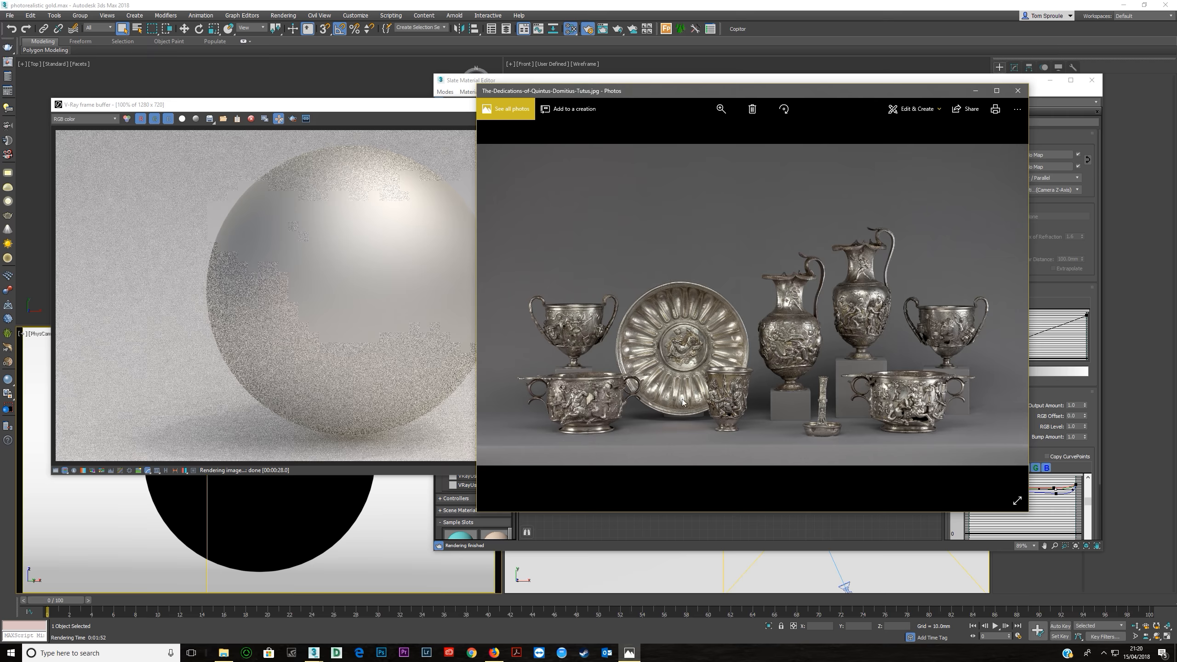
left_click(975, 90)
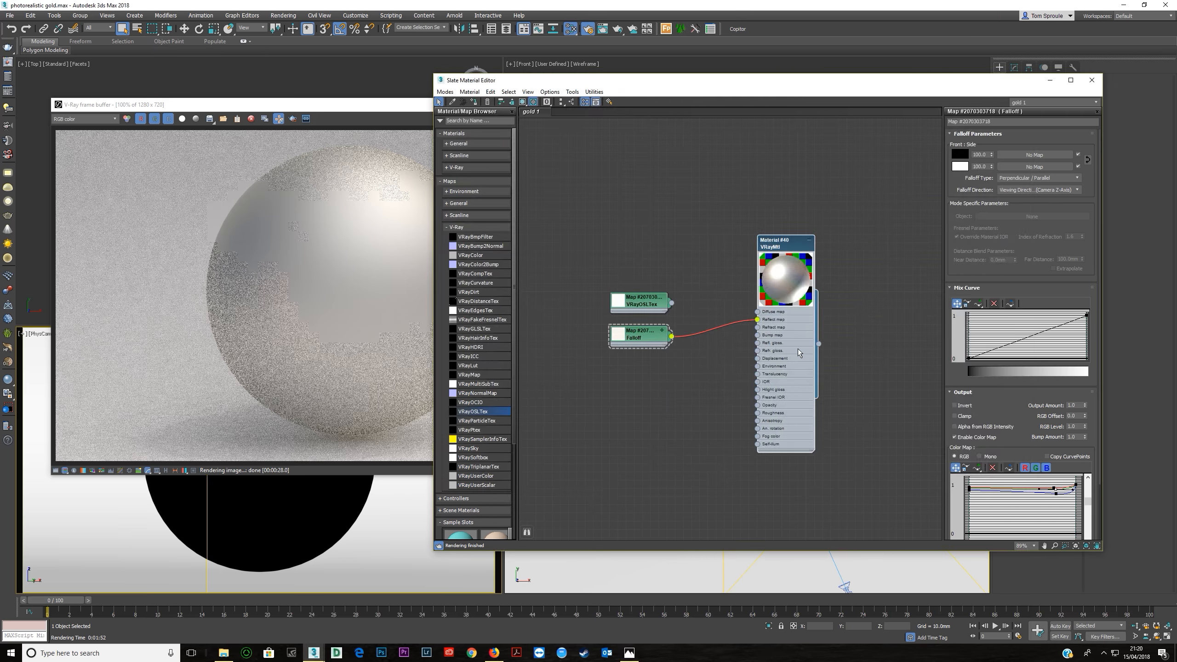
Set the VRayMtl's reflection glossiness to 0.55 and render the sphere again.
left_click(769, 364)
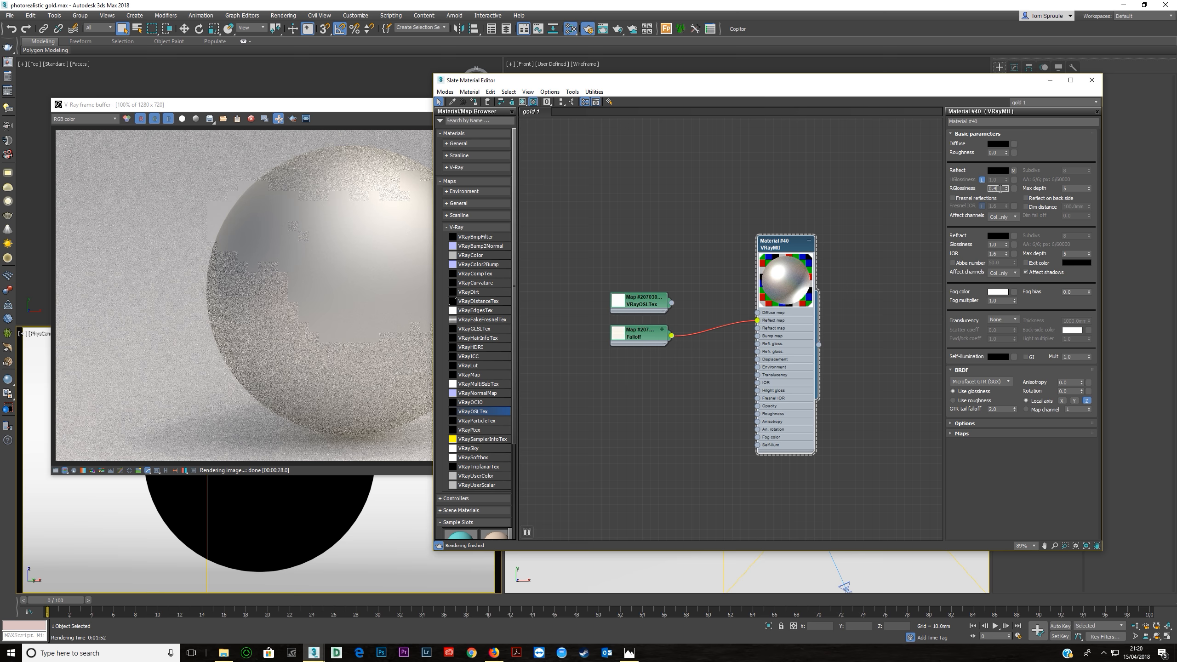
key("Return")
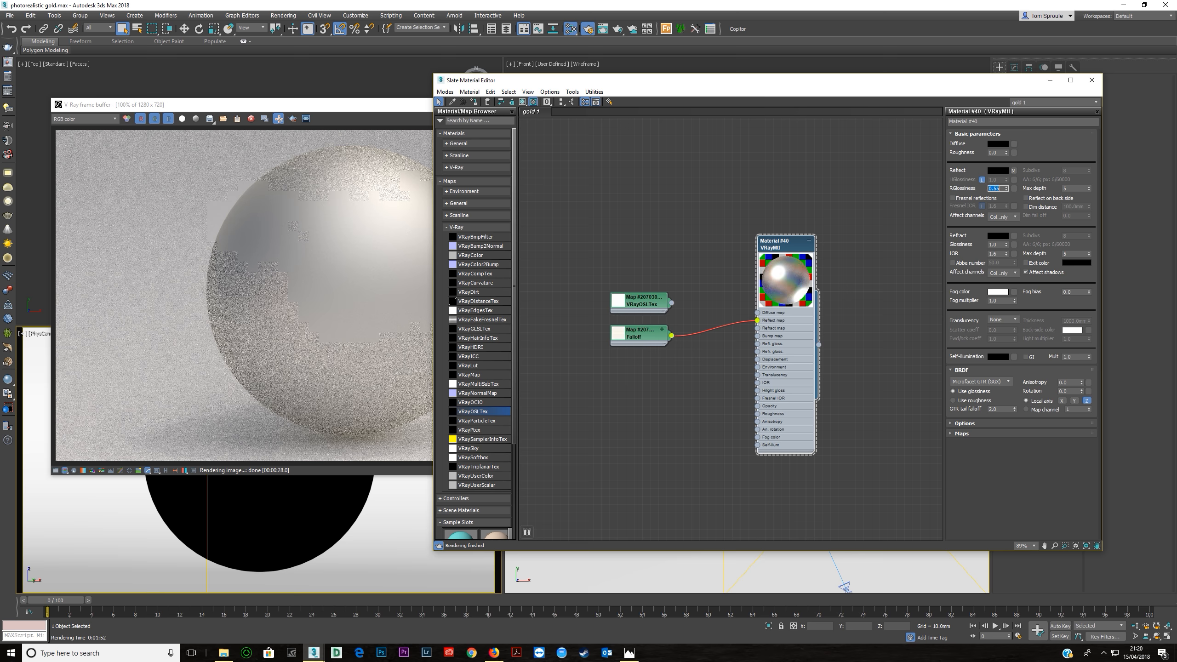
key("shift+q")
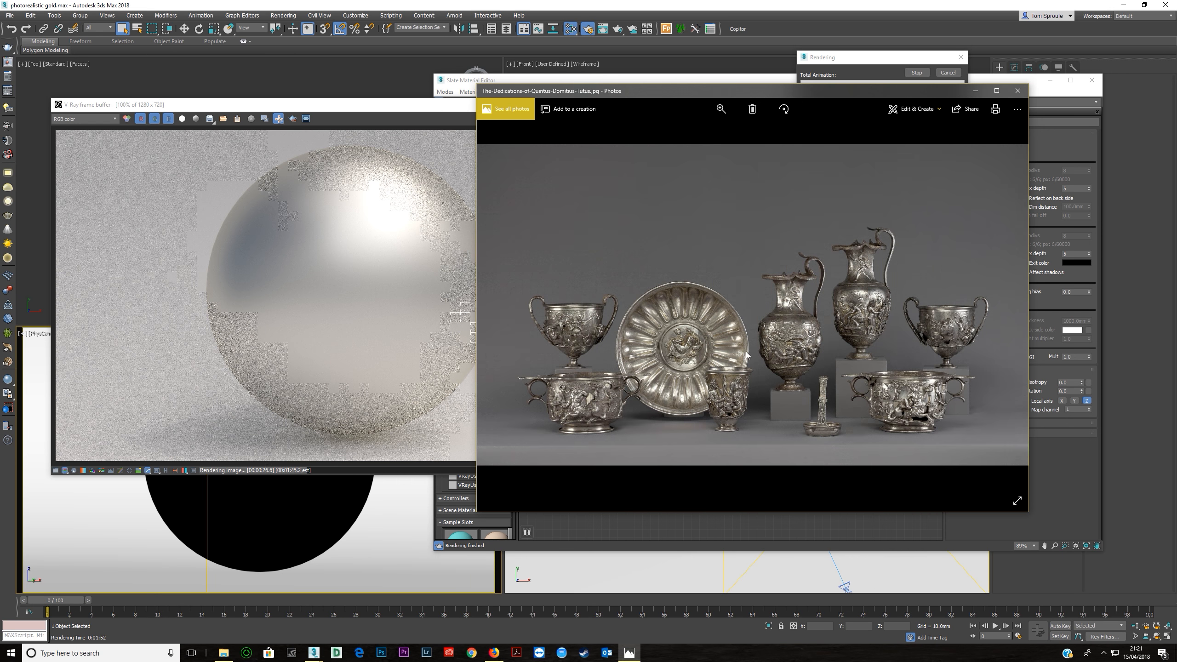
Examine the close-up reference photo of the ornate silver cup for surface wear and reflections while the sphere renders.
key("Right")
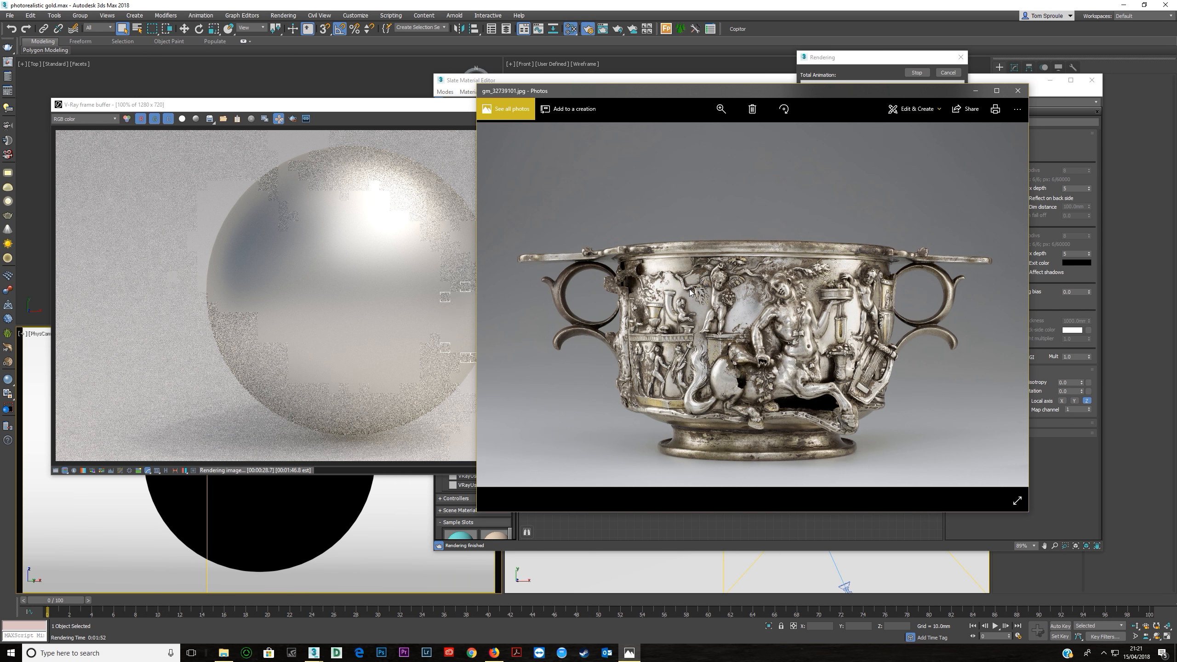
scroll(690, 311, "up", 3)
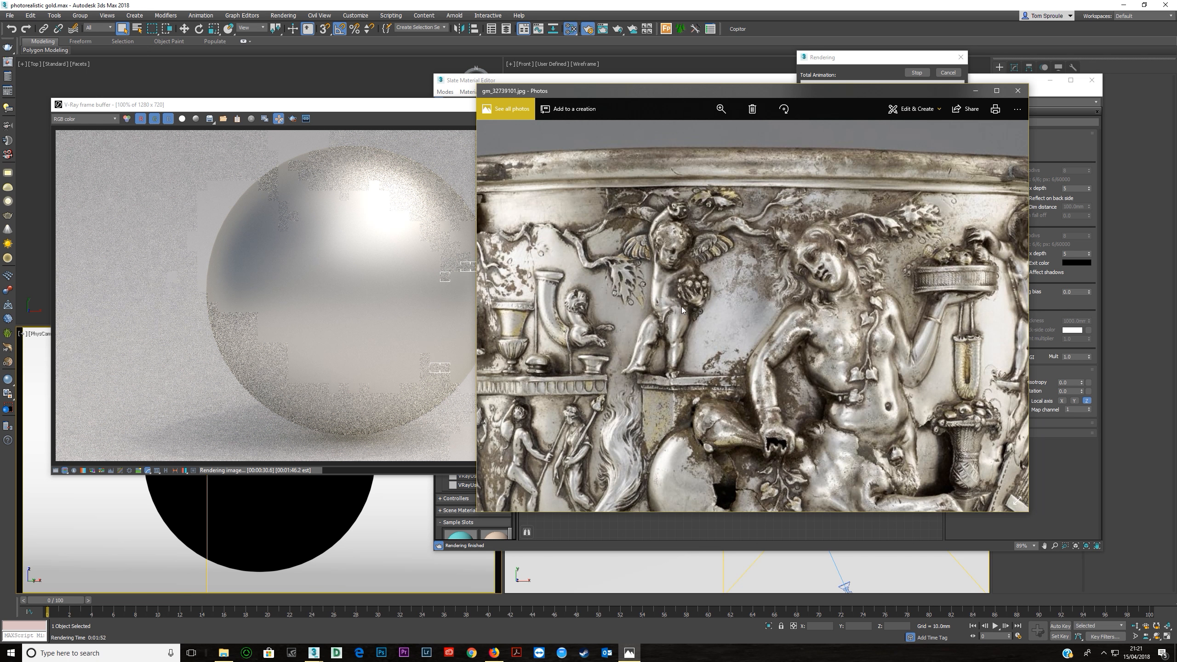
left_click_drag(542, 315, 749, 134)
left_click_drag(987, 315, 686, 457)
left_click_drag(722, 341, 776, 339)
left_click_drag(716, 303, 797, 300)
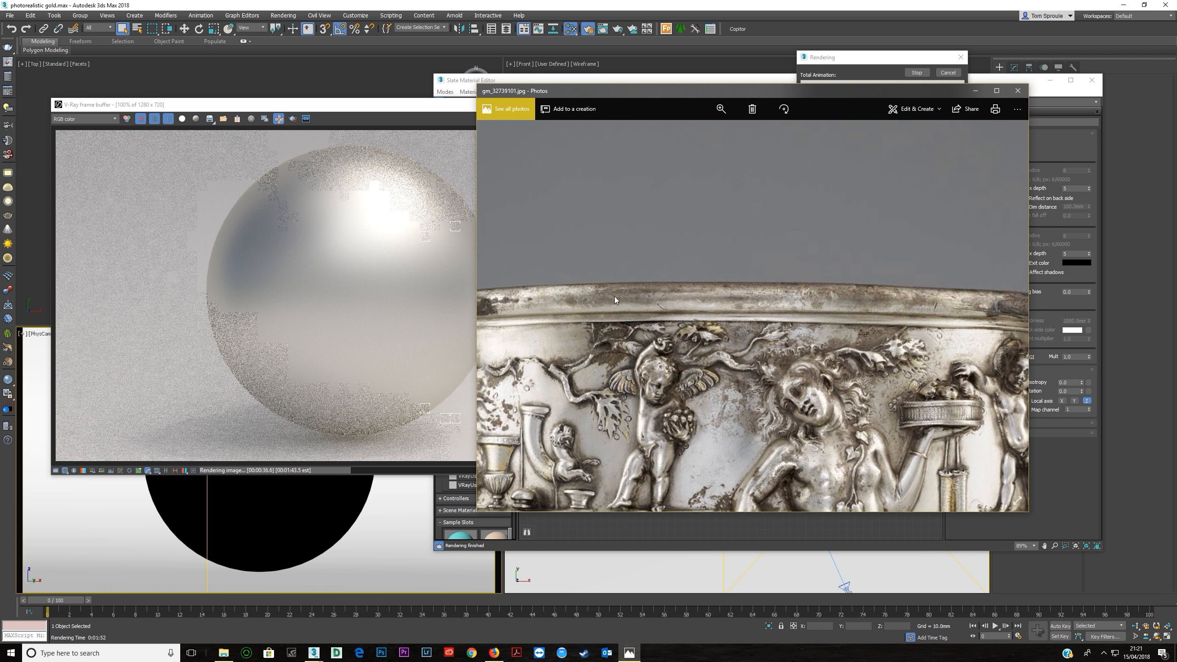
scroll(369, 293, "down", 2)
scroll(409, 274, "up", 2)
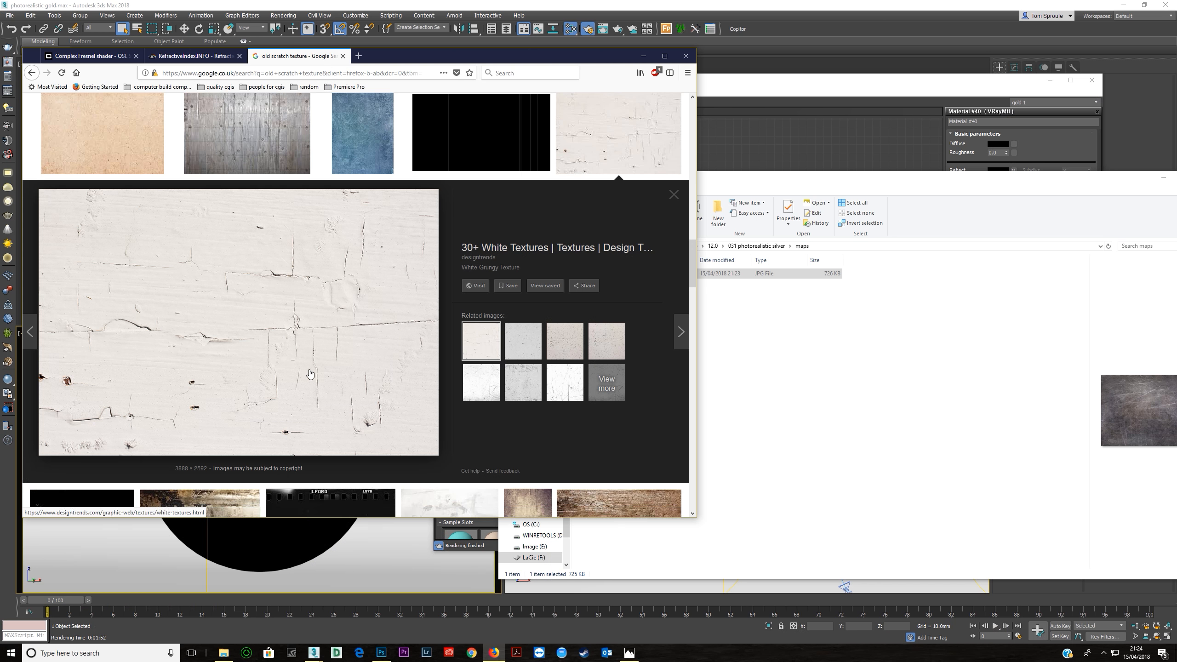
Save the White Grungy Texture image from the browser into the maps folder and open it in Photoshop.
left_click_drag(263, 354, 793, 425)
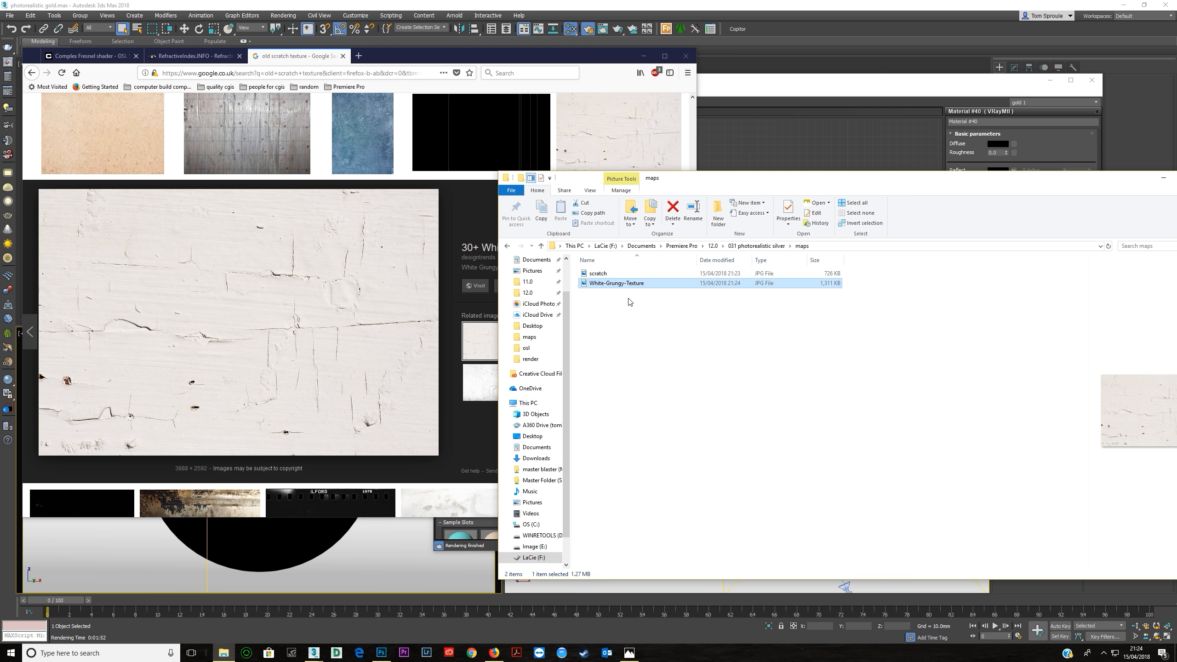
right_click(621, 287)
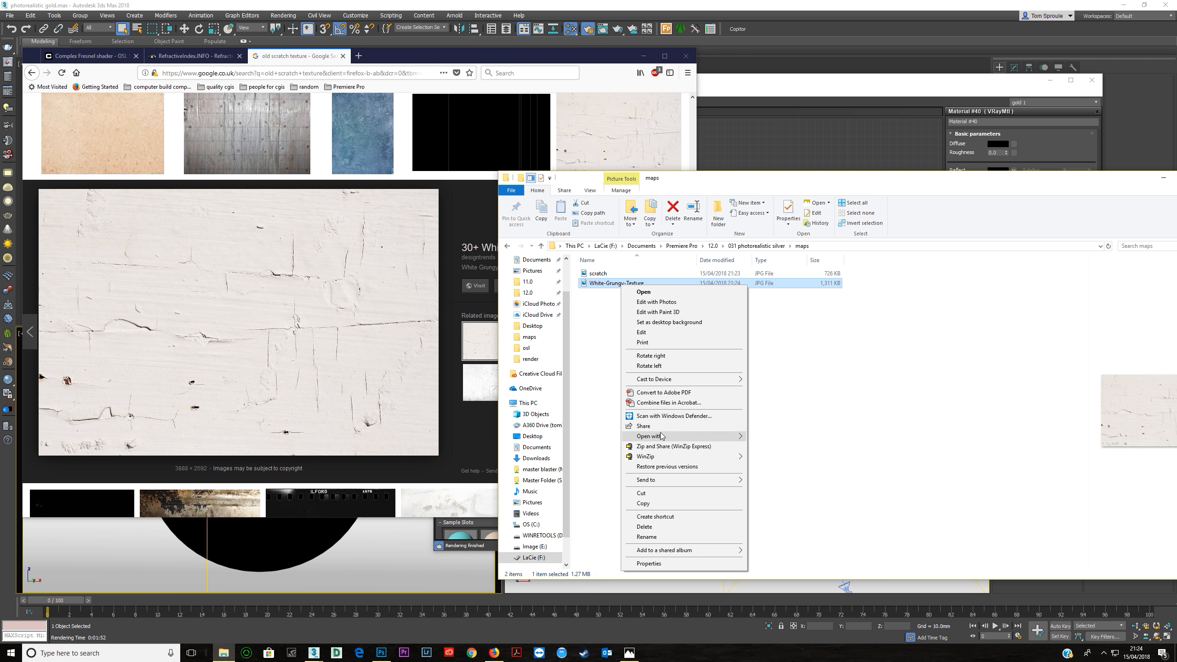
mouse_move(662, 435)
left_click(766, 446)
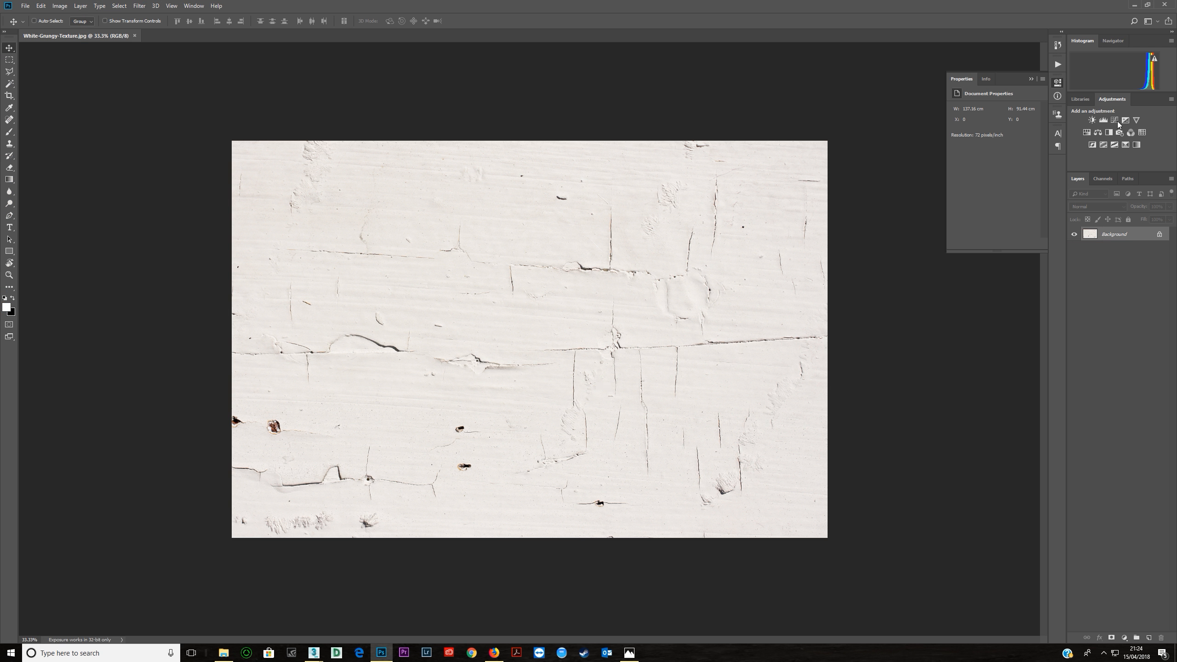
Increase the texture's contrast with an S-shaped Curves adjustment and save it in the maps folder as the JPEG White-Grungy-Texture-2.
mouse_move(1002, 160)
left_mouse_down()
mouse_move(993, 139)
mouse_move(1006, 147)
mouse_move(993, 184)
mouse_move(1008, 150)
left_mouse_up()
left_click(25, 6)
left_click(46, 110)
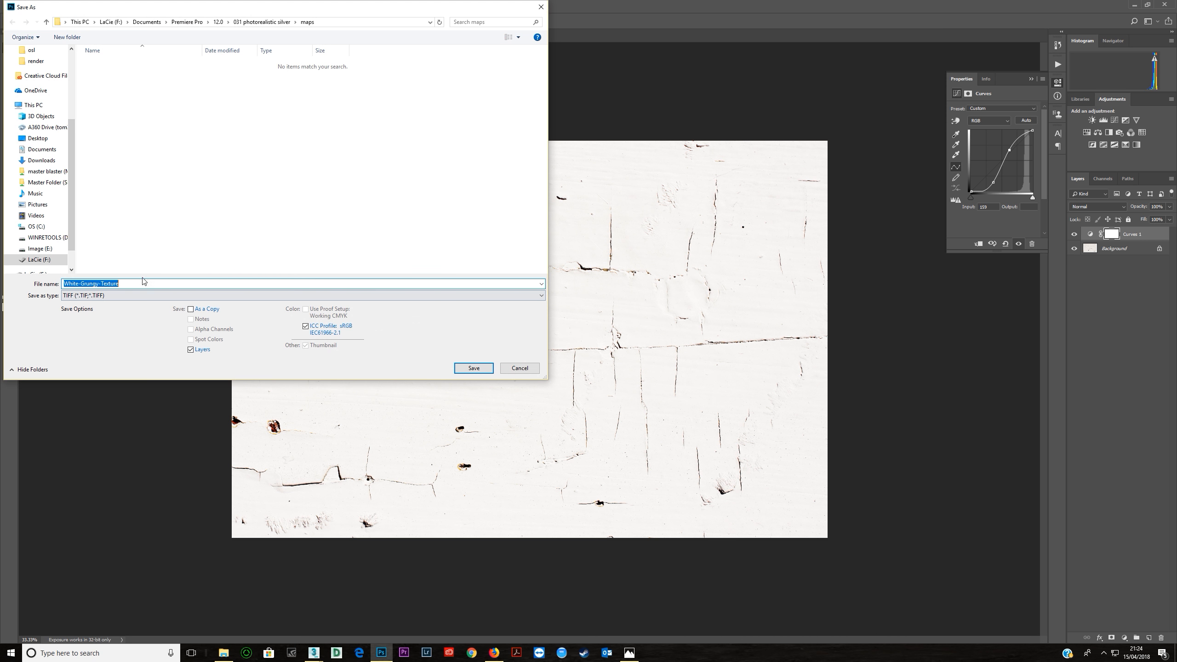
left_click(123, 295)
left_click(105, 365)
left_click(142, 284)
type("-2")
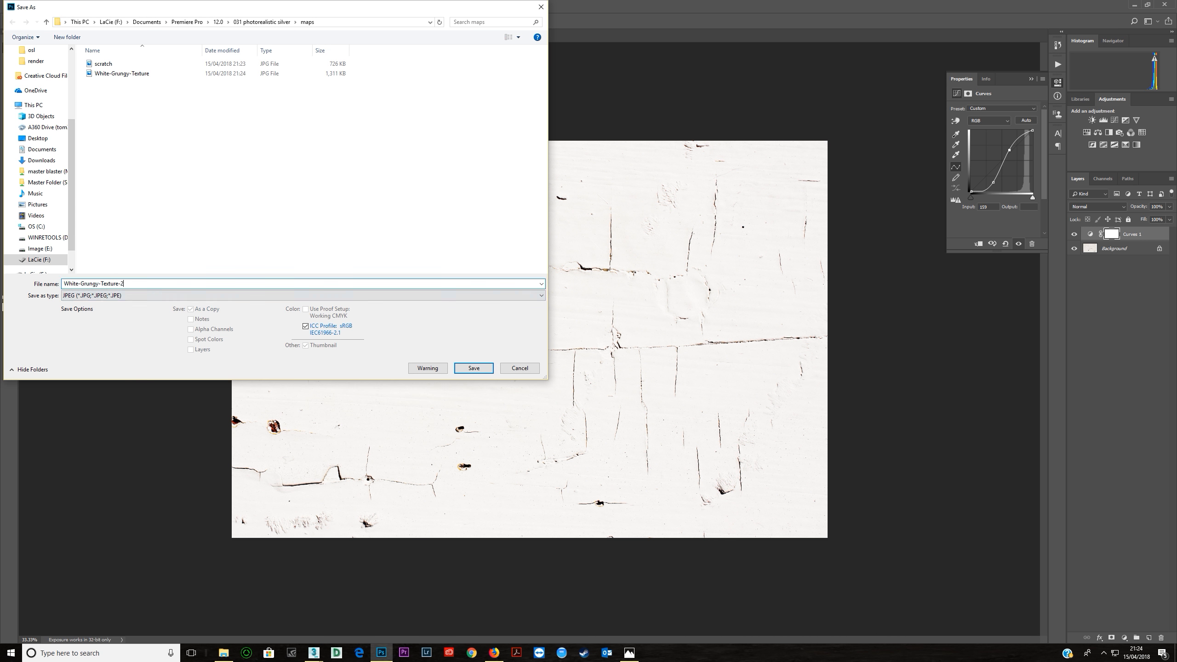
key("Return")
key("Return")
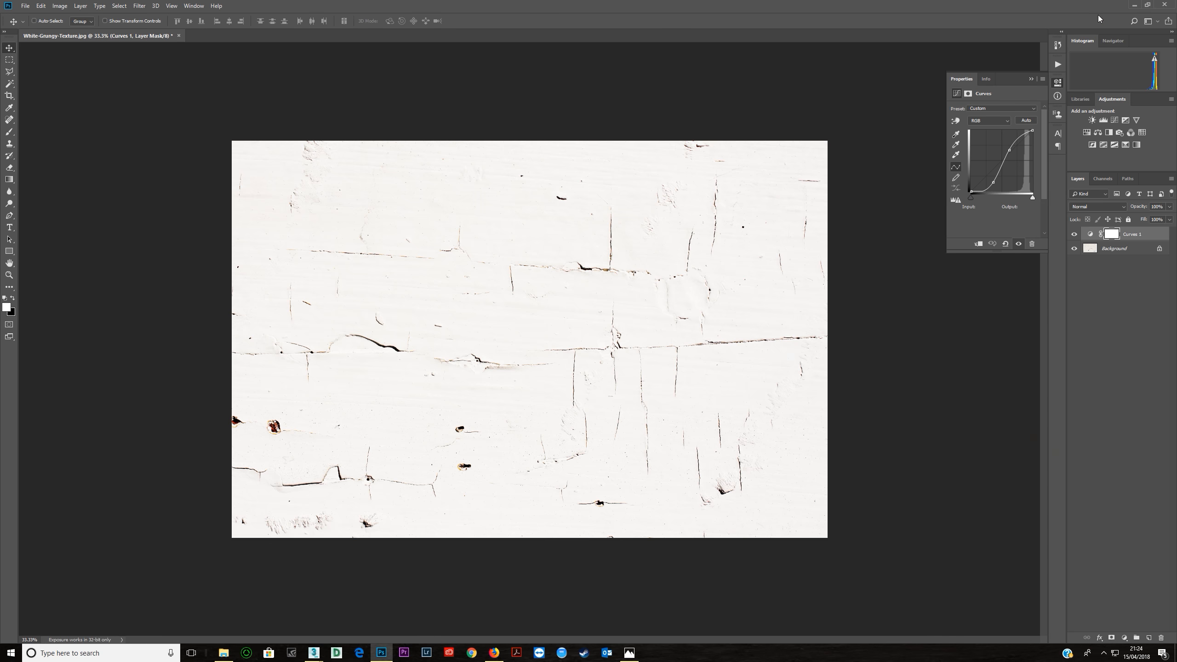
Switch back to 3ds Max, bring White-Grungy-Texture-2 into the material graph as a bitmap node, and move the VRayOSLTex node aside.
left_click(1134, 5)
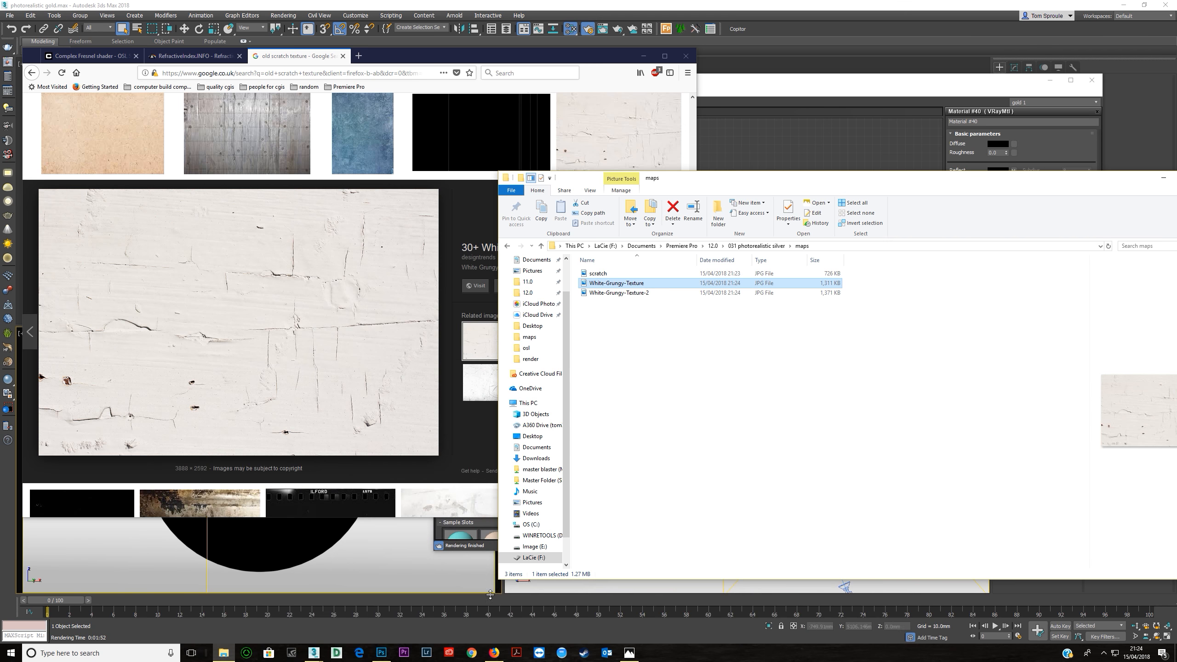
left_click(516, 633)
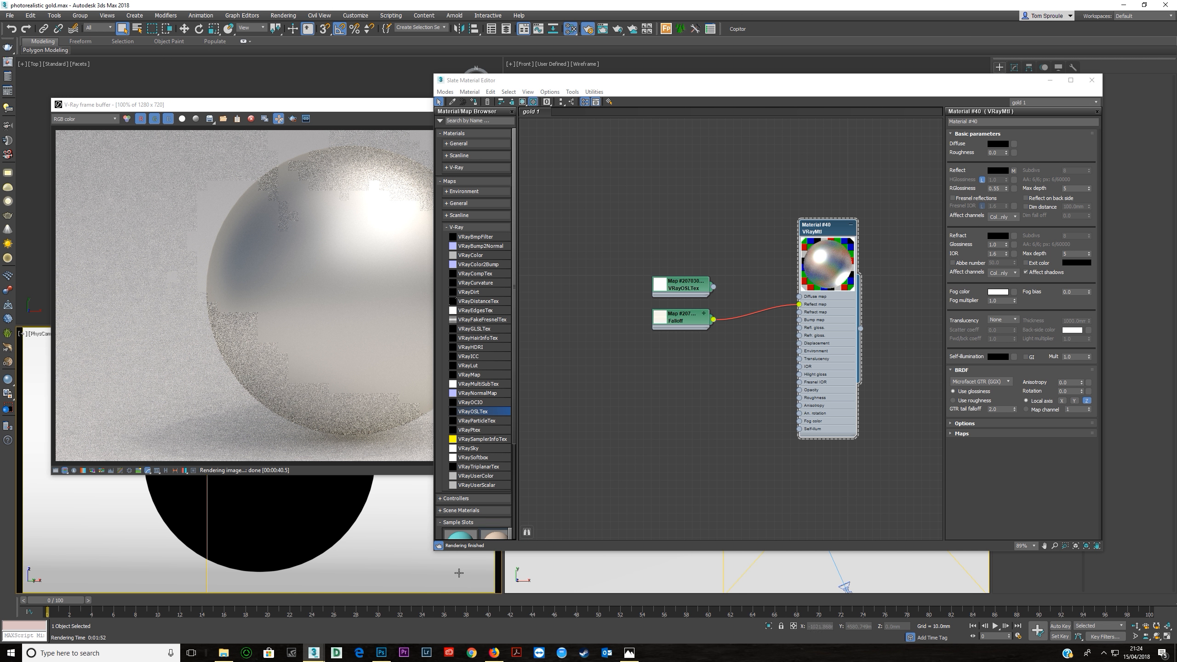
left_click(223, 652)
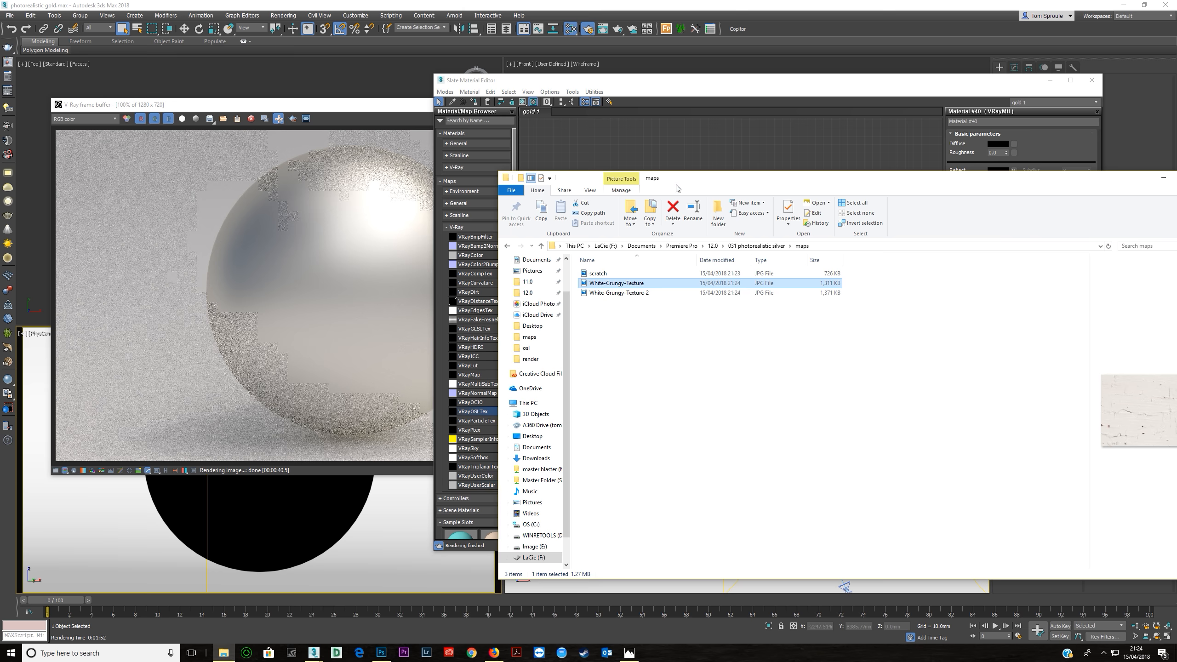
left_click_drag(677, 188, 637, 360)
left_click(602, 464)
left_click_drag(585, 467, 581, 295)
scroll(650, 279, "up", 2)
left_click_drag(650, 279, 627, 136)
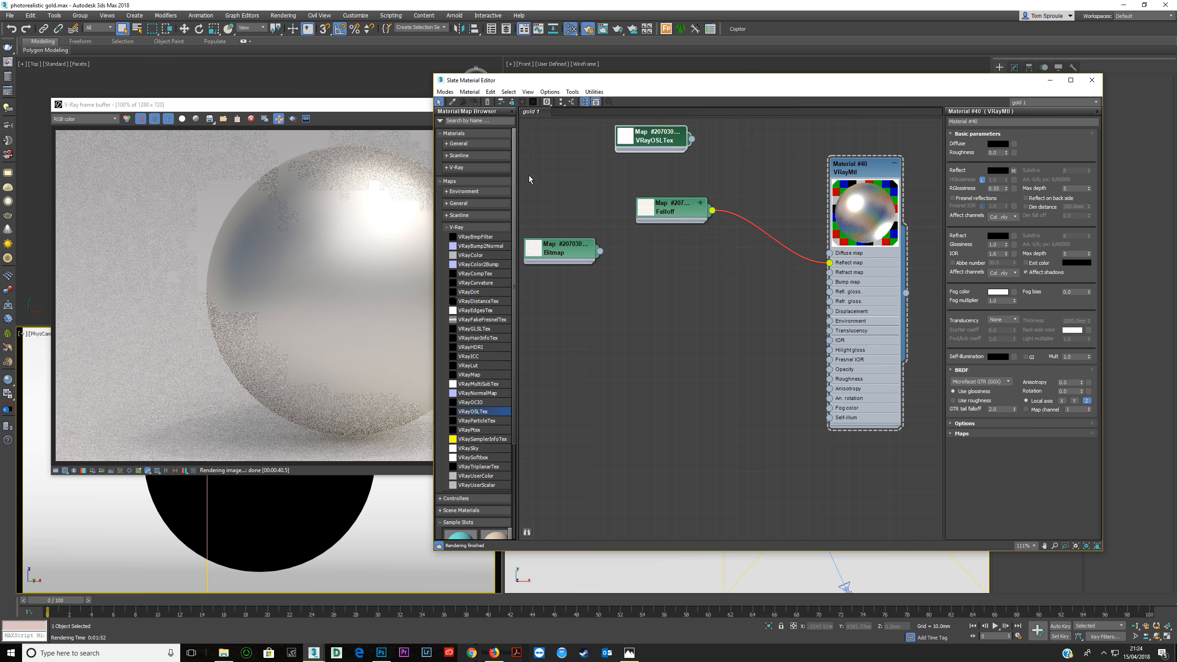
Insert a Composite map between the Falloff and the VRayMtl's reflect map input and open its parameters.
left_click(462, 227)
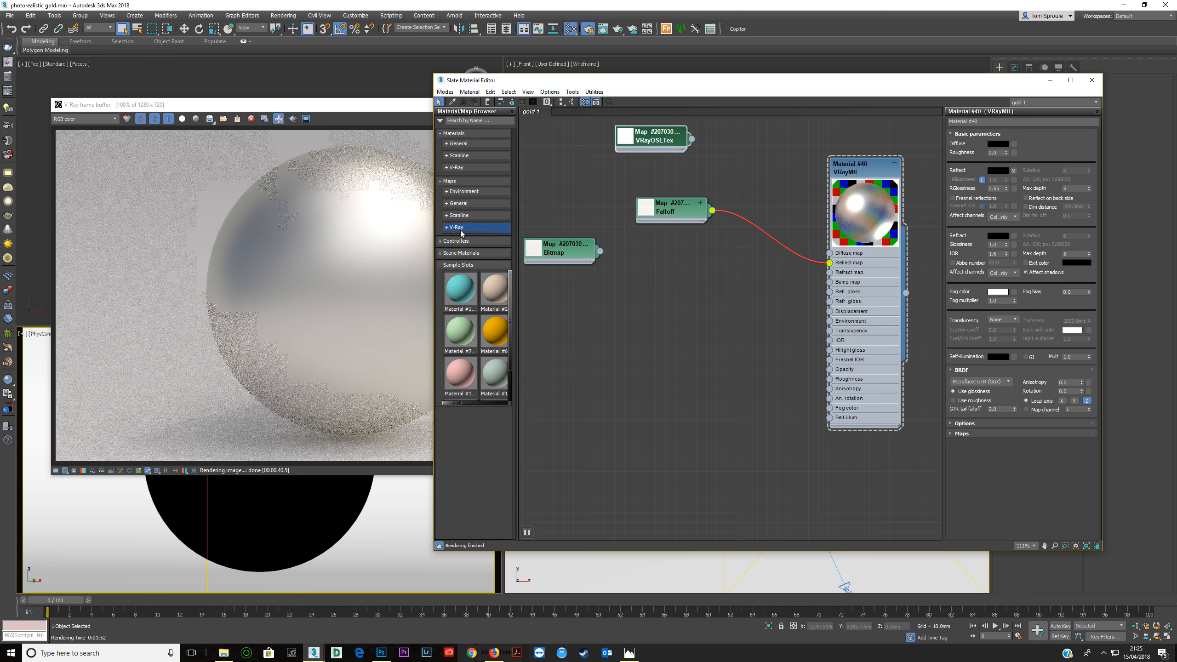
left_click(458, 205)
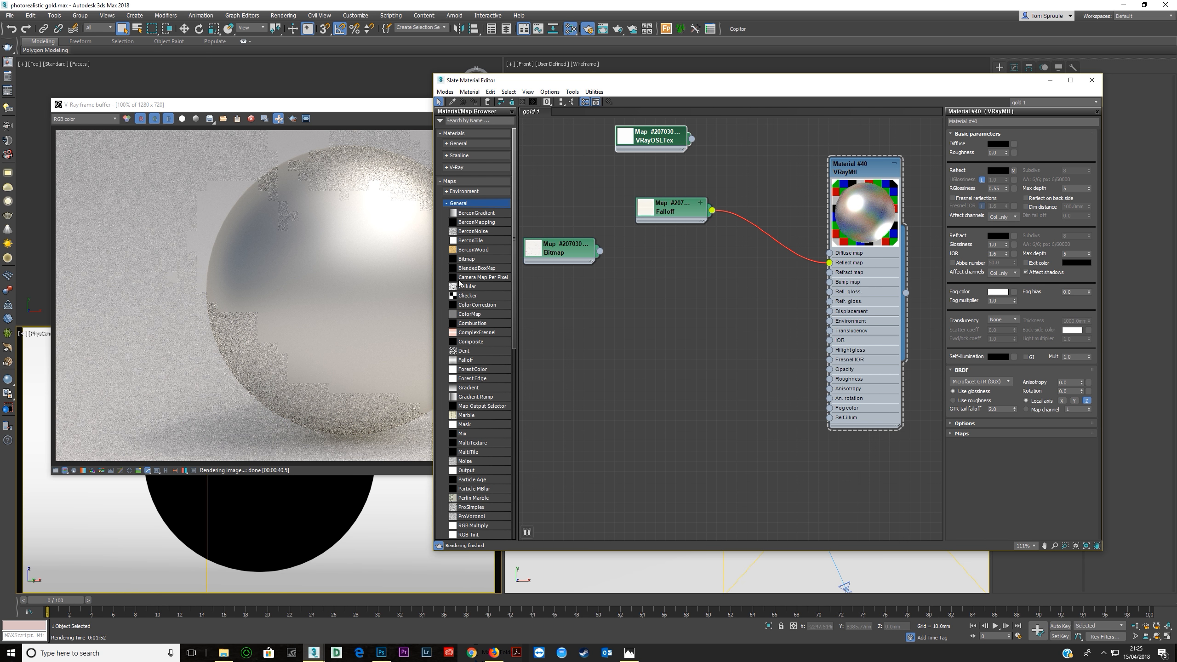
left_click_drag(478, 347, 727, 197)
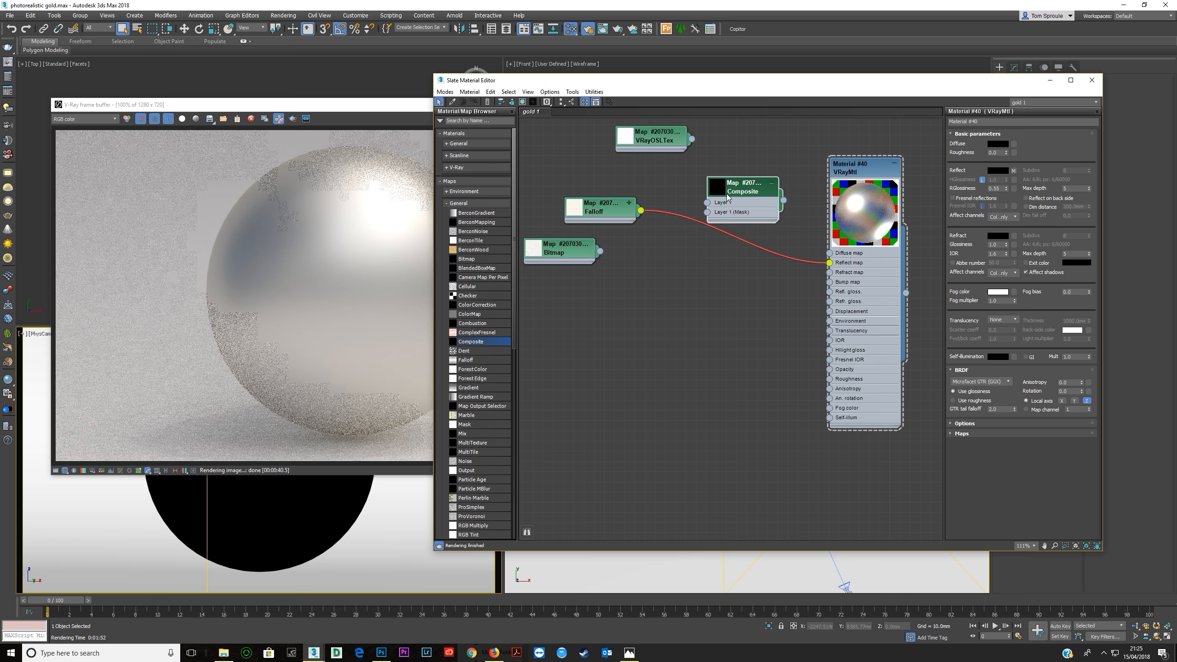
left_click_drag(640, 211, 829, 263)
left_click_drag(743, 205, 726, 231)
double_click(726, 231)
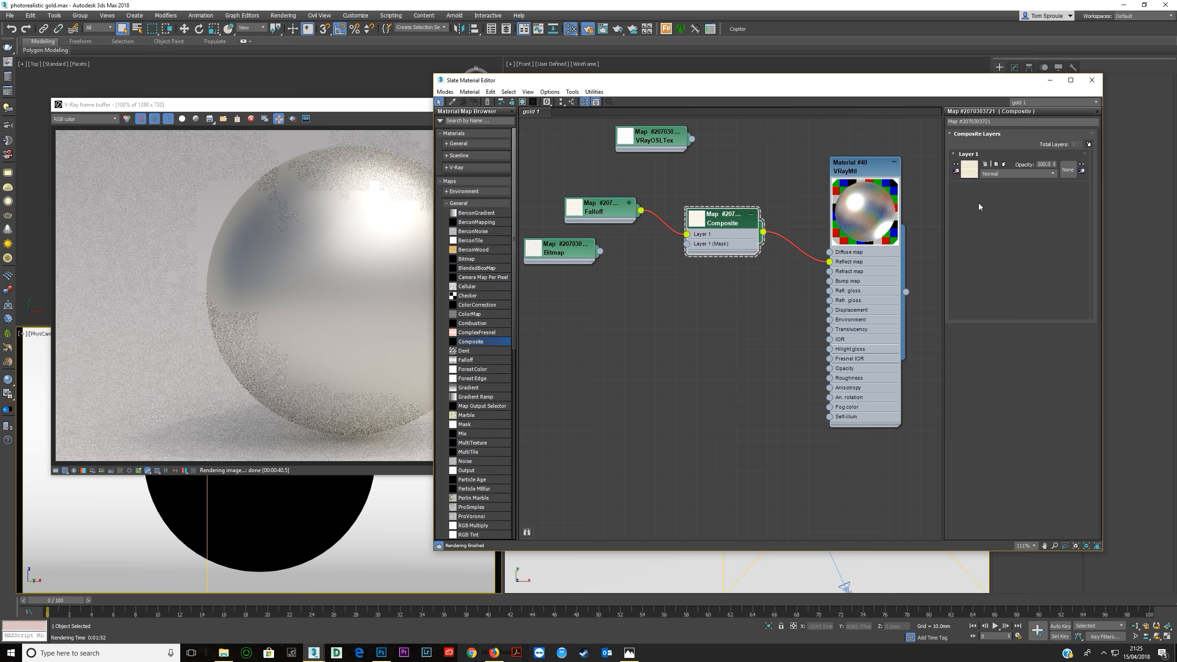
Add the bitmap as a second Composite layer with the Multiply blend mode and render the sphere.
left_click(1087, 145)
left_click_drag(663, 261, 687, 254)
left_click(1017, 173)
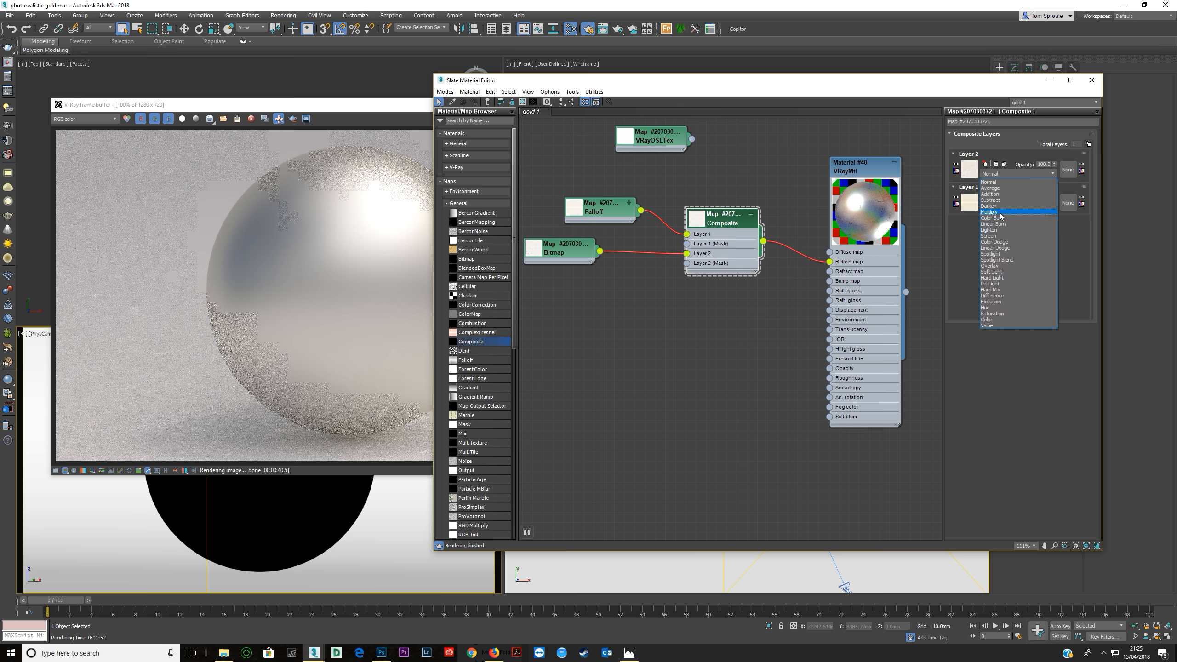
left_click(1000, 212)
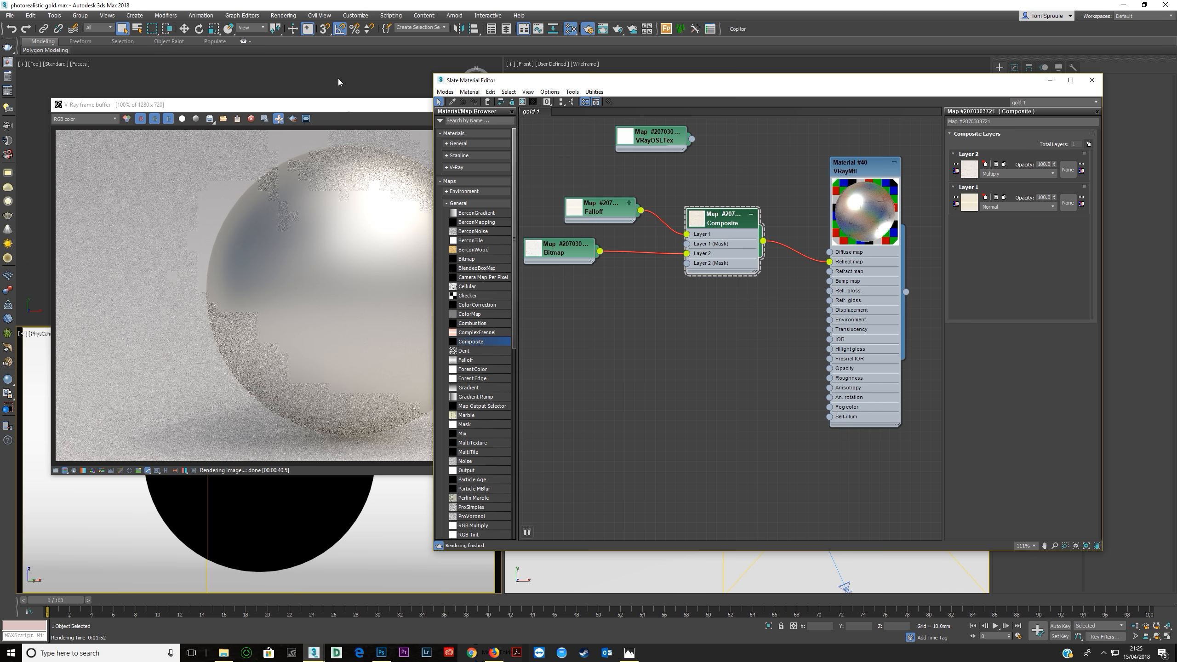
left_click(337, 109)
left_click(642, 119)
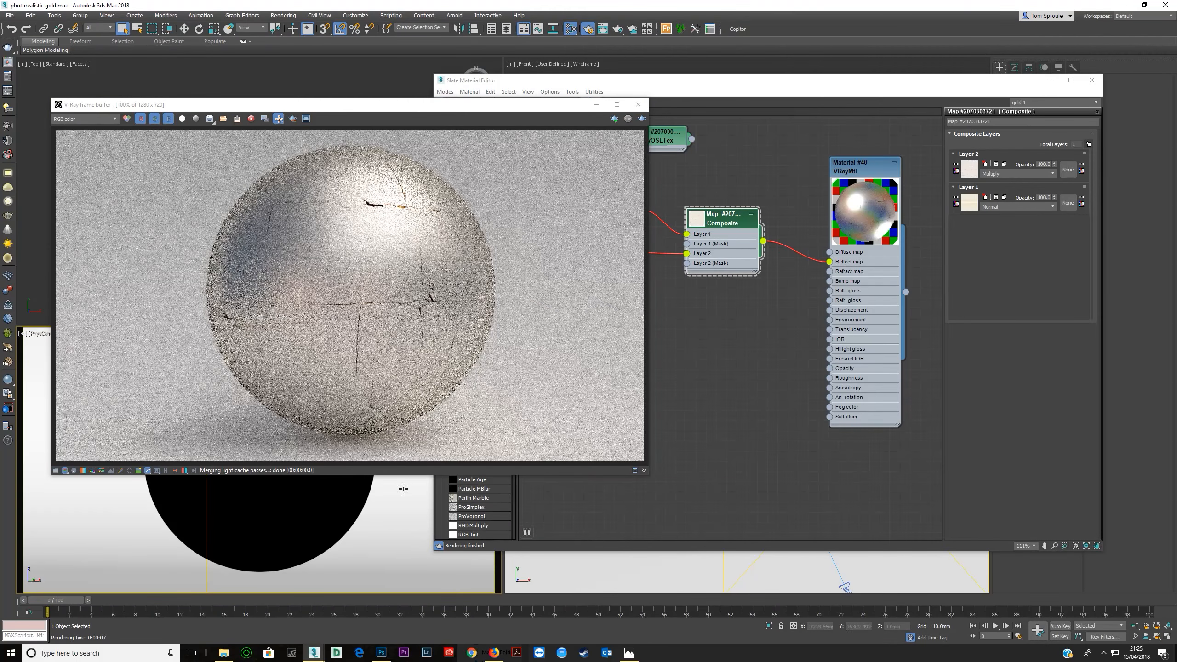
Search Google Images for "grunge texture" in the browser and save the teal digital grunge texture into the maps folder.
left_click(494, 652)
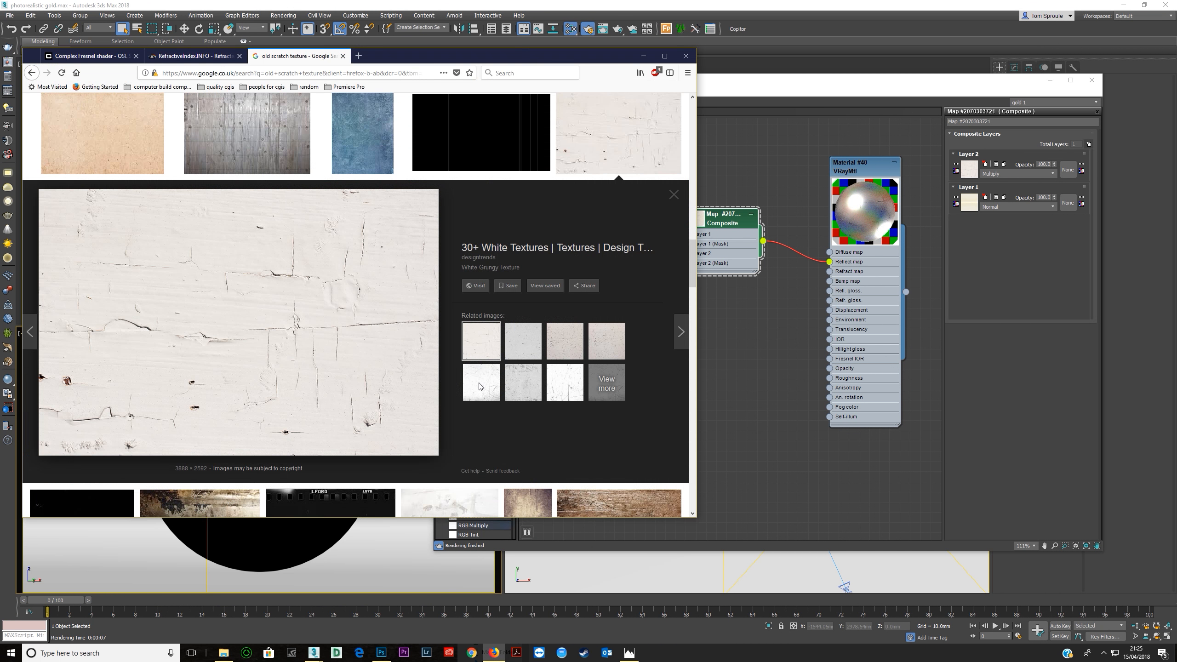
key("ctrl+l")
type("grunge text")
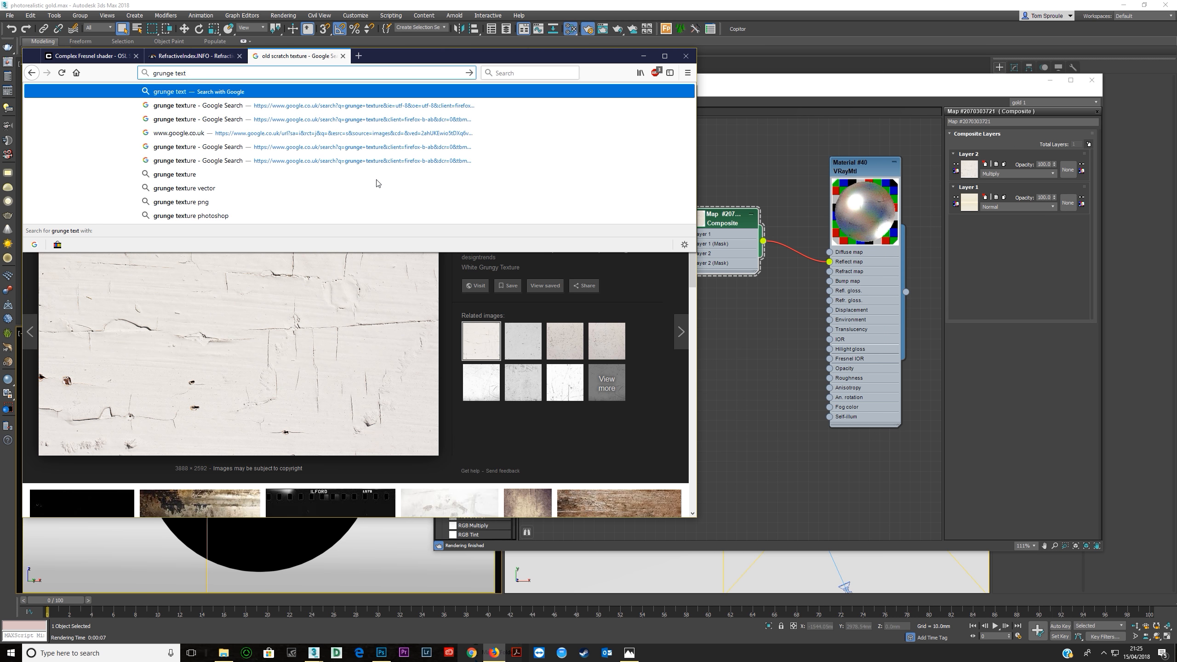
type("ure")
key("Return")
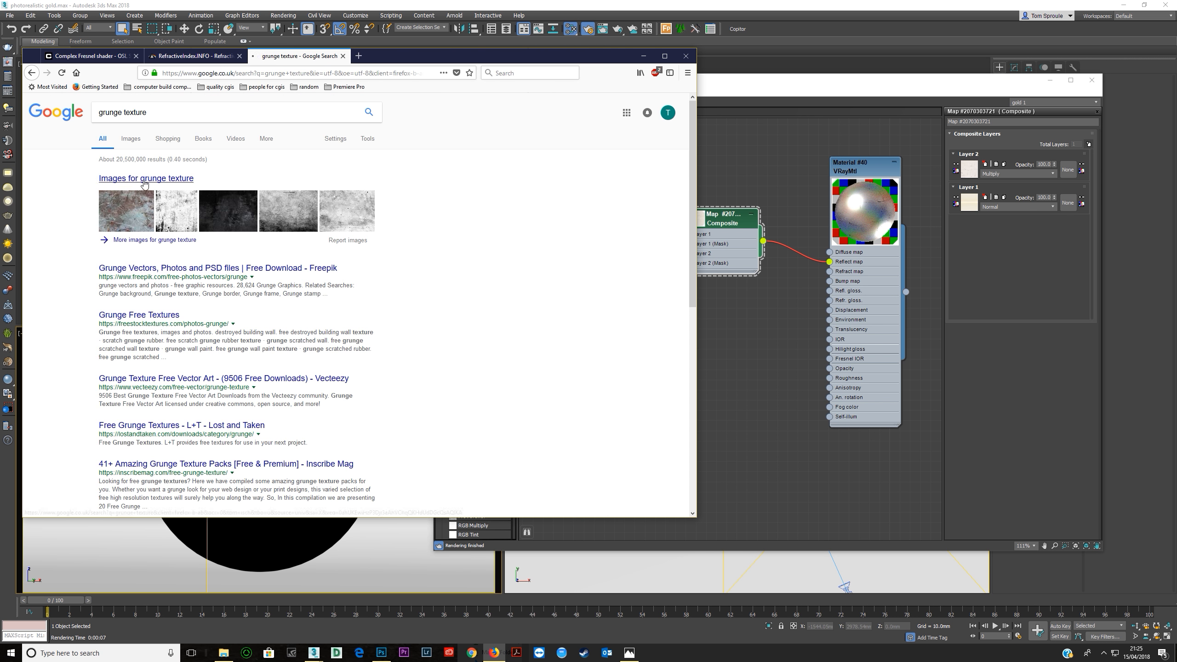
left_click(144, 178)
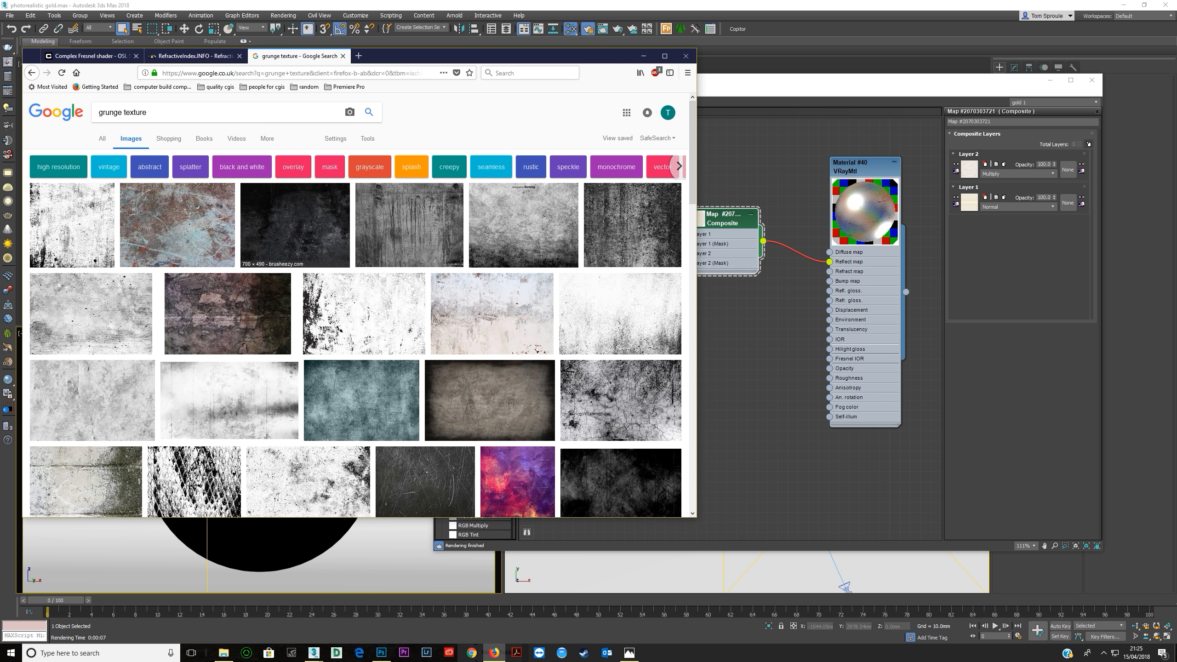
left_click(356, 396)
left_click(230, 651)
left_click_drag(226, 329, 665, 578)
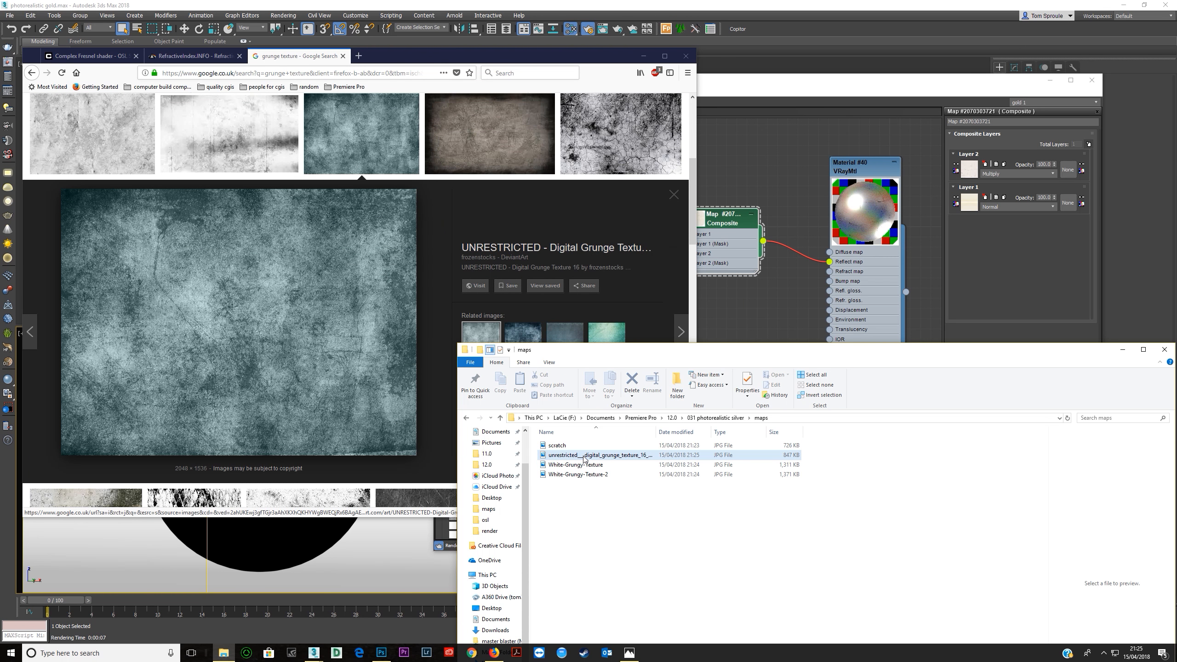
Open the downloaded teal digital grunge texture from the maps folder in Adobe Photoshop CC 2018.
right_click(584, 458)
mouse_move(686, 325)
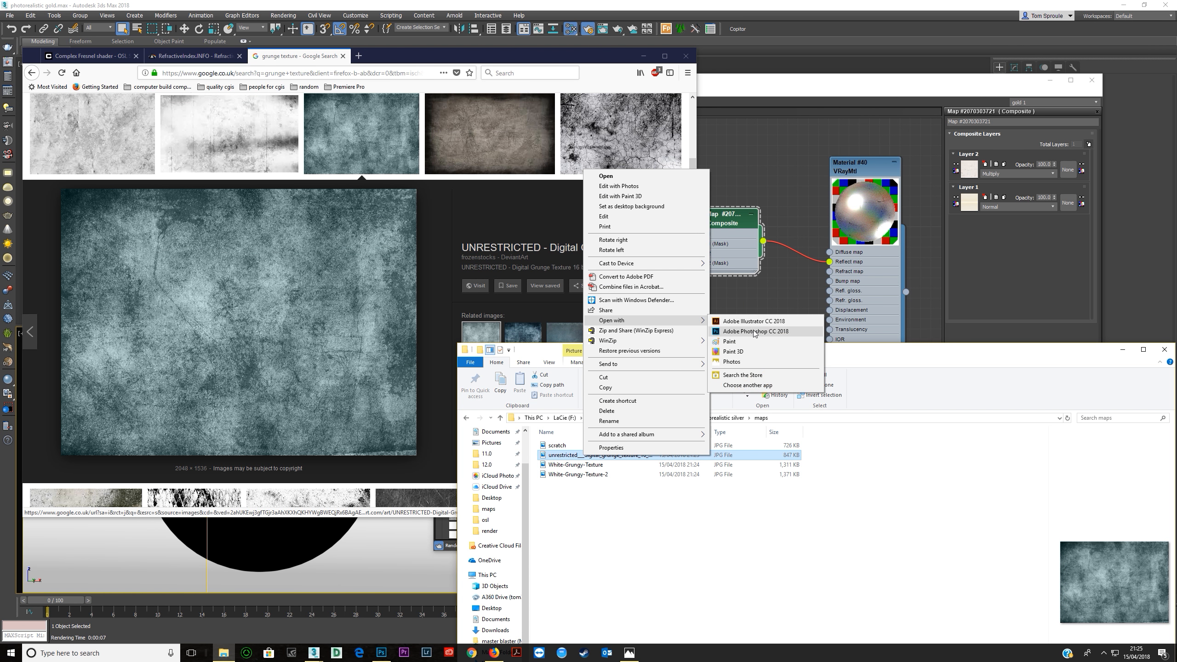
left_click(754, 331)
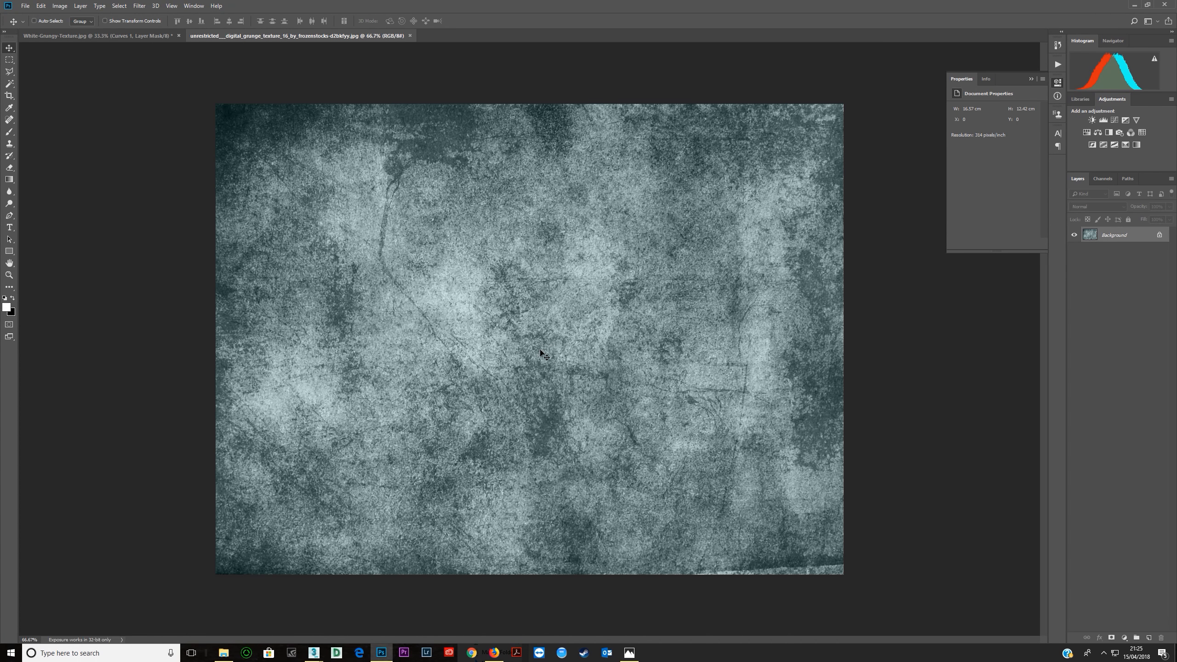
Apply a Gaussian Blur with a radius of 10 pixels to the grunge texture and fit the image in the window.
scroll(515, 362, "up", 6, "alt")
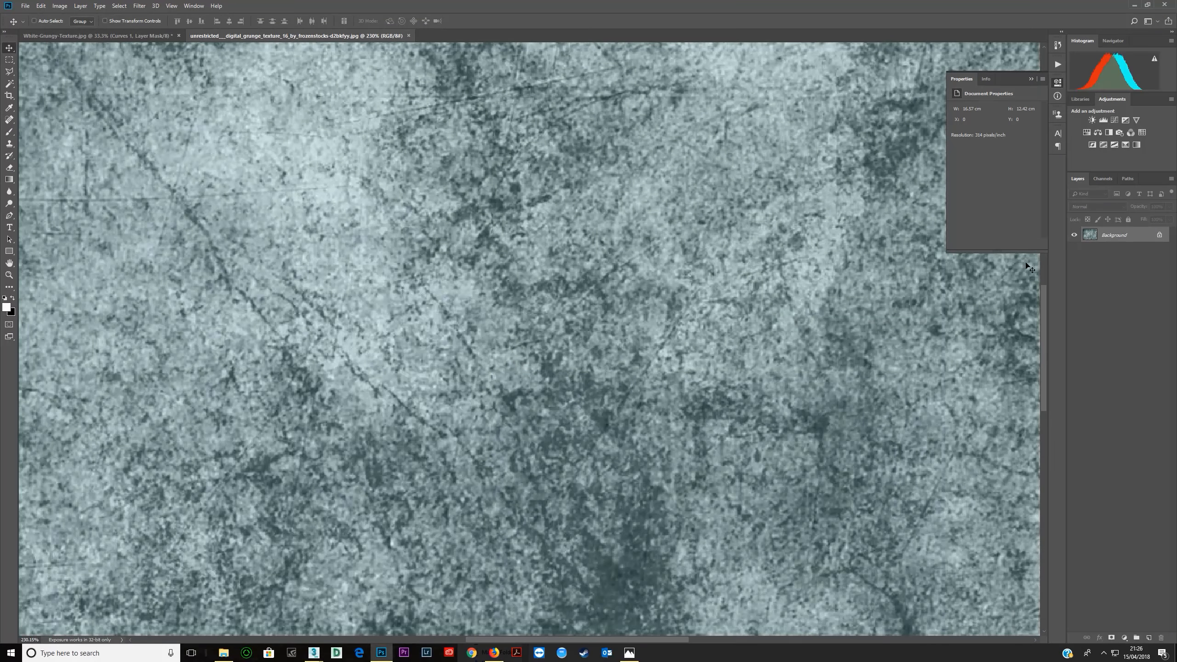
left_click(139, 6)
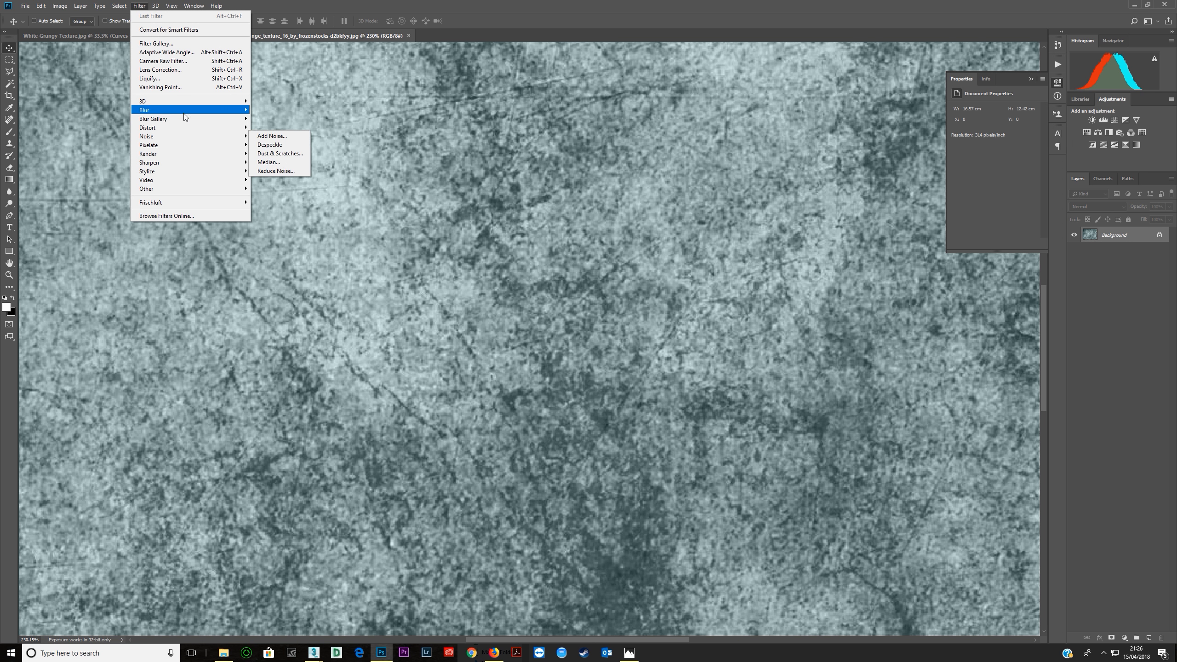
mouse_move(184, 111)
left_click(274, 146)
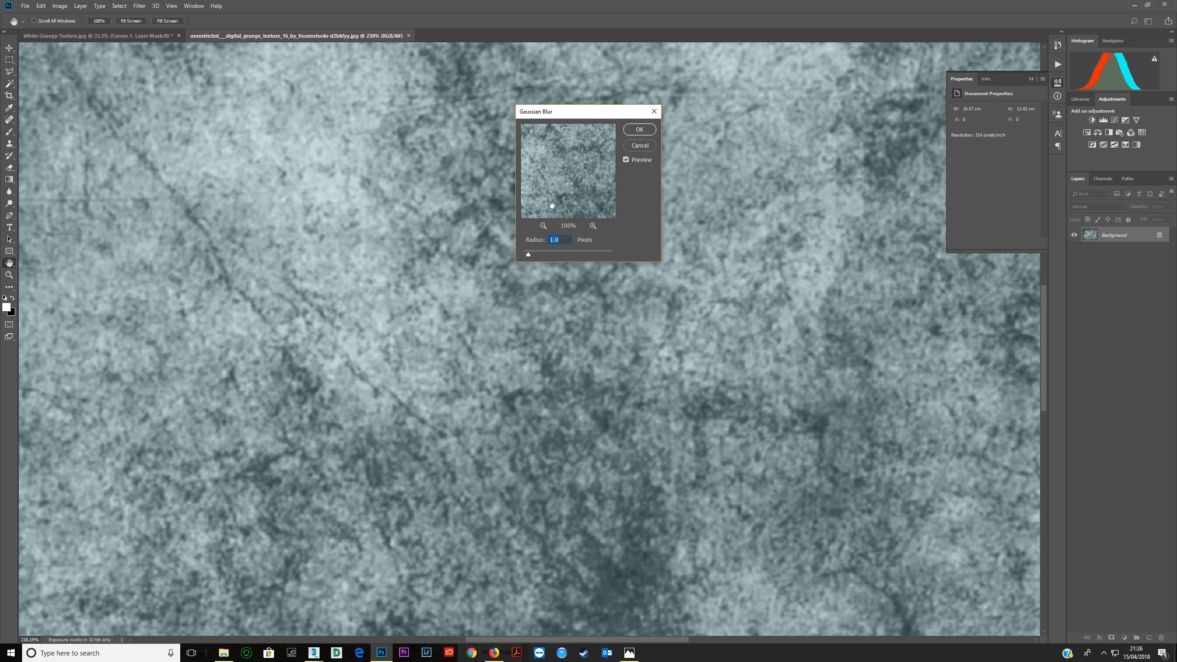
type("4")
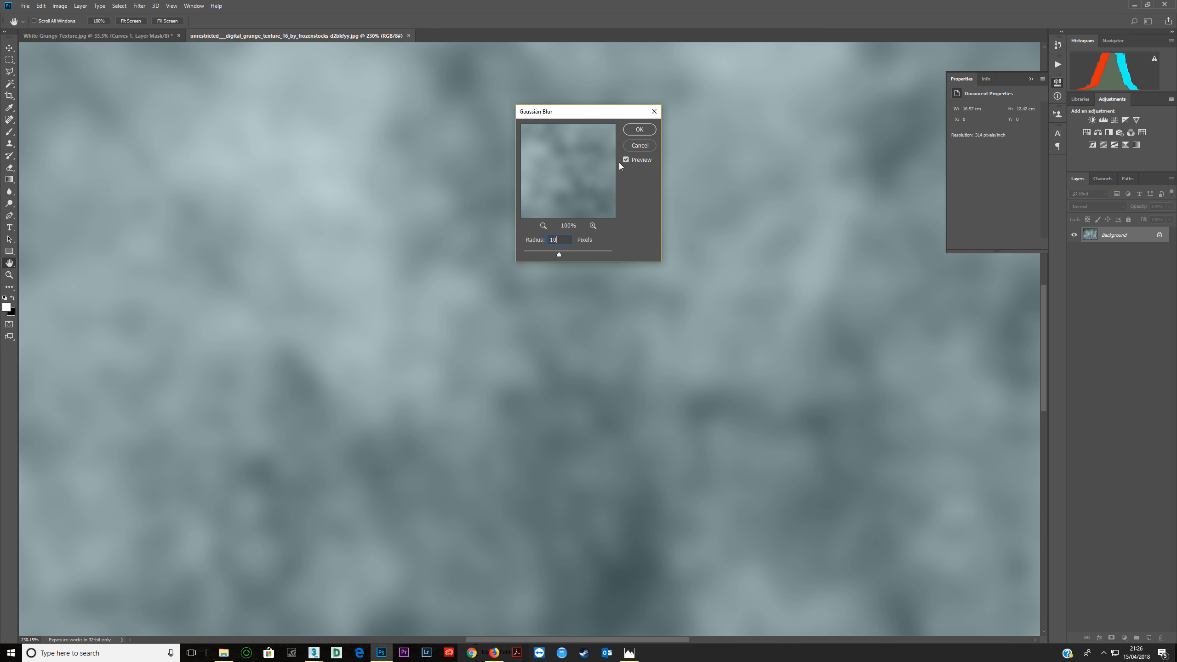
left_click(633, 133)
key("ctrl+0")
key("v")
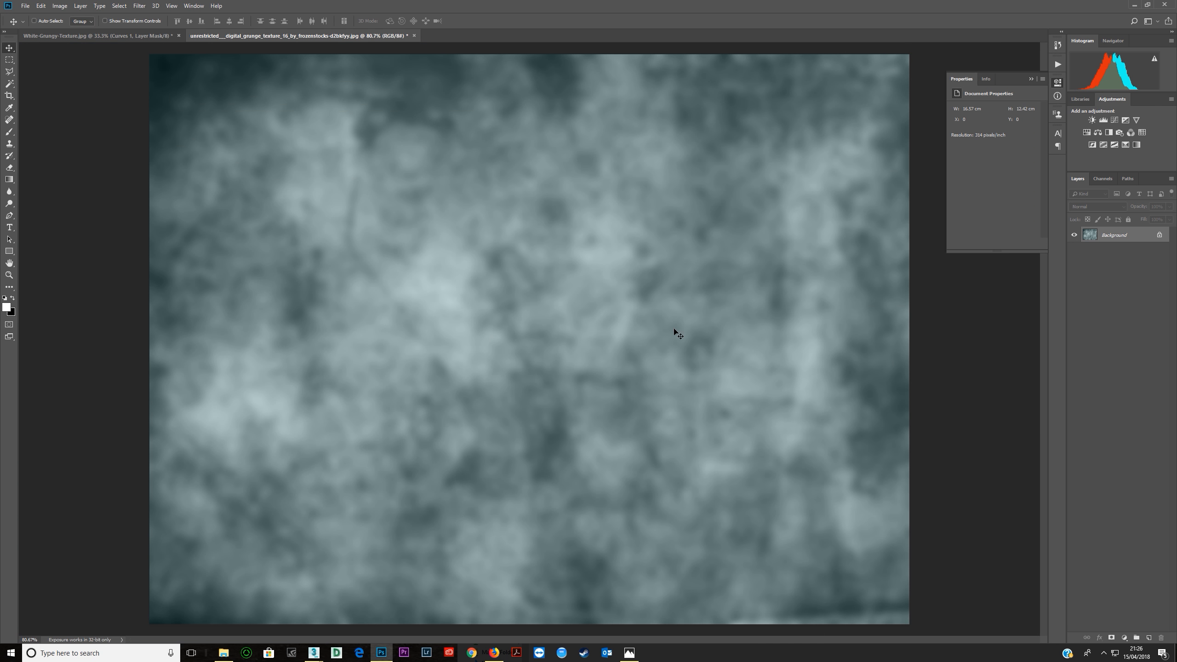
Add a Black & White adjustment and a steep Curves adjustment that turns the blurred texture into high-contrast white with dark patches.
left_click(1110, 134)
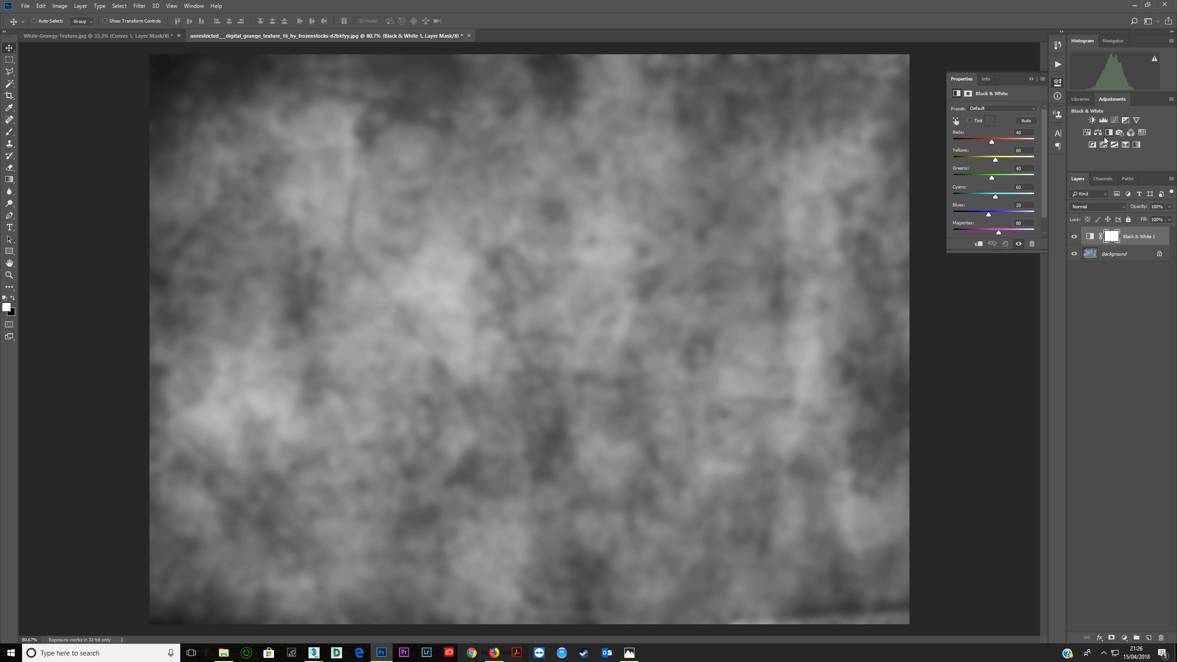
left_click(1113, 121)
mouse_move(1001, 161)
left_mouse_down()
mouse_move(1001, 143)
mouse_move(986, 179)
left_mouse_up()
left_click_drag(1001, 144, 999, 140)
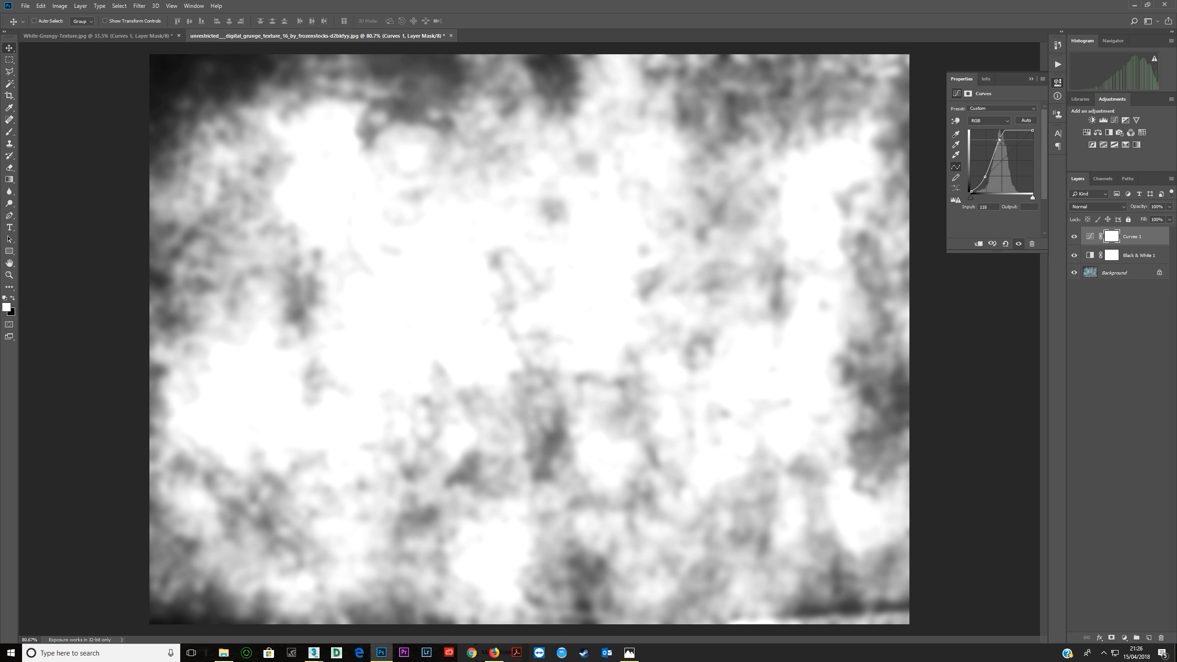
Save the edited texture as a JPEG named grunge-2 in the maps folder with the default JPEG options.
left_click(24, 5)
left_click(125, 108)
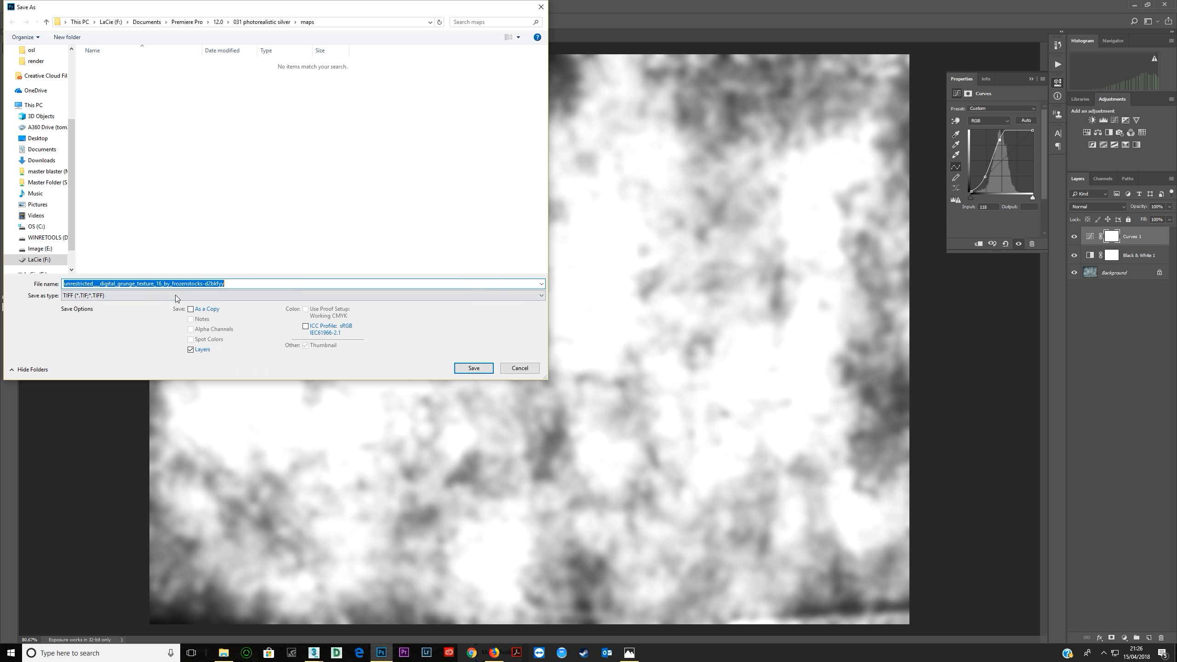
left_click(139, 295)
left_click(138, 358)
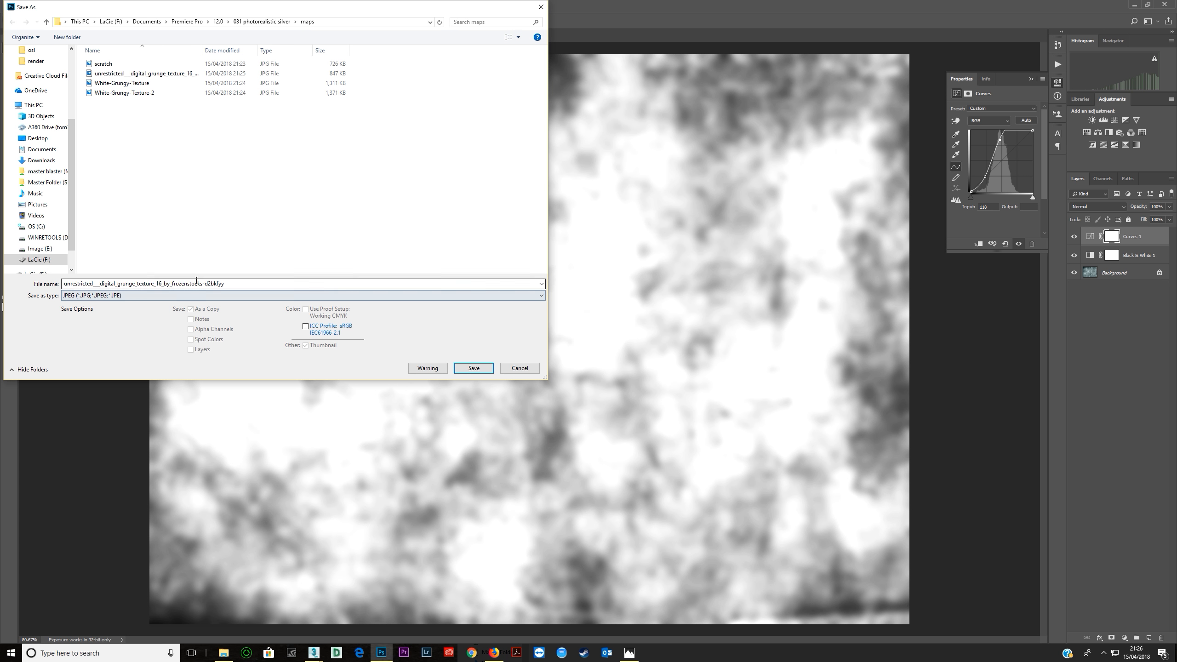
left_click(223, 284)
type("grunge 2")
key("Return")
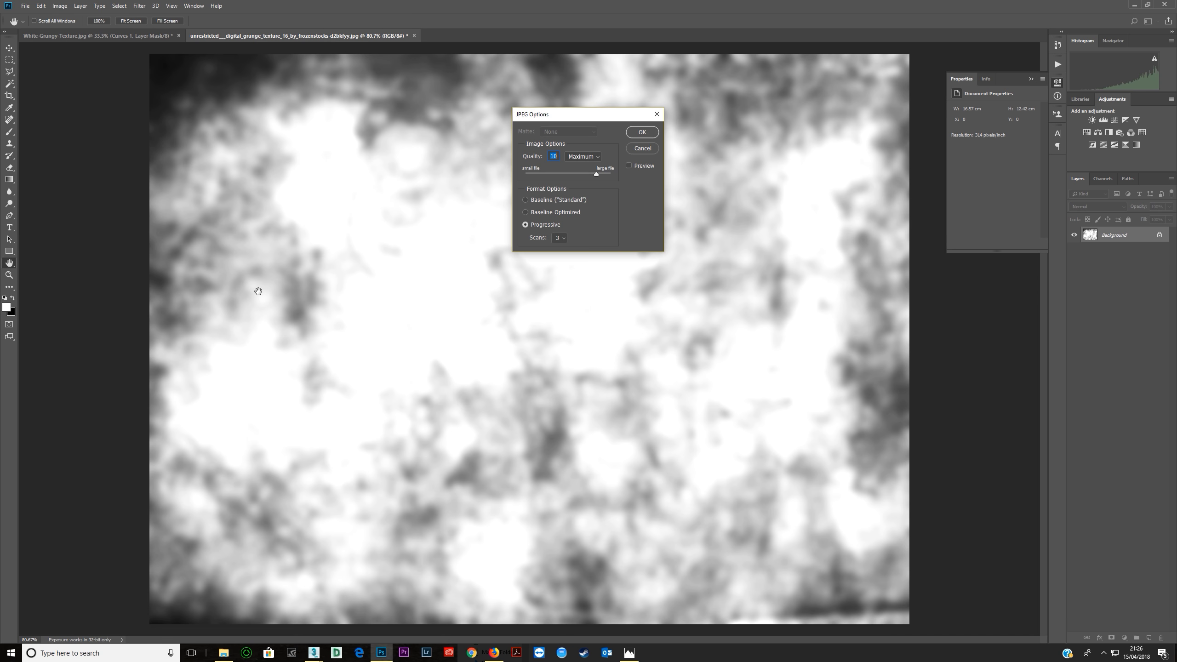
key("Return")
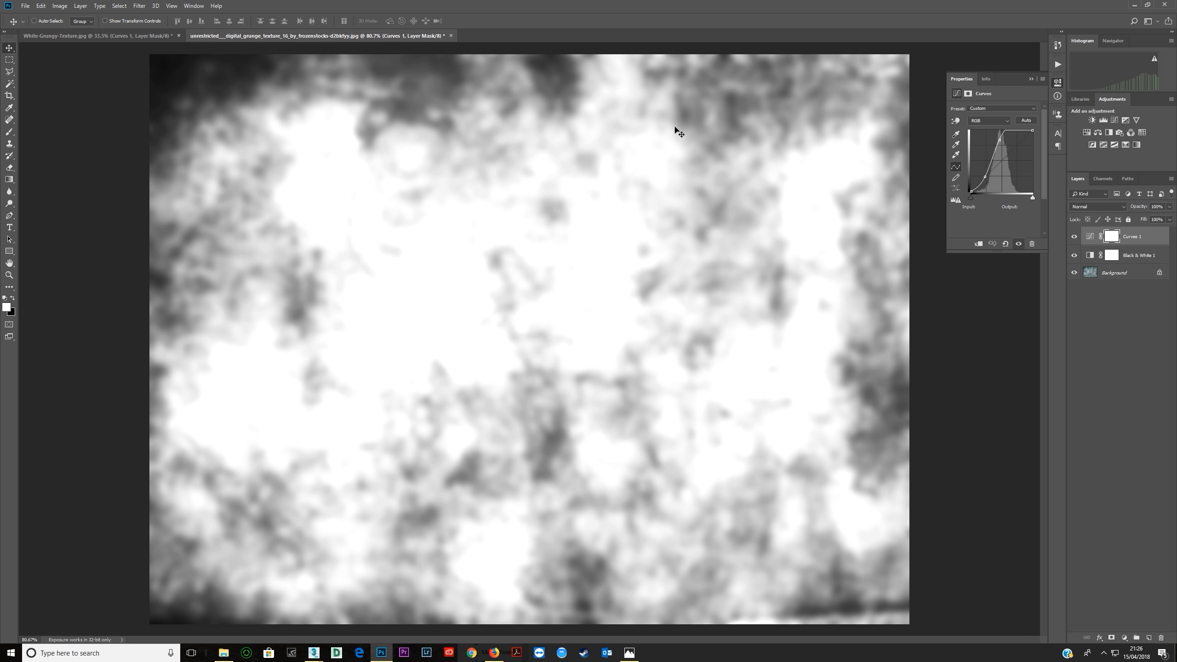
Switch back to 3ds Max and add a third layer to the Composite map with the Multiply blend mode.
left_click(1133, 4)
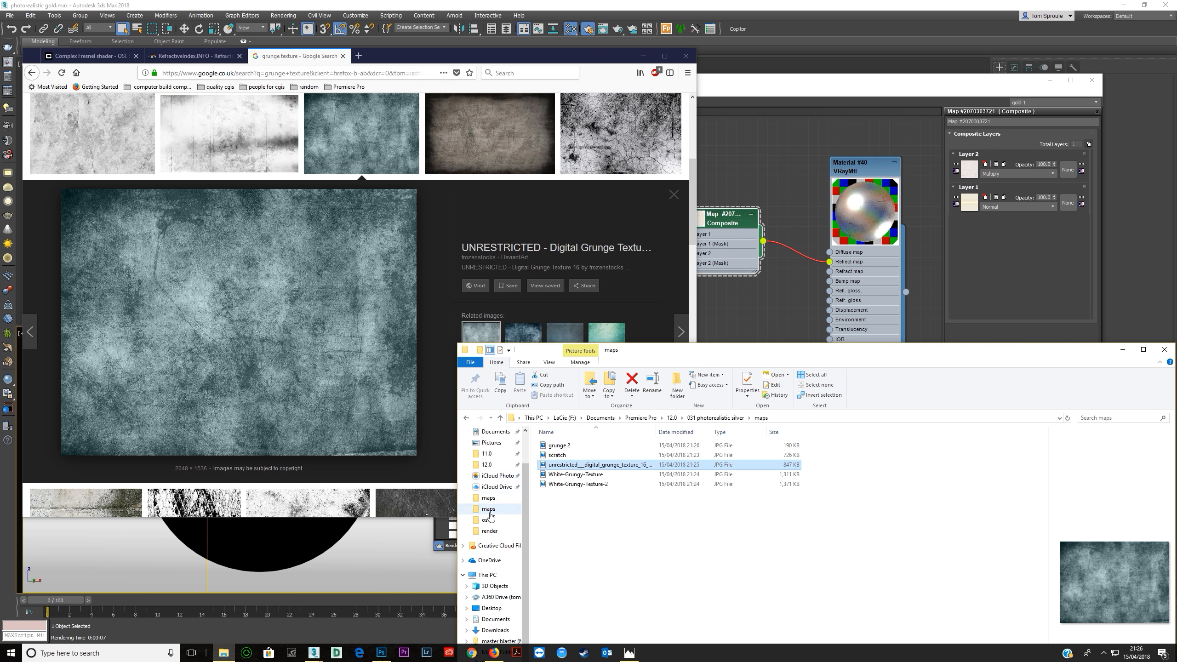
left_click(381, 653)
key("alt+Tab")
key("alt+Tab")
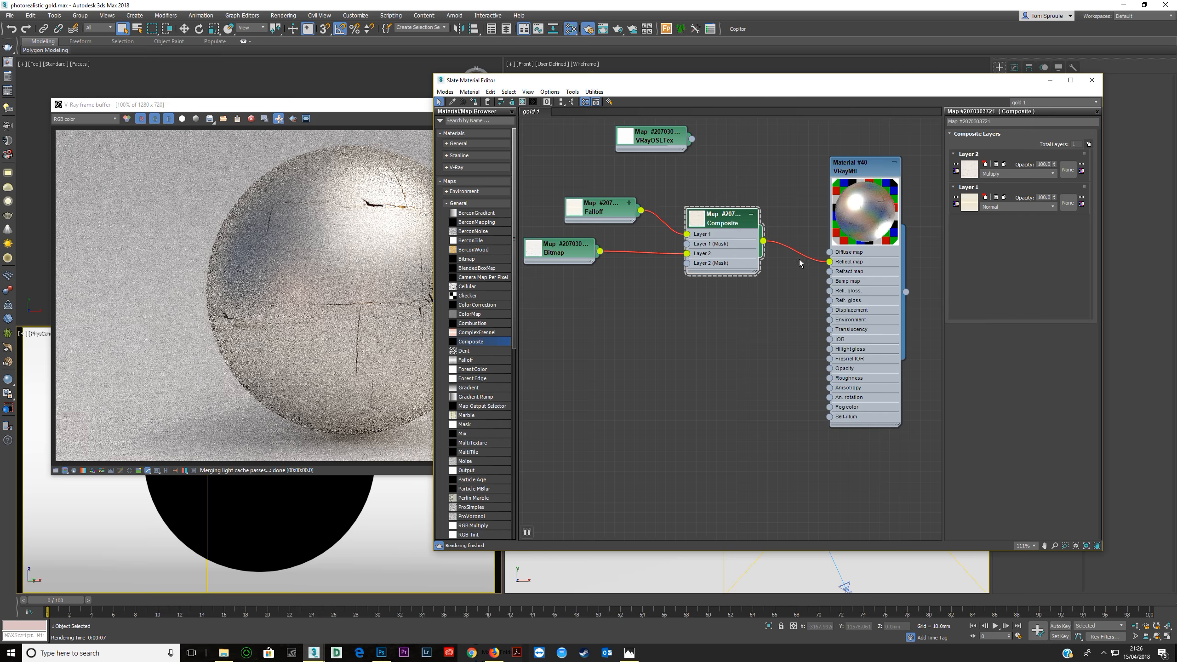
left_click(1088, 144)
left_click(1003, 174)
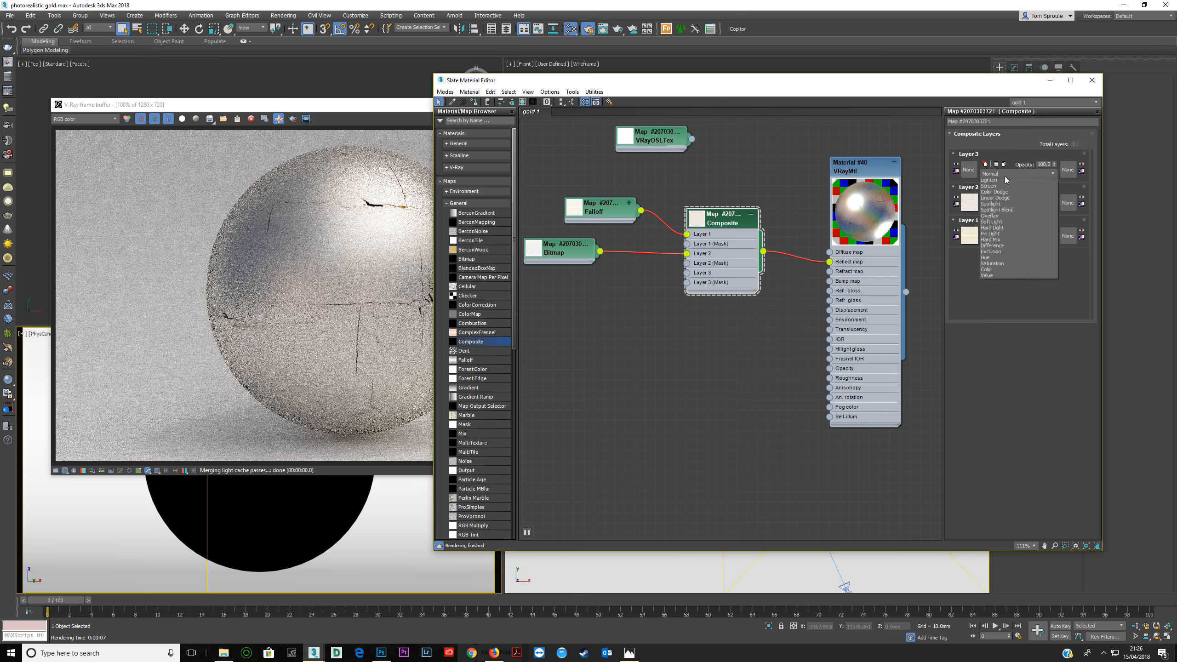
left_click(992, 216)
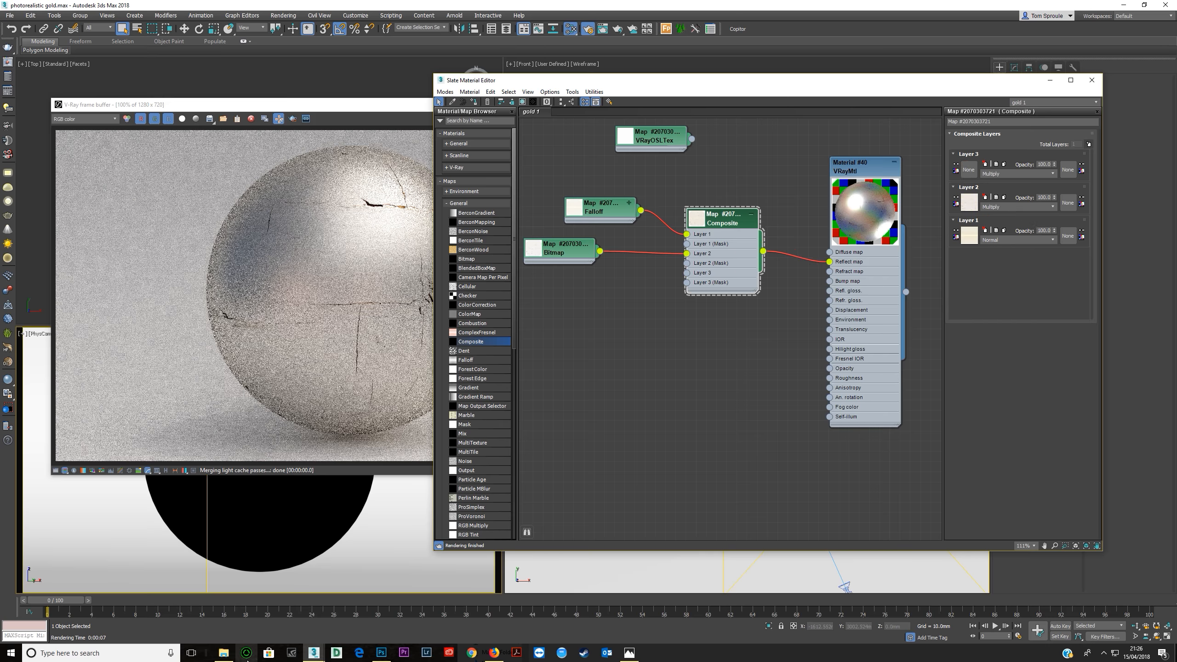
Bring grunge-2 from the maps folder into the Composite's Layer 3 as a bitmap and render the sphere.
left_click(223, 653)
left_click(555, 445)
left_click_drag(556, 446, 687, 277)
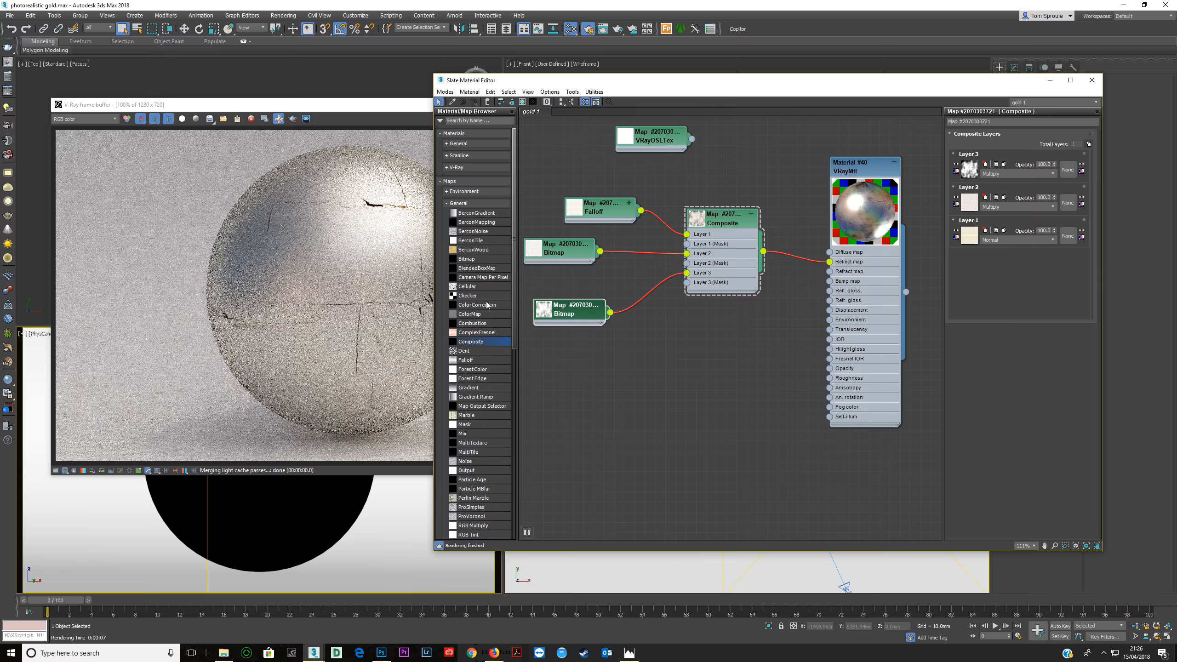
left_click(416, 108)
left_click(642, 119)
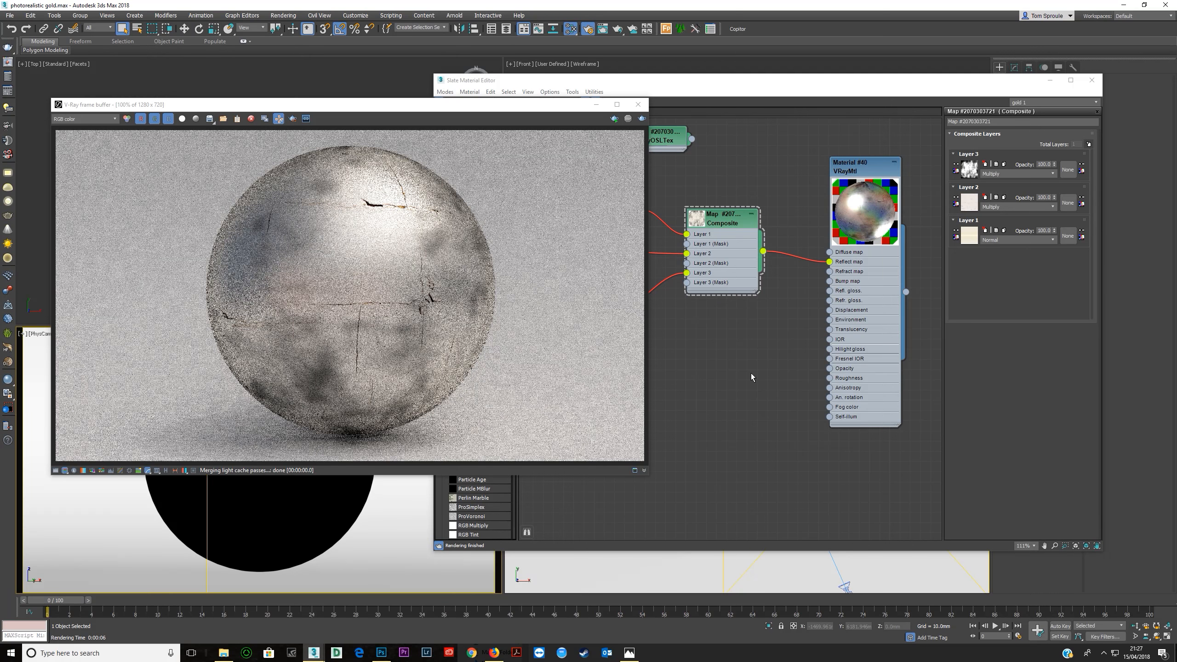
Check the silver reference photo, then region-render a small area over the dark patch on the sphere's lower left.
left_click(629, 653)
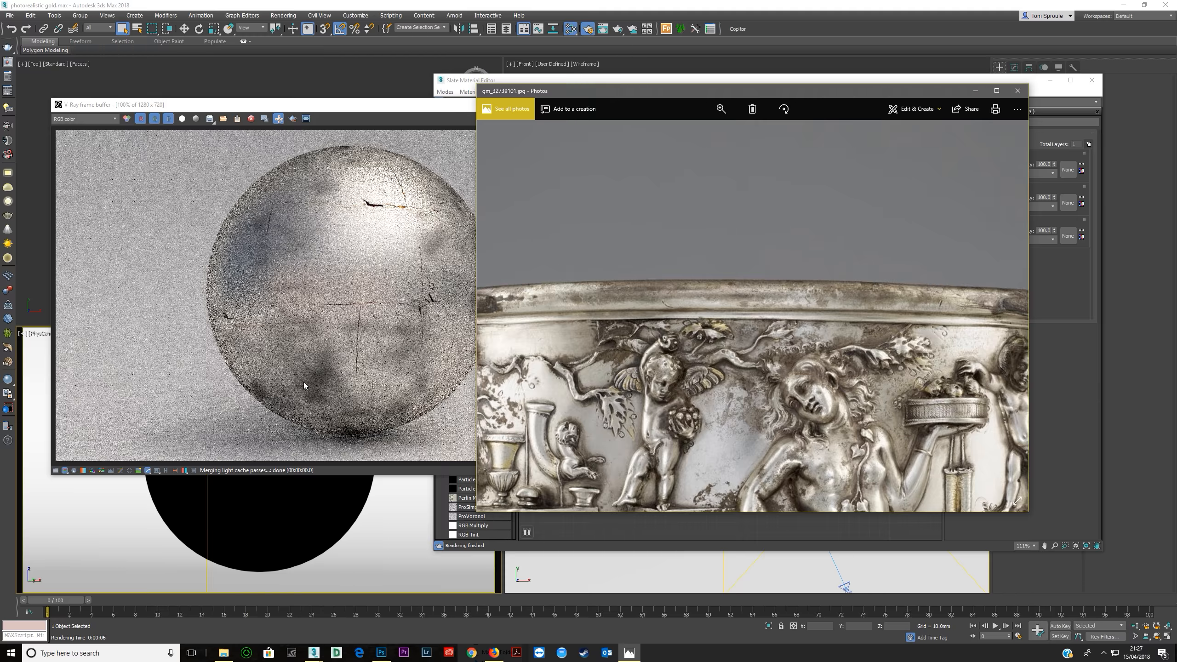
left_click(331, 109)
left_click(292, 119)
left_click_drag(289, 350, 331, 401)
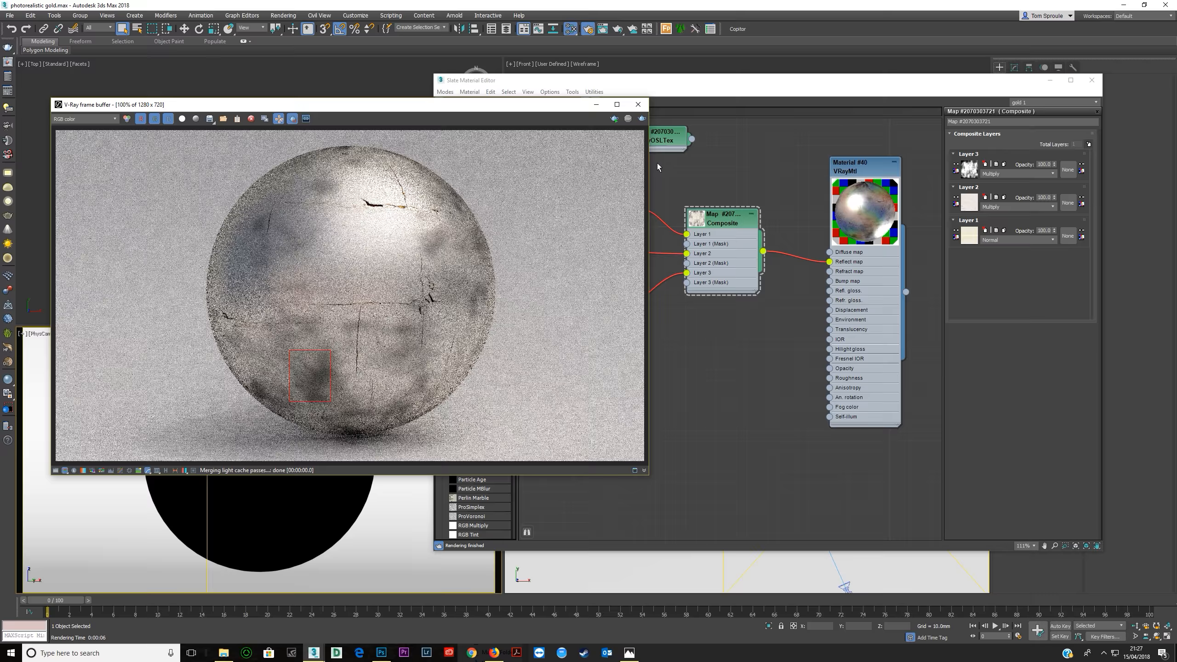
left_click(642, 119)
scroll(309, 381, "up", 1)
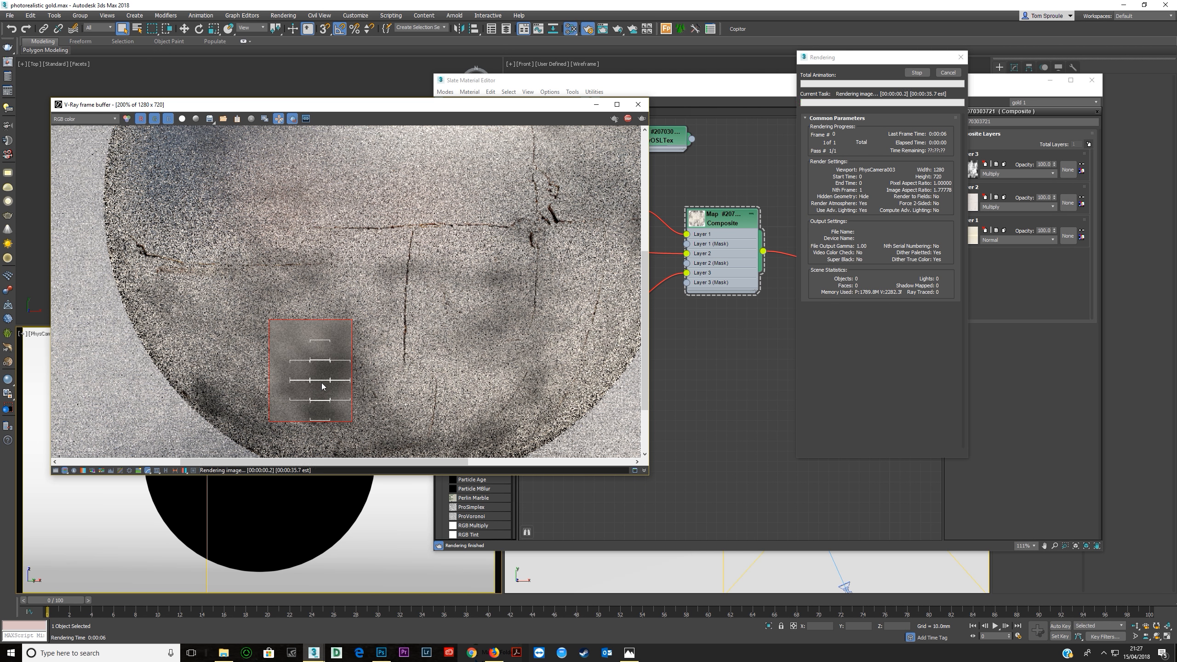
Compare the region render with the tarnish in the silver reference photo, then close the photo.
key("alt+Tab")
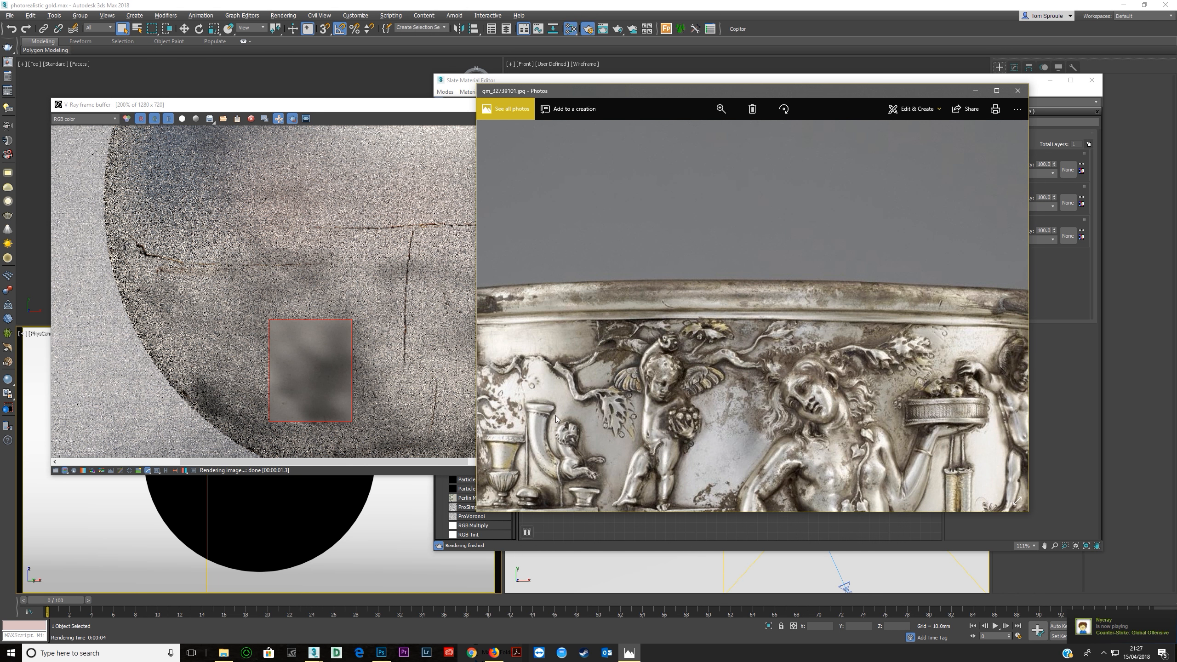
left_click_drag(897, 91, 641, 70)
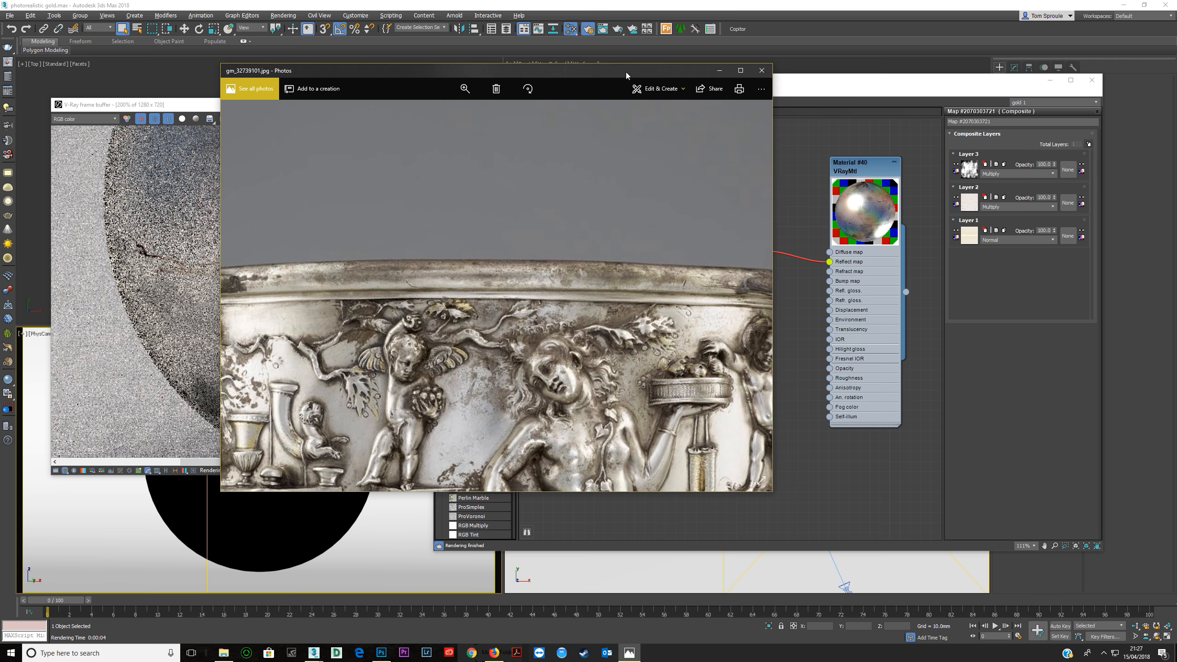
left_click_drag(652, 74, 873, 106)
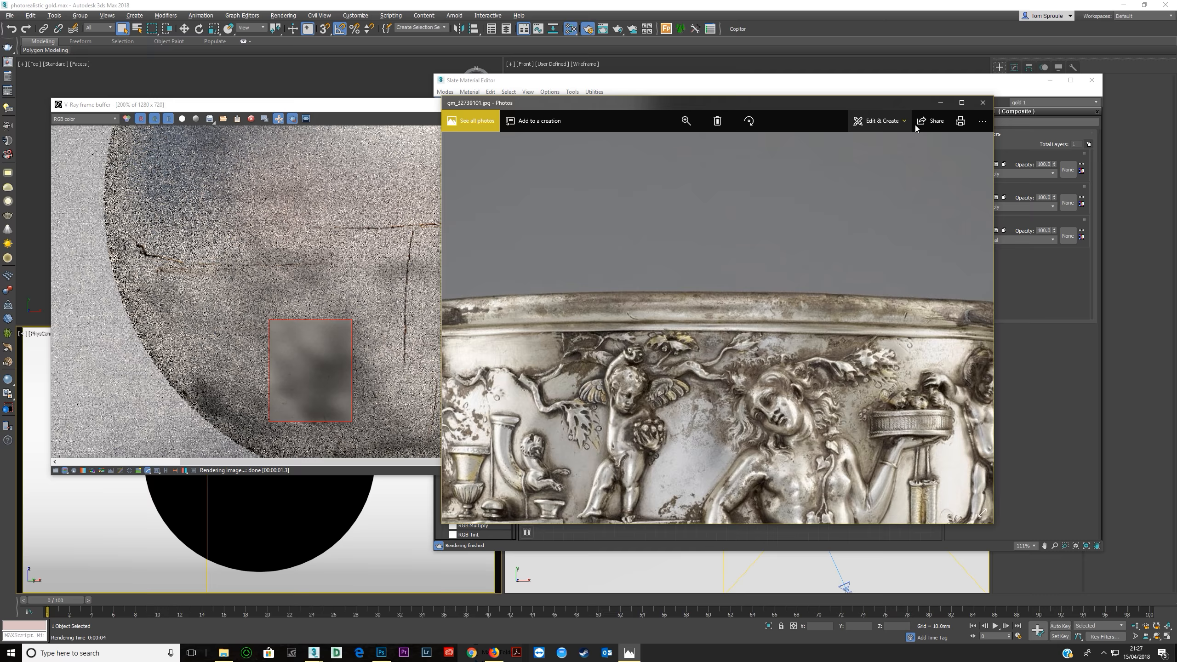
left_click(982, 102)
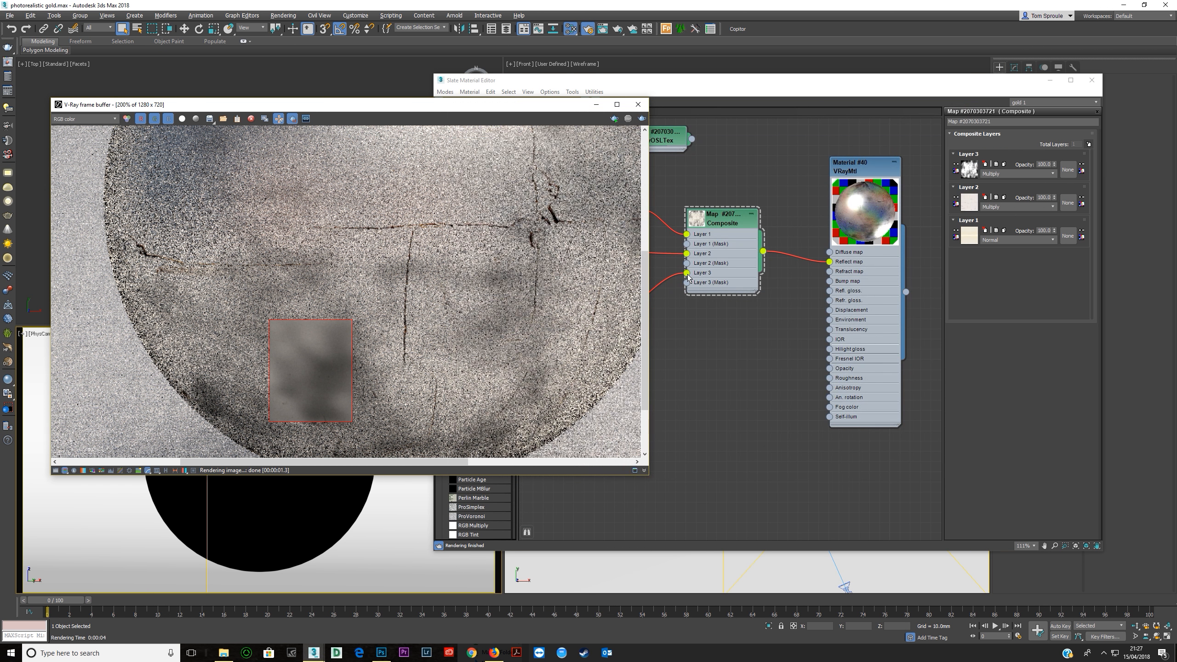
Duplicate the Falloff map, connect the copy to Composite Layer 3 in place of the grunge-2 bitmap, and reopen the Composite's parameters.
middle_click_drag(681, 281, 771, 287)
mouse_move(677, 317)
left_mouse_down()
mouse_move(650, 309)
mouse_move(669, 330)
left_mouse_up()
mouse_move(699, 221)
left_mouse_down()
mouse_move(668, 210)
mouse_move(608, 304)
mouse_move(776, 280)
left_mouse_up()
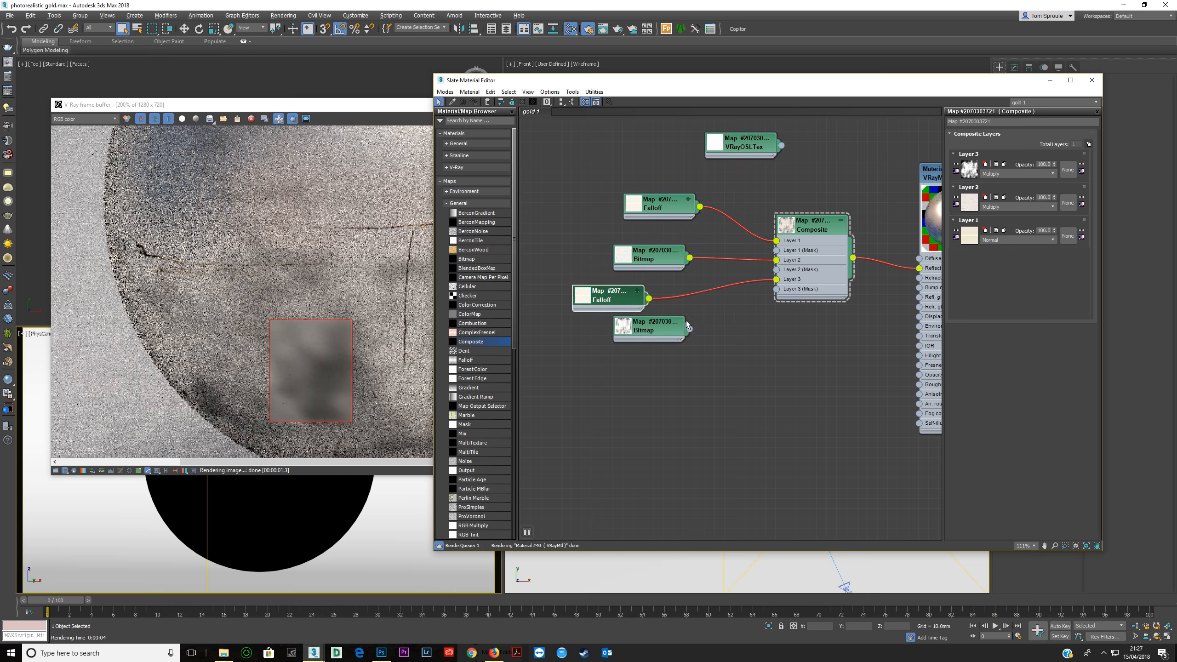
double_click(620, 303)
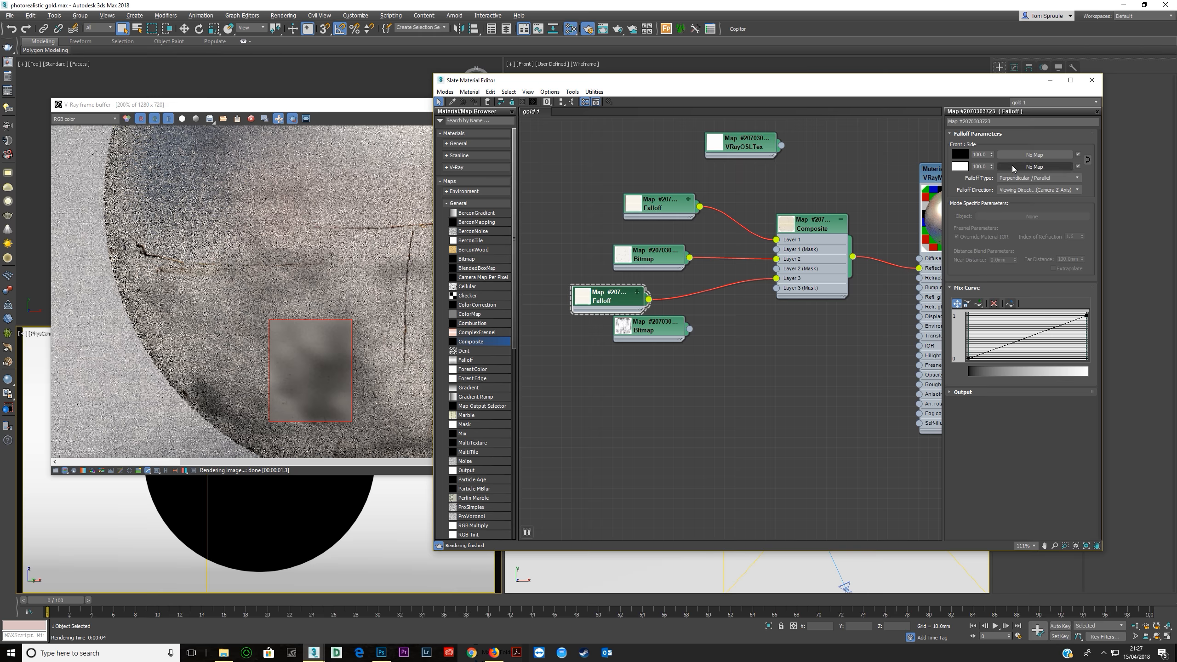
double_click(807, 237)
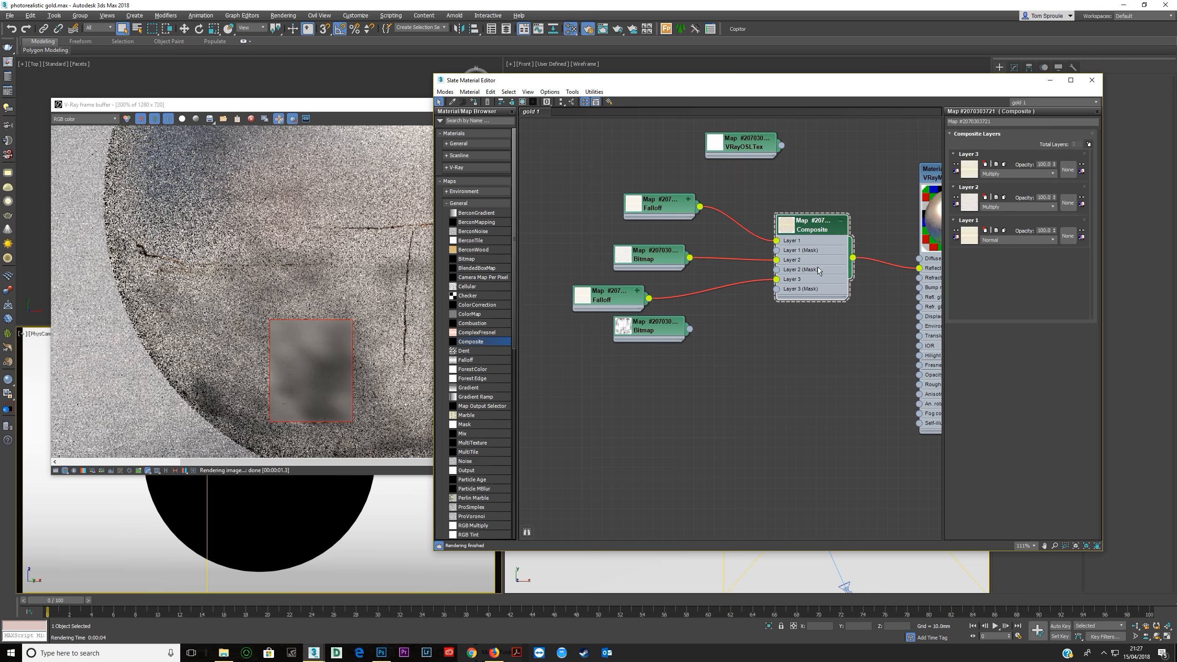
Rewire the Composite so the copied Falloff feeds Layer 2 and the White-Grungy bitmap feeds Layer 3, and set Layer 2's blend mode to Overlay.
left_click_drag(658, 254, 638, 376)
left_click_drag(775, 261, 776, 279)
left_click_drag(688, 291, 775, 260)
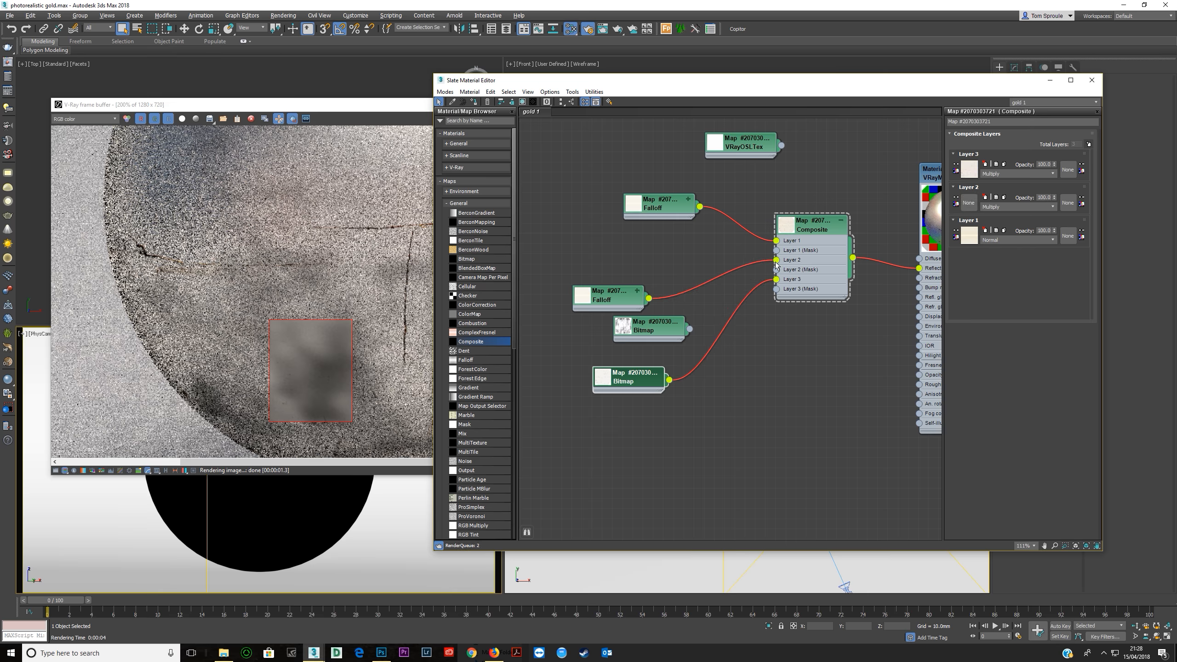
left_click_drag(615, 299, 666, 269)
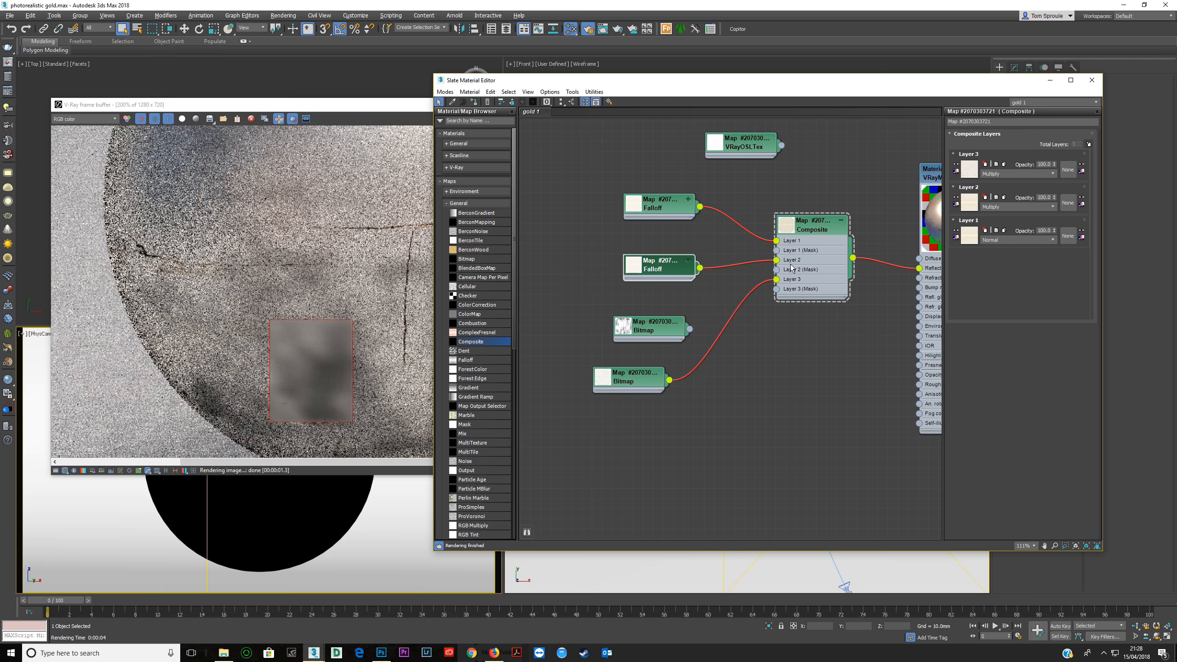
left_click(1017, 207)
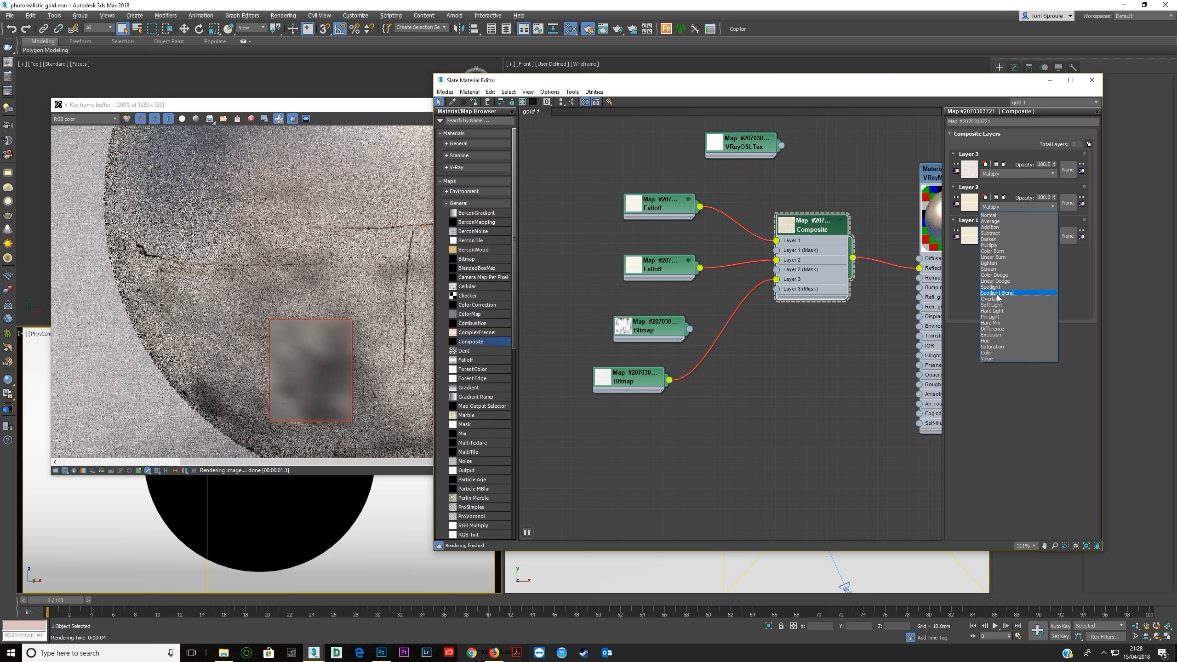
left_click(992, 299)
Reshape the copied Falloff map's output colour curves, pulling the points before the final one down to give a dark brown tint.
middle_click_drag(743, 268, 646, 249)
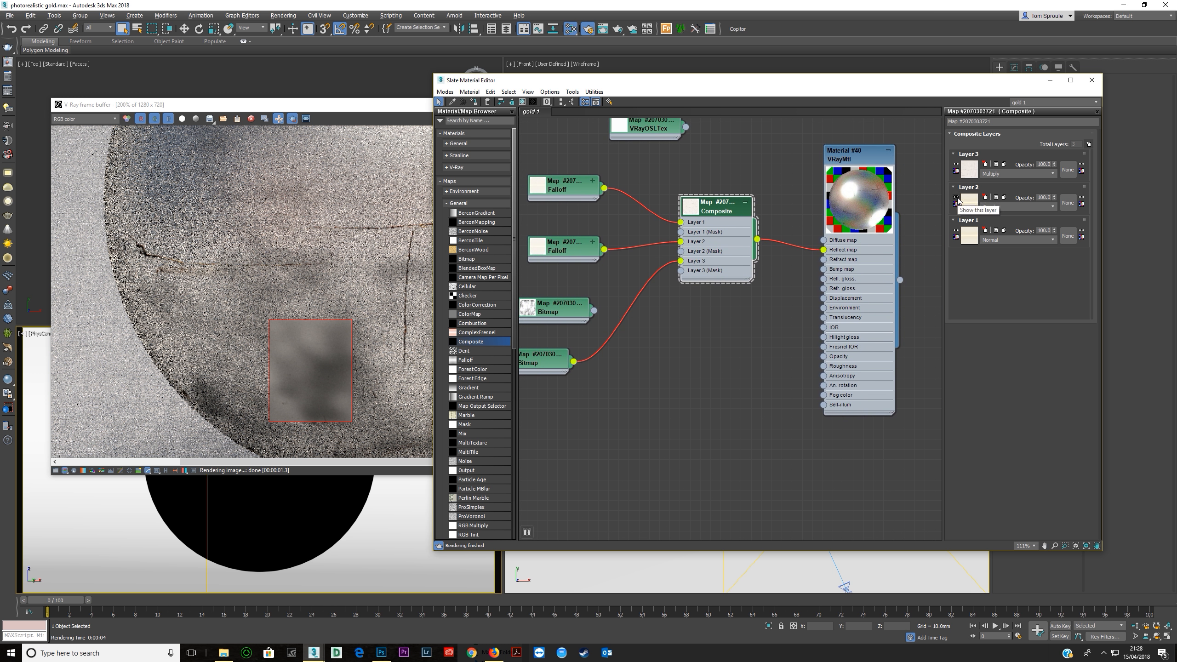
middle_click_drag(606, 268, 649, 264)
double_click(611, 245)
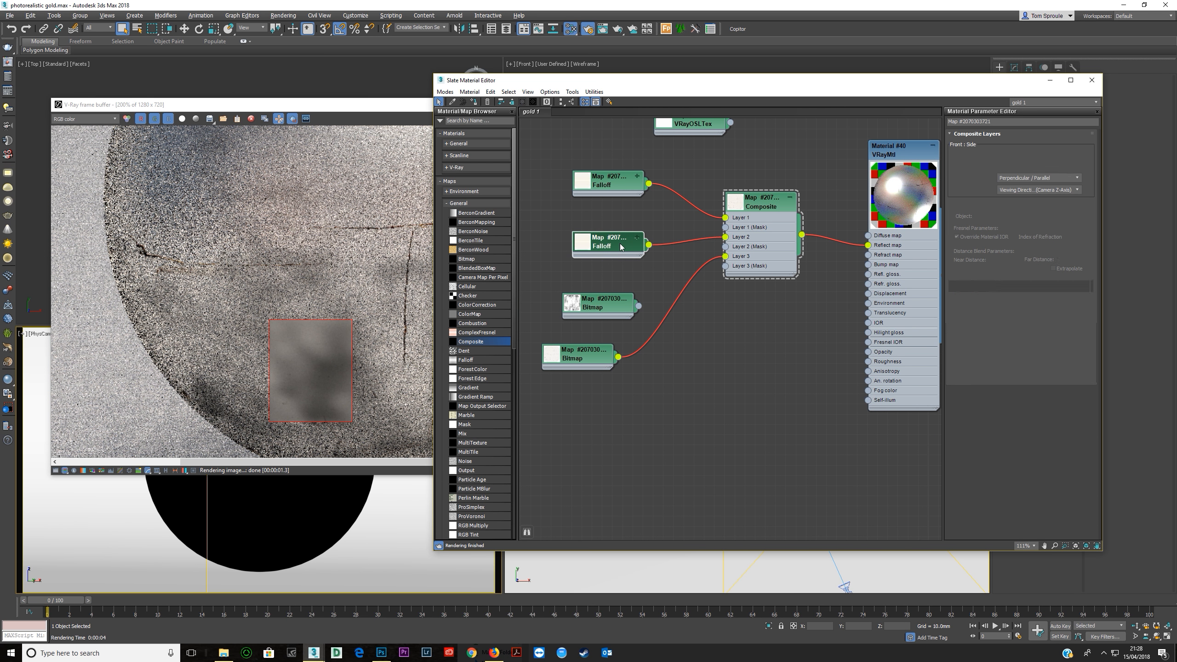
left_click(966, 287)
left_click(968, 298)
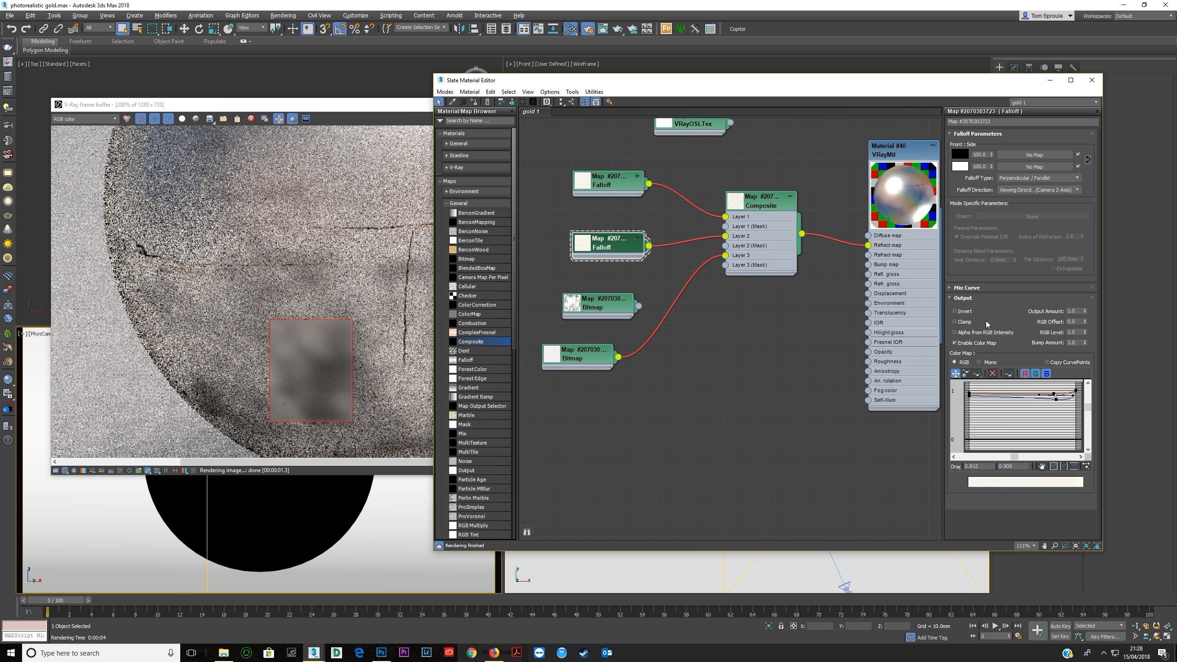
left_click(1033, 409)
left_click_drag(1056, 400, 1062, 434)
left_click(1063, 437)
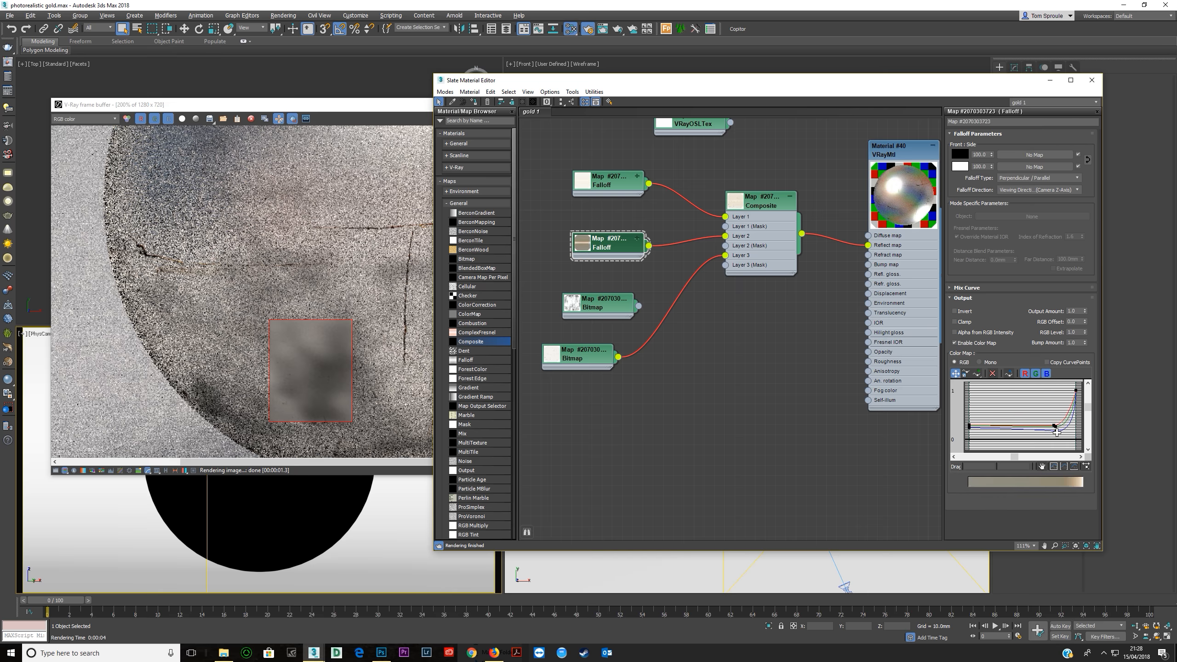
mouse_move(1018, 446)
left_mouse_down()
mouse_move(1053, 437)
mouse_move(1003, 444)
left_mouse_up()
left_click(1059, 434)
Set the Composite's Layer 2 blend mode to Multiply and rearrange the two bitmap nodes beneath the Falloff maps.
double_click(767, 249)
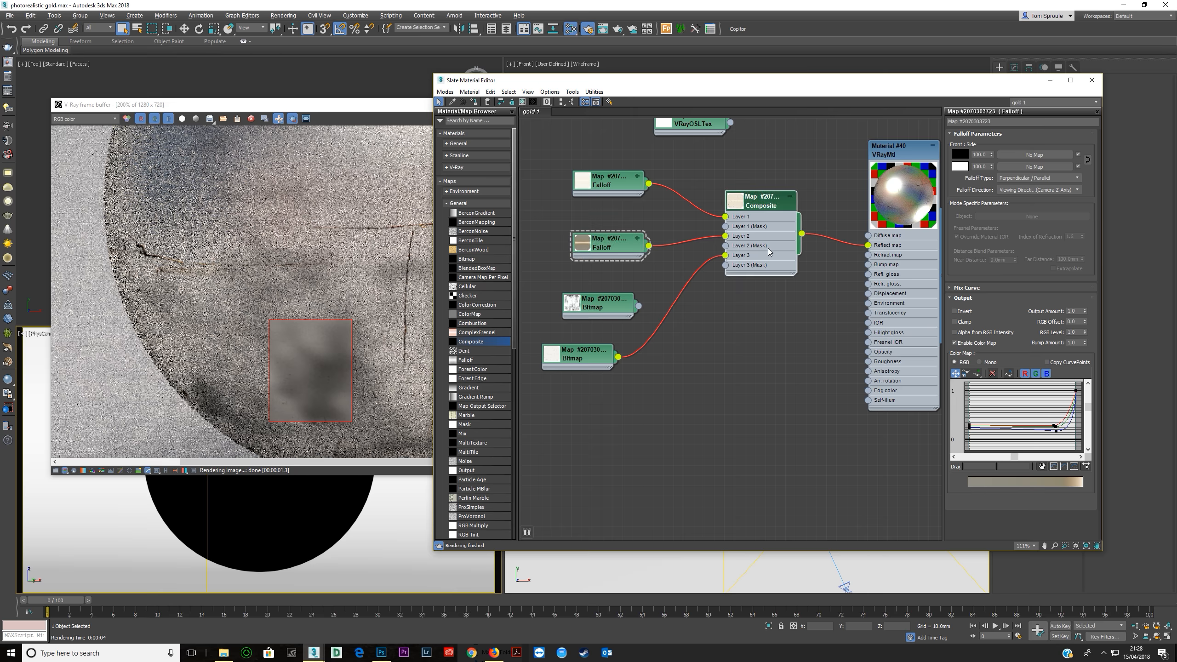
left_click(996, 208)
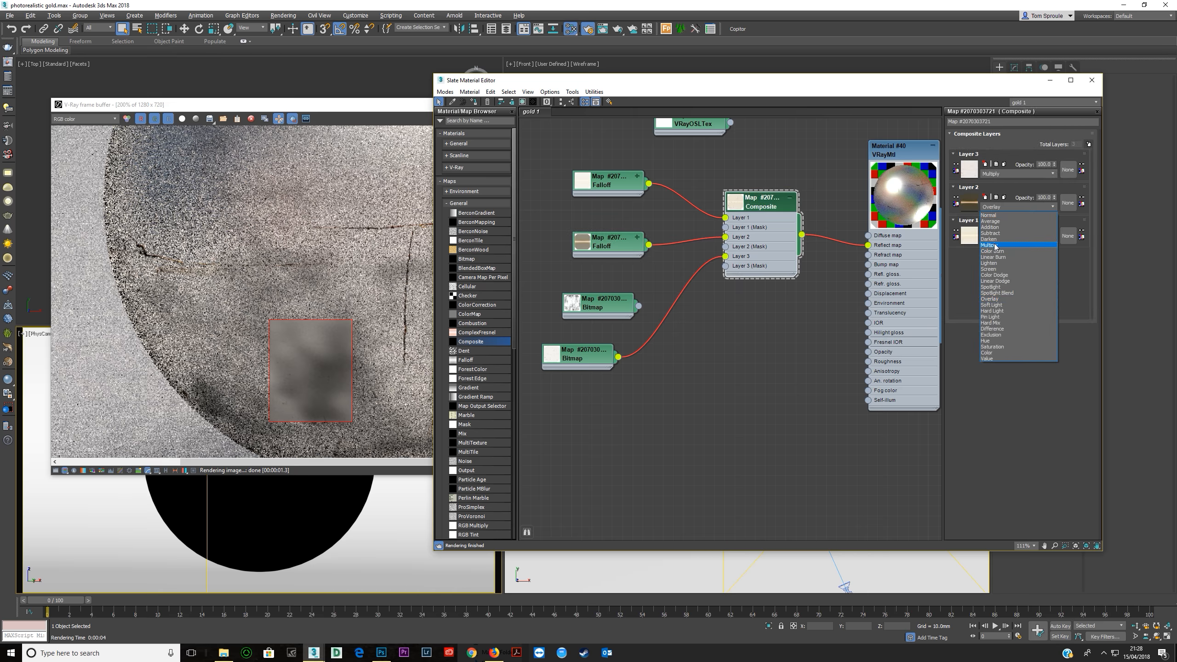
left_click(993, 244)
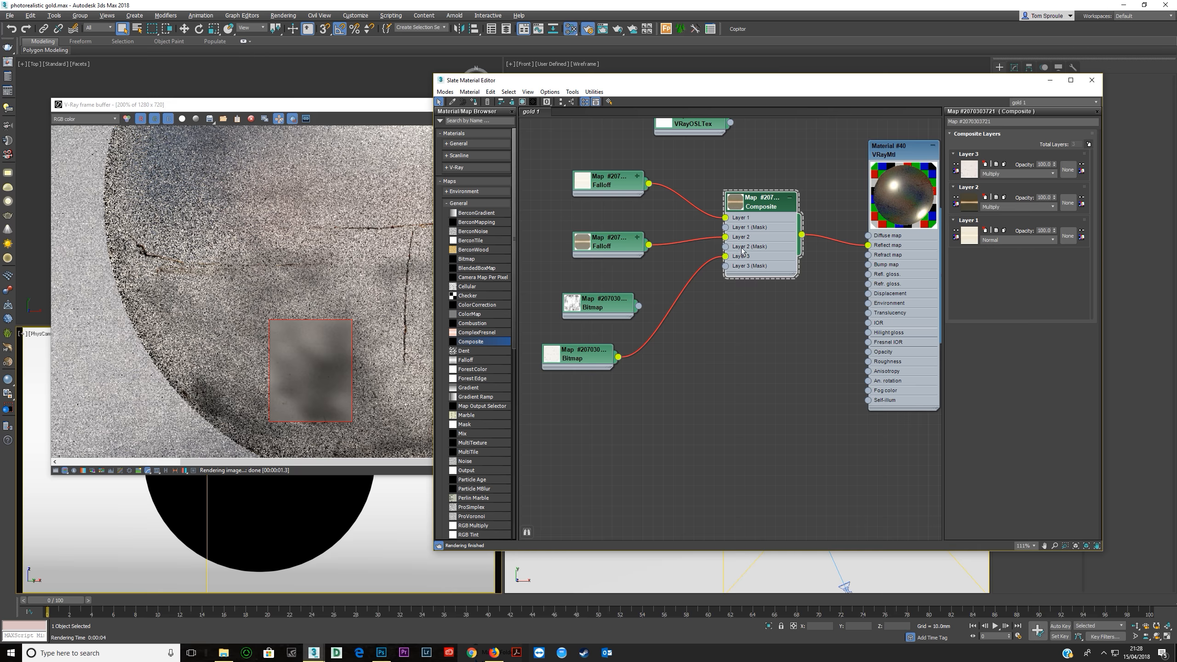
left_click_drag(594, 302, 583, 301)
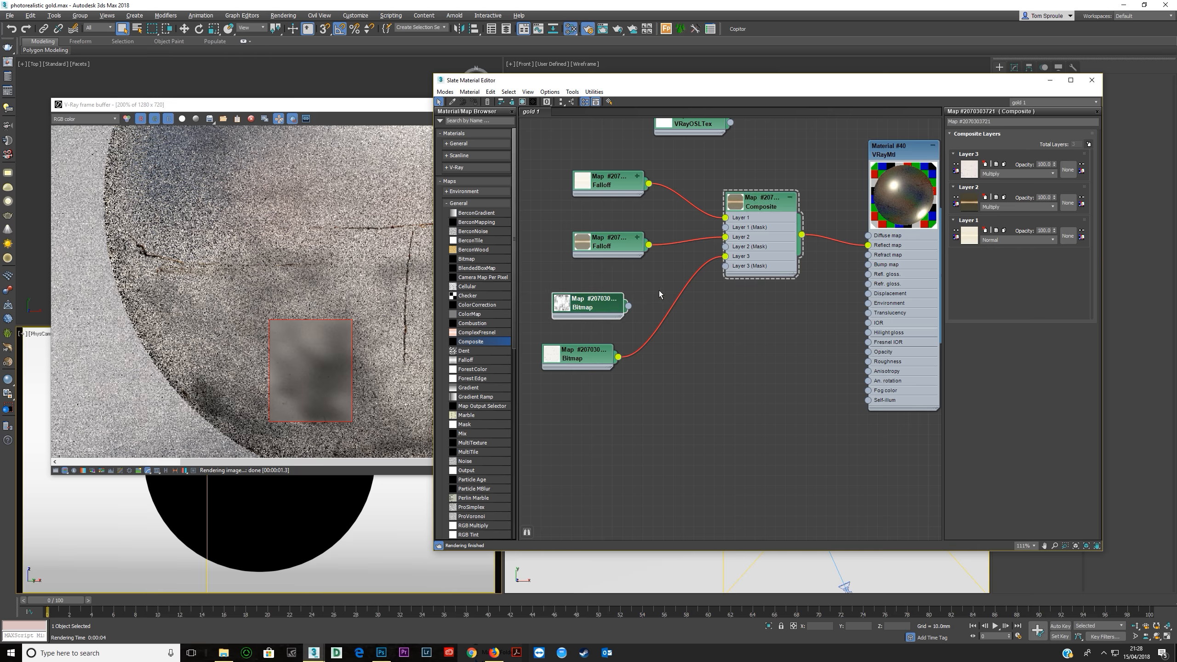
left_click_drag(576, 353, 596, 332)
Sample the brown from the copied Falloff's thumbnail as the VRayMtl diffuse colour, then raise its saturation and darken it to near black.
double_click(921, 215)
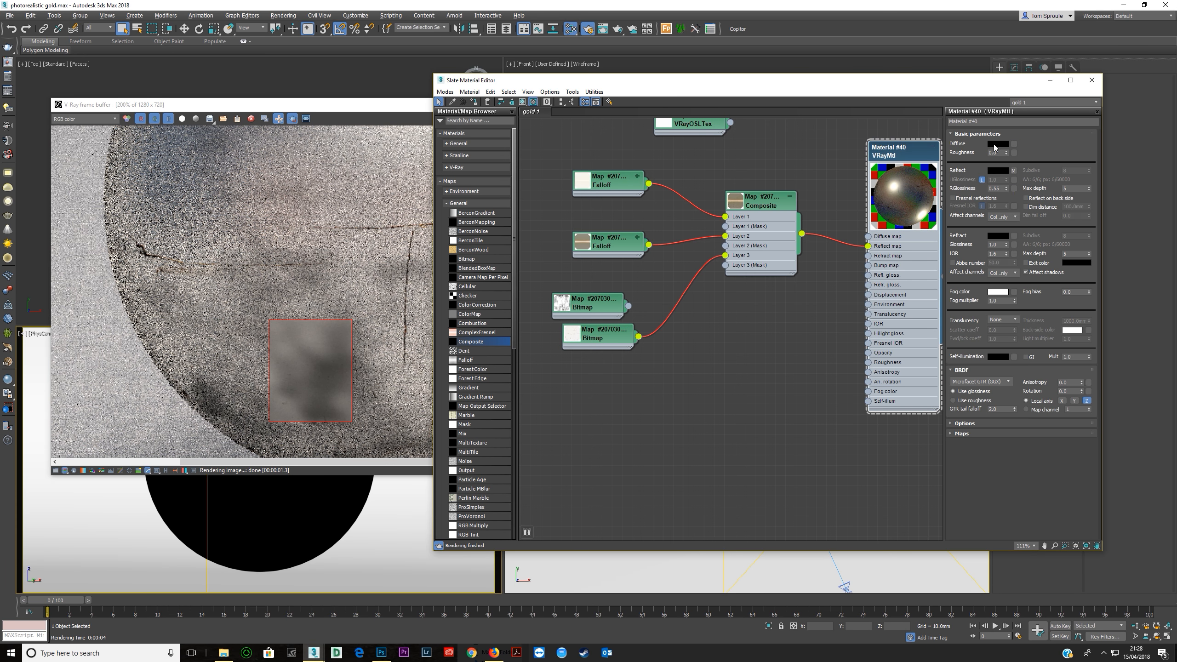
left_click(995, 144)
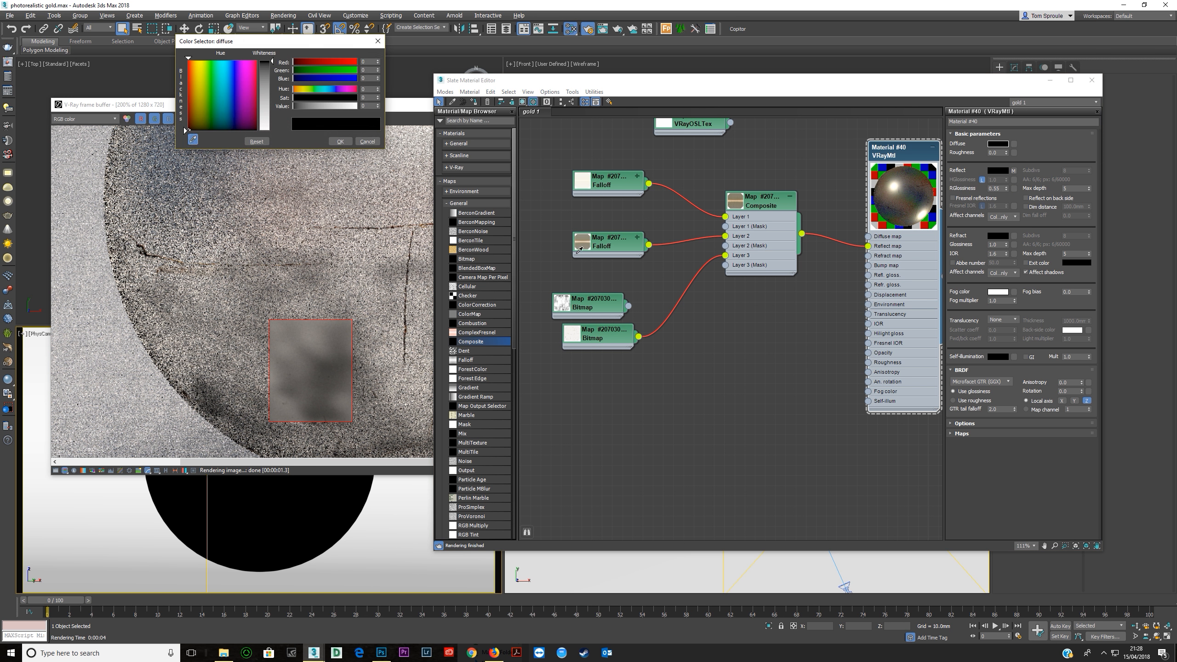
left_click(585, 236)
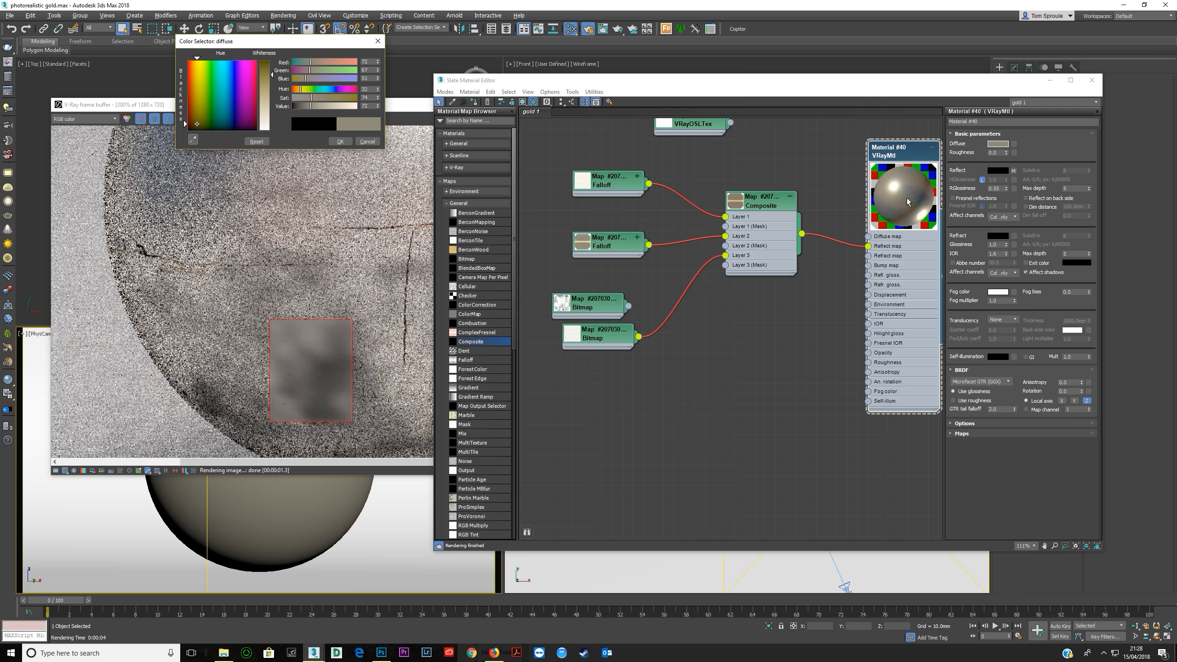
left_click(296, 106)
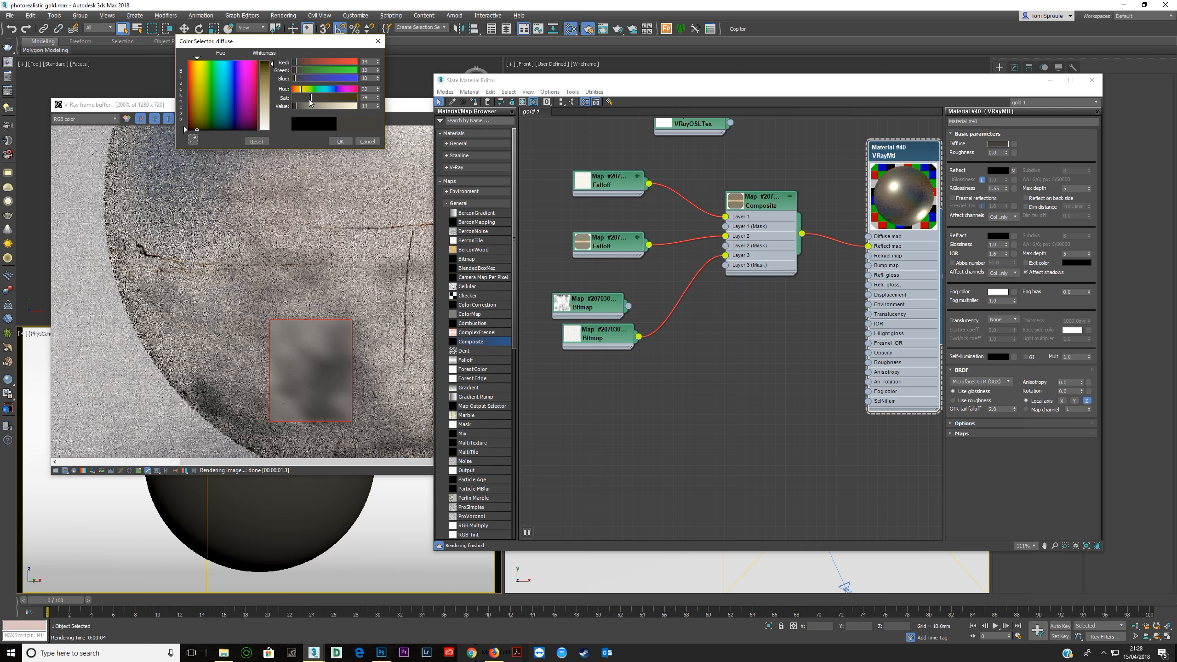
left_click_drag(339, 99, 345, 100)
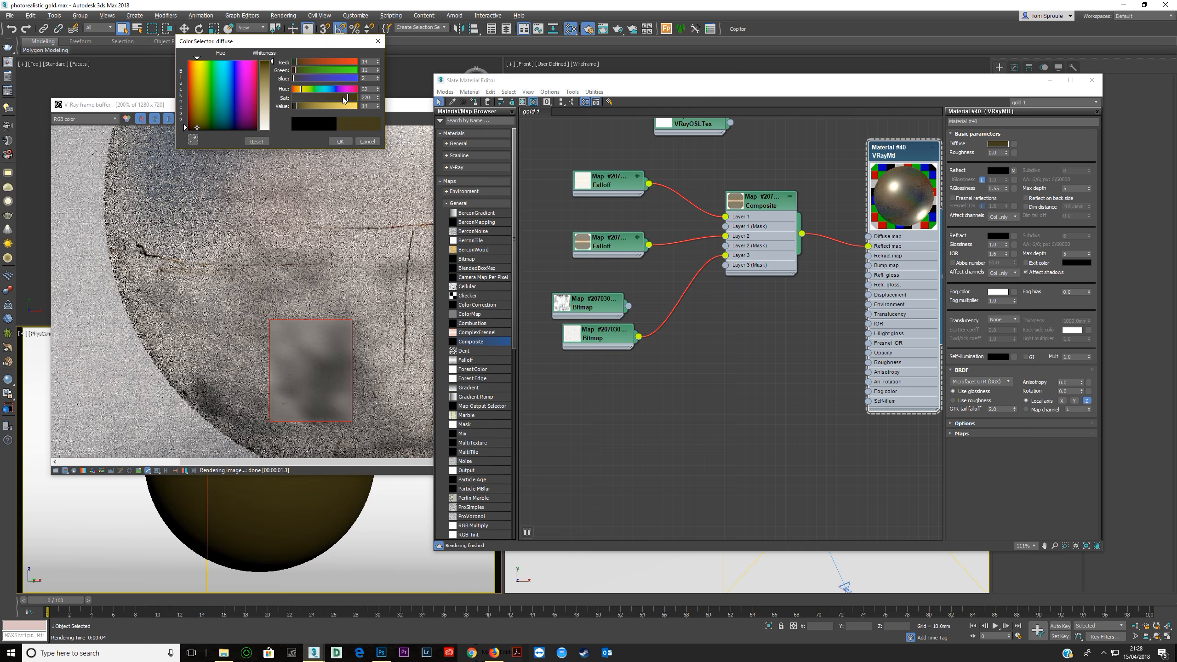
left_click(293, 107)
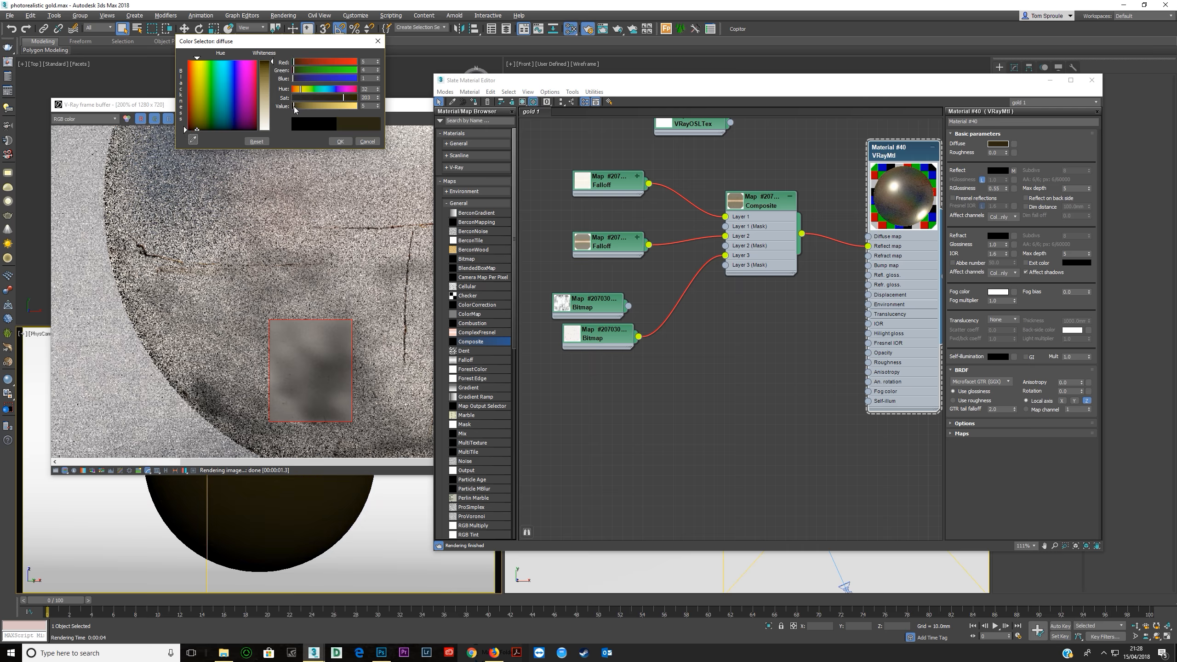
left_click(340, 142)
Connect the grunge 2 bitmap to the Composite's Layer 2 mask and arrange the copied Falloff and bitmap nodes beside it.
left_click_drag(620, 249, 621, 249)
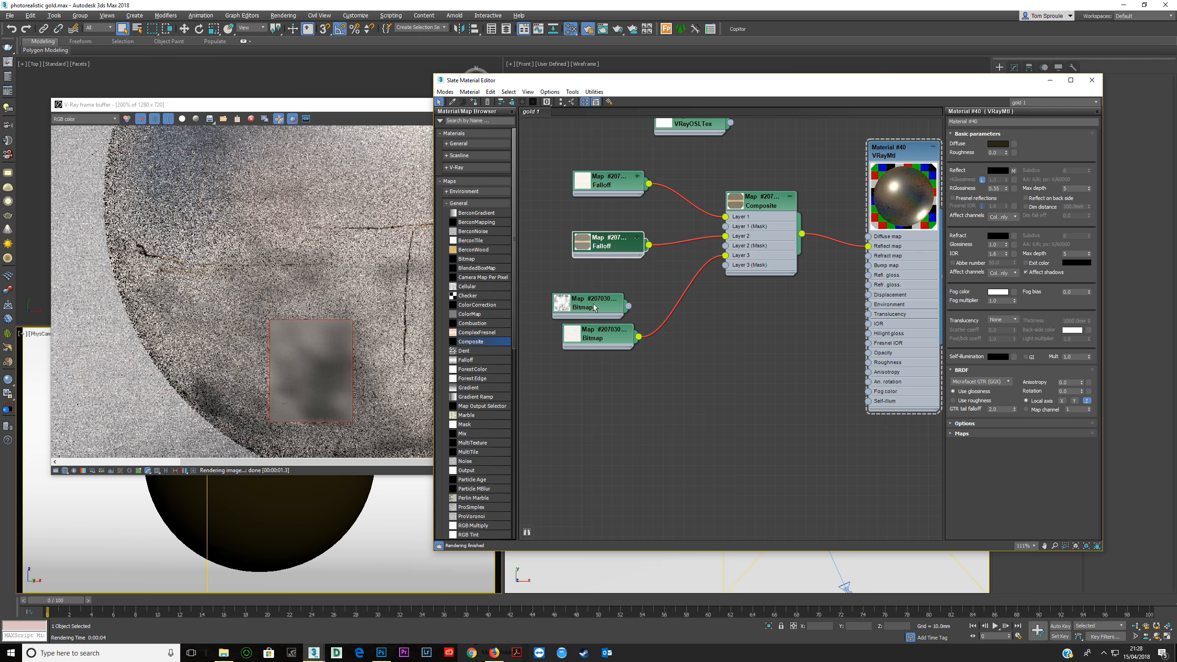
left_click_drag(596, 306, 605, 285)
double_click(602, 287)
left_click_drag(604, 241, 594, 231)
left_click_drag(673, 274, 725, 245)
left_click(596, 287)
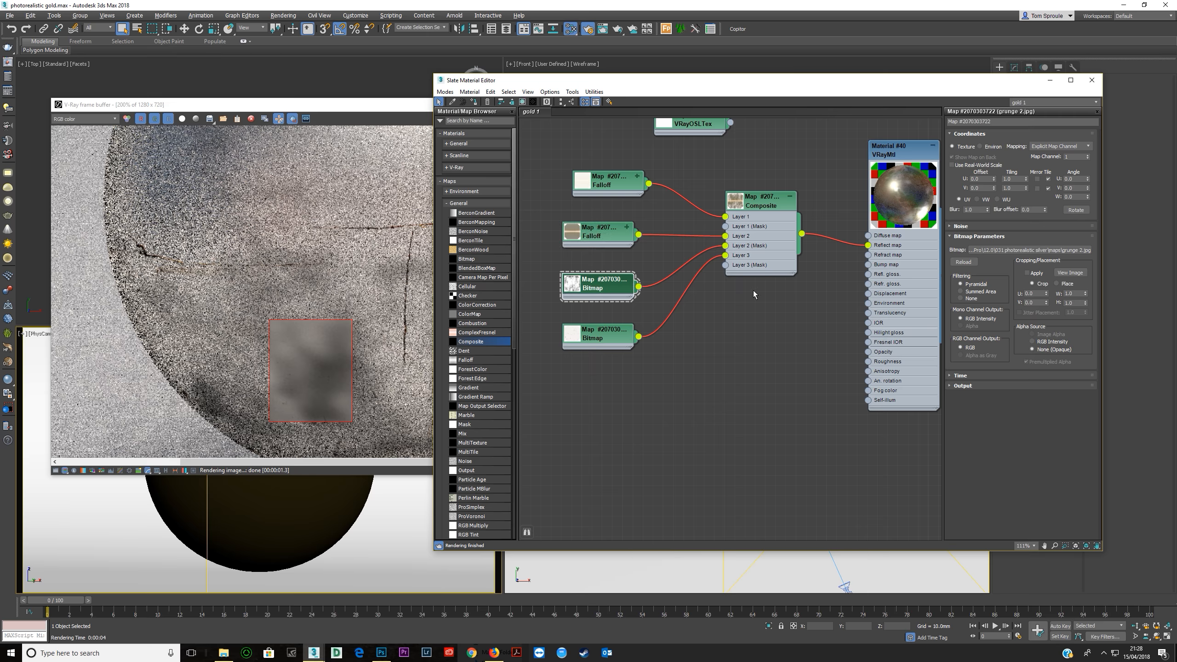
Enlarge the grunge 2 bitmap's preview, invert its output, and place the node beneath the copied Falloff.
double_click(572, 284)
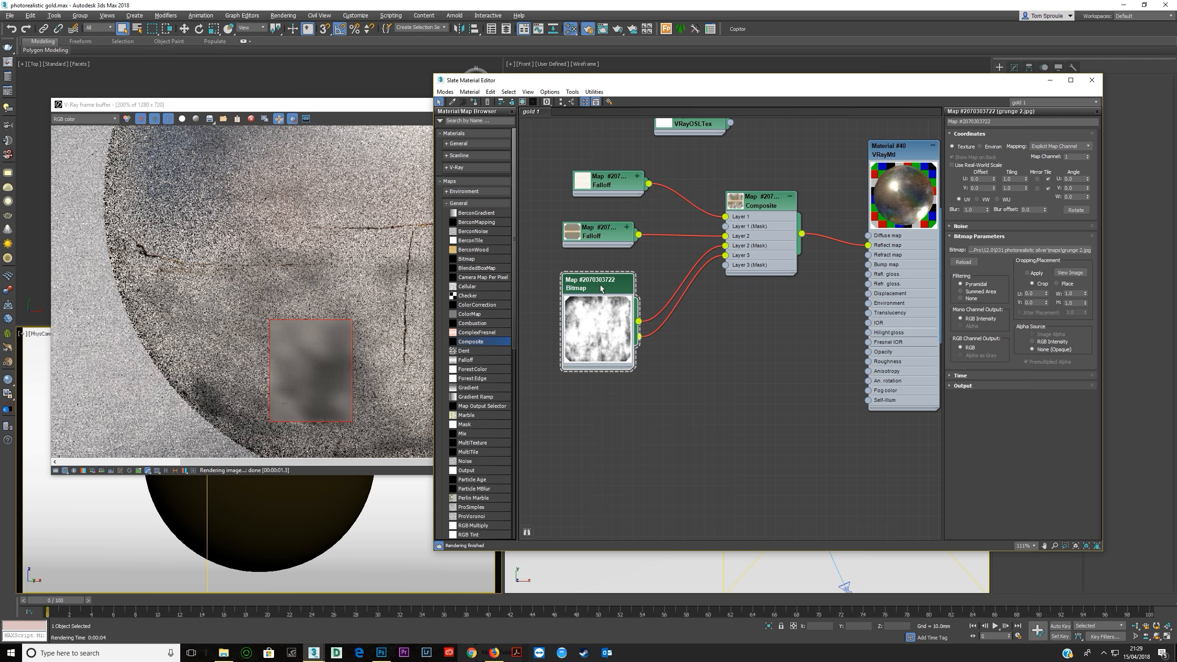
left_click_drag(601, 287, 594, 256)
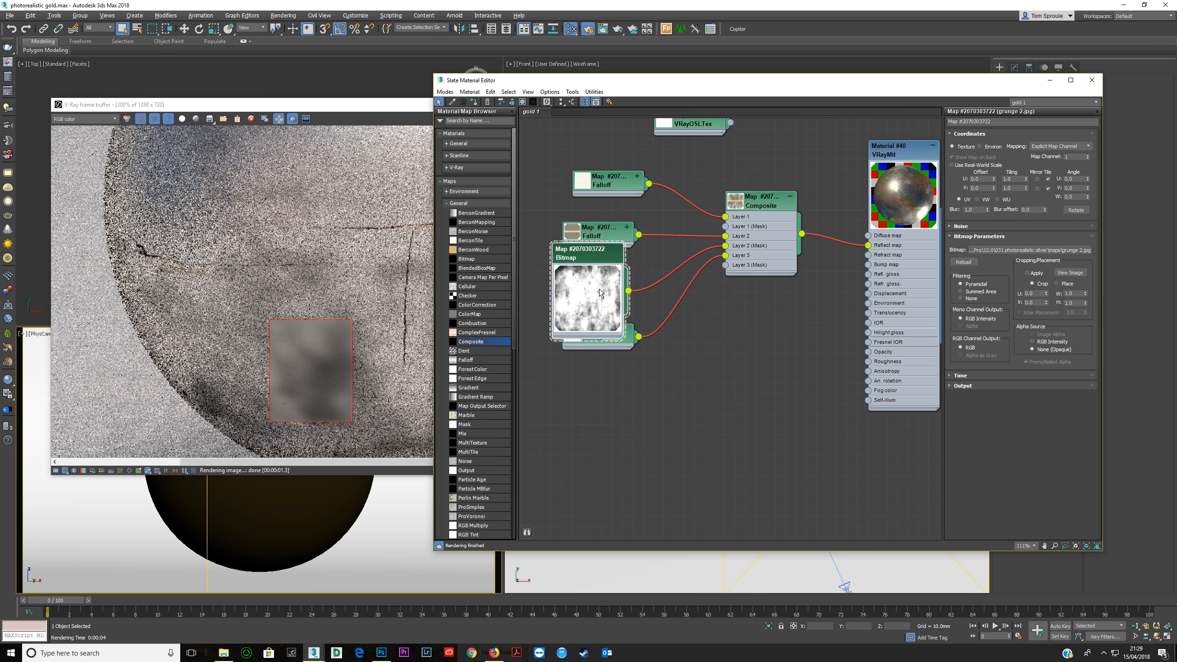
left_click(990, 388)
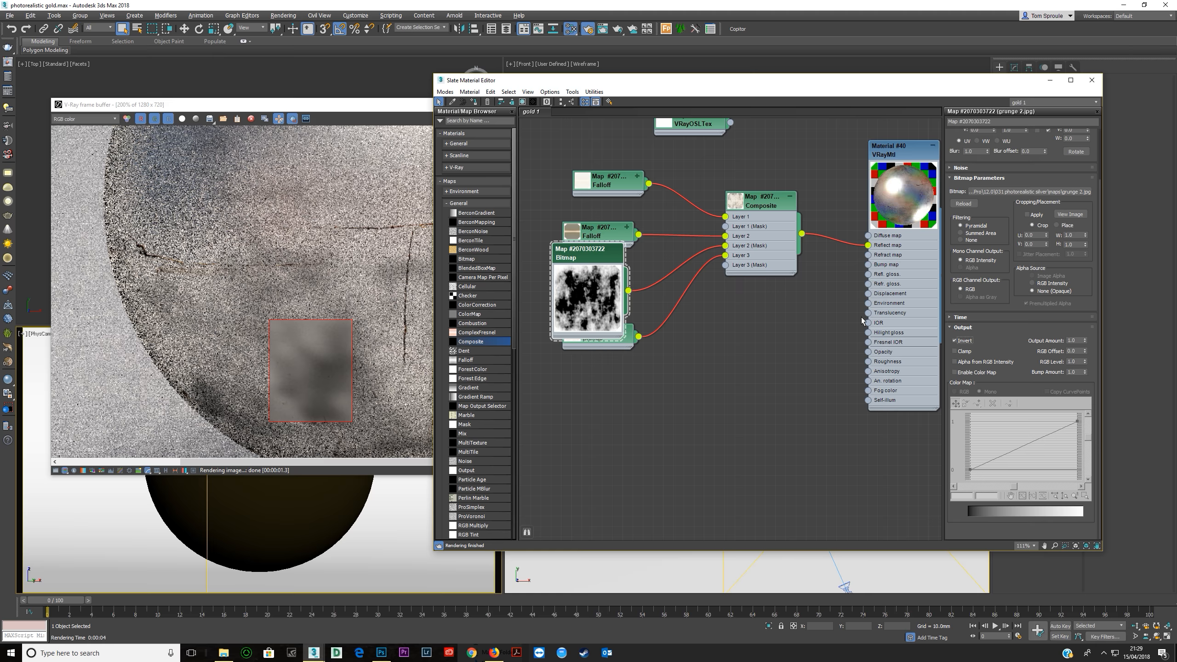
left_click_drag(591, 264, 601, 274)
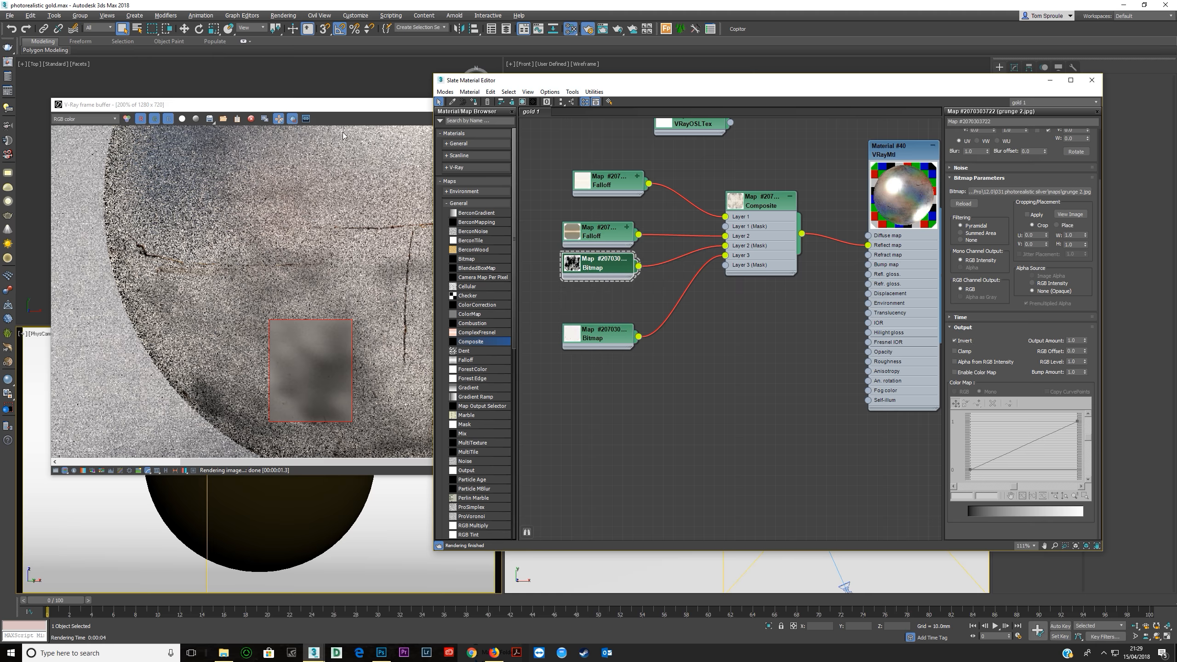
Render the selected region again, compare it with the silver reference photo, then close the photo.
left_click(330, 108)
left_click(642, 118)
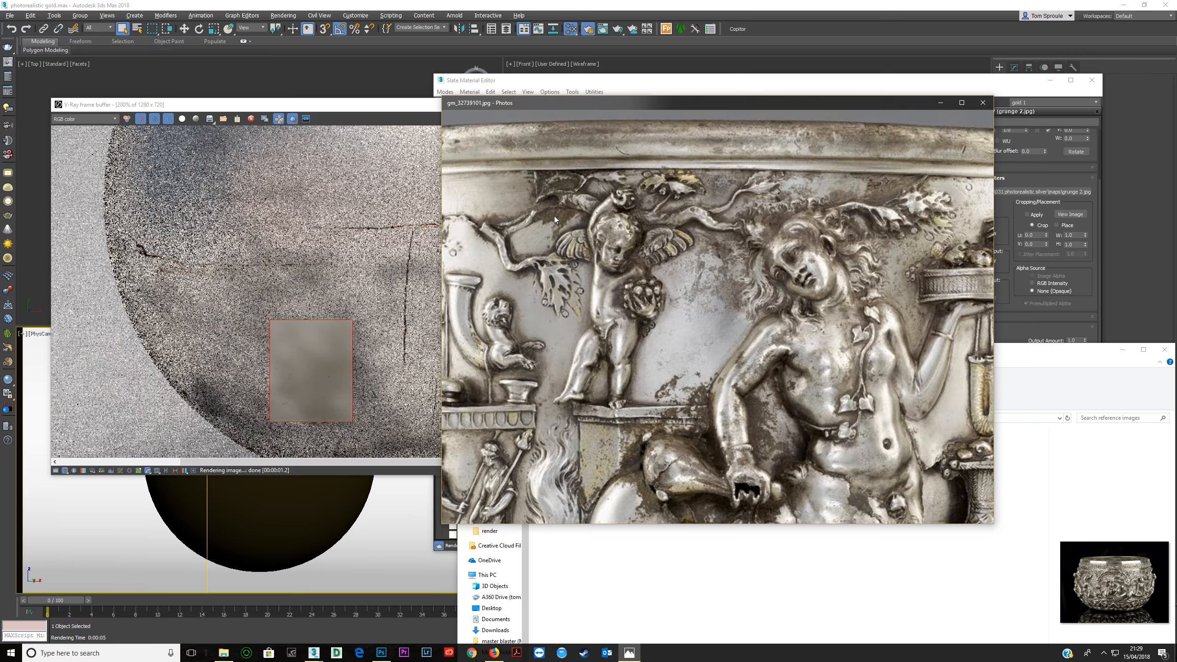
left_click_drag(910, 100, 869, 169)
left_click_drag(763, 182, 662, 179)
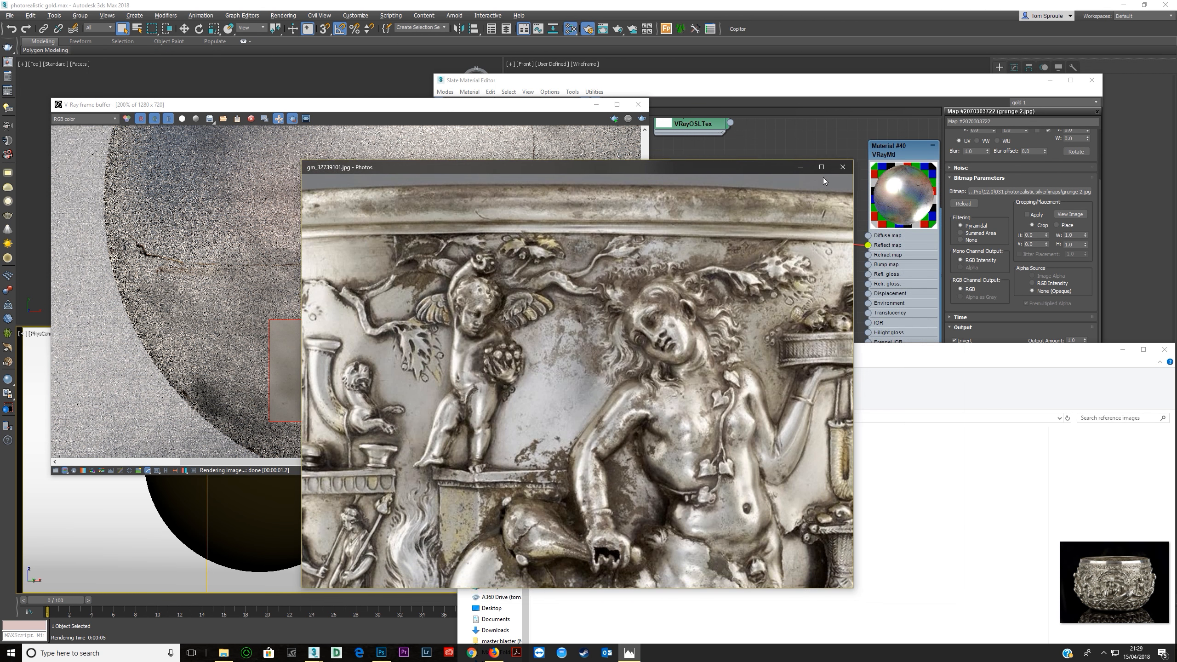
left_click(843, 172)
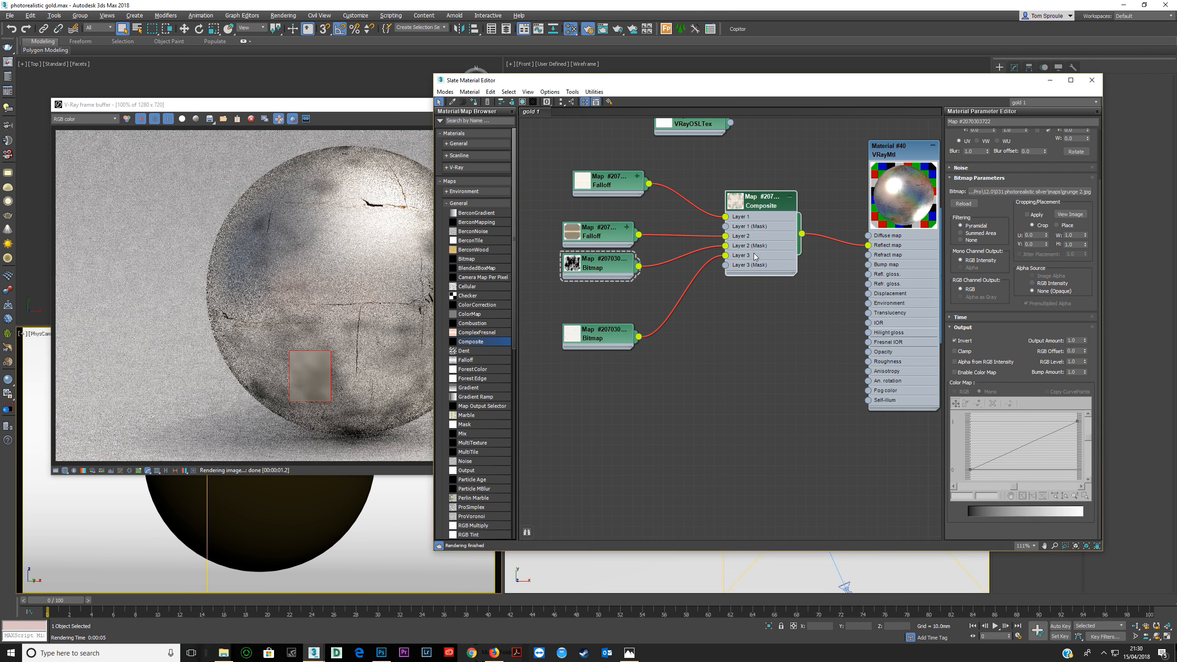
Add a fourth Composite layer, feeding the brown Falloff also into Layer 3 and the White-Grungy-Texture bitmap into Layer 4.
double_click(754, 253)
left_click(1088, 145)
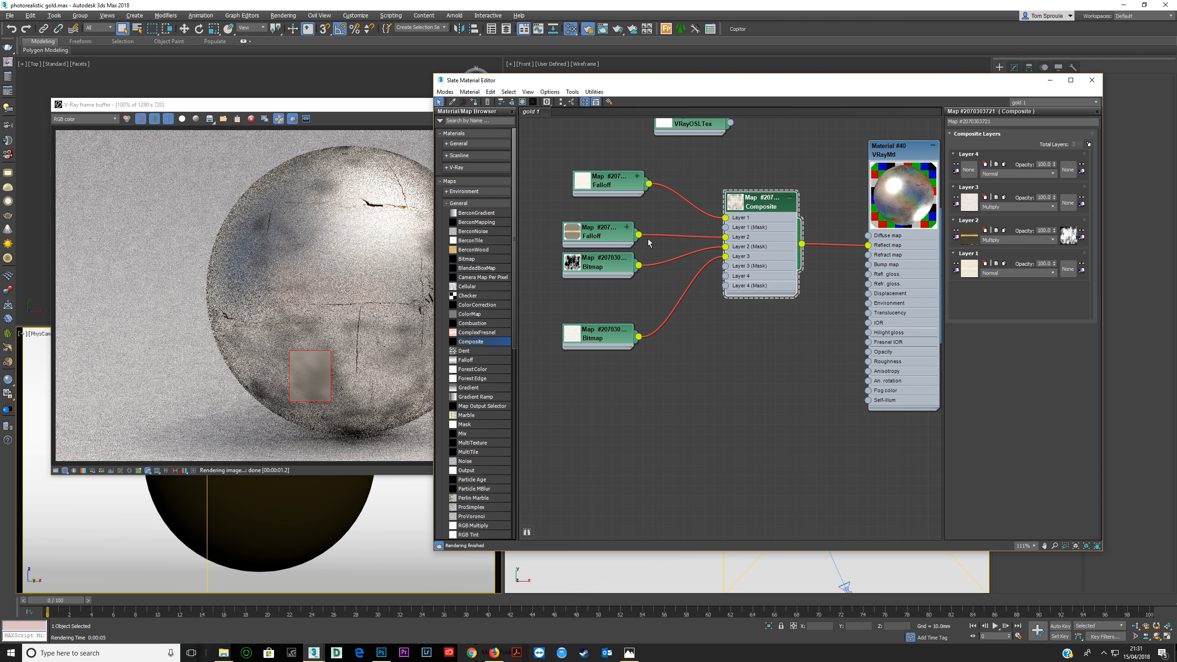
left_click_drag(638, 235, 725, 256)
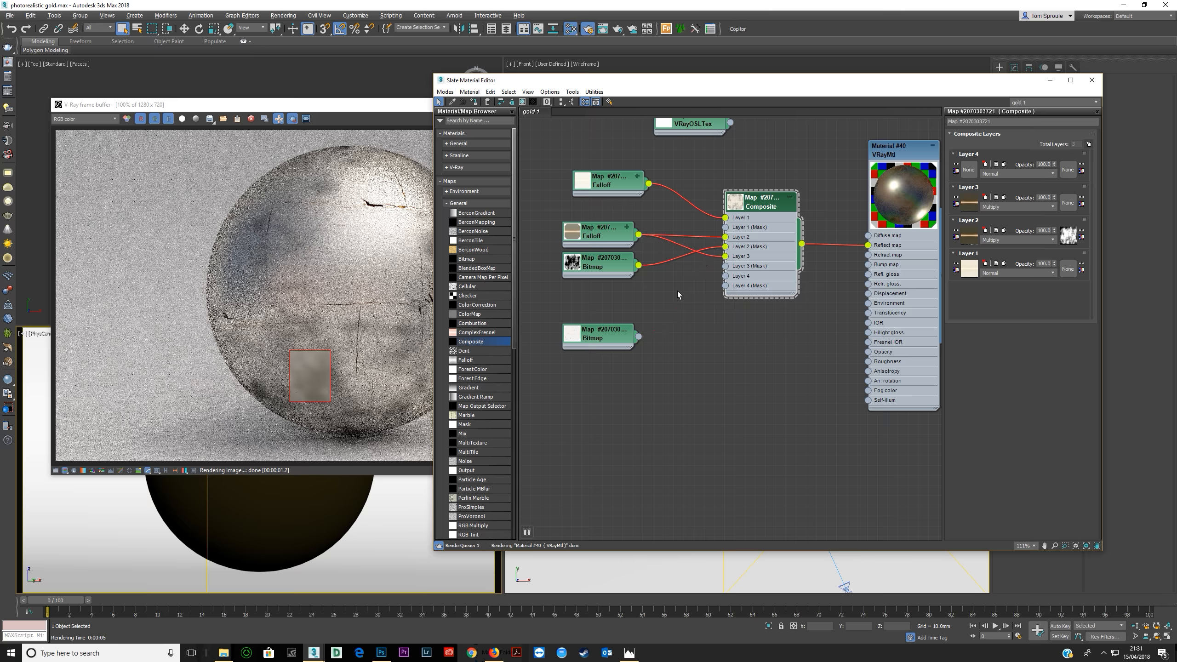
left_click_drag(638, 337, 725, 275)
left_click(598, 337)
Set the Composite's Layer 4 blend mode to Multiply.
left_click(756, 281)
left_click(1005, 174)
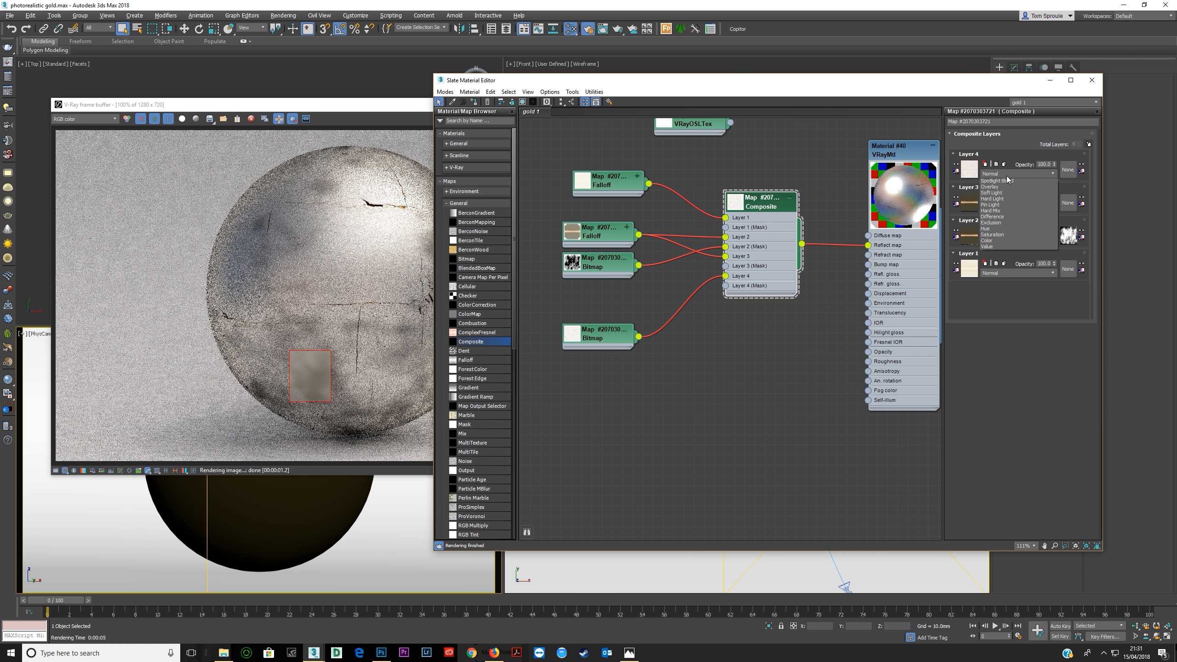
left_click(995, 212)
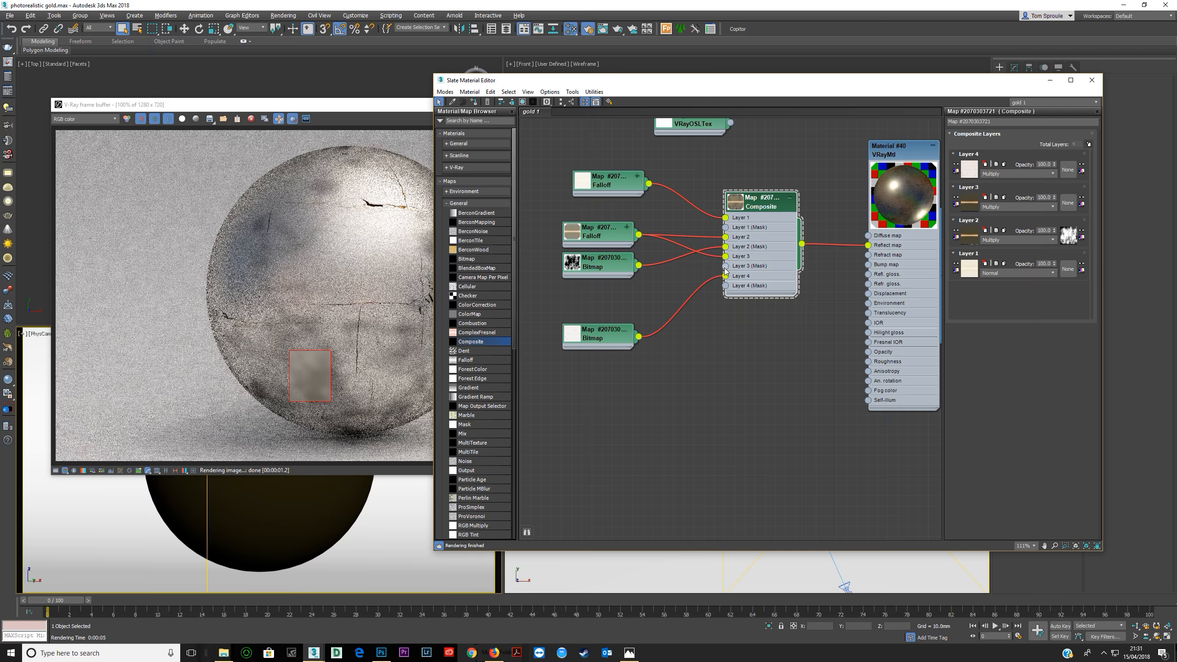
Move the White-Grungy-Texture bitmap's connection from Layer 4 to the Layer 3 mask and invert the bitmap's output.
mouse_move(725, 276)
left_mouse_down()
mouse_move(713, 283)
mouse_move(726, 265)
left_mouse_up()
left_click_drag(603, 336, 603, 316)
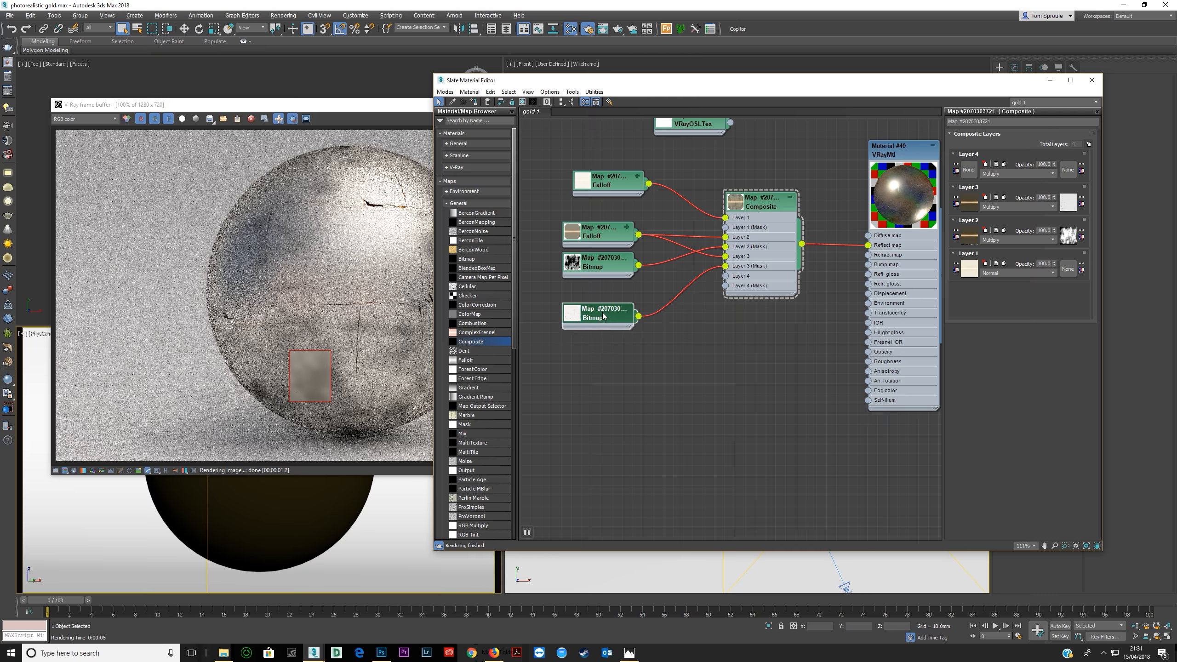
double_click(603, 315)
left_click(989, 387)
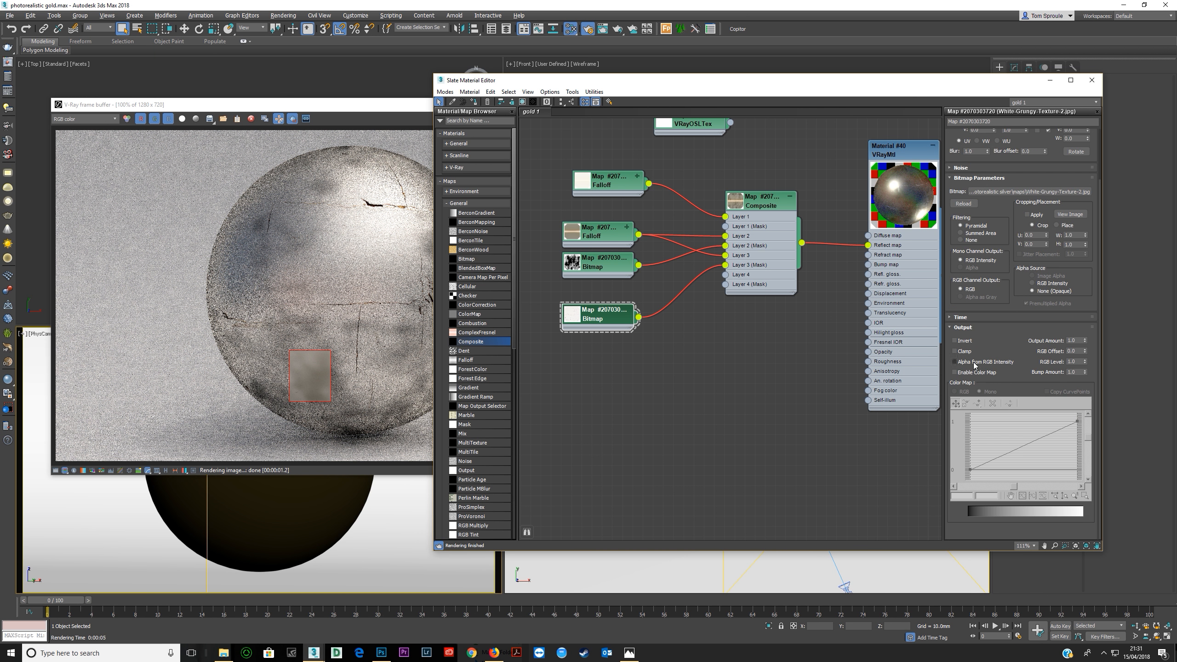
left_click(955, 340)
Connect the brown Falloff to Layer 4 of the Composite as well and reopen the Composite's parameters.
left_click_drag(598, 231, 587, 220)
left_click_drag(764, 277, 764, 284)
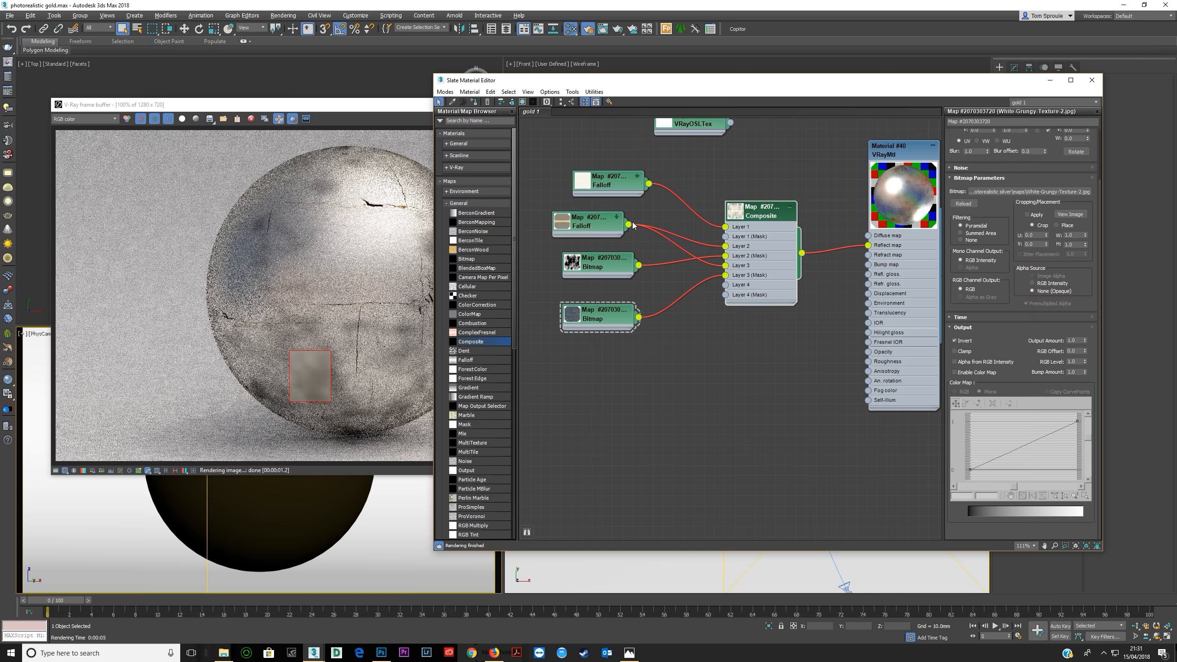
left_click_drag(627, 226, 725, 285)
left_click(763, 279)
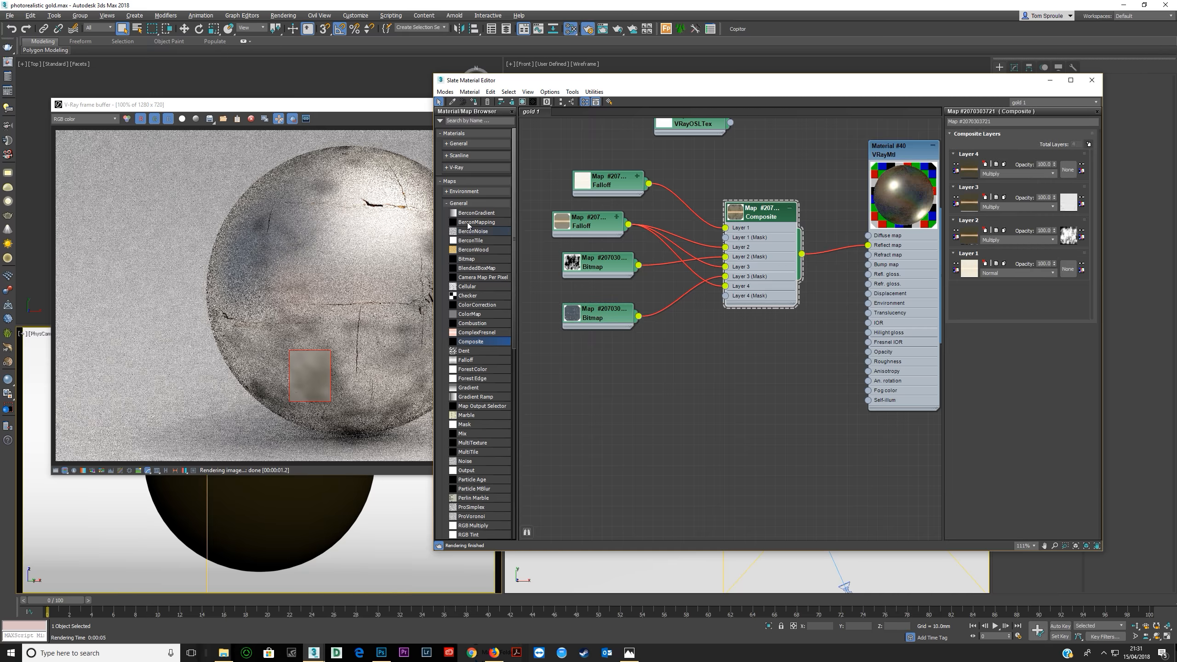
Add a BerconNoise map to the node graph below the bitmap nodes.
left_click(463, 204)
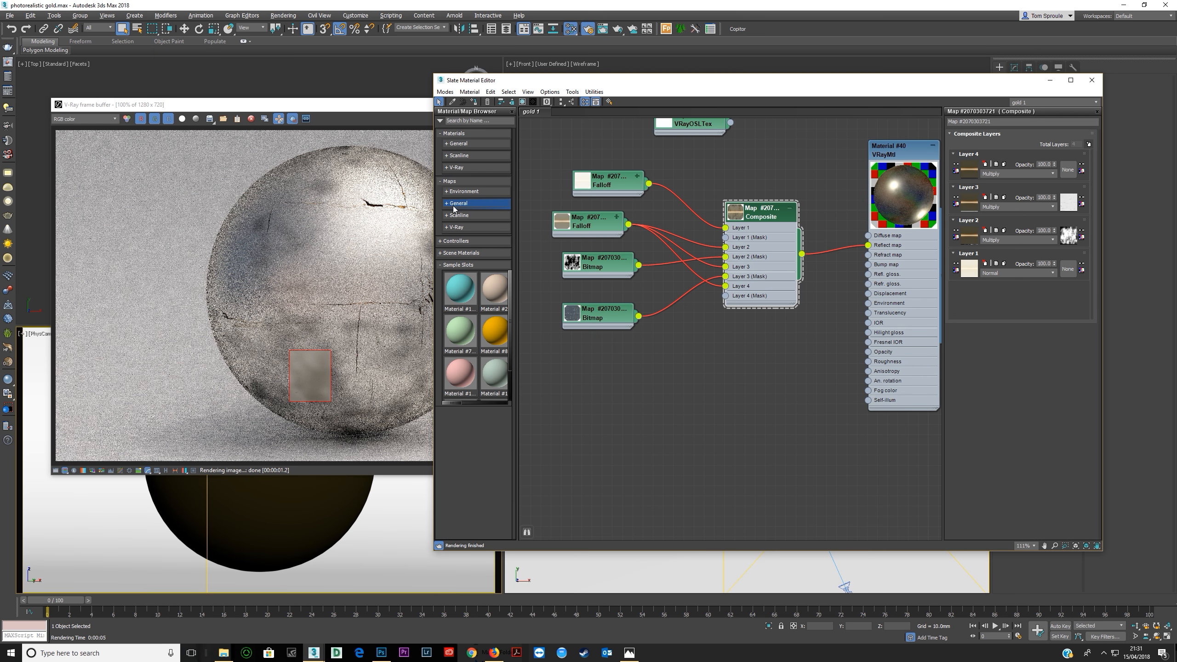
left_click(461, 203)
left_click_drag(472, 231, 616, 408)
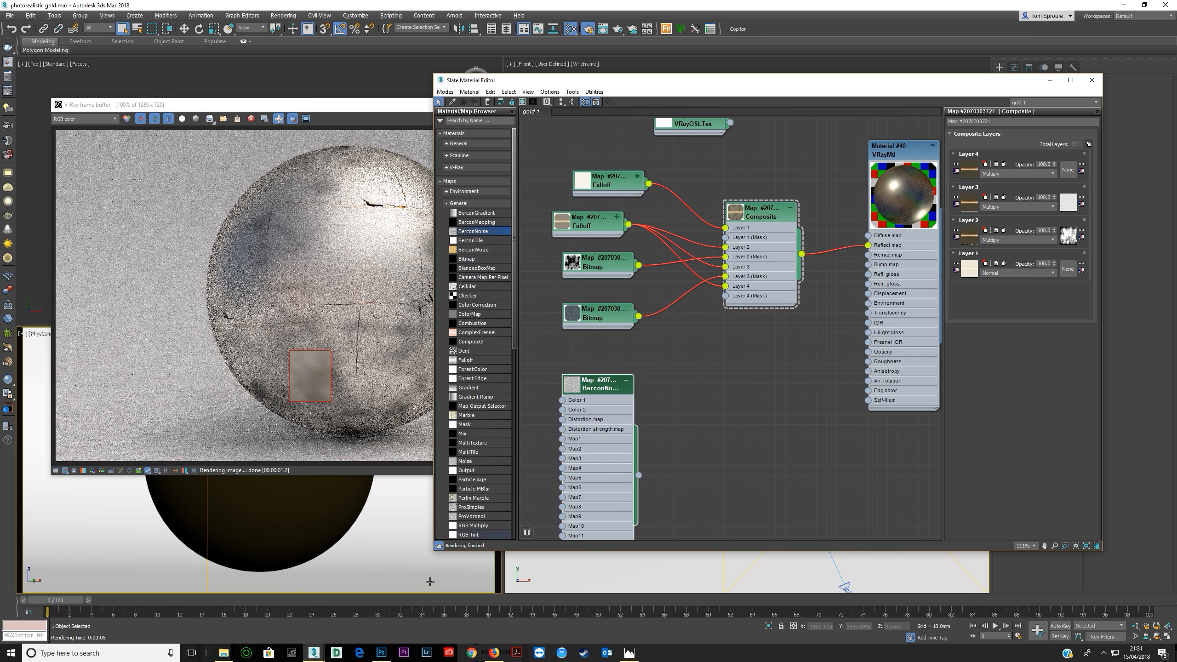
Switch to Firefox, search the web for "github bercon noise", and open the BerconMaps repository on GitHub.
left_click(494, 653)
left_click(315, 72)
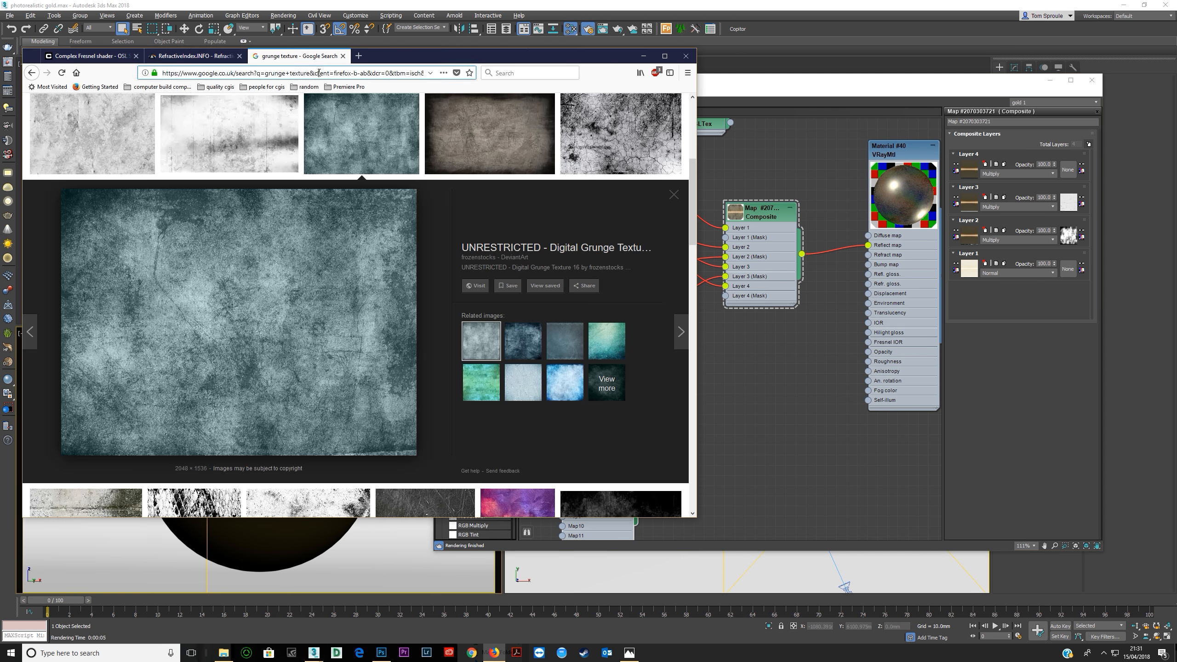
type("github bercon noise")
key("Return")
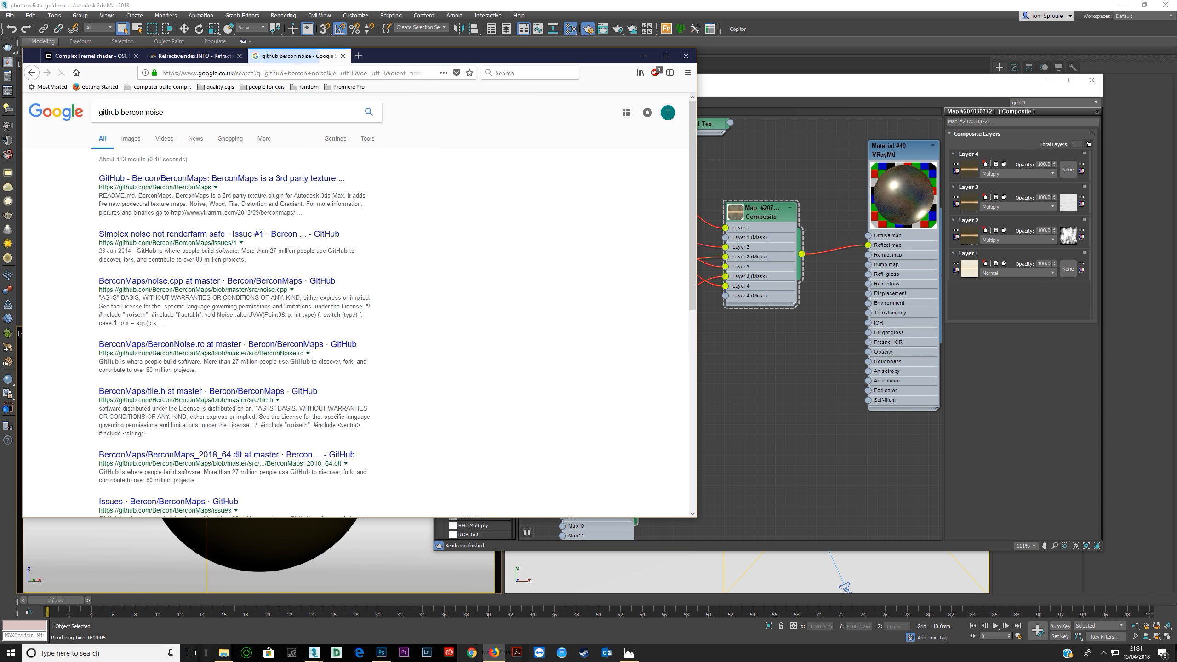
left_click(250, 178)
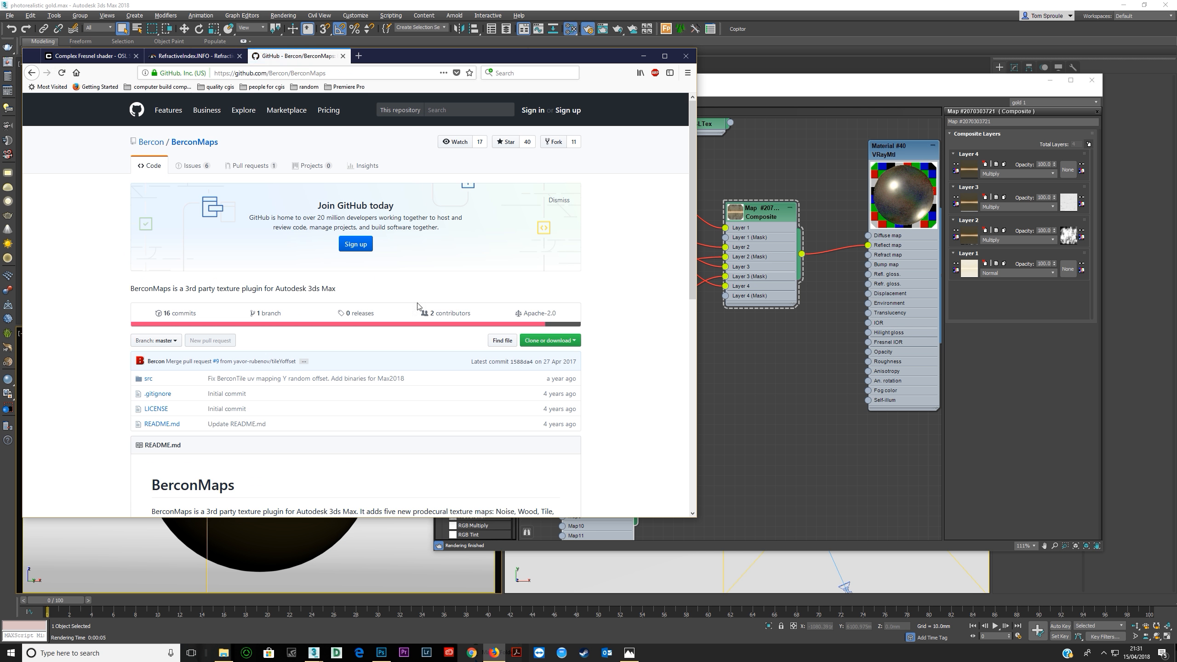
Switch back to 3ds Max, open the BerconNoise parameters and connect the map to the Composite's Layer 4 mask.
scroll(301, 374, "down", 2)
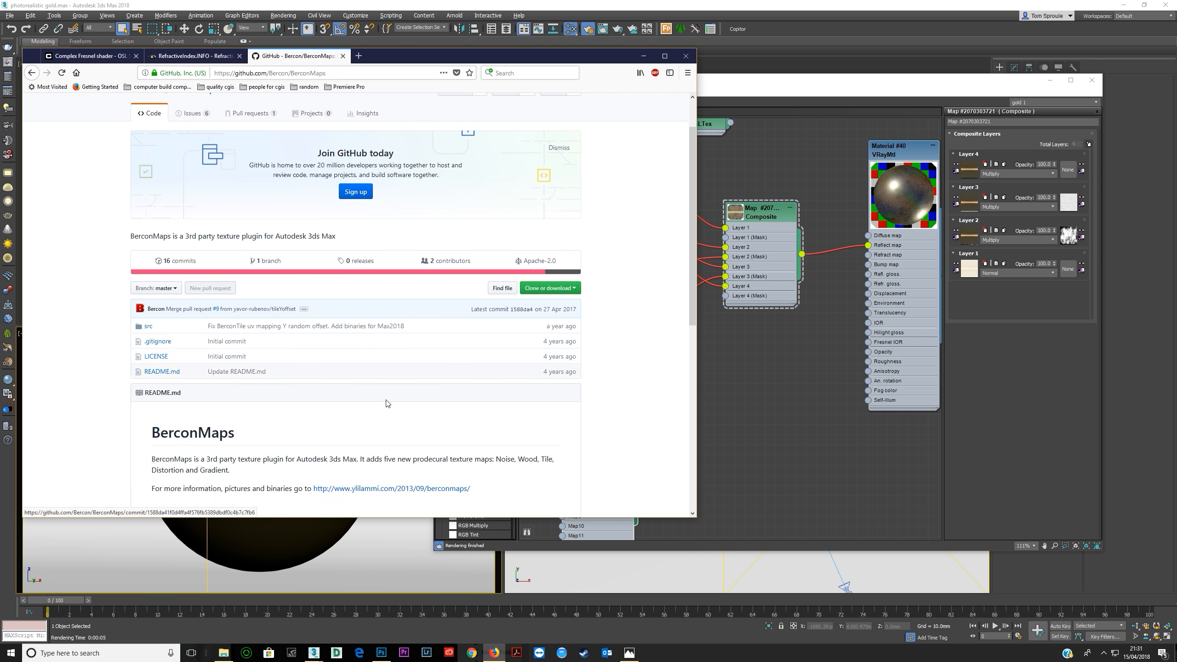
left_click(643, 56)
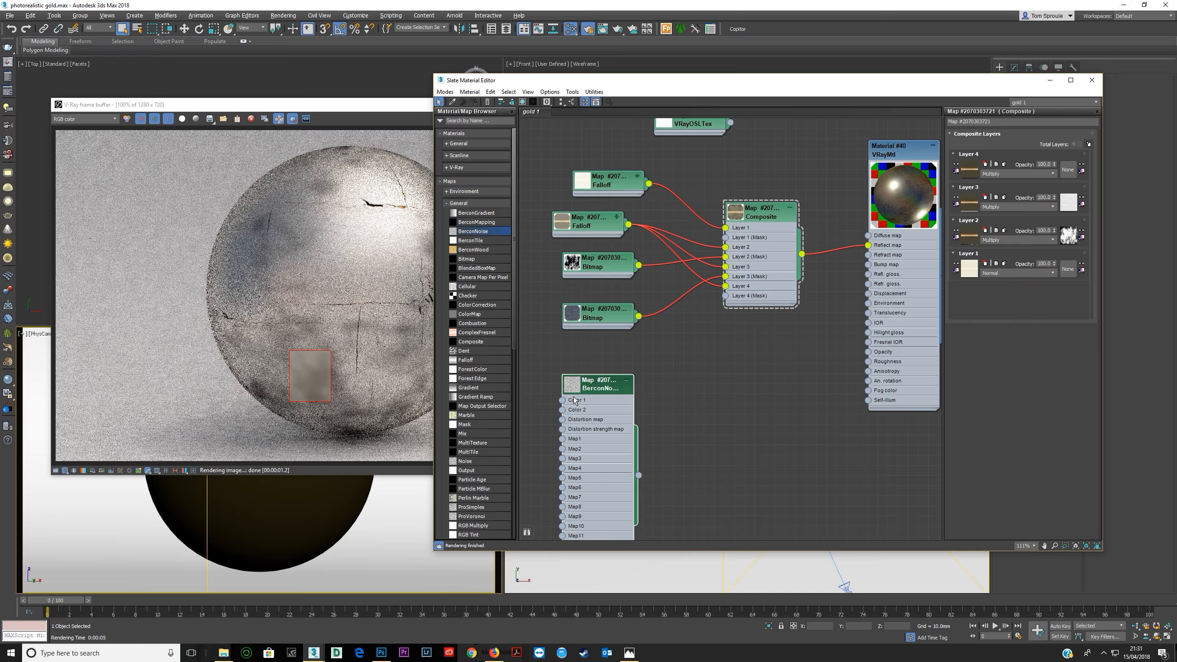
double_click(602, 429)
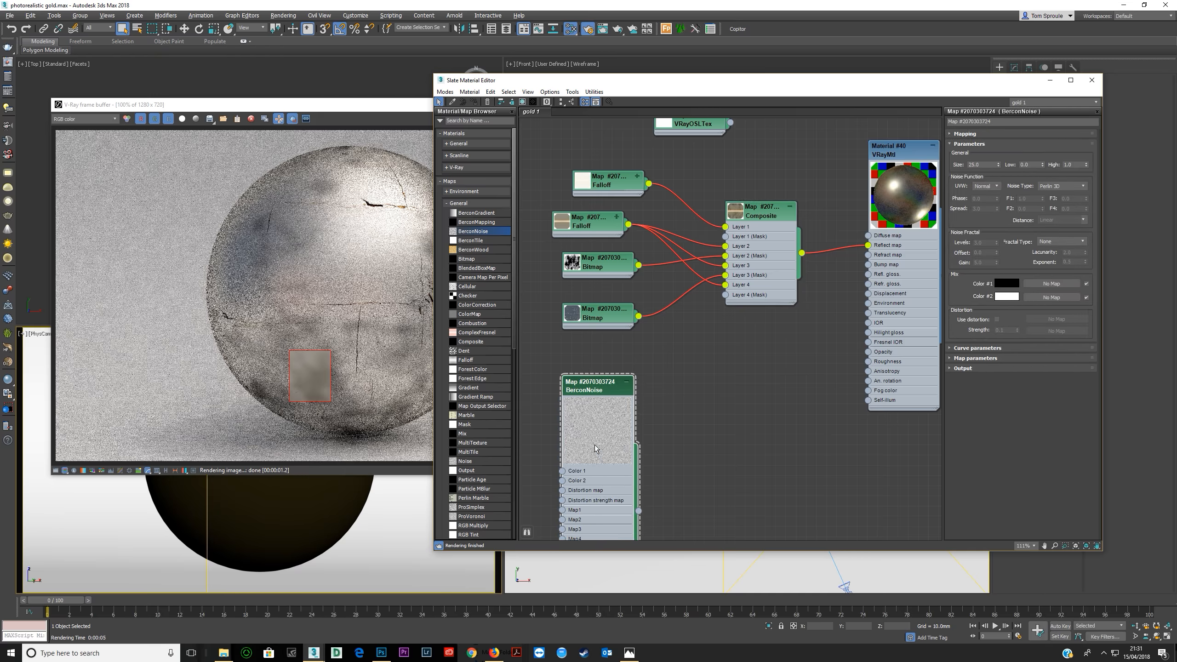
left_click_drag(628, 470, 725, 294)
left_click_drag(572, 453, 592, 463)
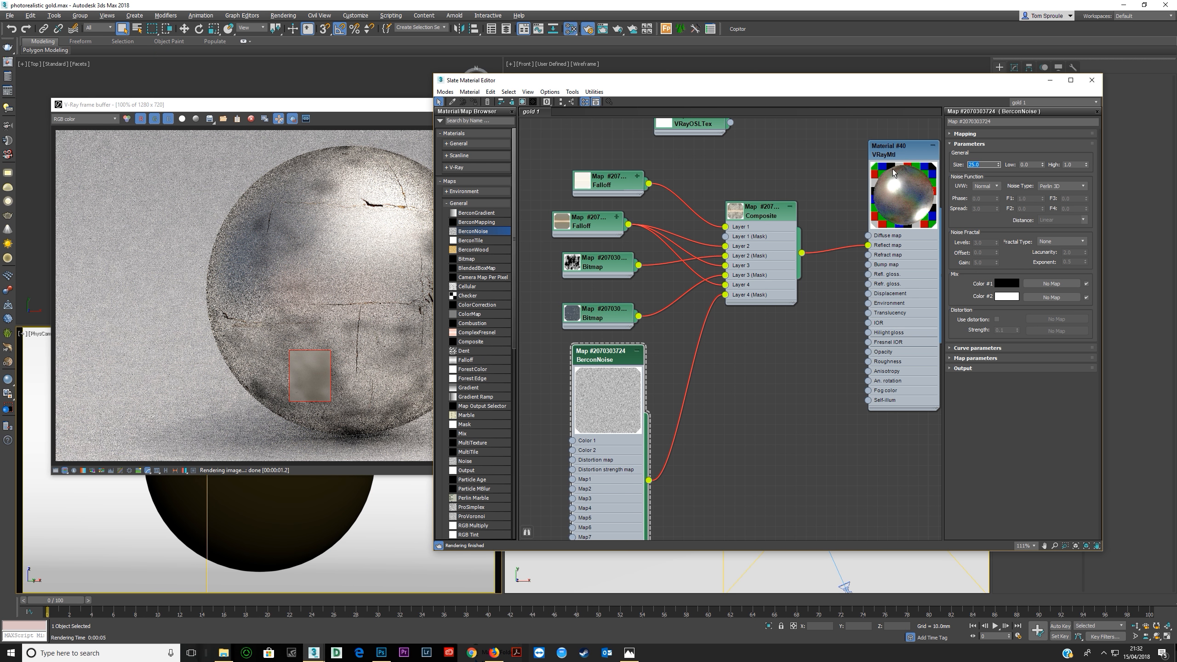
Set the BerconNoise size to 600, its low threshold to 0.39 and its high threshold to 0.67.
type("600")
key("Return")
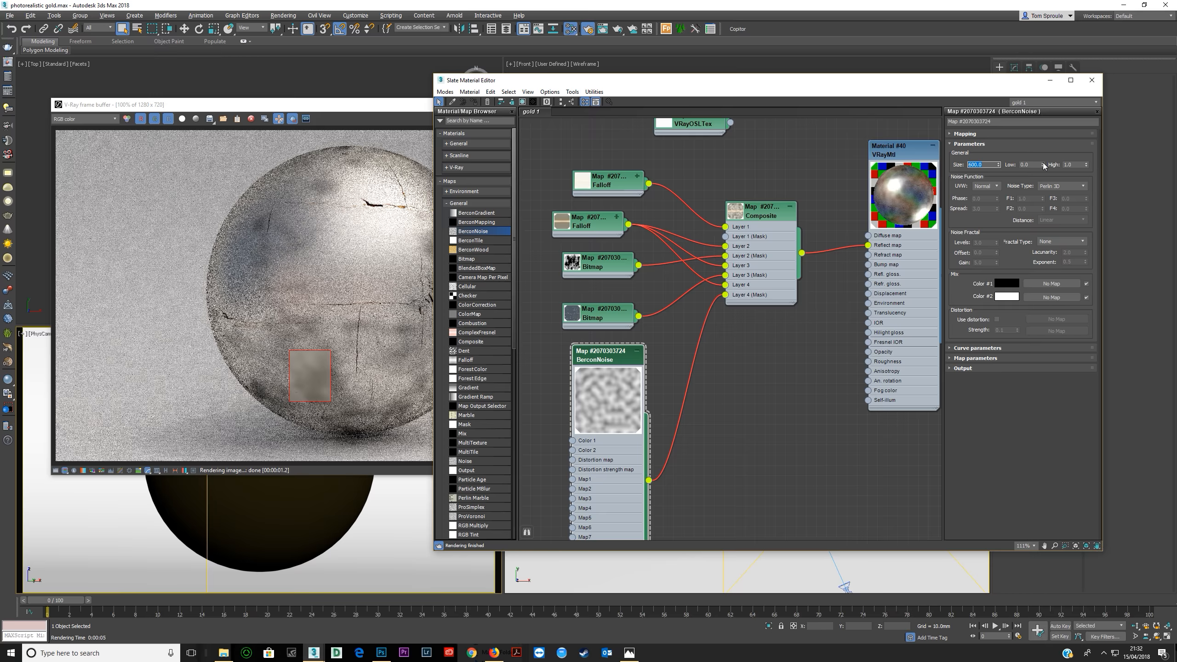
left_click_drag(1085, 163, 1043, 146)
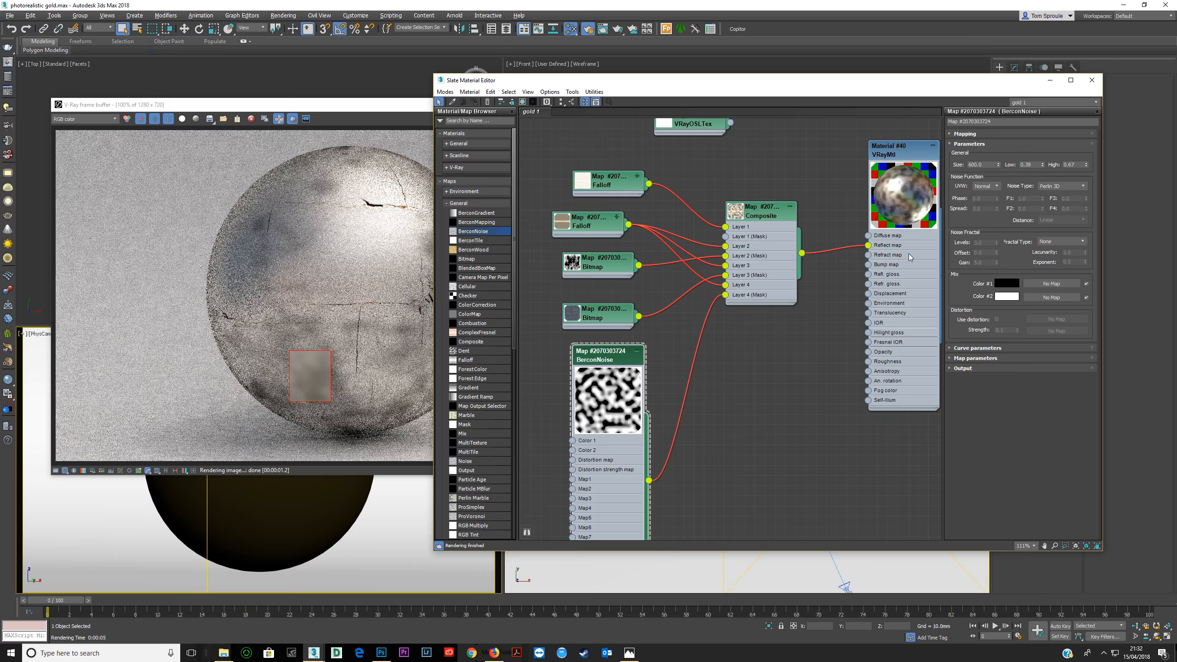
Open a preview window for the BerconNoise map, enlarge it and place it over the frame buffer.
right_click(605, 425)
left_click(651, 440)
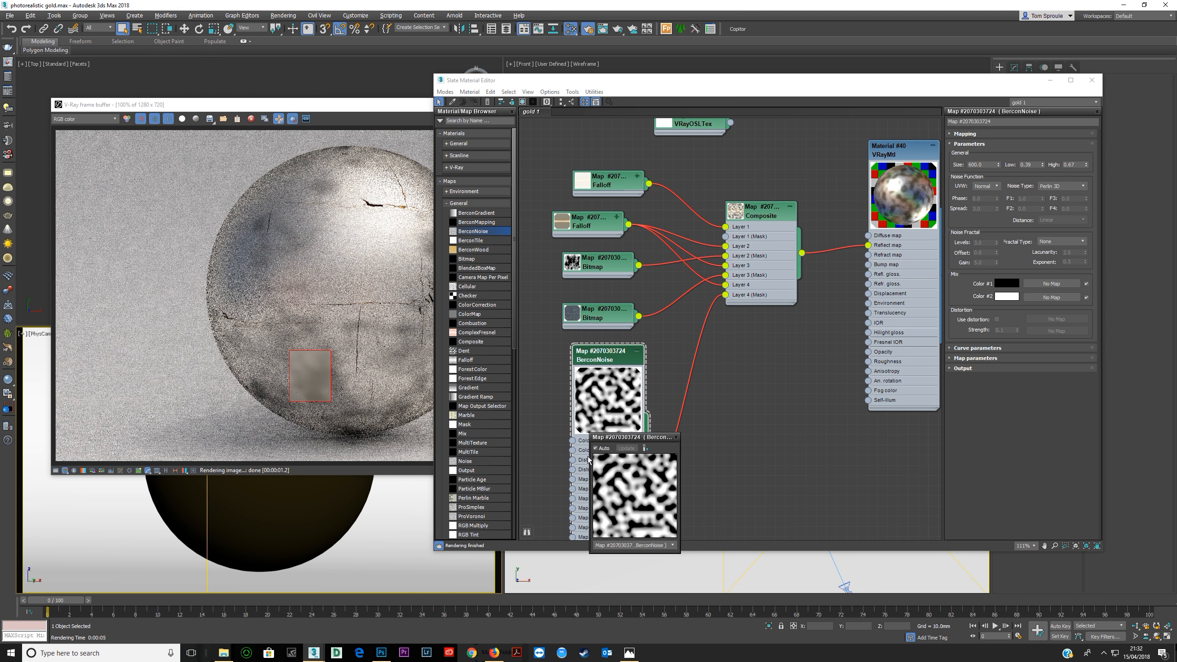
left_click_drag(590, 459, 368, 459)
left_click_drag(510, 438, 469, 124)
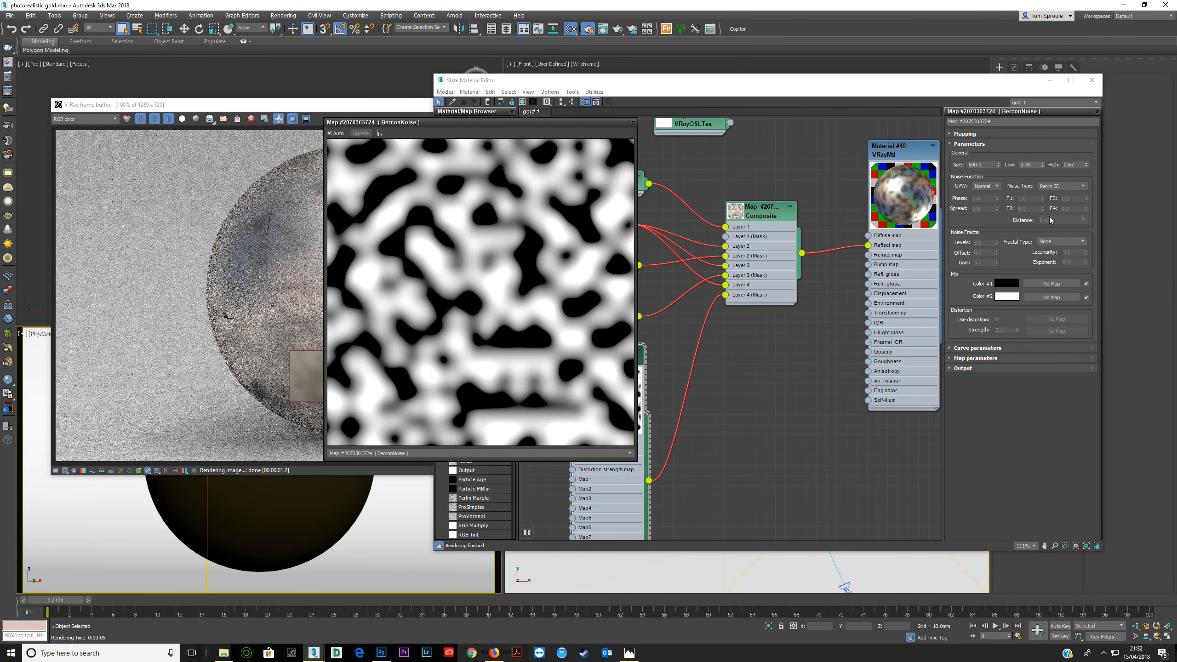
Compare the Perlin and Simplex noise types in the preview and set the BerconNoise type to Simplex 4D.
left_click(1055, 186)
left_click(1052, 195)
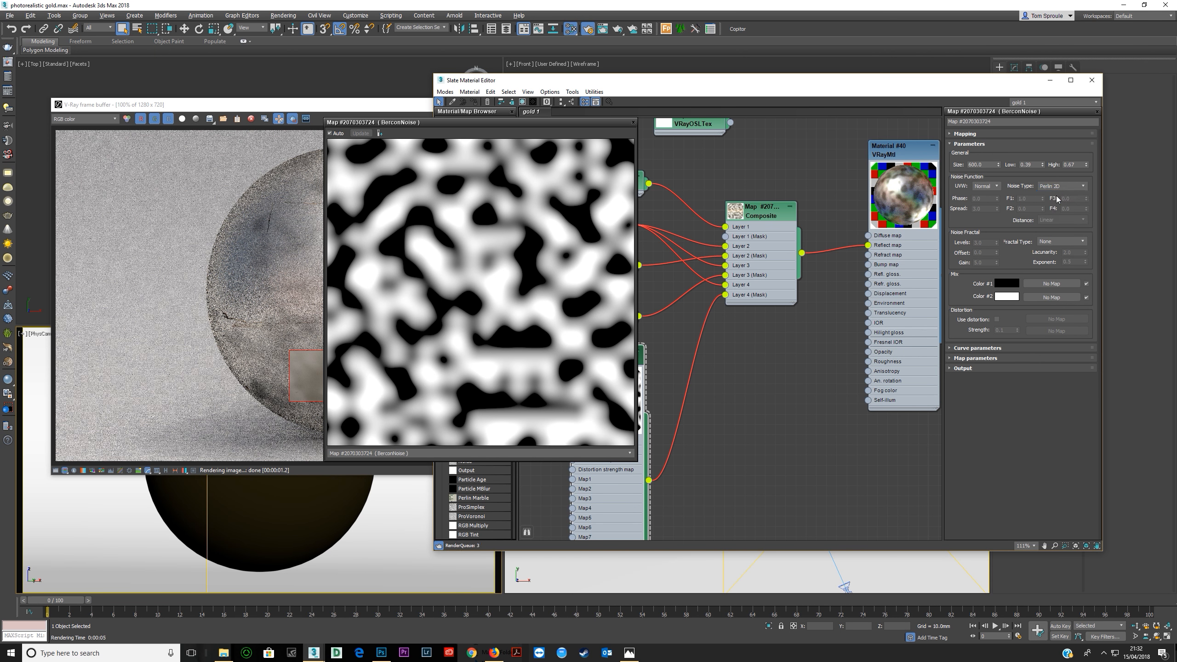
left_click(1061, 186)
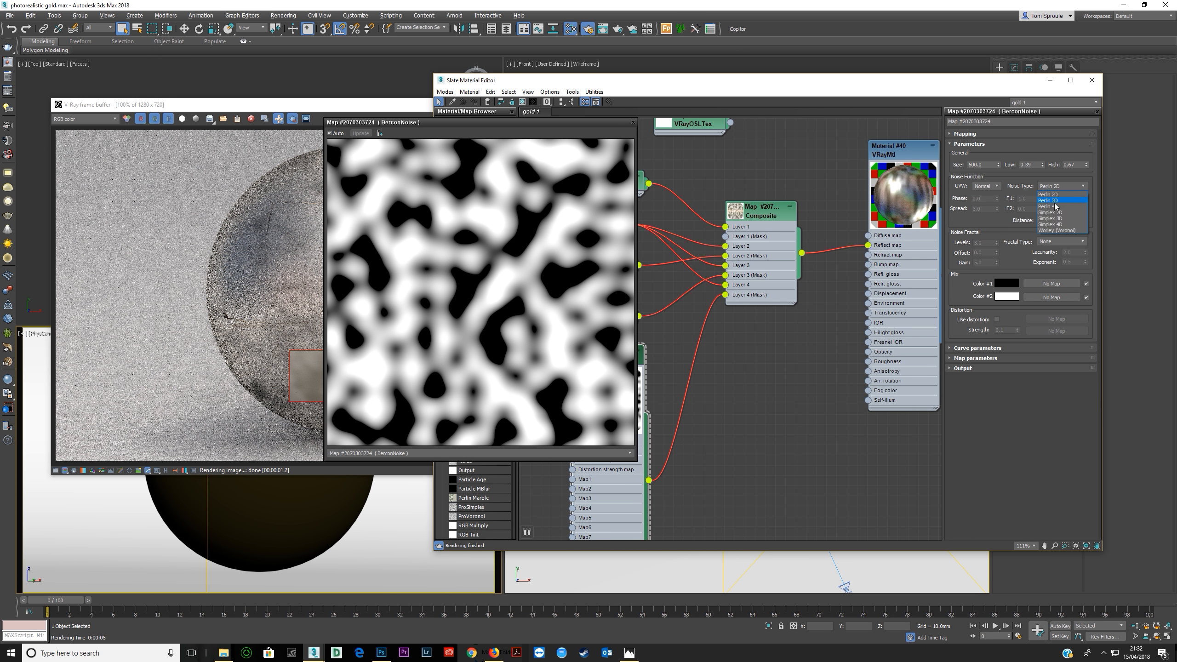
left_click(1056, 201)
left_click(1061, 186)
left_click(1057, 207)
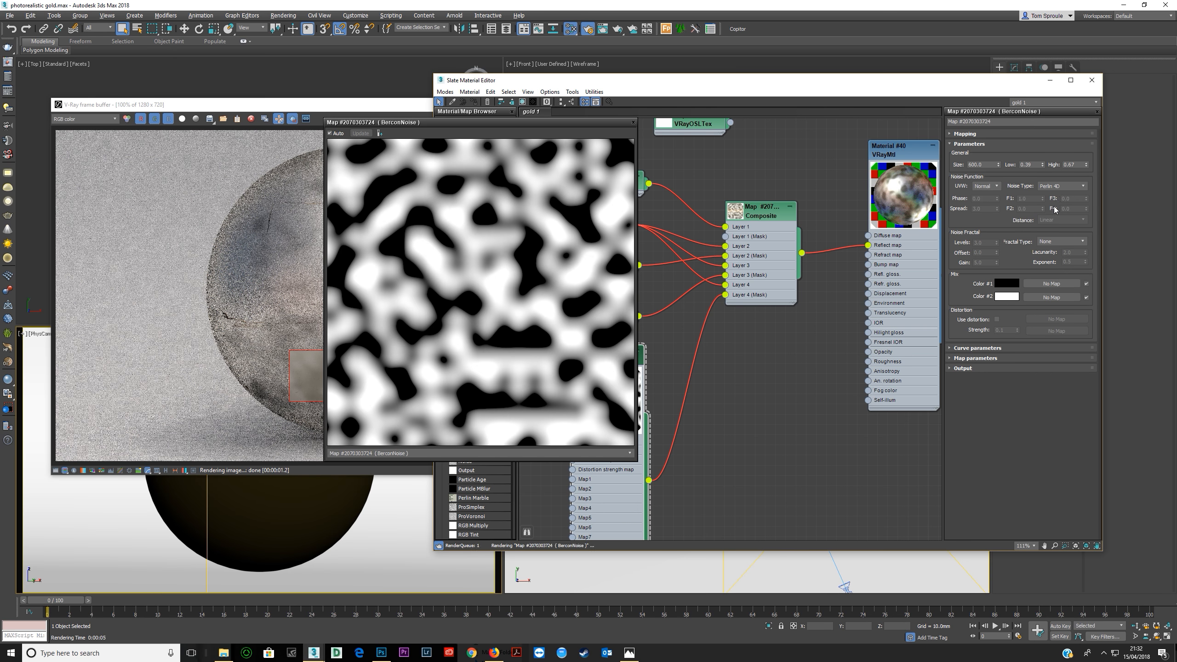
left_click(1061, 186)
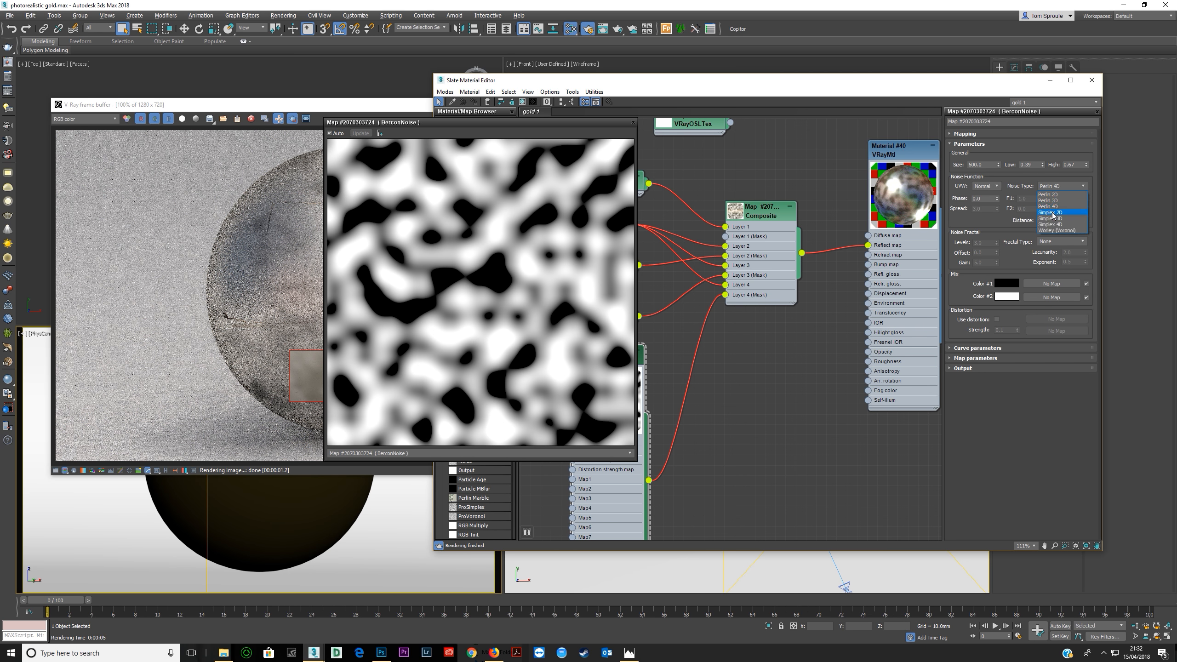
left_click(1051, 212)
left_click(1061, 186)
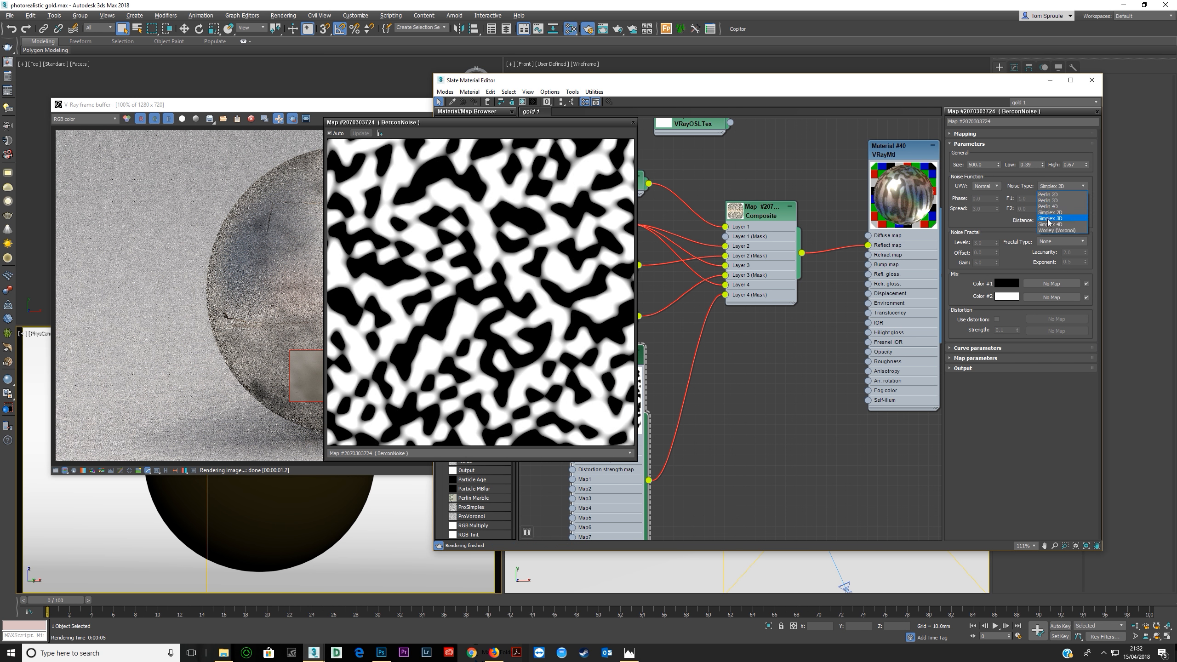
left_click(1051, 224)
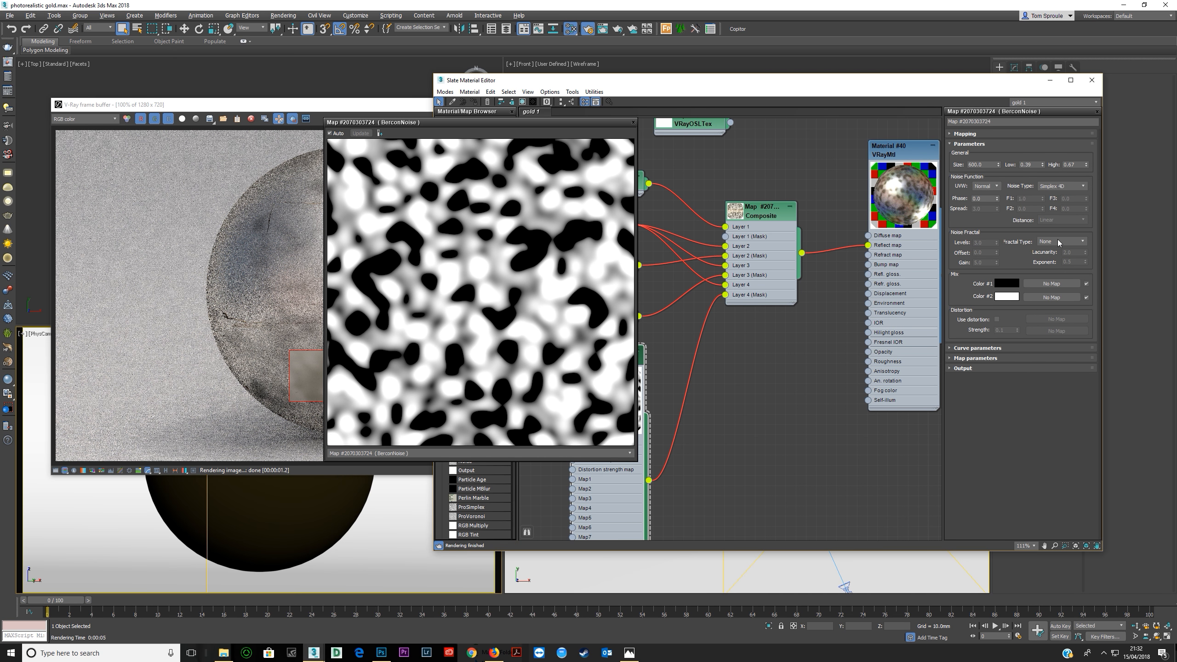
Try the Fractal option for the BerconNoise fractal type, ending on fBm.
left_click(1060, 242)
left_click(1055, 258)
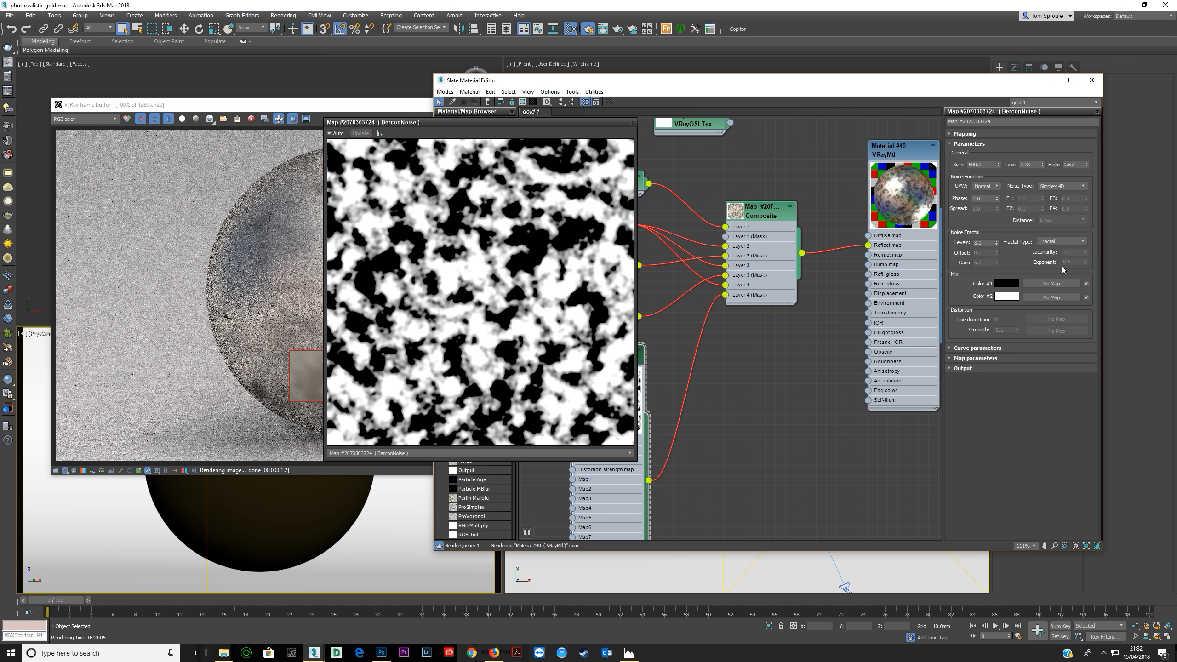
key("Down")
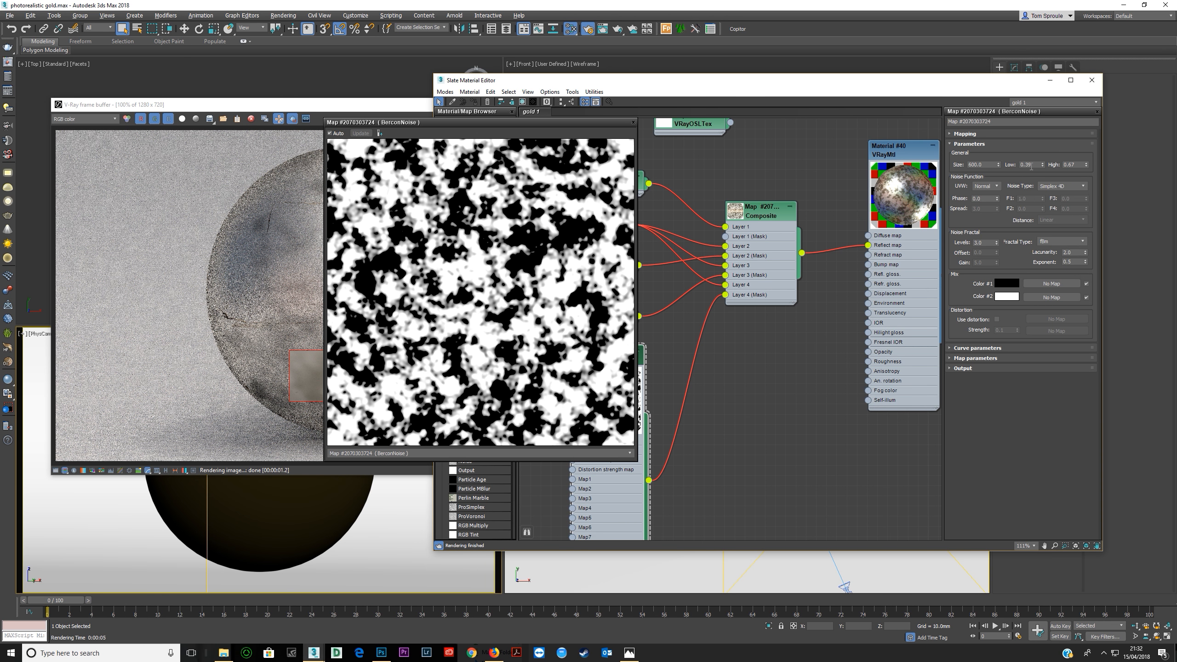
Raise the BerconNoise low threshold to 0.76 and set the high threshold to 1.0 to isolate sparse white patches.
left_click_drag(1042, 166, 1087, 153)
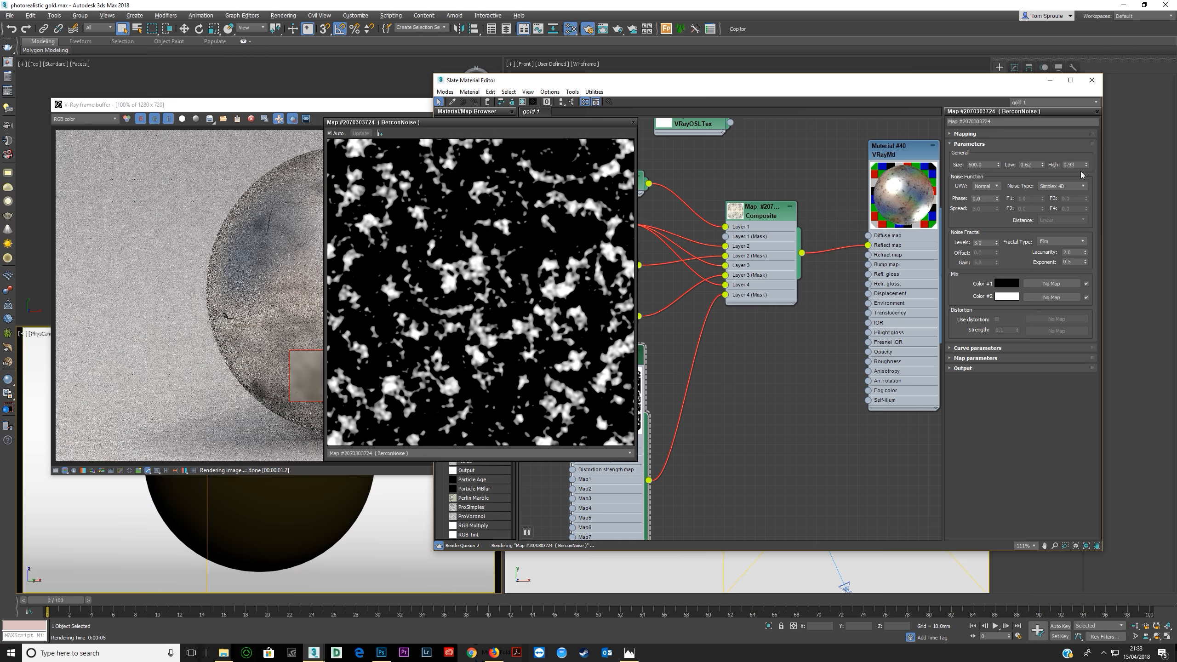
type("1")
key("Return")
left_click_drag(1042, 166, 1044, 157)
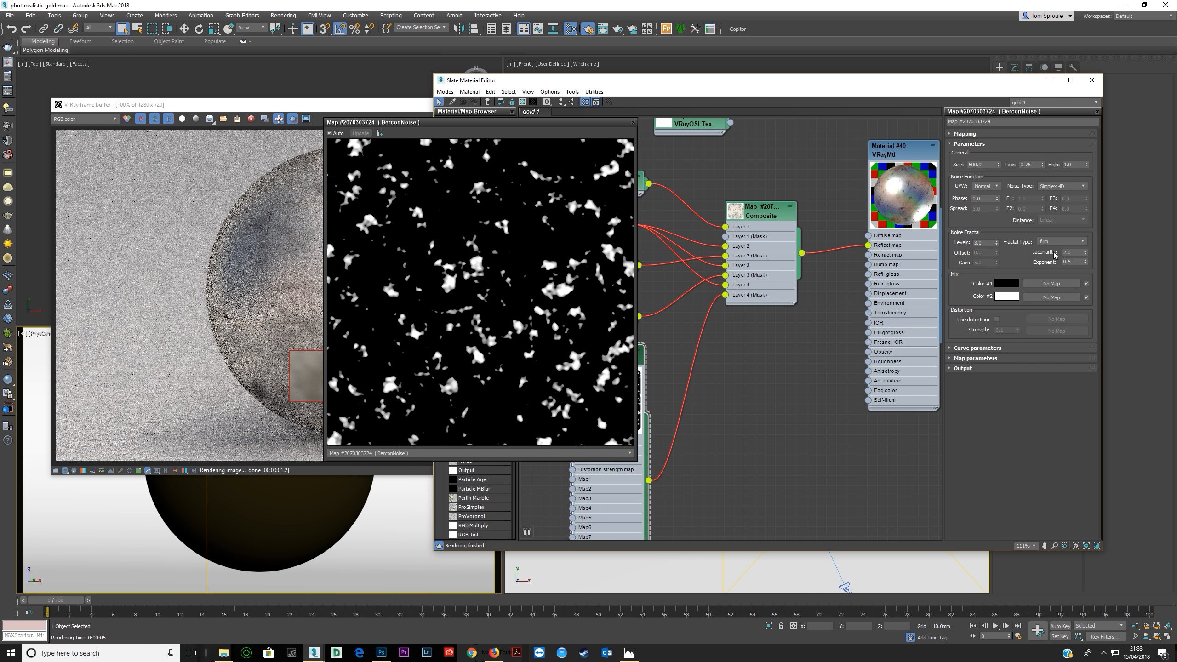
Compare fractal Levels values of 10, 3, 1 and 2 in the preview and set the BerconNoise Levels to 7.
double_click(982, 241)
key("Tab")
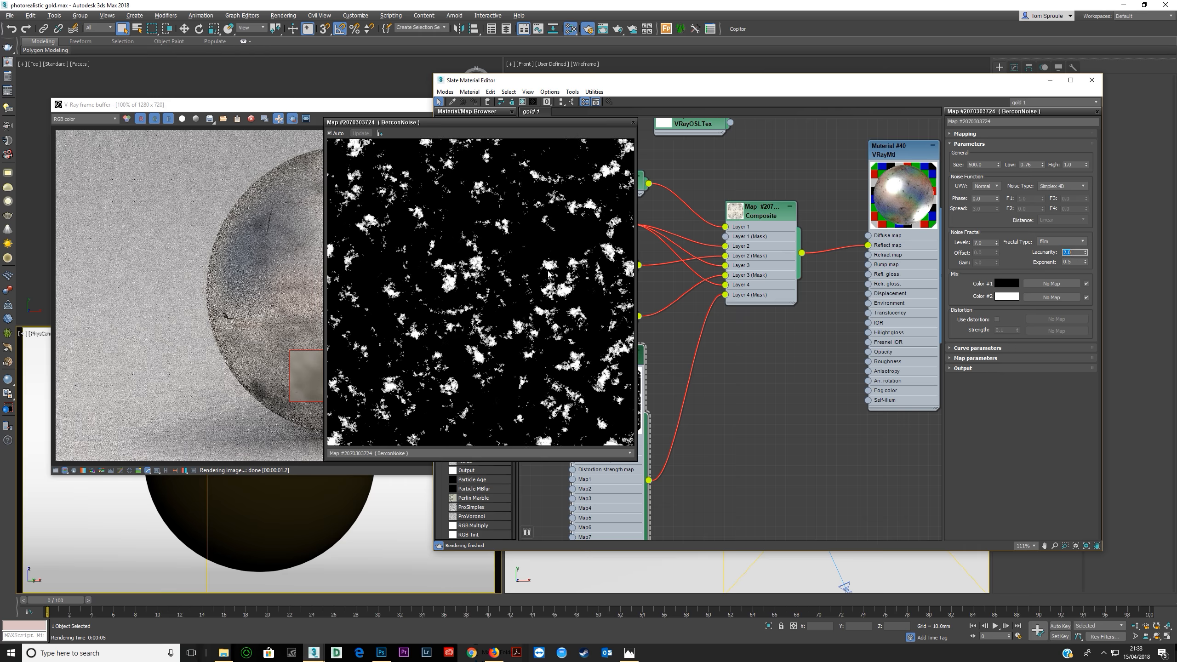
double_click(985, 242)
type("10")
key("Tab")
double_click(988, 242)
type("3")
key("Tab")
double_click(988, 242)
type("1")
key("Tab")
double_click(989, 243)
type("2")
key("Tab")
double_click(980, 242)
type("3")
key("Tab")
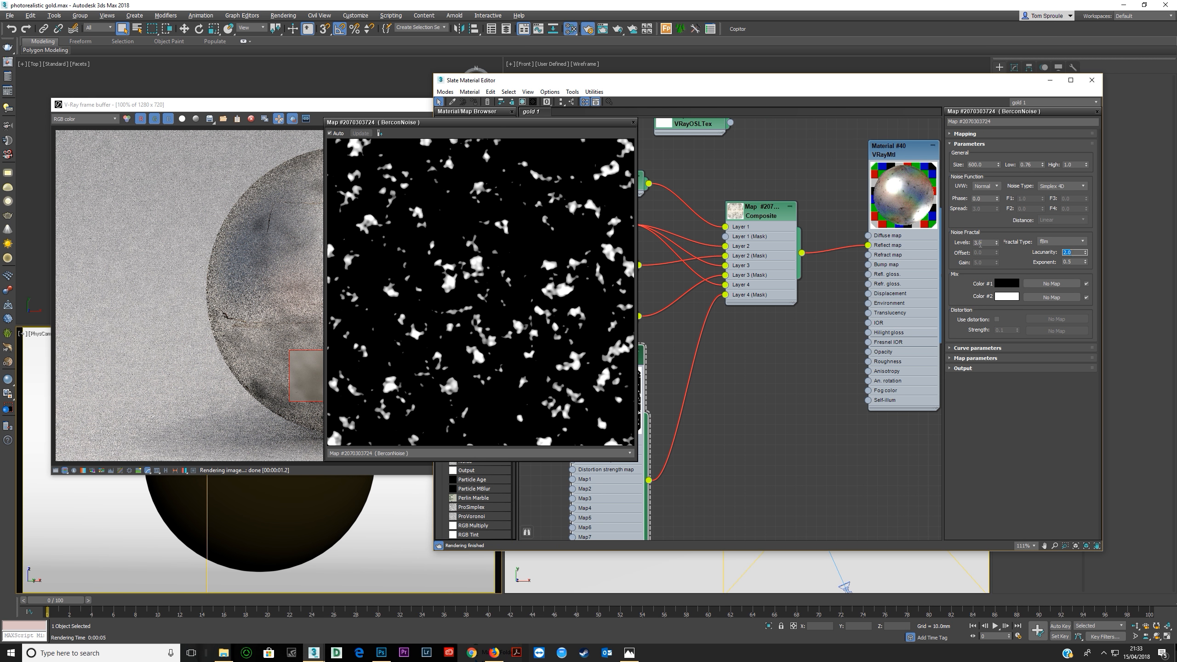
double_click(981, 243)
key("Tab")
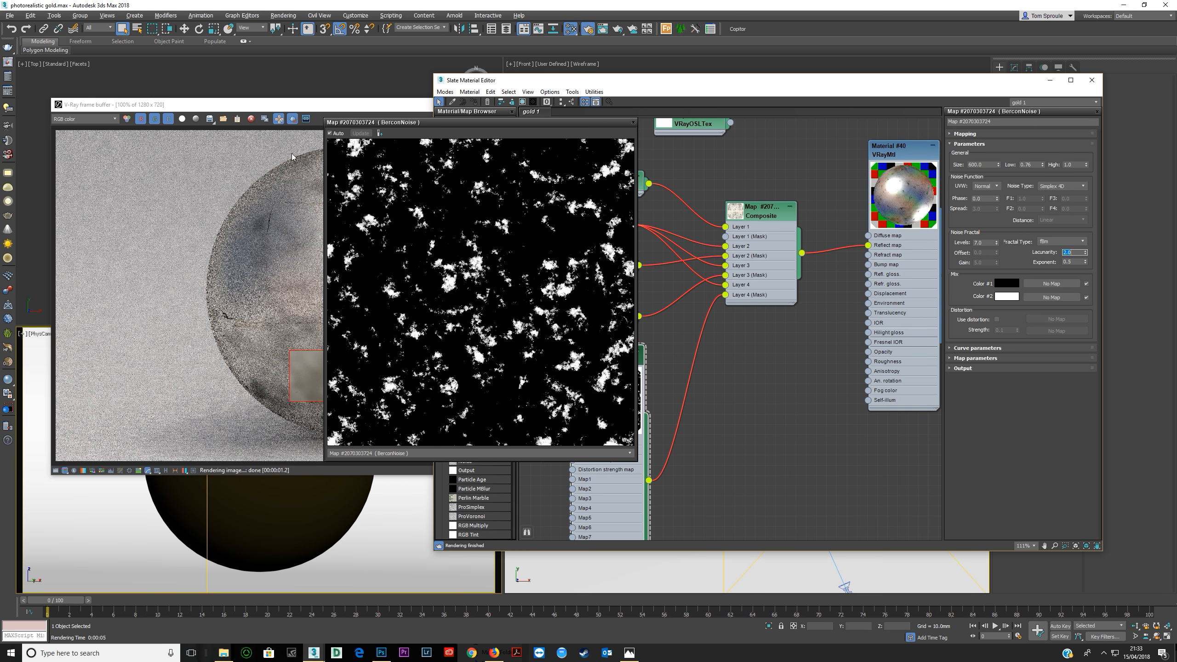
Render the scene, examine the noise-masked patches on the sphere up close, and close the frame buffer and noise preview.
left_click(299, 135)
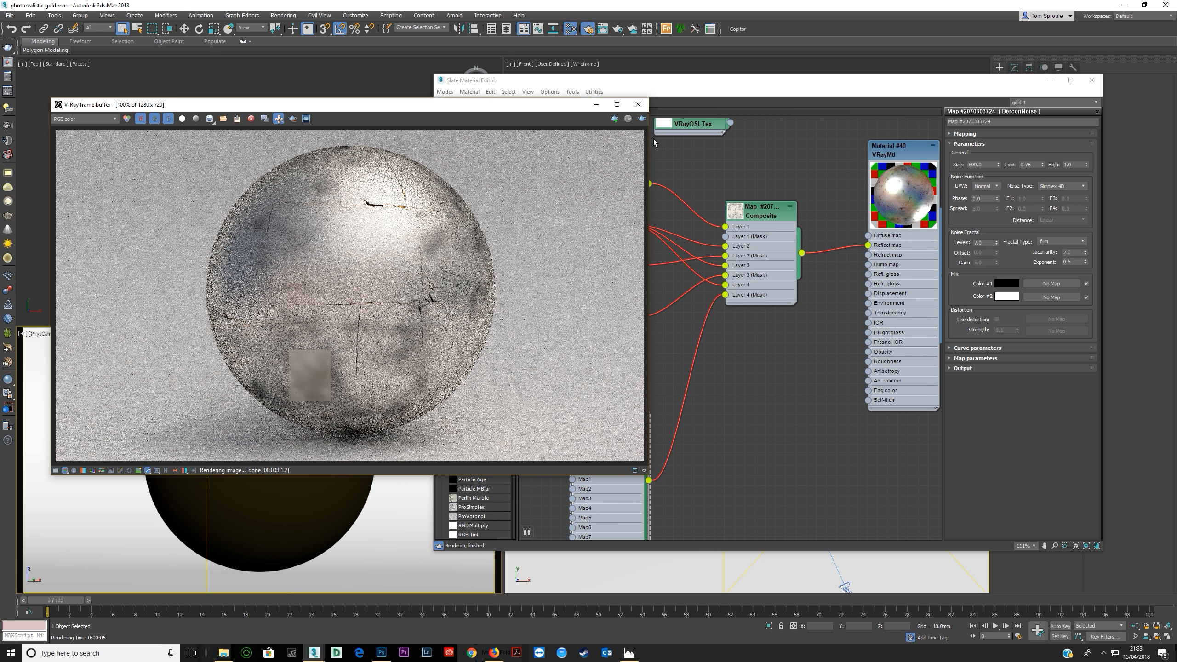
left_click(642, 118)
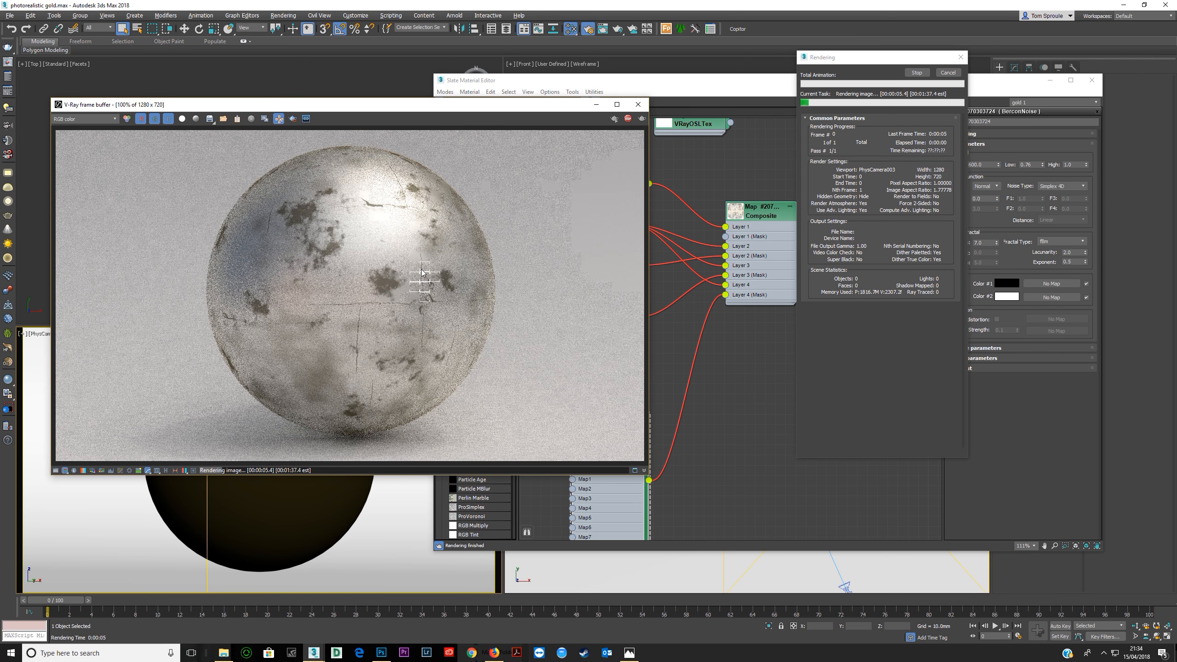
scroll(416, 278, "up", 1)
scroll(427, 283, "down", 2)
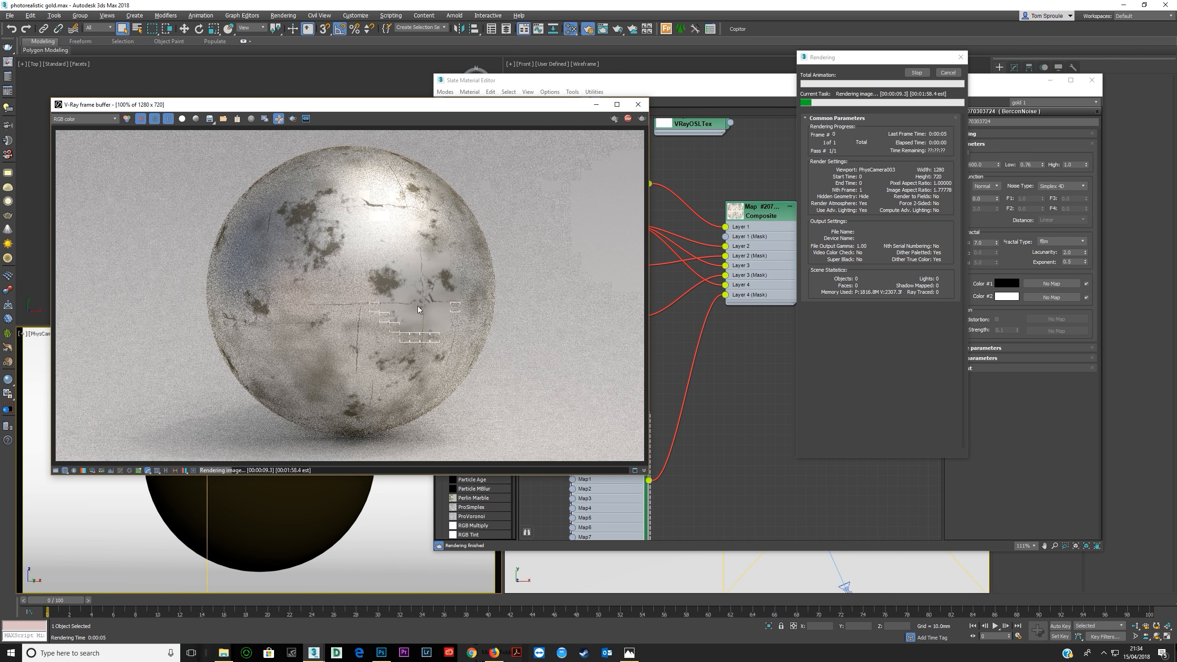
scroll(445, 301, "up", 1)
scroll(384, 357, "down", 1)
scroll(402, 337, "up", 1)
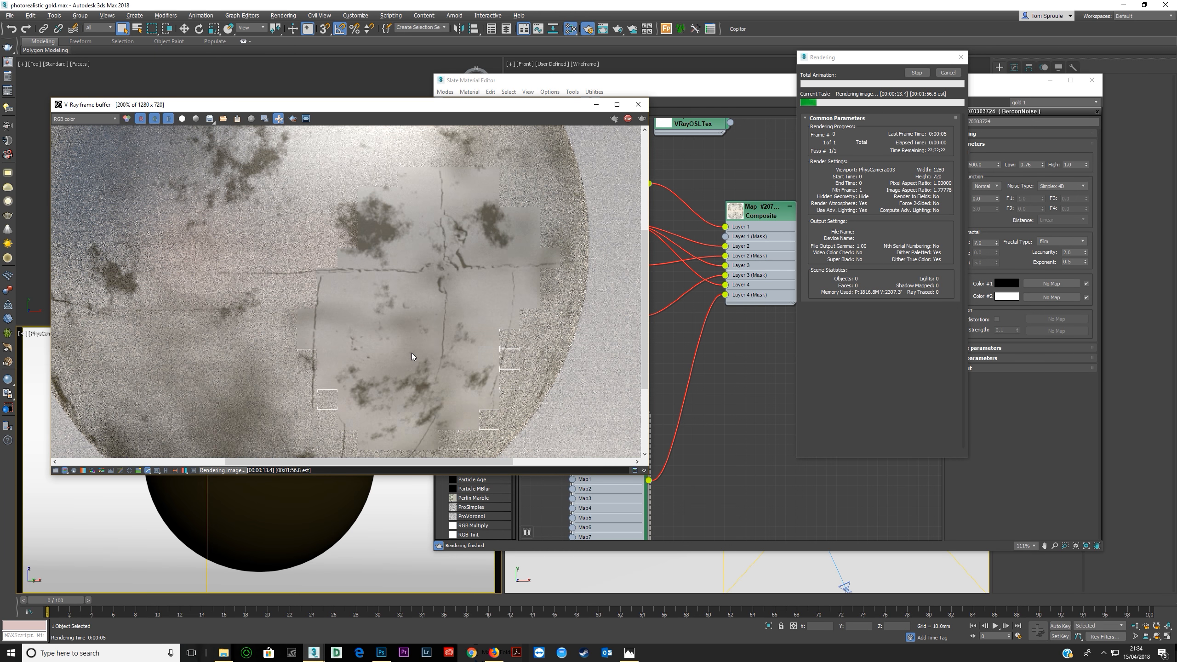
scroll(412, 353, "down", 1)
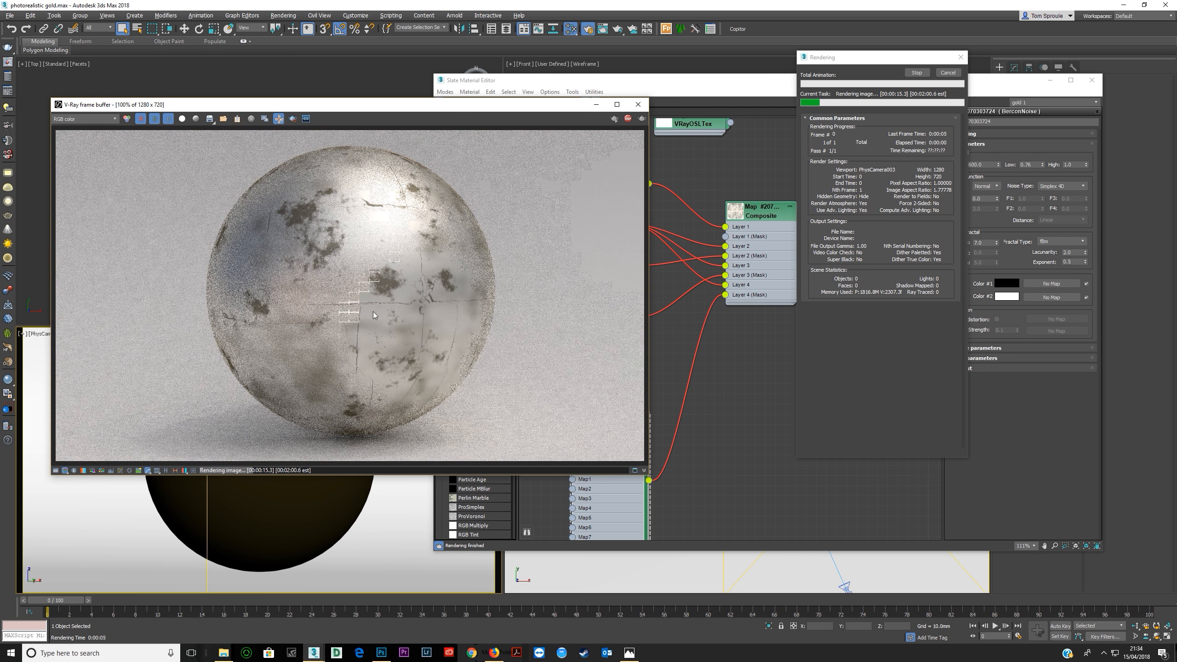
scroll(384, 284, "up", 2)
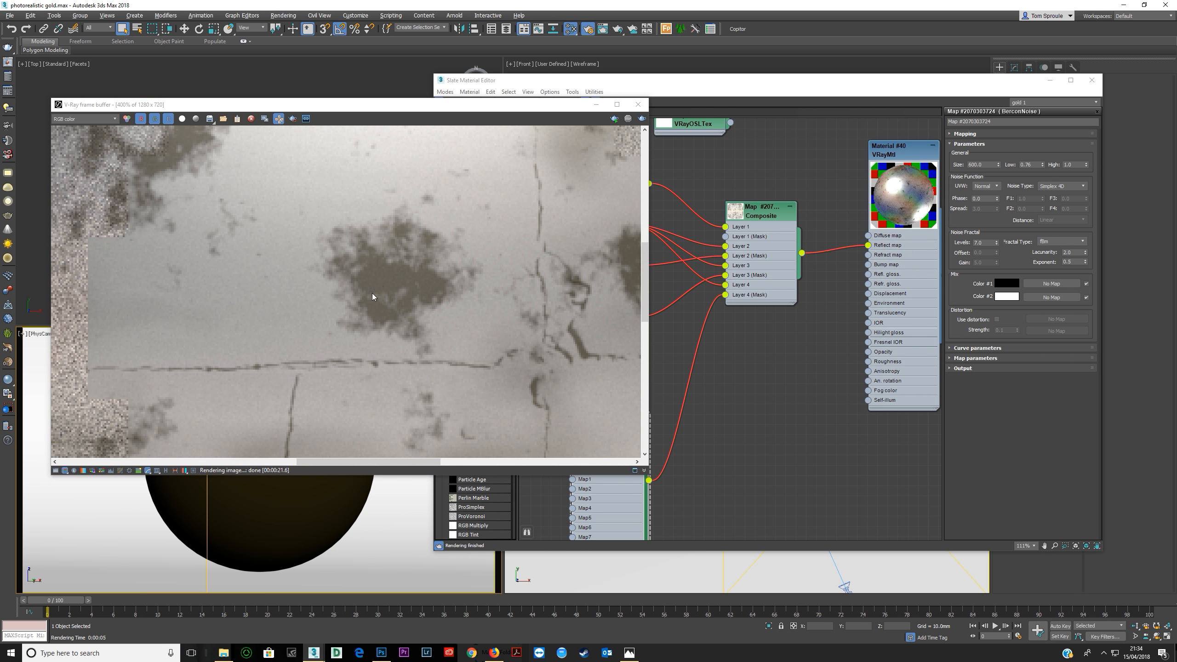
left_click(638, 105)
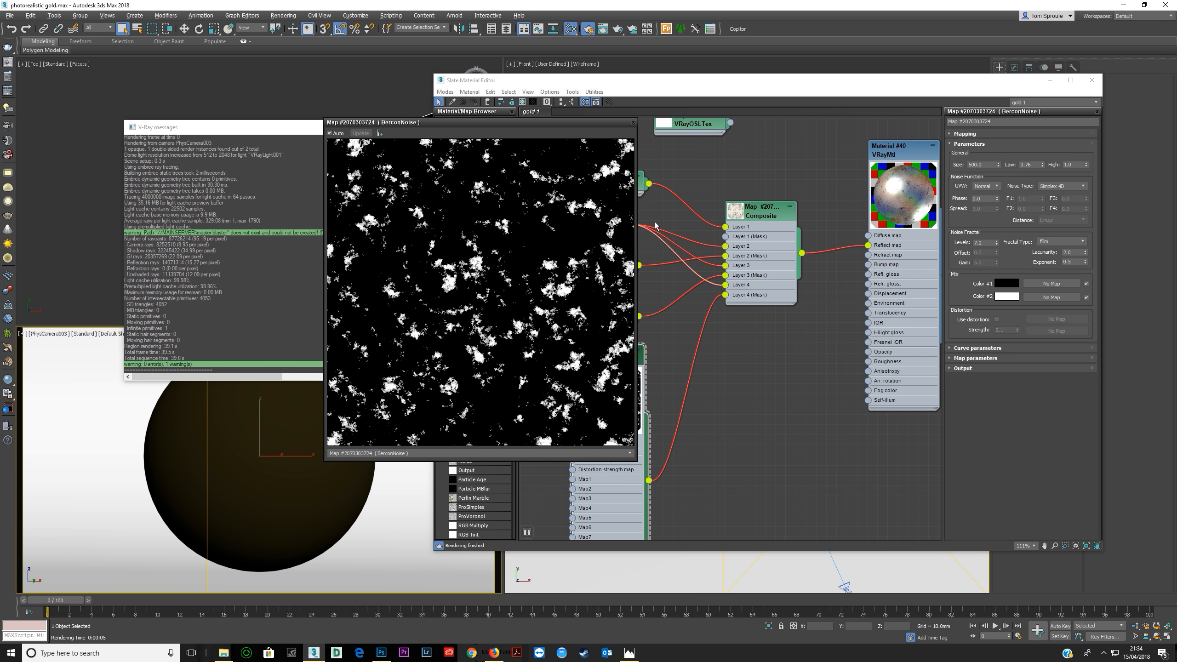
left_click(632, 123)
Move the brown Falloff aside and change its map type to Composite, keeping the old map as a sub-map.
middle_click_drag(613, 261, 675, 275)
left_click_drag(661, 245, 600, 235)
left_click_drag(621, 232, 611, 232)
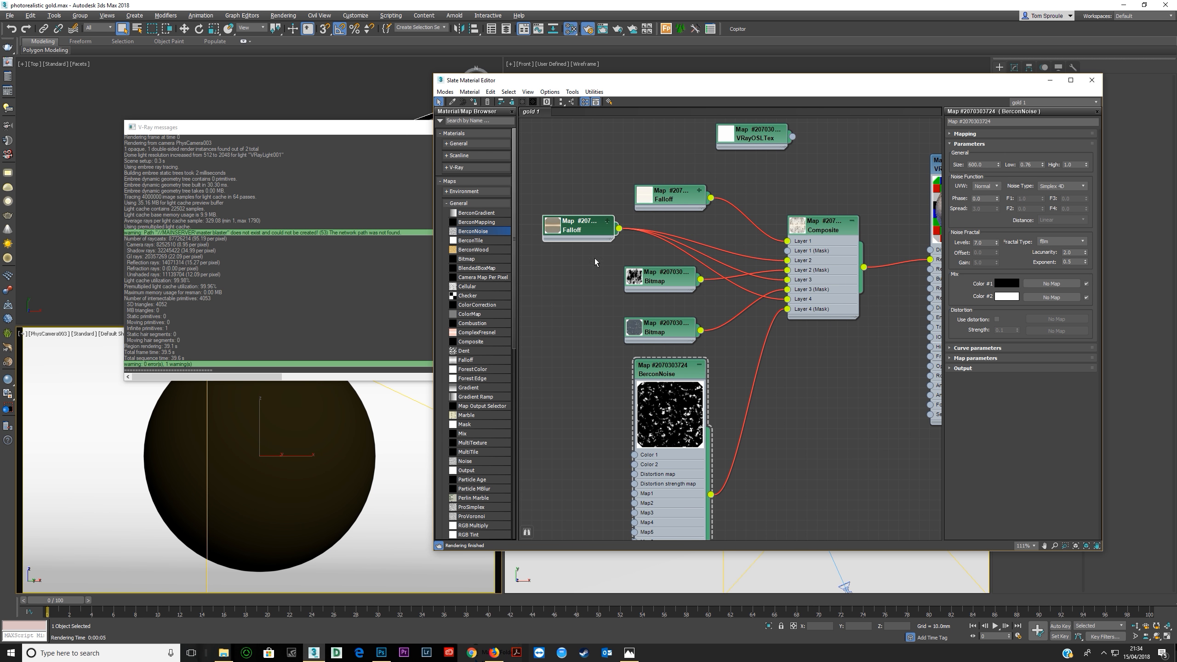
right_click(618, 228)
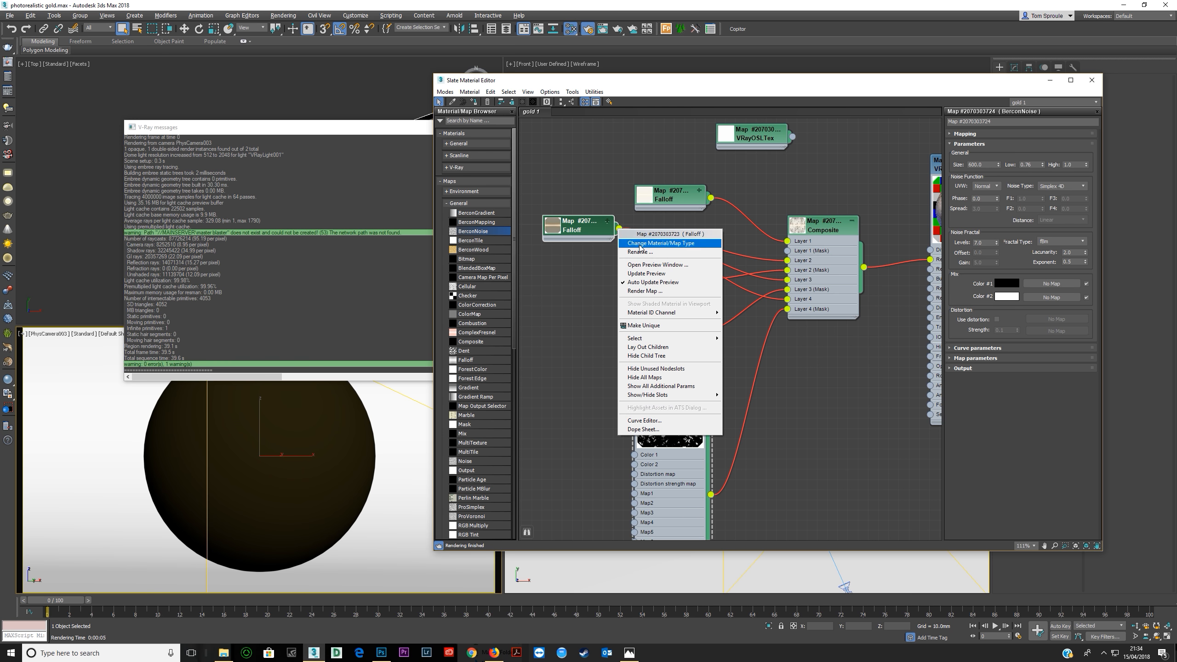
left_click(661, 243)
left_click(512, 224)
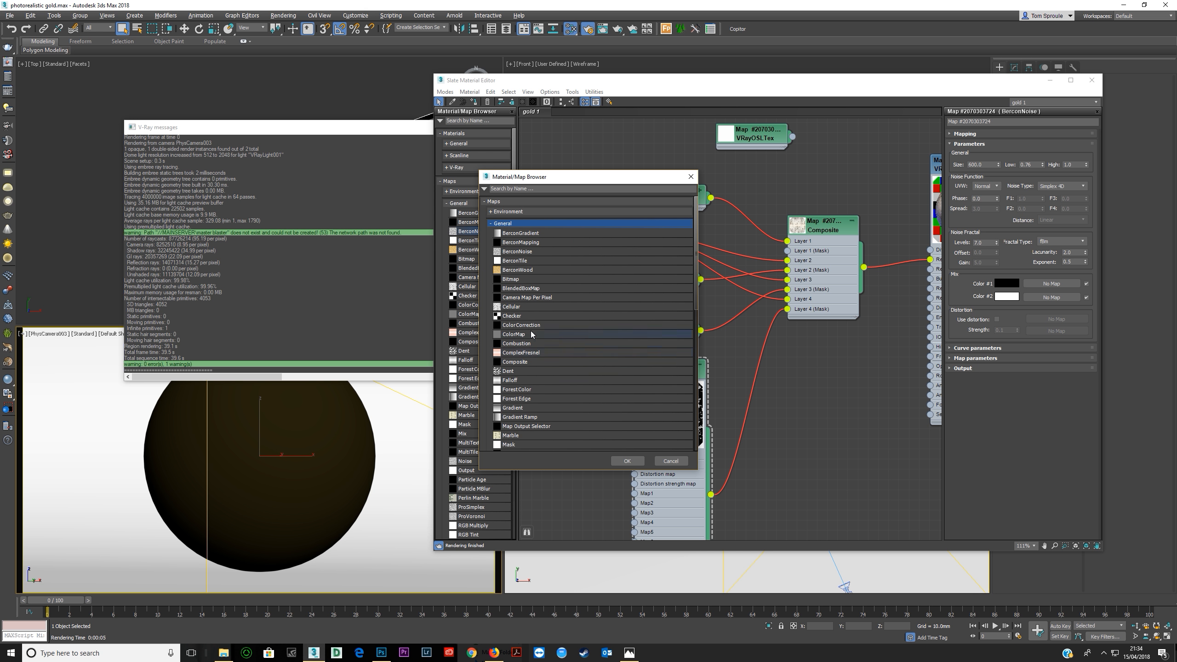
double_click(524, 363)
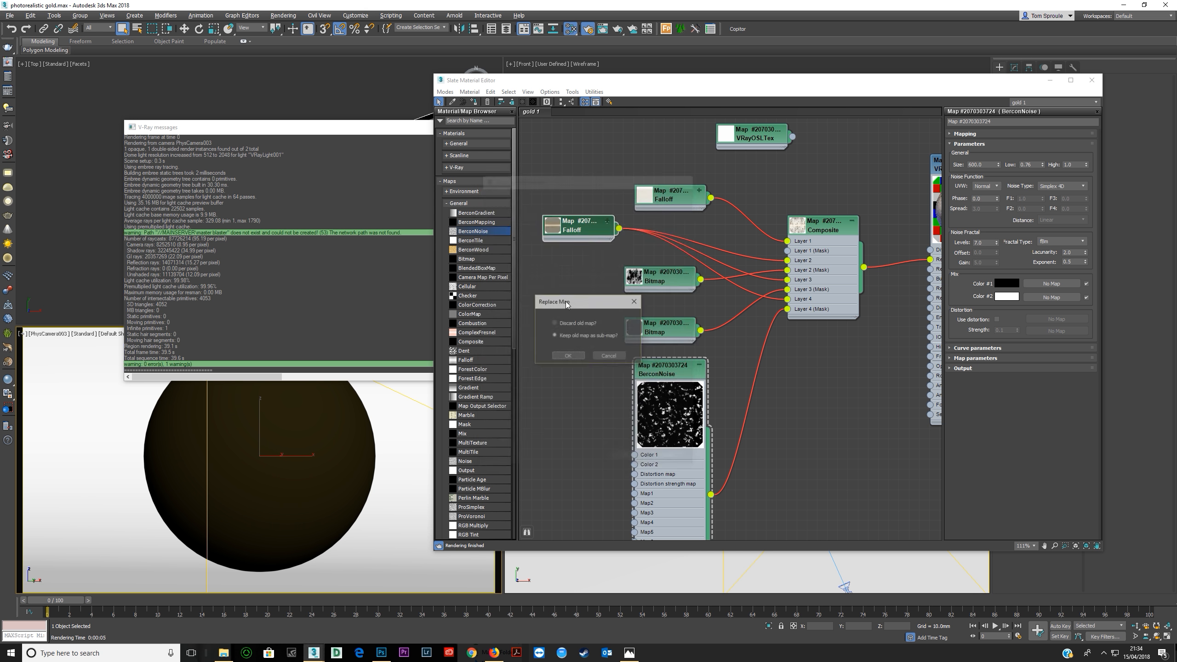
left_click(587, 335)
left_click(569, 356)
Reposition the new Composite node, open its parameters and add a second layer.
left_click_drag(592, 238, 609, 230)
double_click(602, 239)
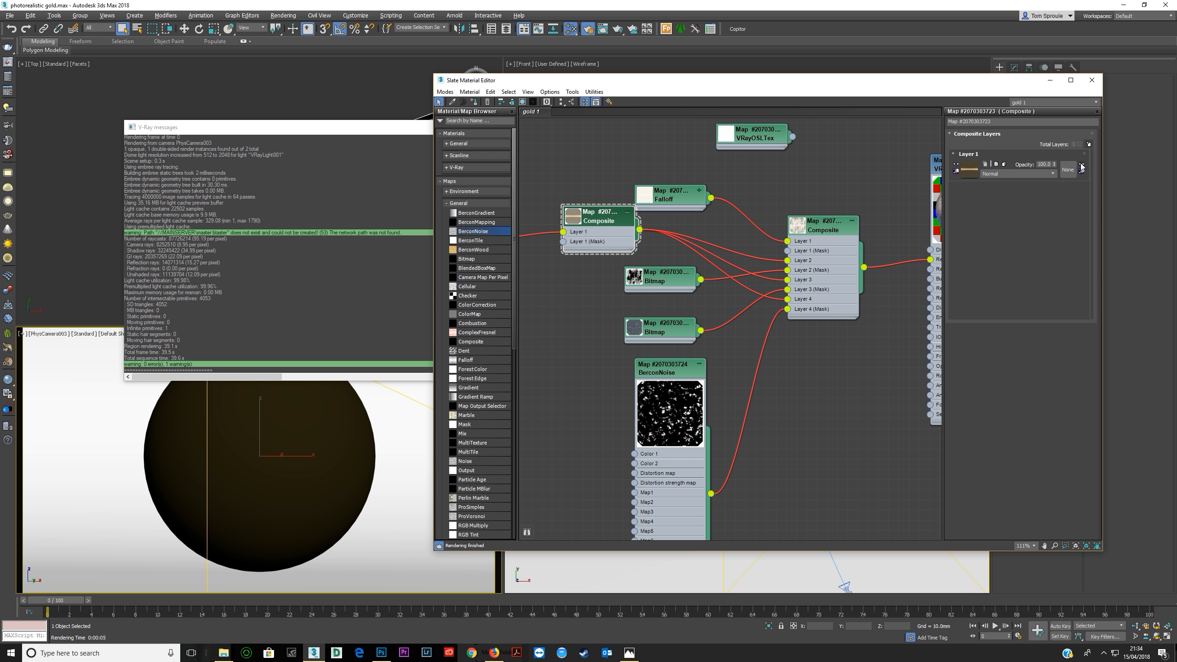
left_click(1088, 145)
Duplicate the BerconNoise node, collapse both previews and connect the copy to Layer 2 of the new Composite.
middle_click_drag(688, 328, 813, 316)
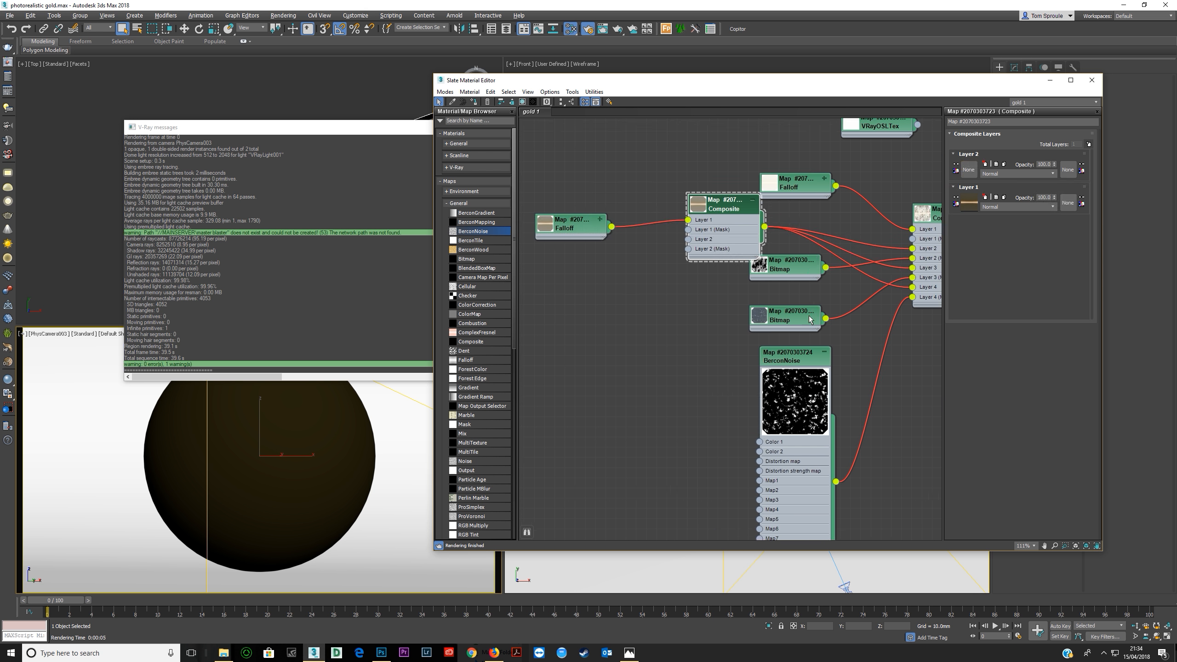
mouse_move(789, 388)
left_mouse_down()
mouse_move(622, 356)
mouse_move(707, 378)
mouse_move(633, 384)
mouse_move(559, 355)
left_mouse_up()
double_click(701, 385)
double_click(580, 367)
middle_click_drag(597, 348, 629, 369)
left_click_drag(640, 428, 718, 259)
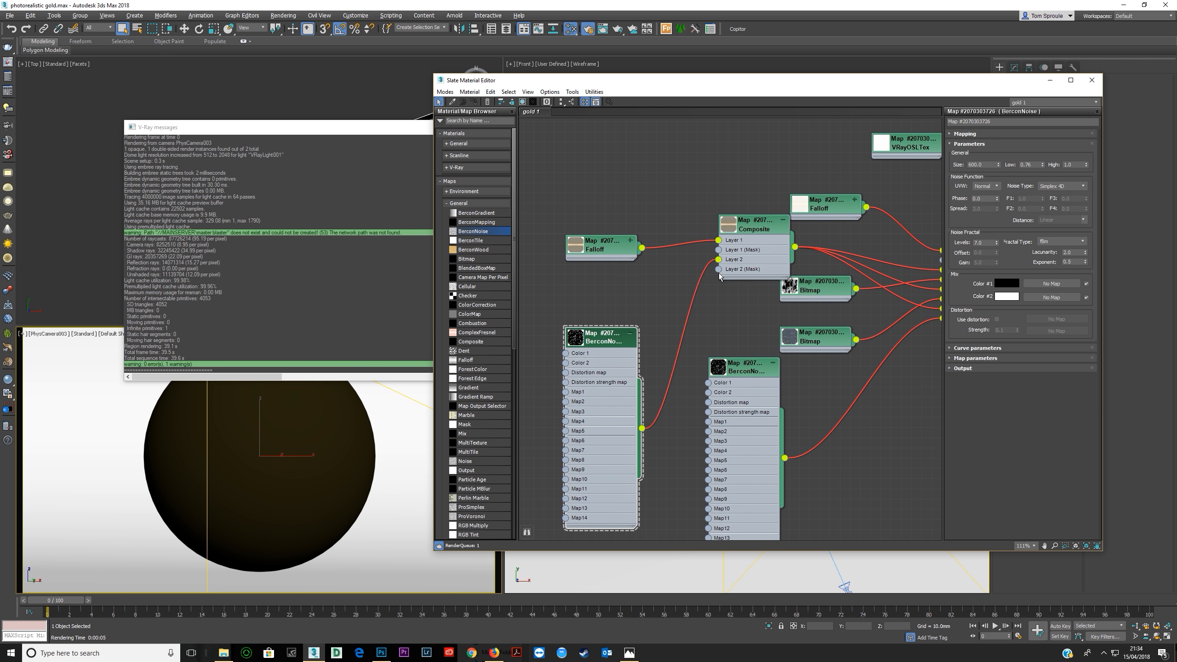
Set the blend mode of Layer 2 in the new Composite map to Multiply.
double_click(743, 269)
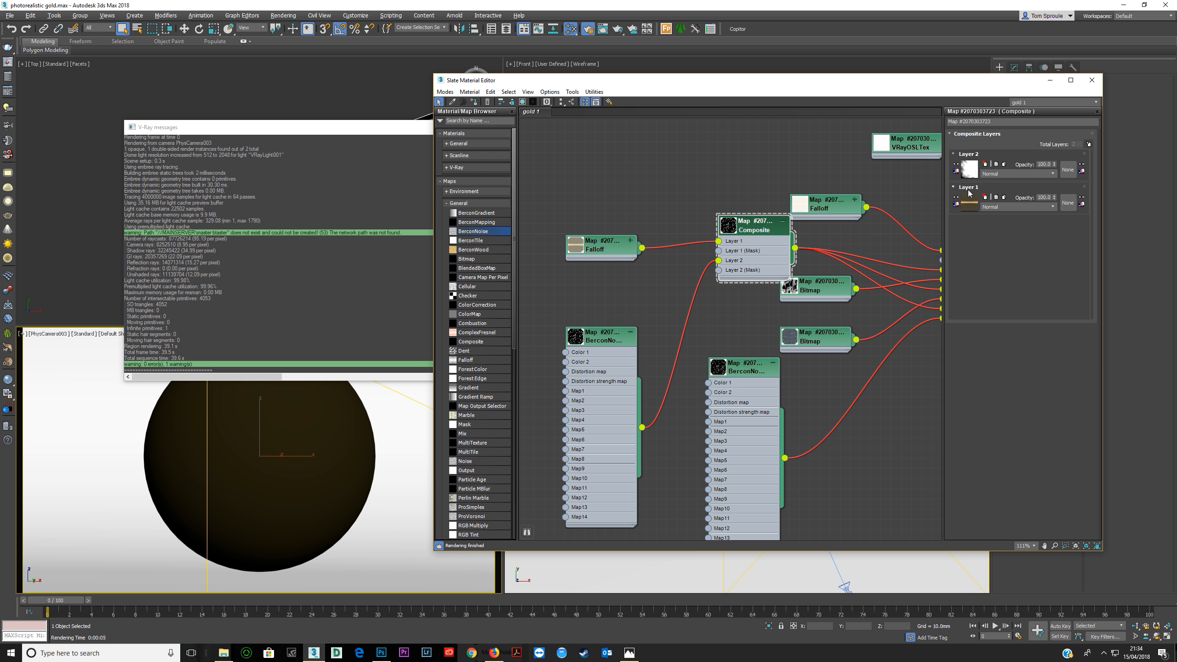
left_click(996, 173)
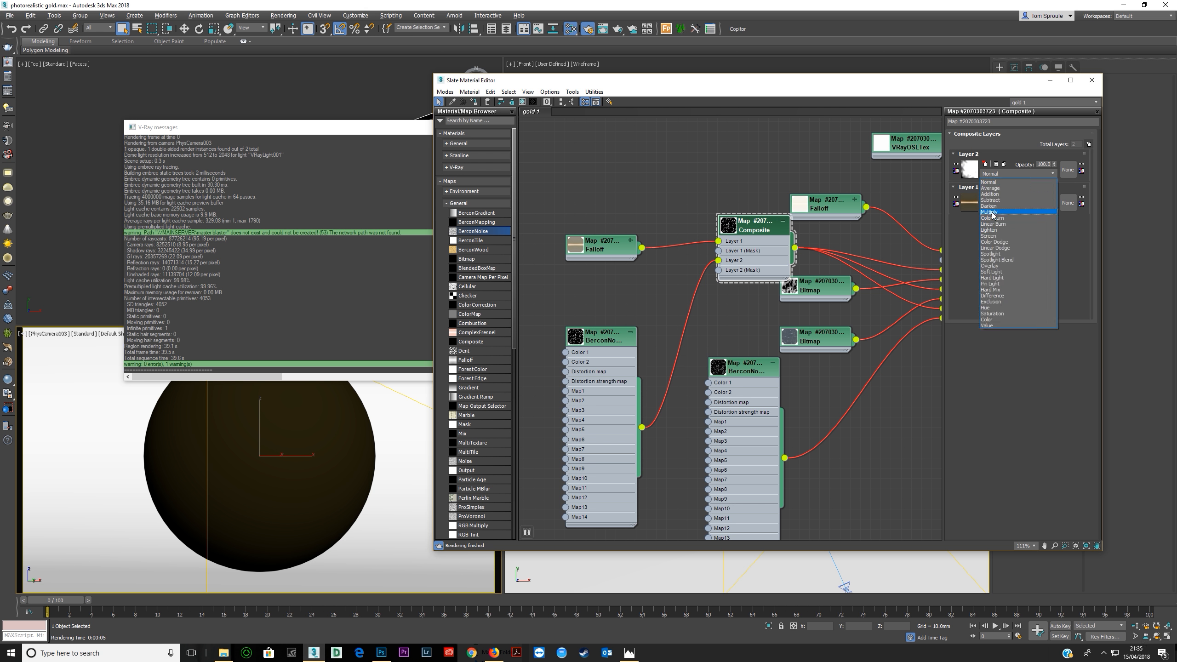
left_click(989, 211)
Open the duplicated BerconNoise parameters and set Low to 0 and High to 0.1.
middle_click_drag(667, 329, 632, 298)
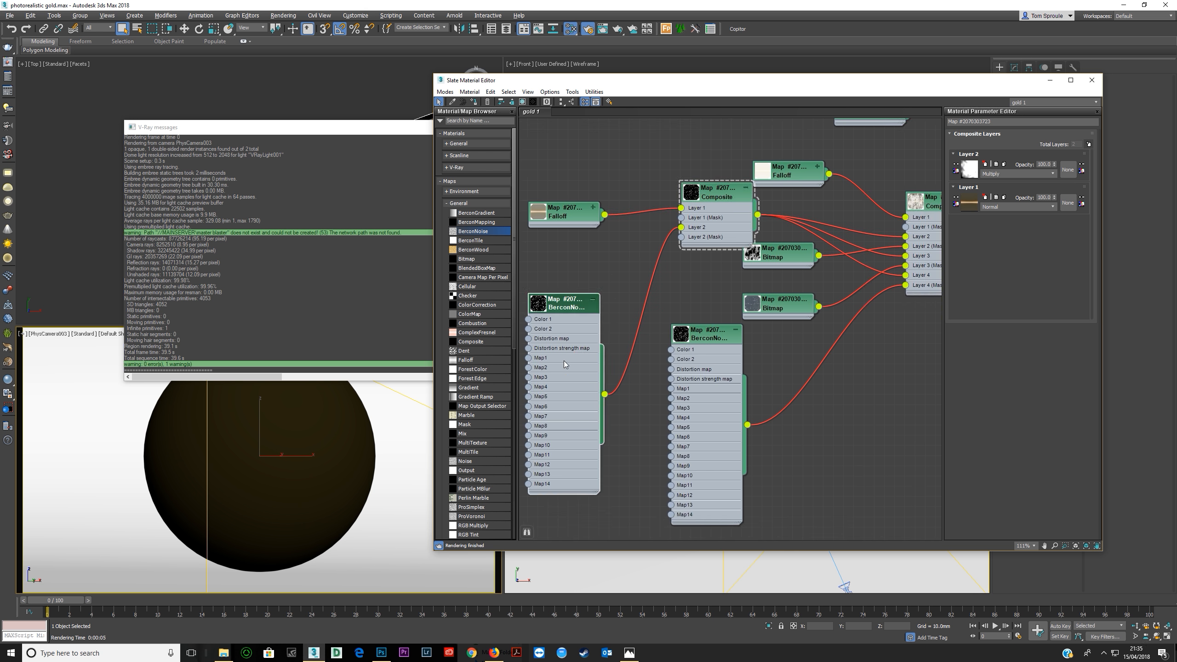
double_click(563, 361)
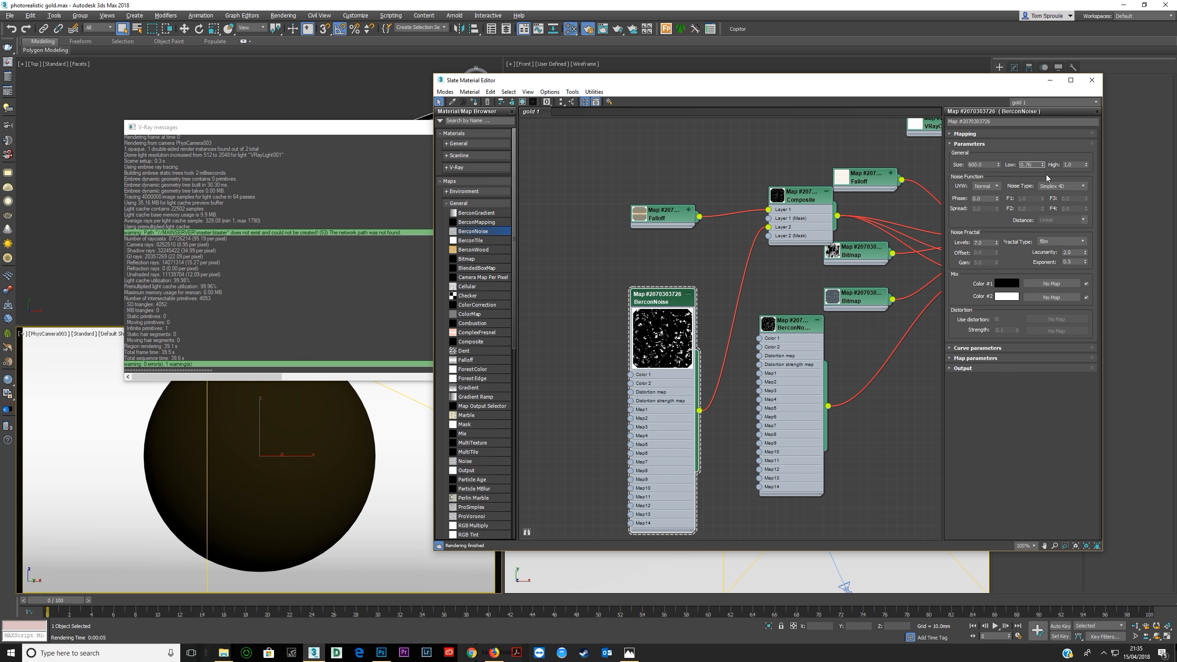
type("0")
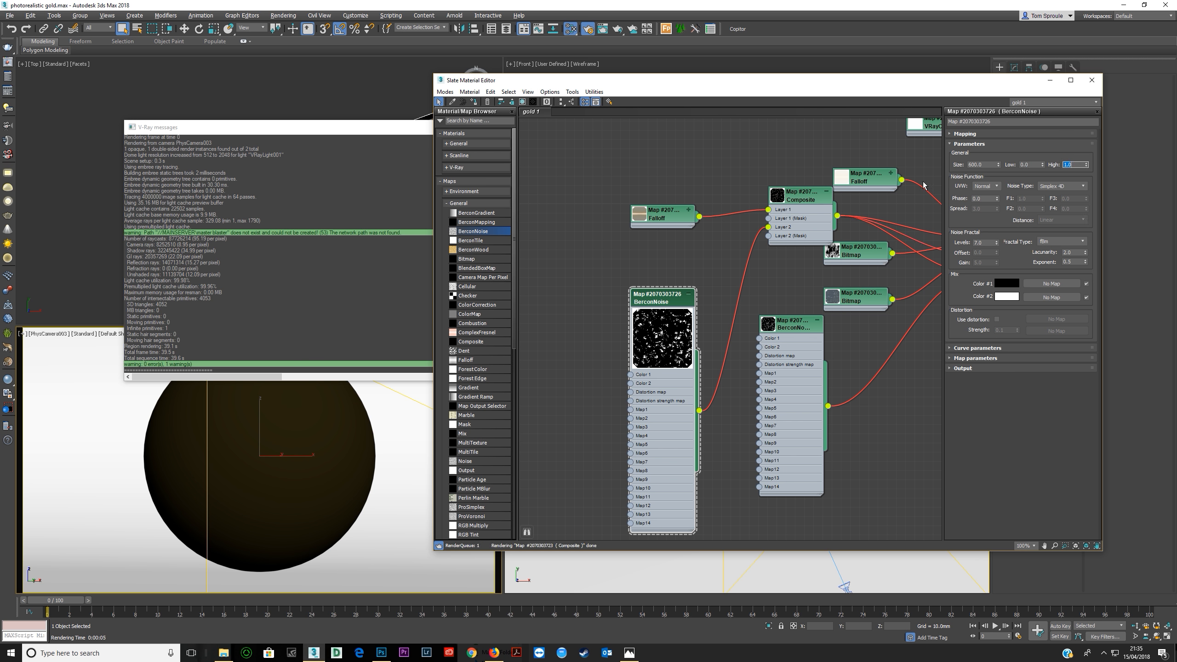
key("Tab")
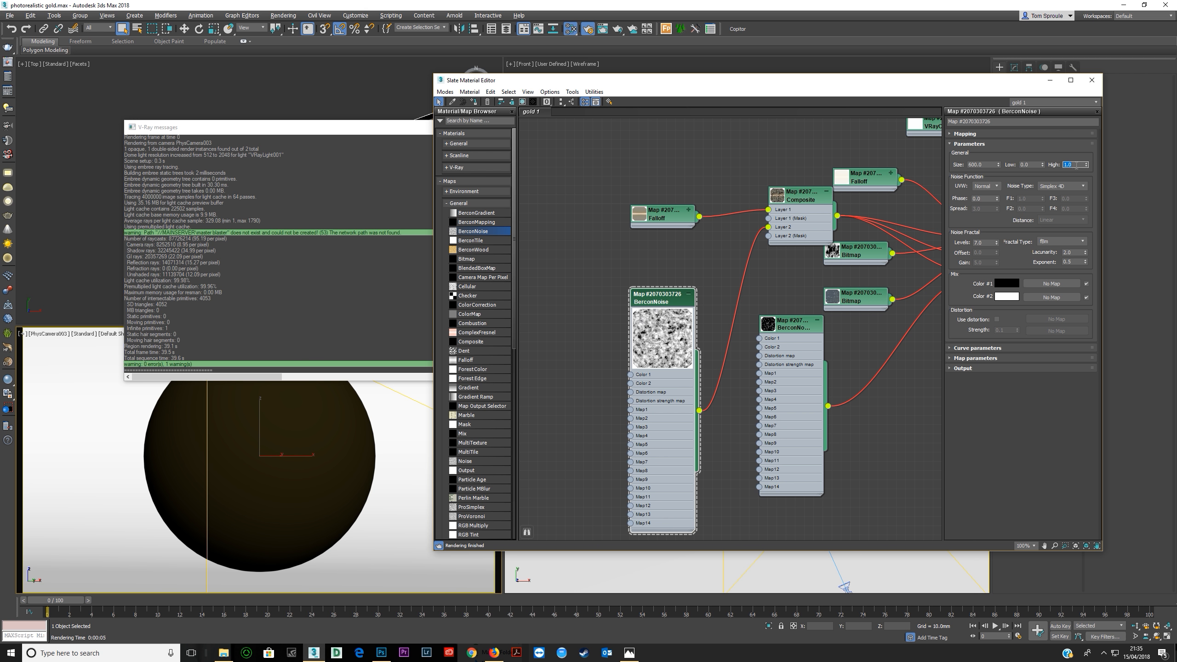
key("Return")
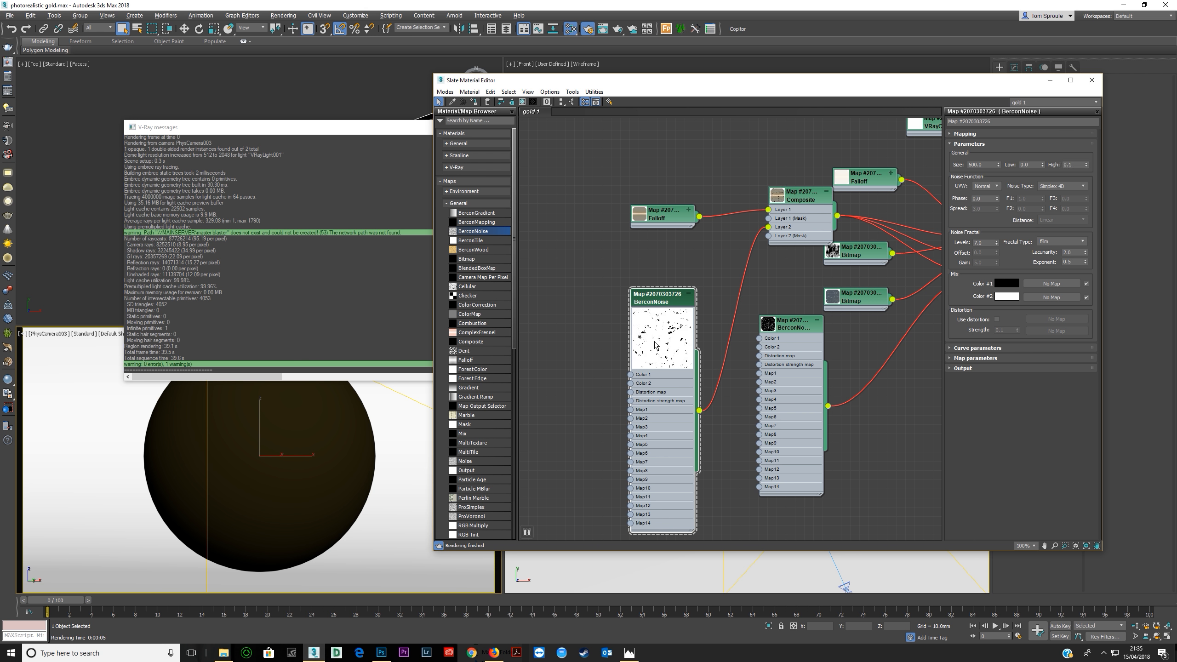
scroll(931, 340, "up", 1)
middle_click_drag(931, 341, 885, 351)
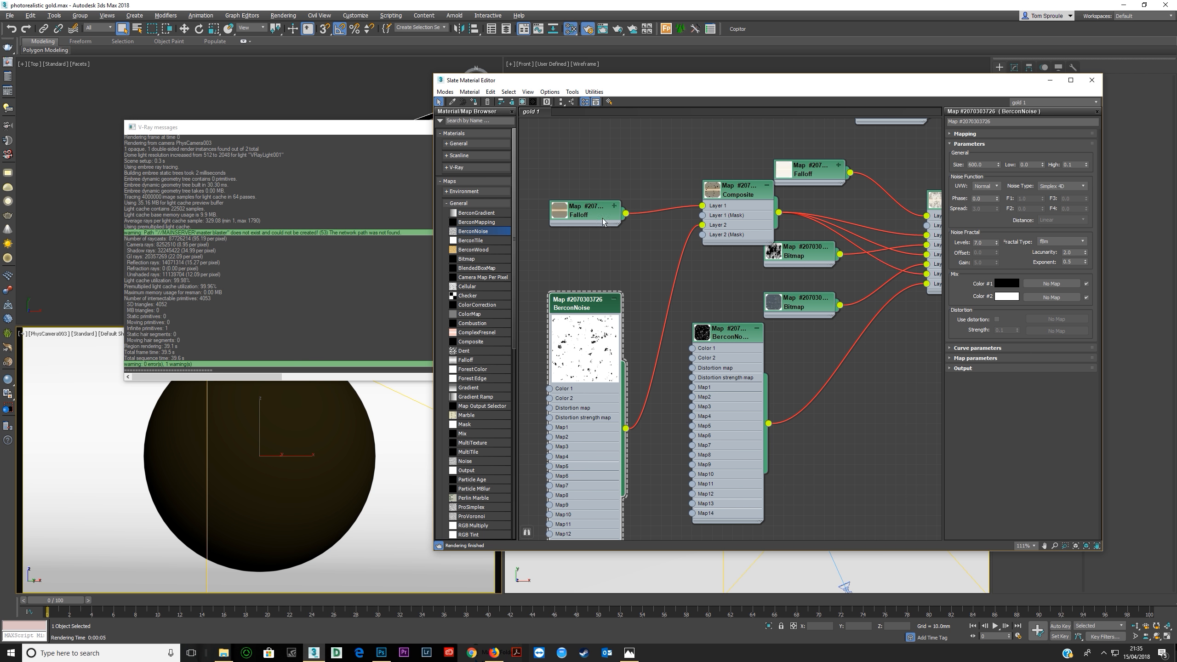
Sample the brown from the Falloff preview for Color #1 of the BerconNoise copy, darken it and raise its saturation.
left_click(1006, 283)
left_click(193, 140)
left_click(561, 218)
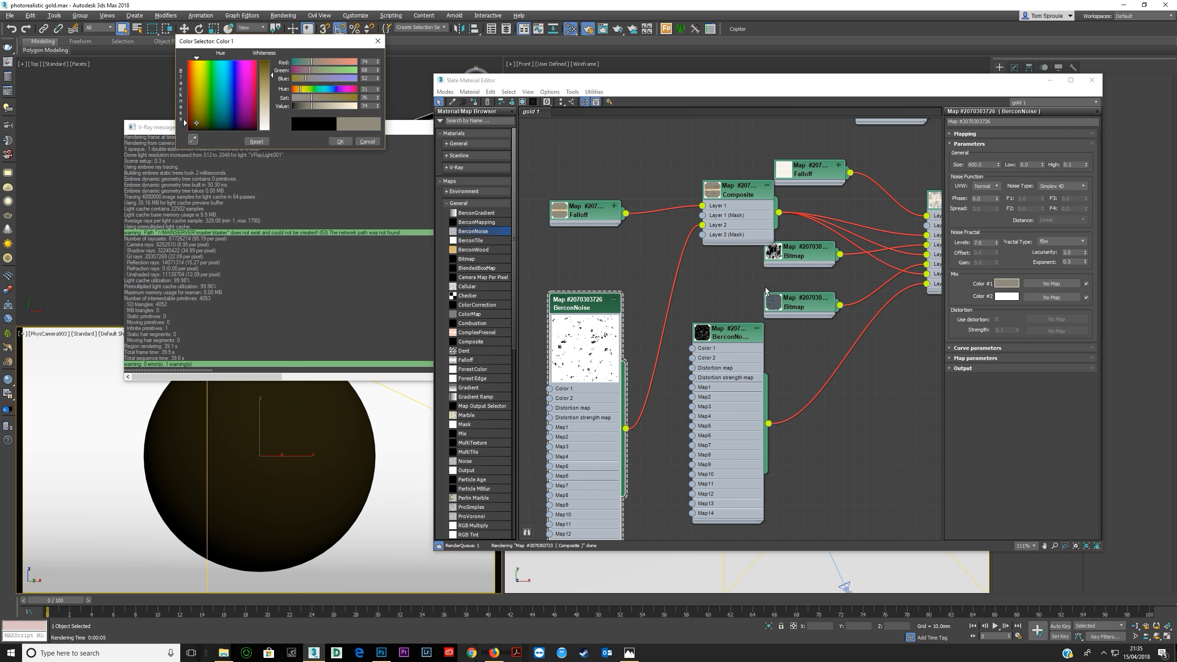
left_click_drag(304, 108, 295, 106)
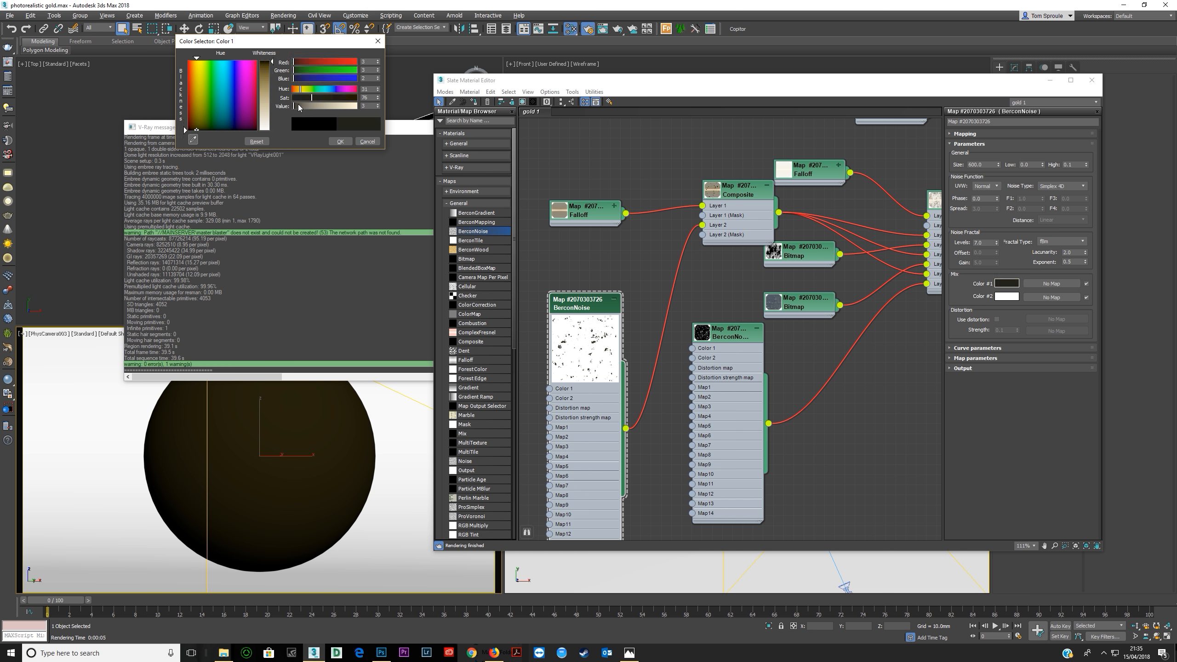
left_click_drag(321, 100, 333, 98)
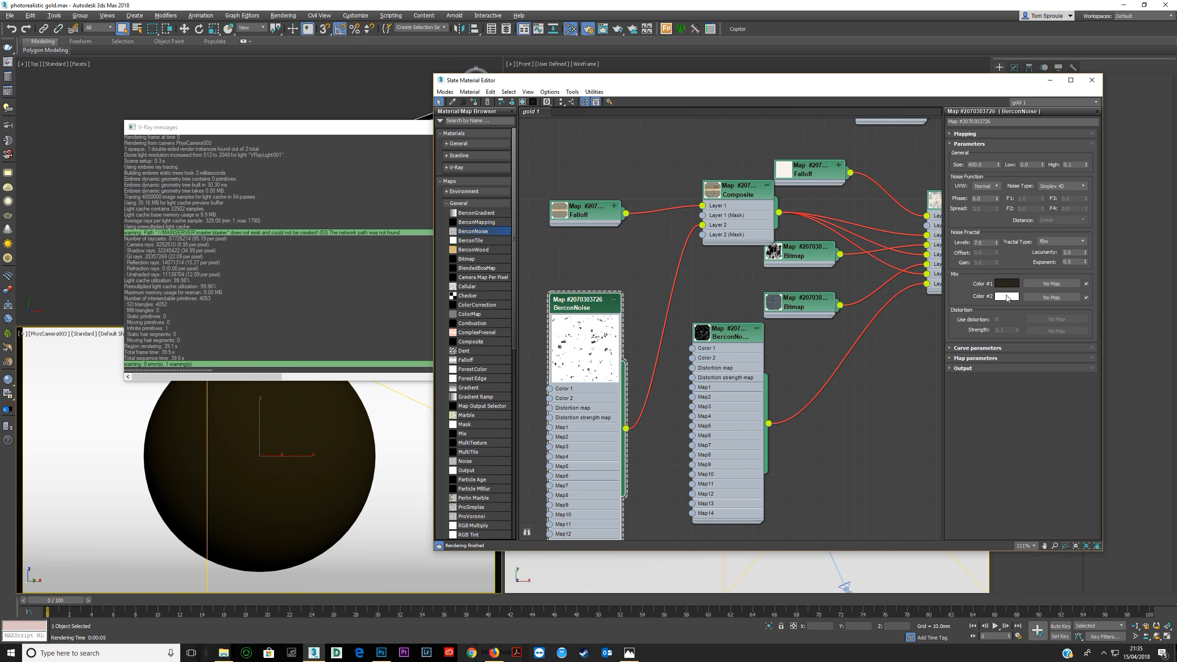
Render the selected region, examine the speckled patch on the sphere and close the frame buffer.
middle_click_drag(808, 313, 547, 324)
scroll(581, 319, "down", 1)
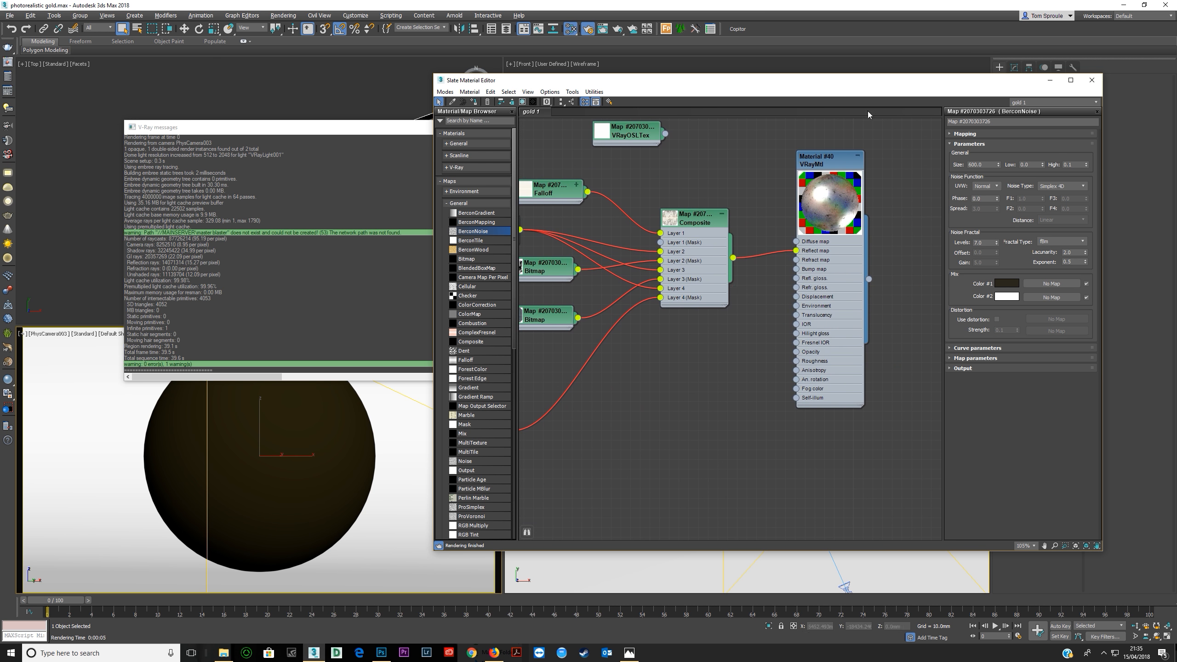
key("shift+q")
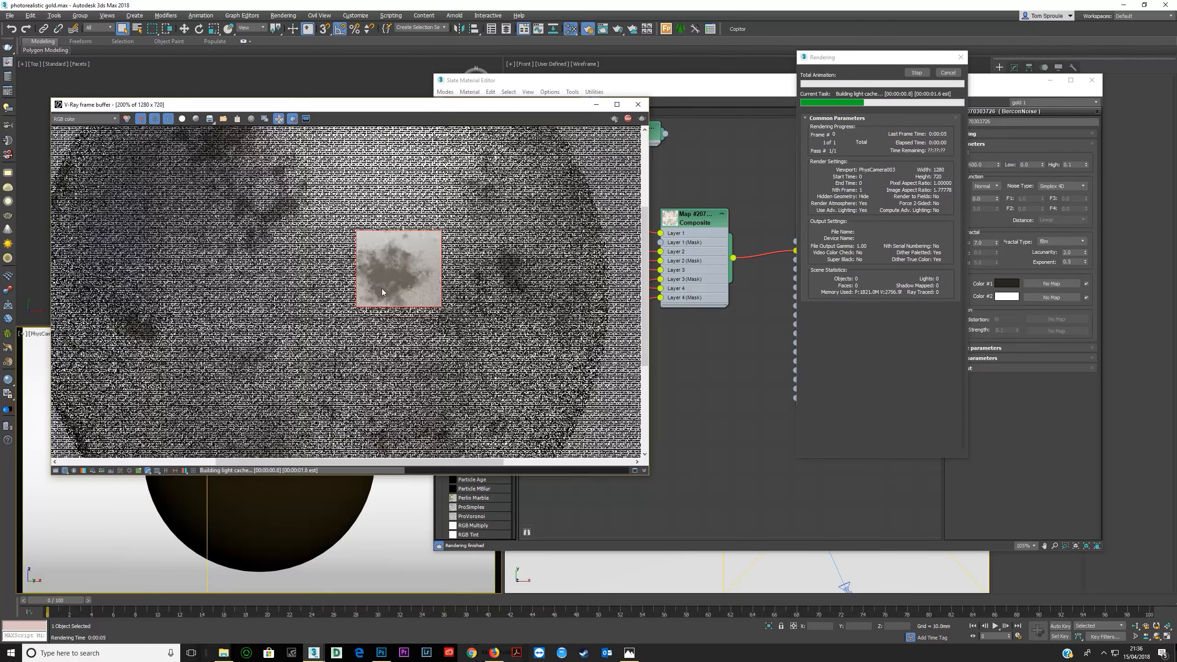
scroll(384, 285, "down", 1)
scroll(395, 281, "up", 1)
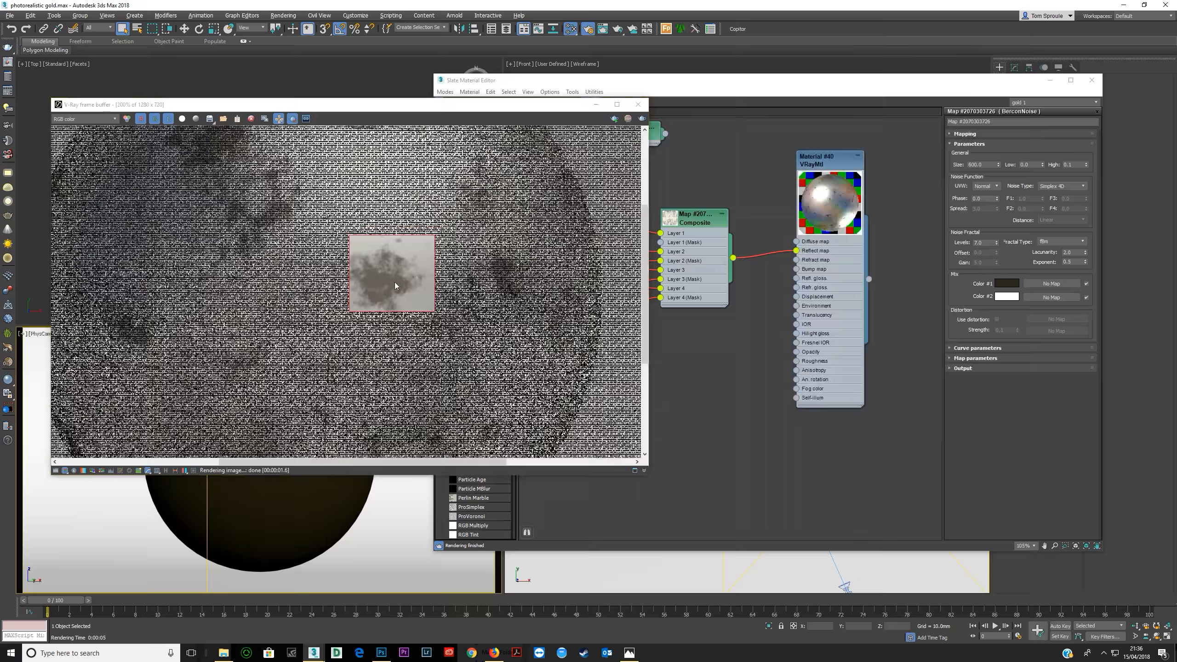
left_click(638, 104)
Set the BerconNoise copy's High to 0.4, Low to 0.3 and Size to 100.
middle_click_drag(668, 252, 814, 247)
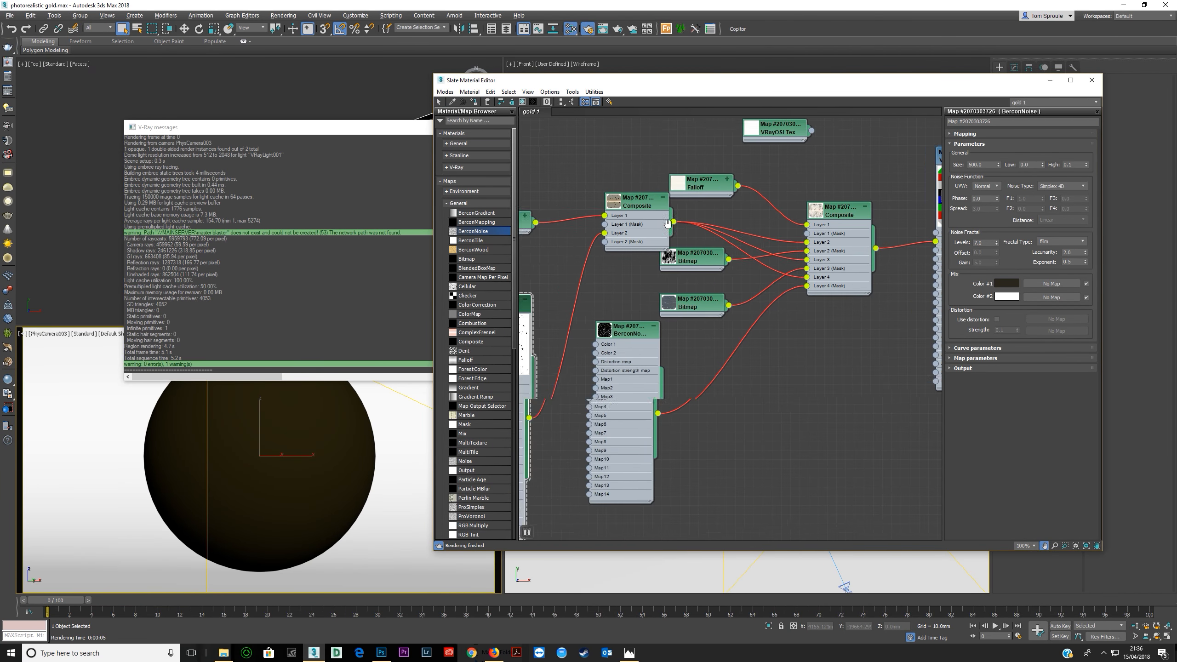
middle_click_drag(814, 247, 890, 217)
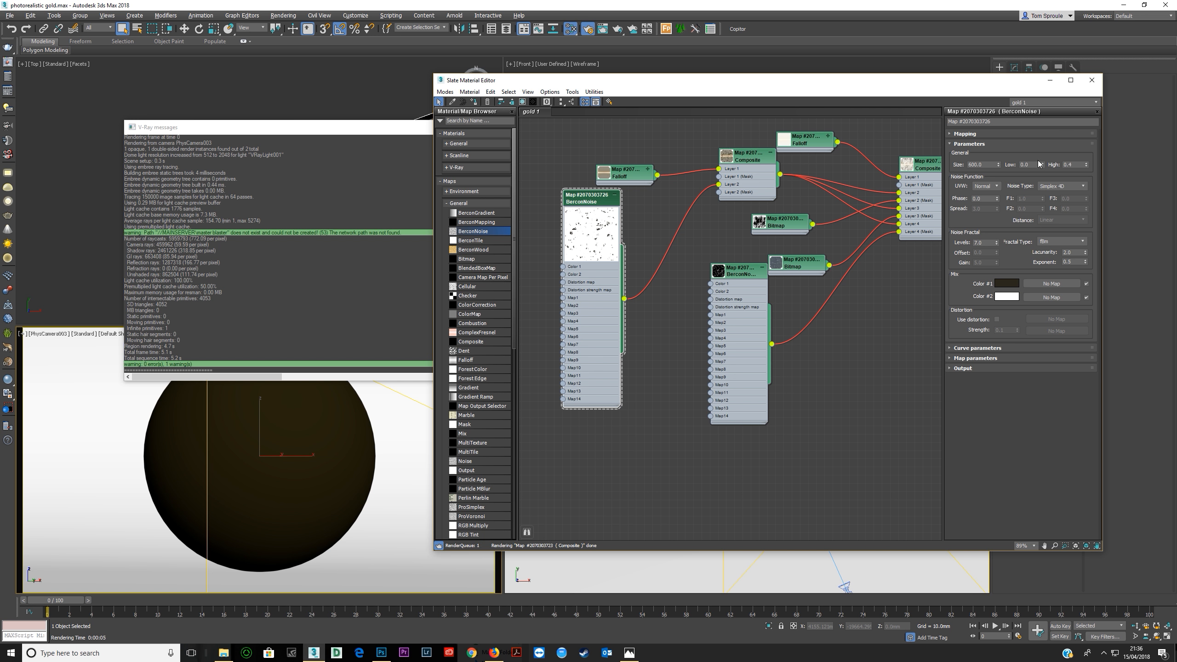
double_click(1031, 164)
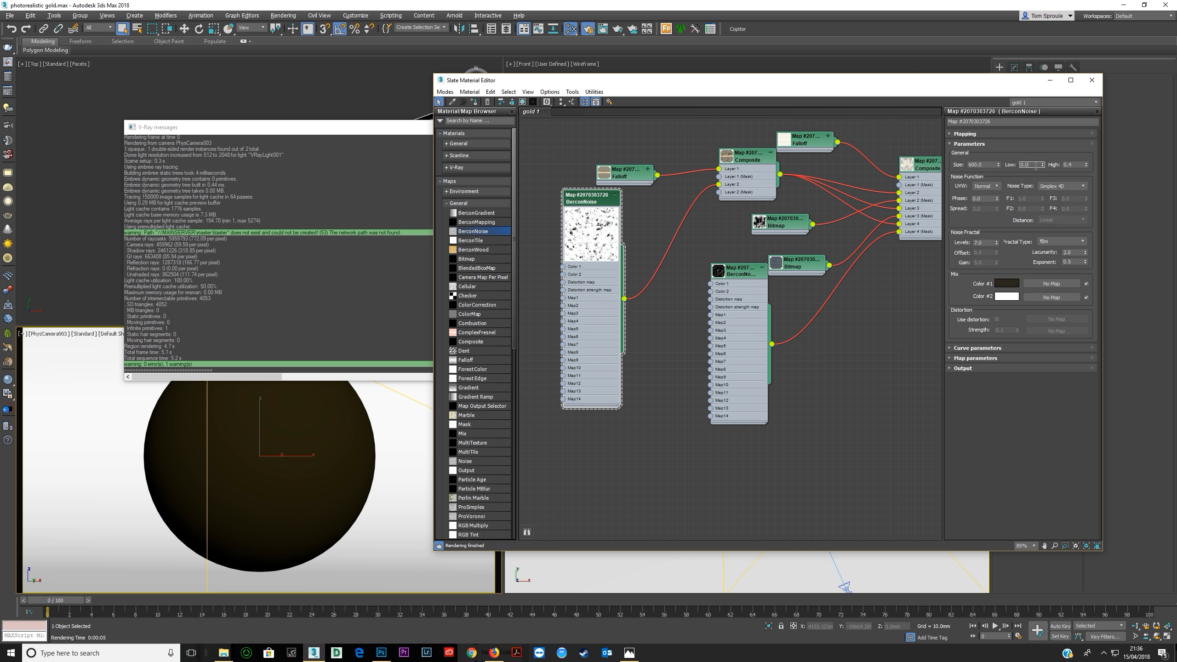
key("Return")
double_click(984, 164)
type("100")
key("Return")
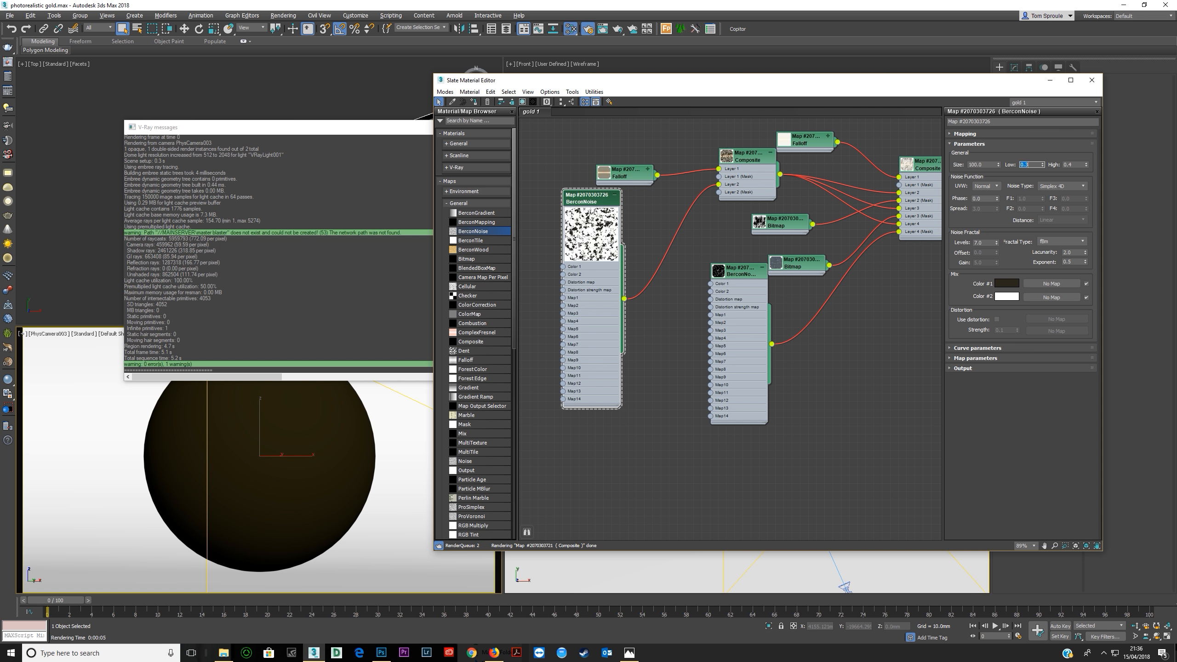
Render the region again and examine the finer noise in the dark patch up close.
key("shift+q")
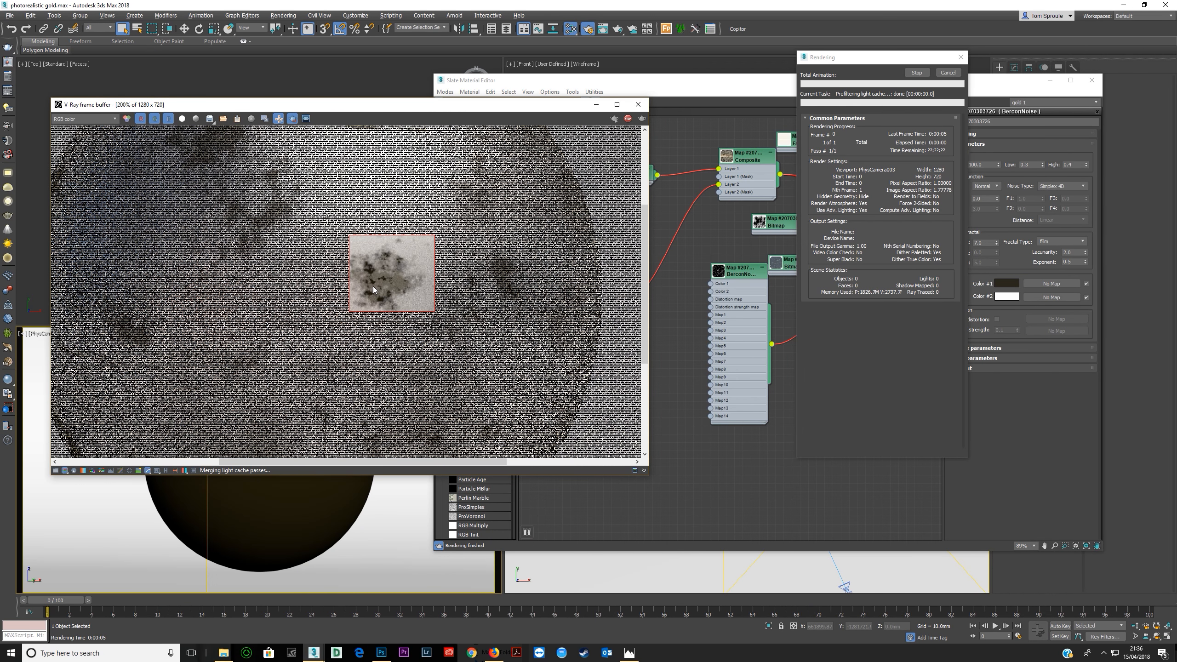
scroll(373, 287, "up", 1)
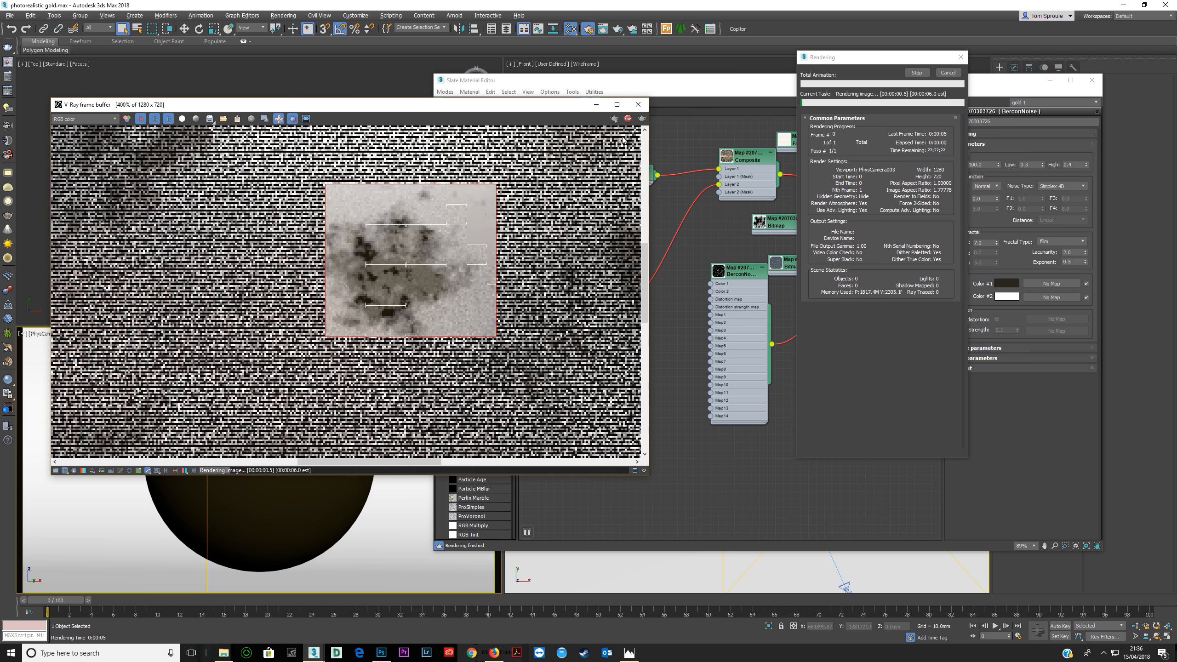
scroll(365, 294, "down", 2)
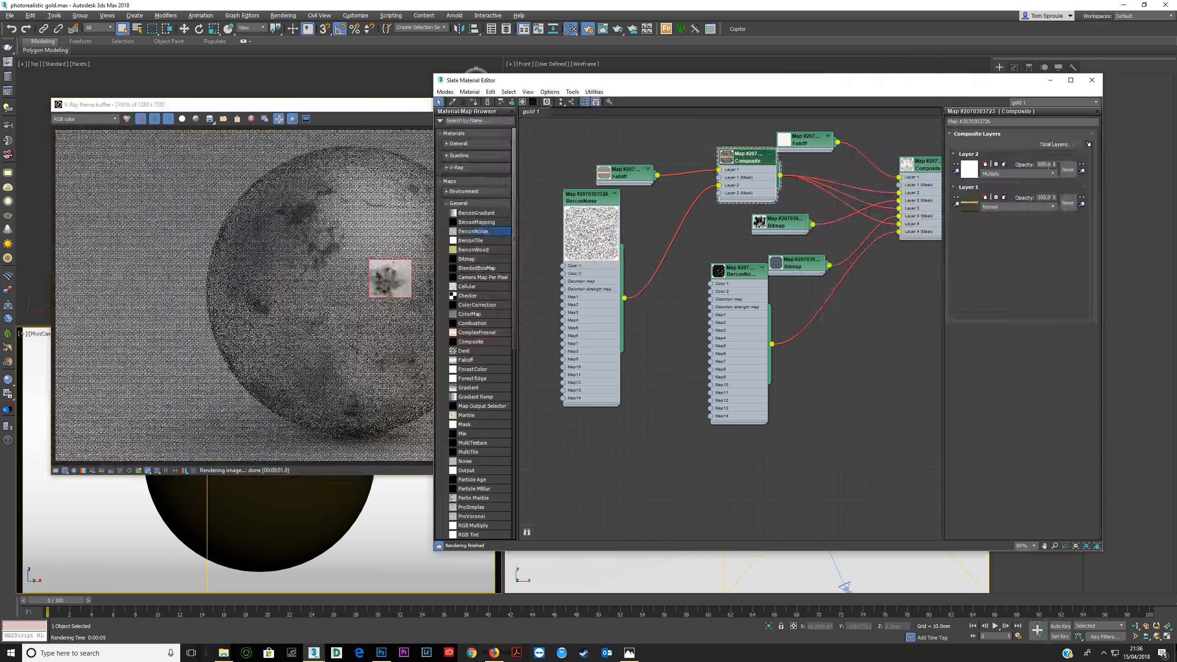
Reduce Layer 2 opacity to 30 in the new Composite and re-render the region.
double_click(1045, 165)
left_click(393, 115)
left_click(641, 120)
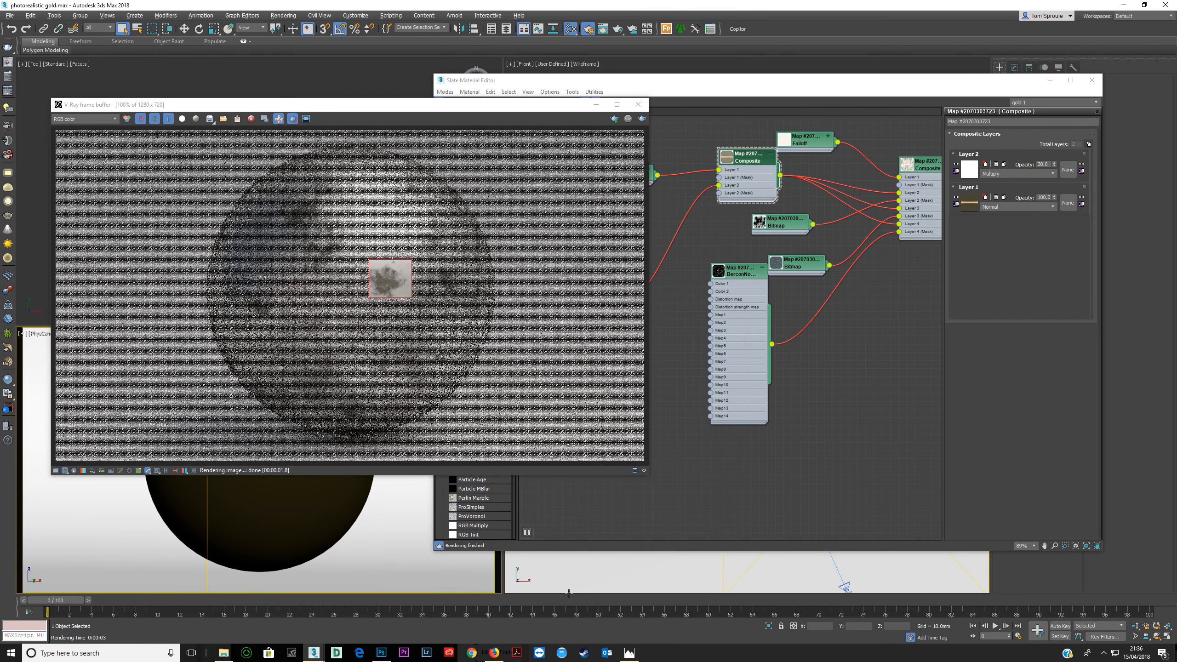
Open the silver cup reference photo, examine its tarnish up close and close it.
left_click(629, 653)
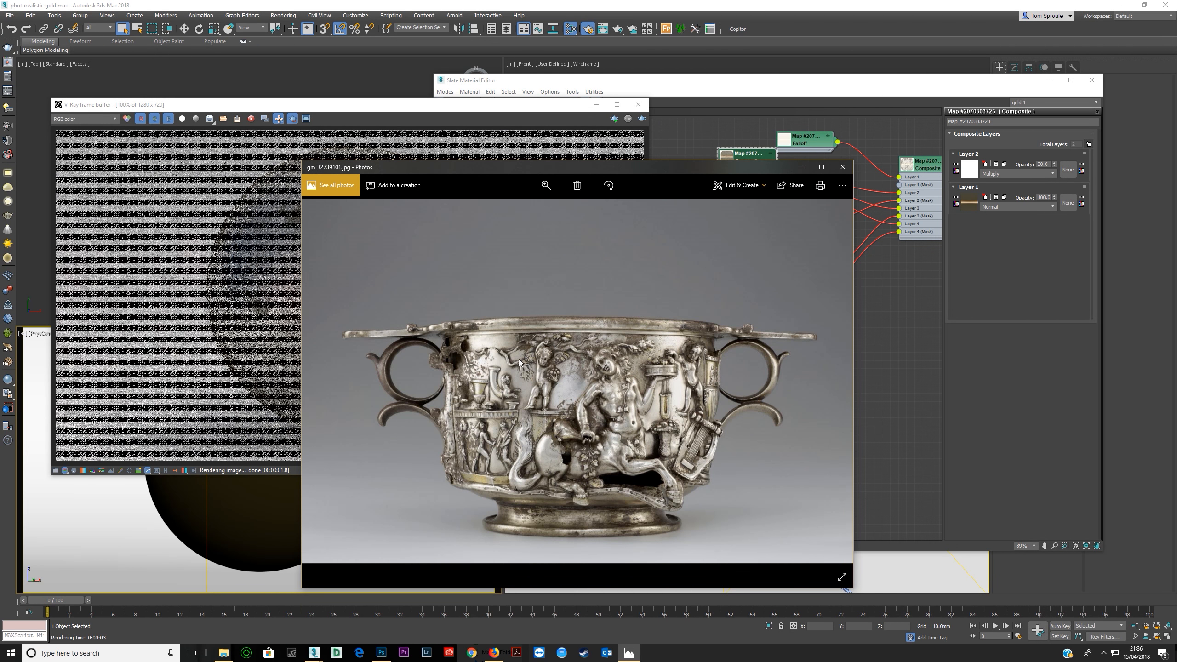
scroll(528, 353, "up", 2)
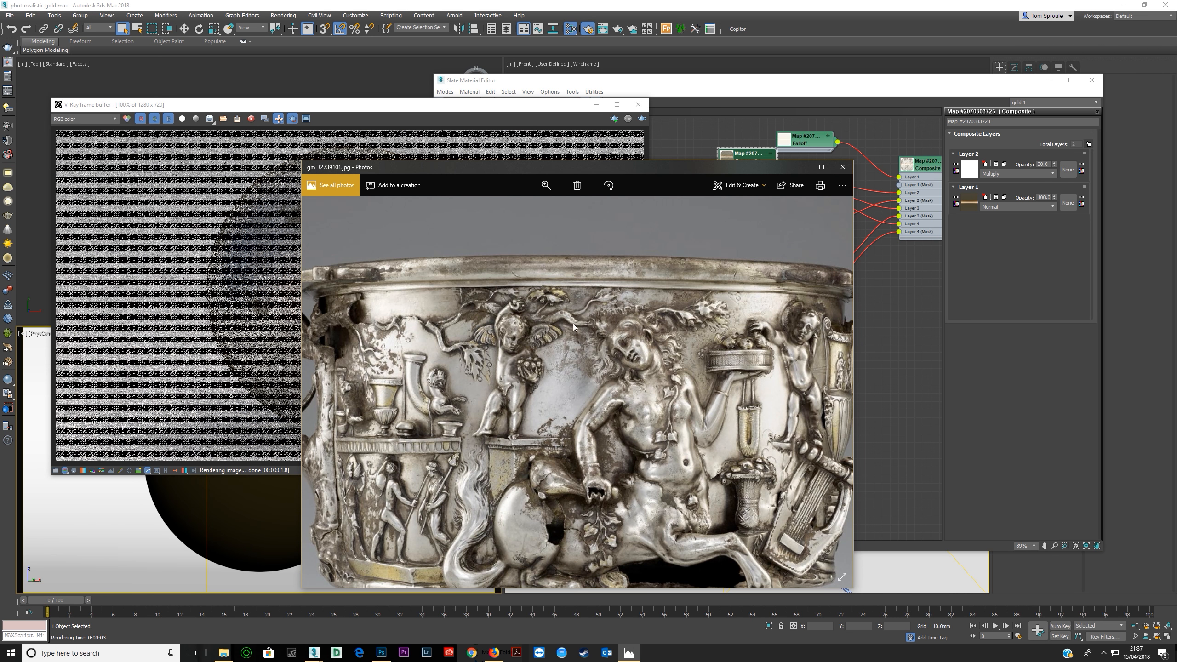
left_click(842, 167)
scroll(467, 268, "down", 1)
Move the frame buffer aside, spread out the nodes around the four-layer Composite and show its parameters.
left_click_drag(546, 104, 454, 116)
double_click(586, 231)
left_click_drag(584, 244, 593, 285)
middle_click_drag(848, 212, 713, 240)
scroll(630, 296, "down", 2)
left_click_drag(768, 252, 814, 250)
left_click_drag(664, 193, 723, 199)
left_click(809, 240)
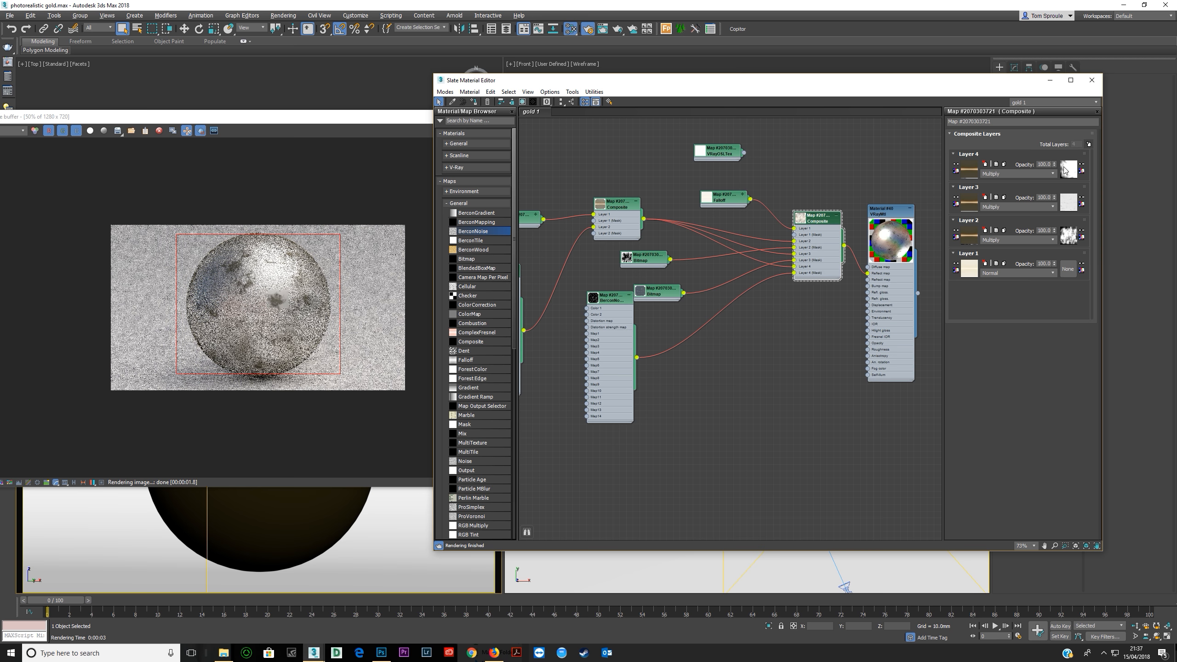
Reposition the brown Falloff and the BerconNoise copy neatly beside the two-layer Composite they feed.
middle_click_drag(626, 254, 727, 242)
middle_click_drag(644, 213, 614, 208)
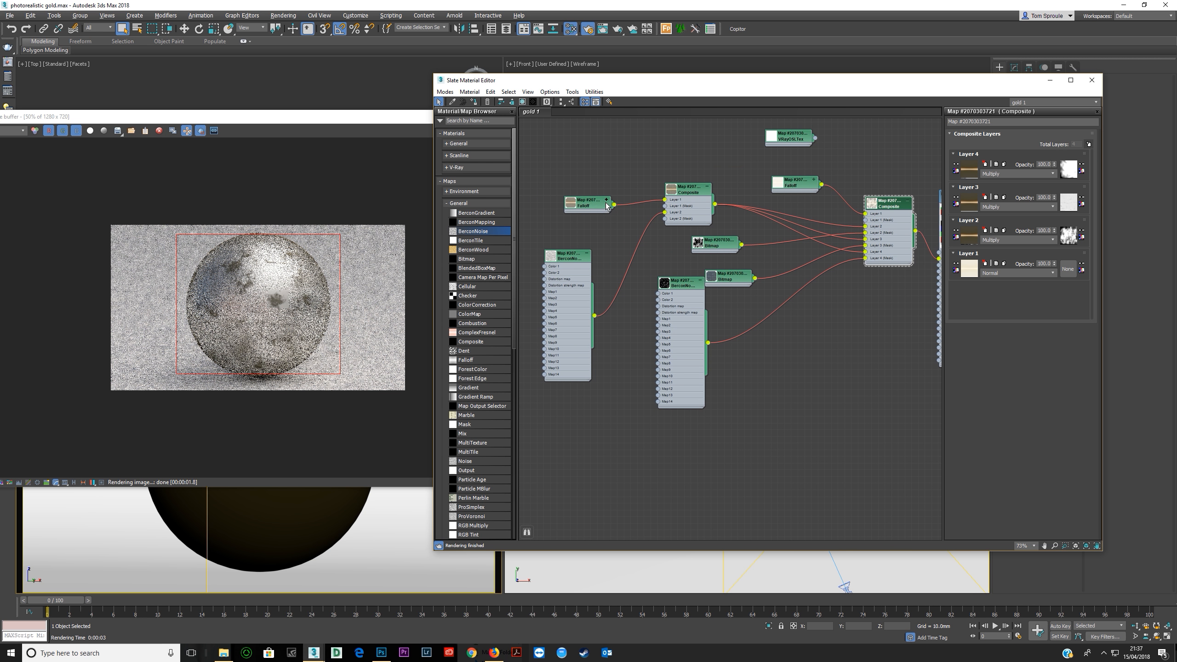
left_click(580, 185)
mouse_move(566, 292)
left_mouse_down()
mouse_move(567, 253)
mouse_move(567, 272)
left_mouse_up()
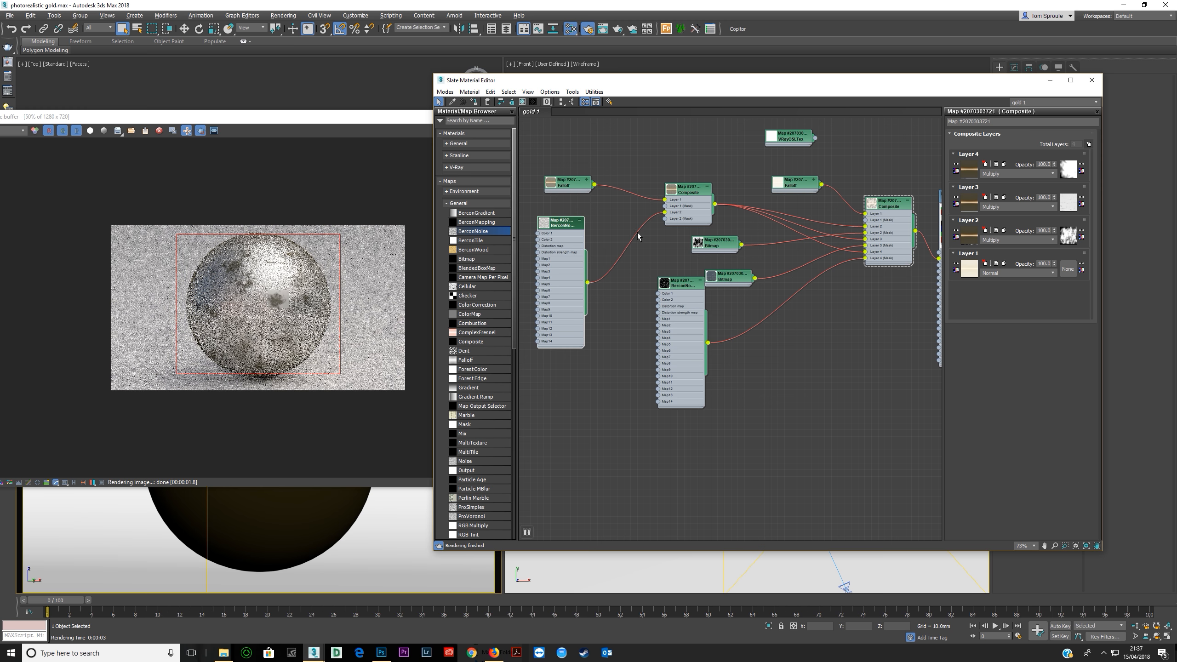
Review the parameters of the two-layer Composite and both BerconNoise maps, moving the original noise node below the bitmaps.
double_click(682, 211)
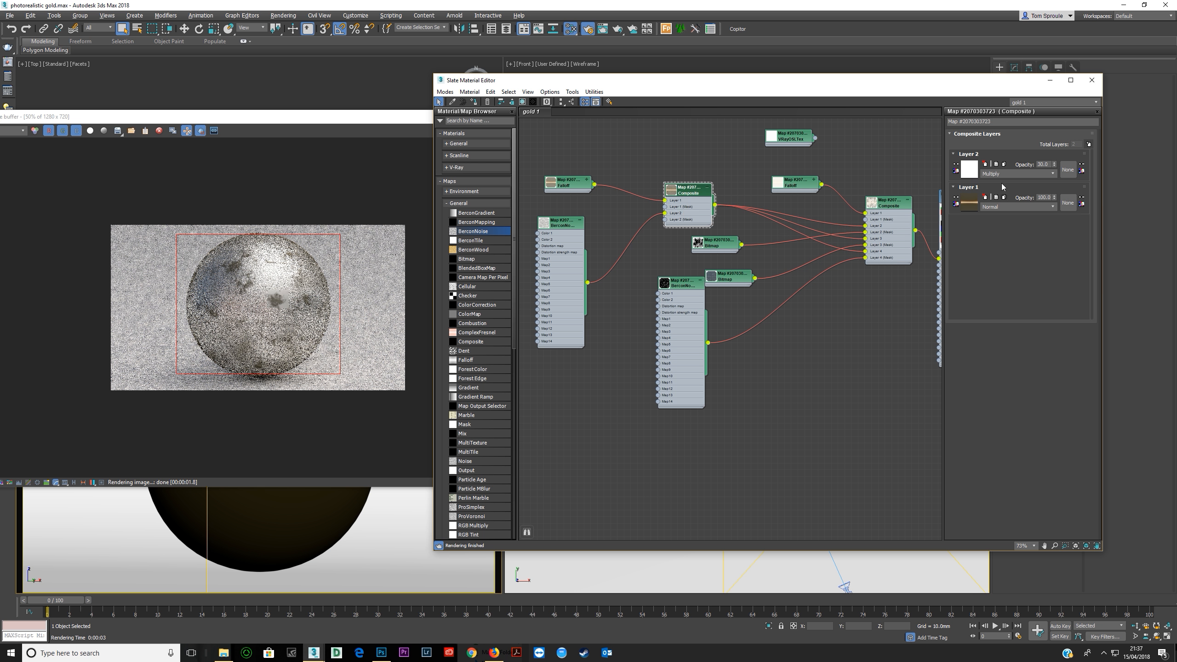
double_click(554, 252)
double_click(691, 342)
mouse_move(692, 341)
left_mouse_down()
mouse_move(700, 383)
mouse_move(697, 364)
left_mouse_up()
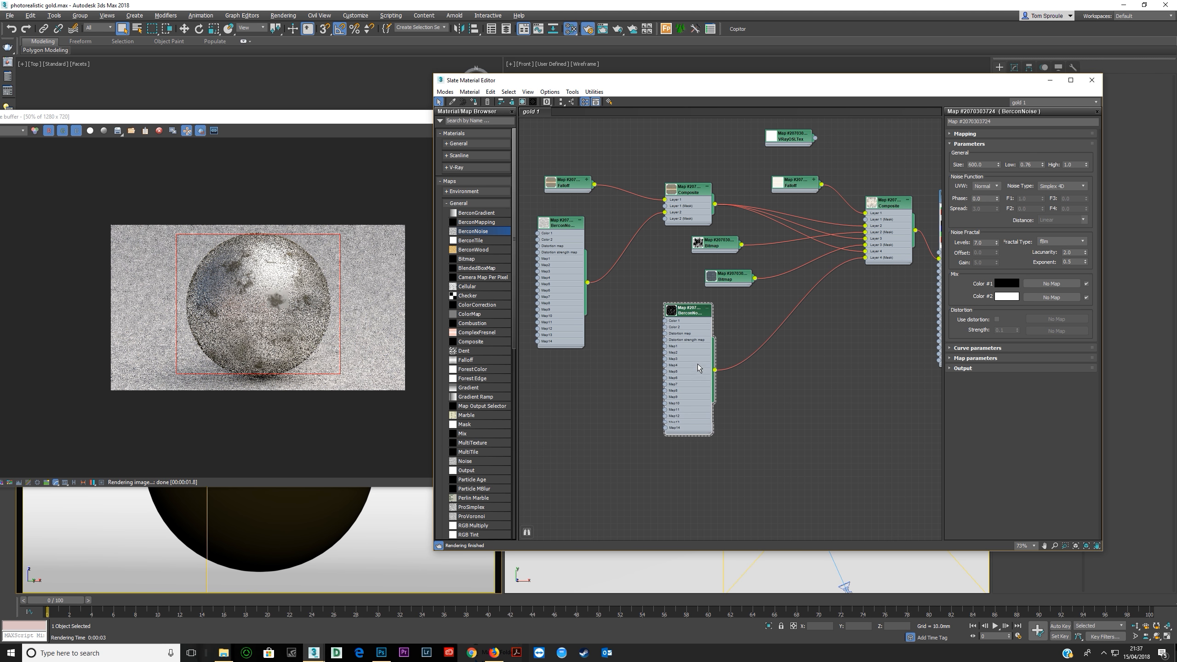
double_click(547, 269)
Inspect the rendered patch up close and move the VRayMtl node farther from the main Composite.
scroll(648, 320, "down", 5)
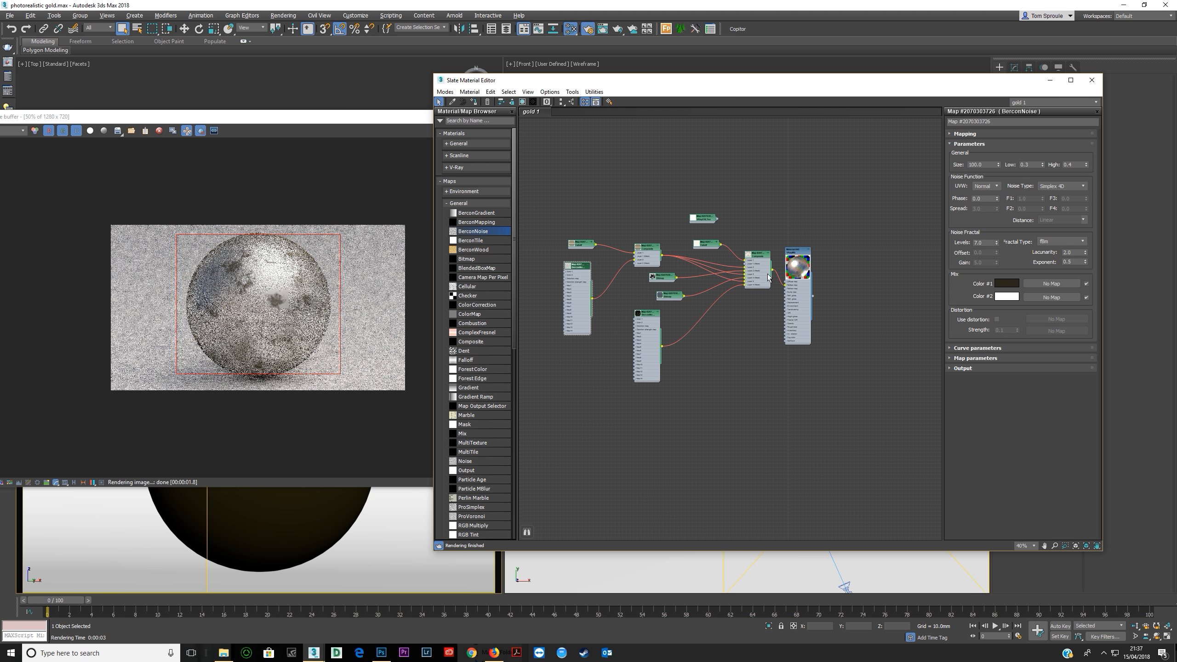
scroll(282, 296, "up", 1)
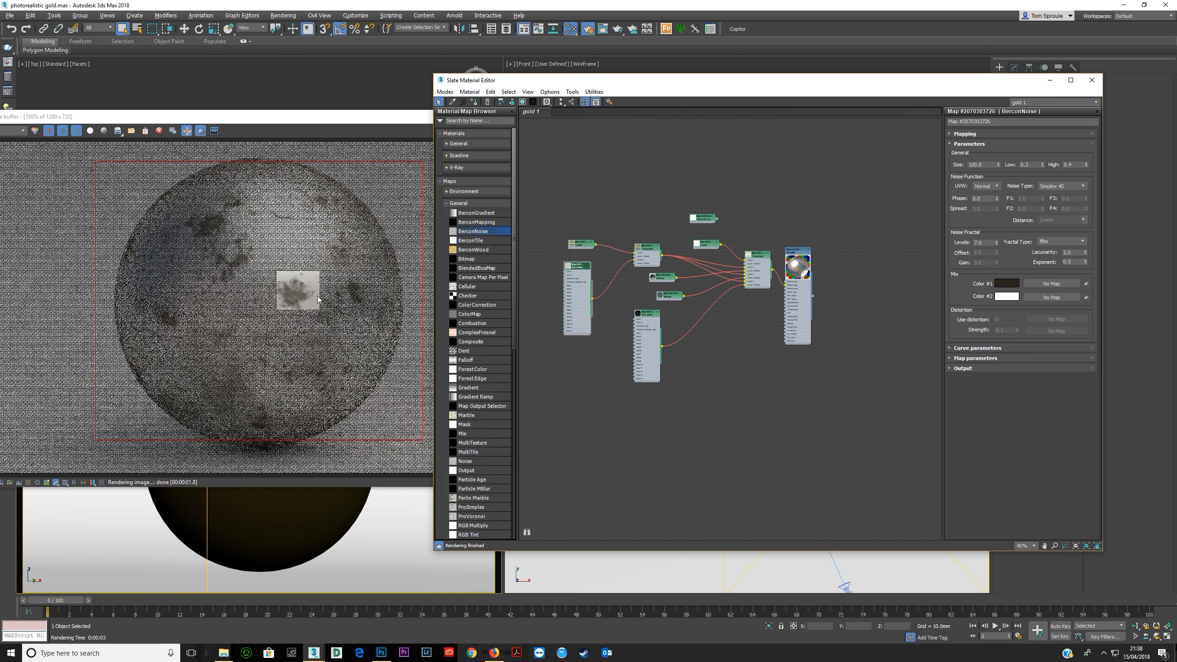
left_click(279, 280)
scroll(366, 309, "down", 1)
left_click_drag(797, 306, 846, 318)
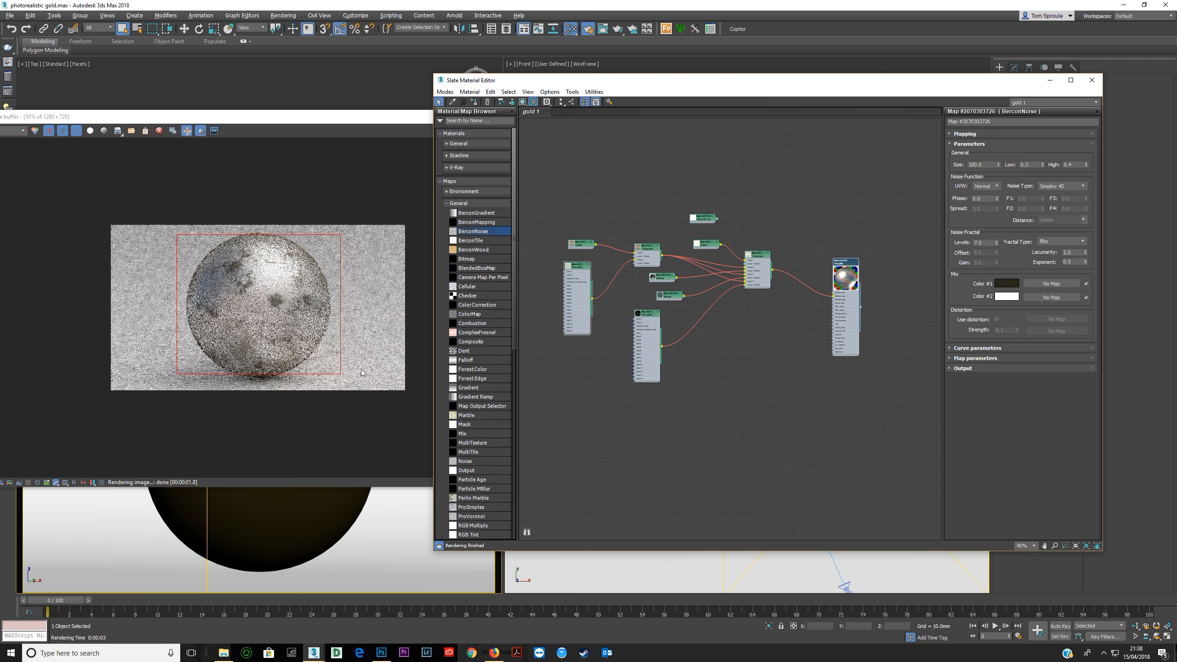
Switch to Firefox and search the web for "finger prints" in a new tab.
left_click(494, 653)
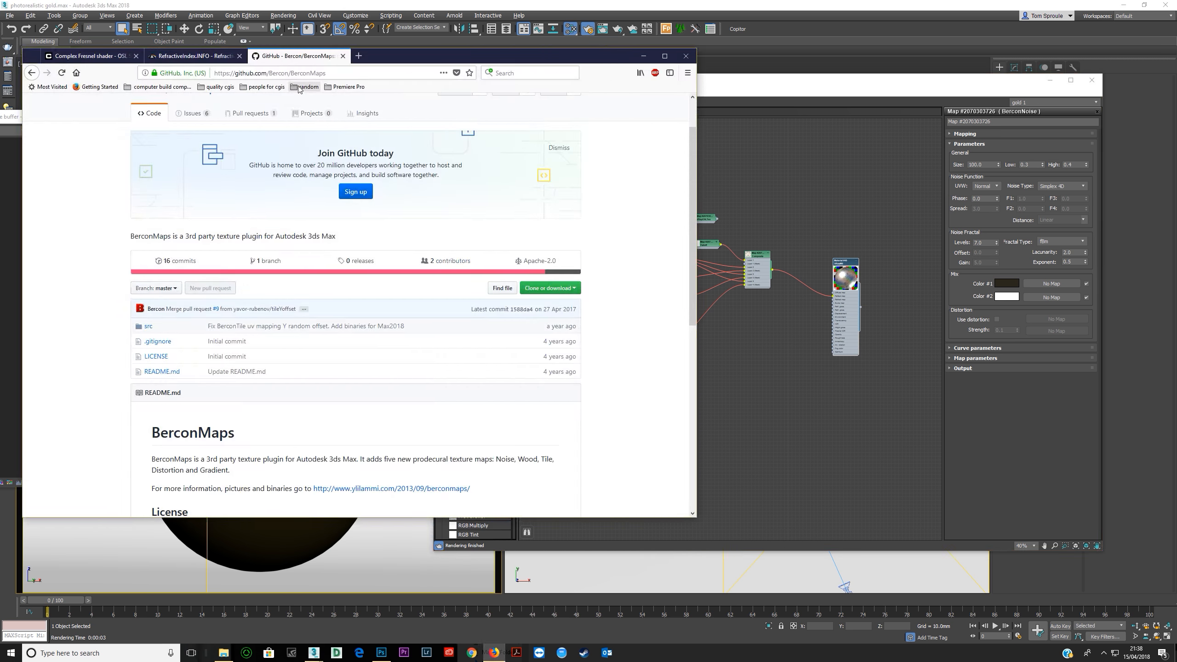
left_click(332, 74)
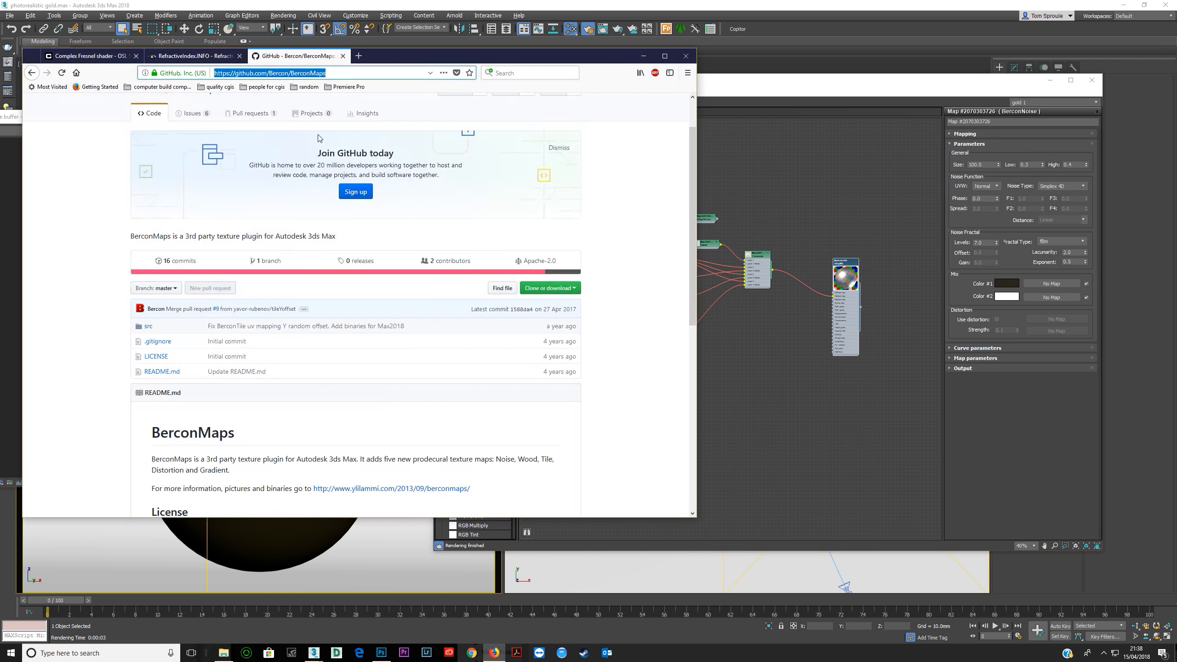
left_click(359, 56)
type("finger prints")
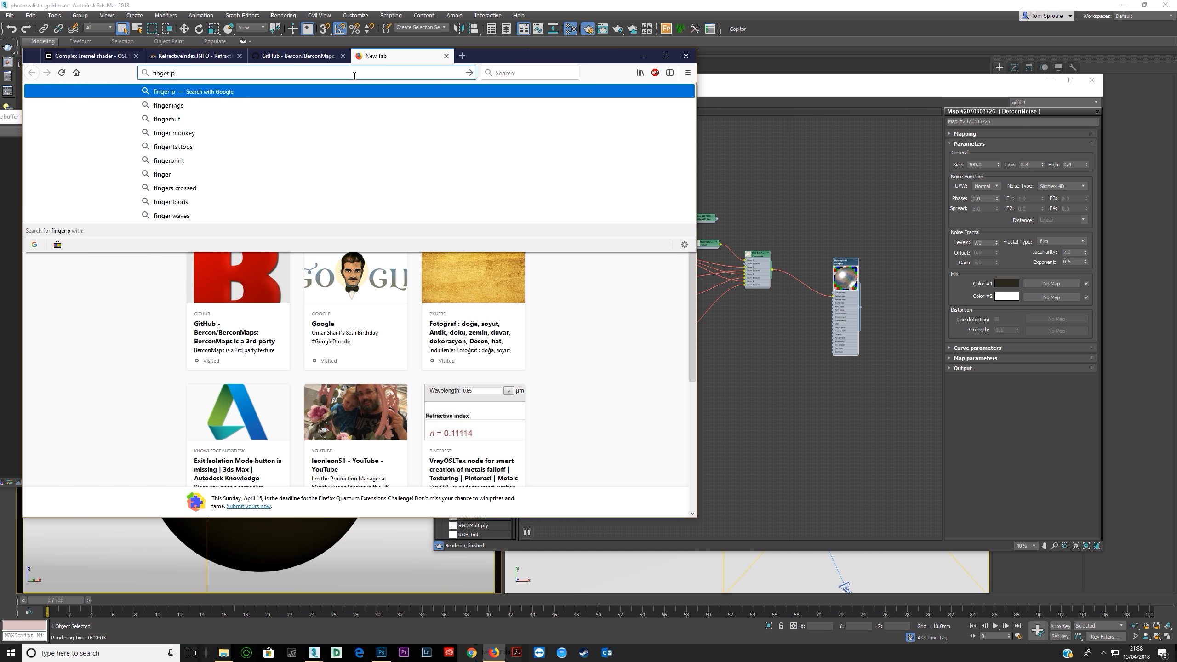
key("Return")
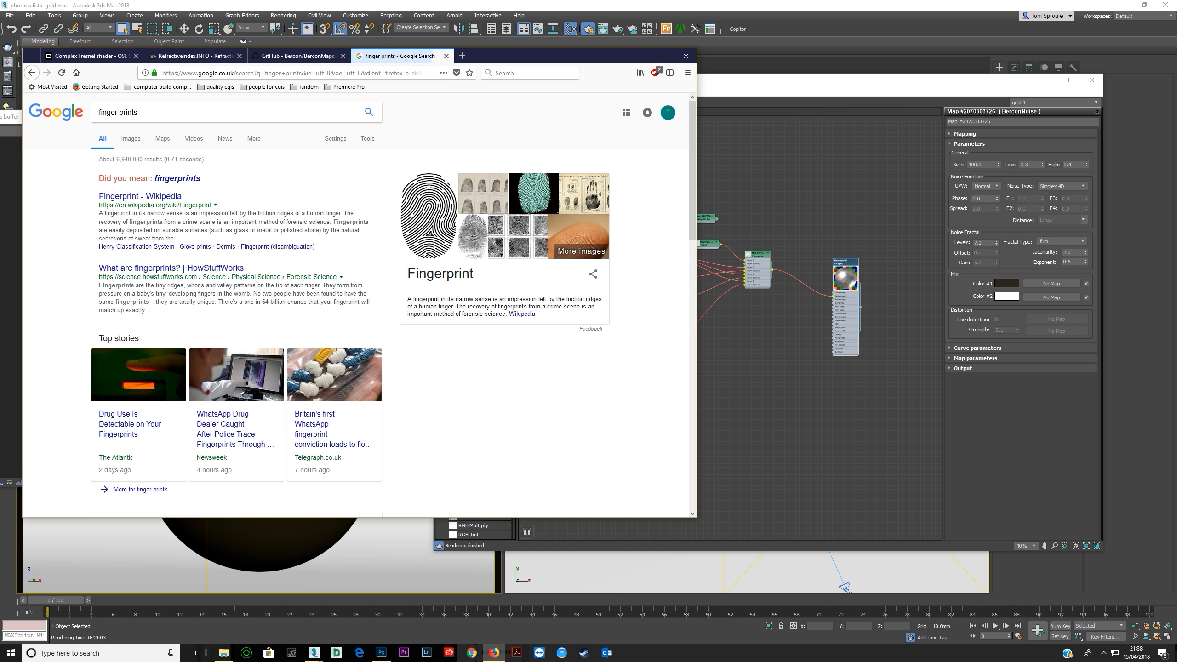
Refine the web search to "finger prints texture" and preview the image densely covered with black-and-white fingerprints.
left_click(173, 114)
type("texture")
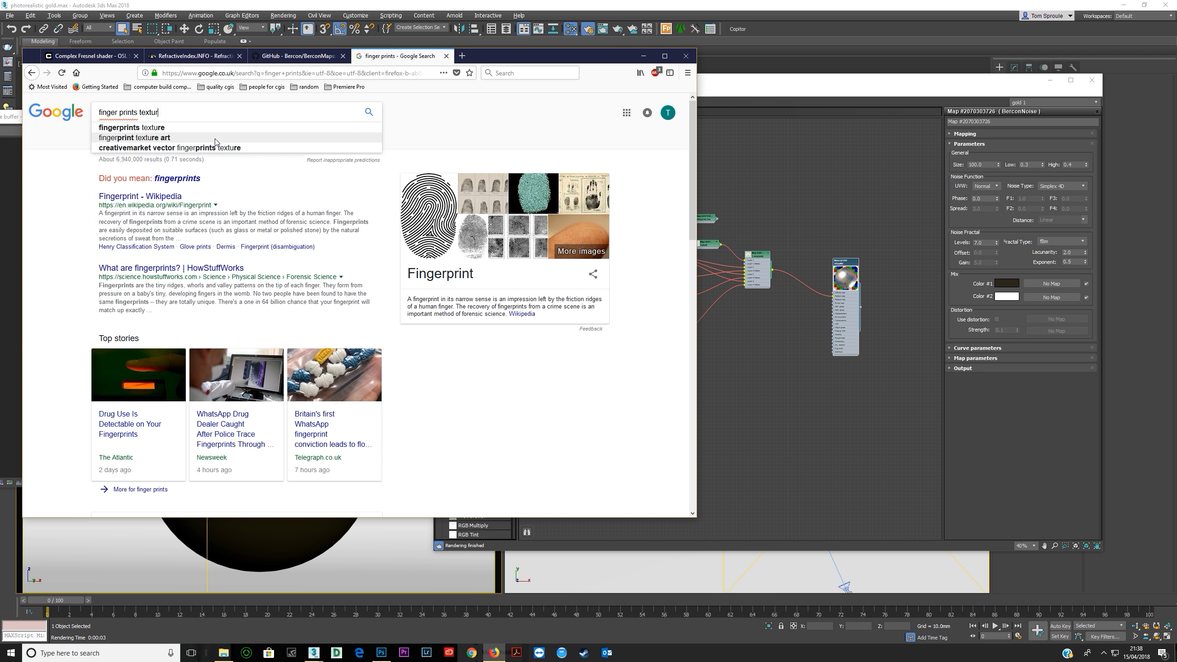
key("Return")
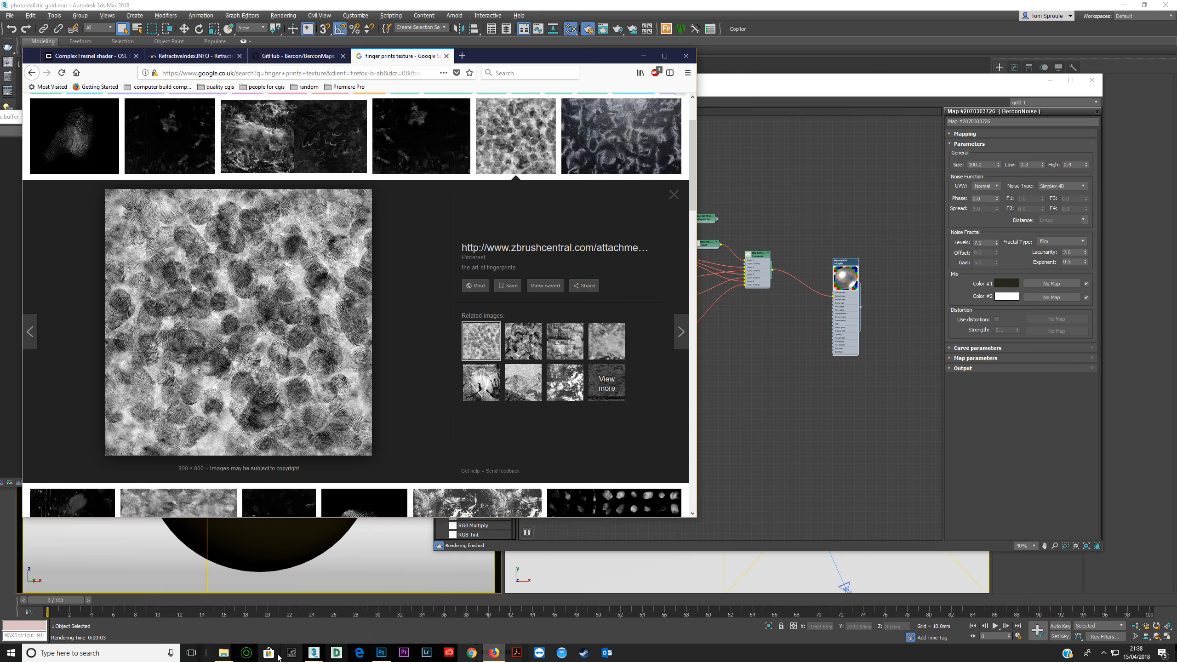
Bring the fingerprint image from the 031 photorealistic silver project's maps folder into the Slate Material Editor as a Bitmap node.
left_click(224, 653)
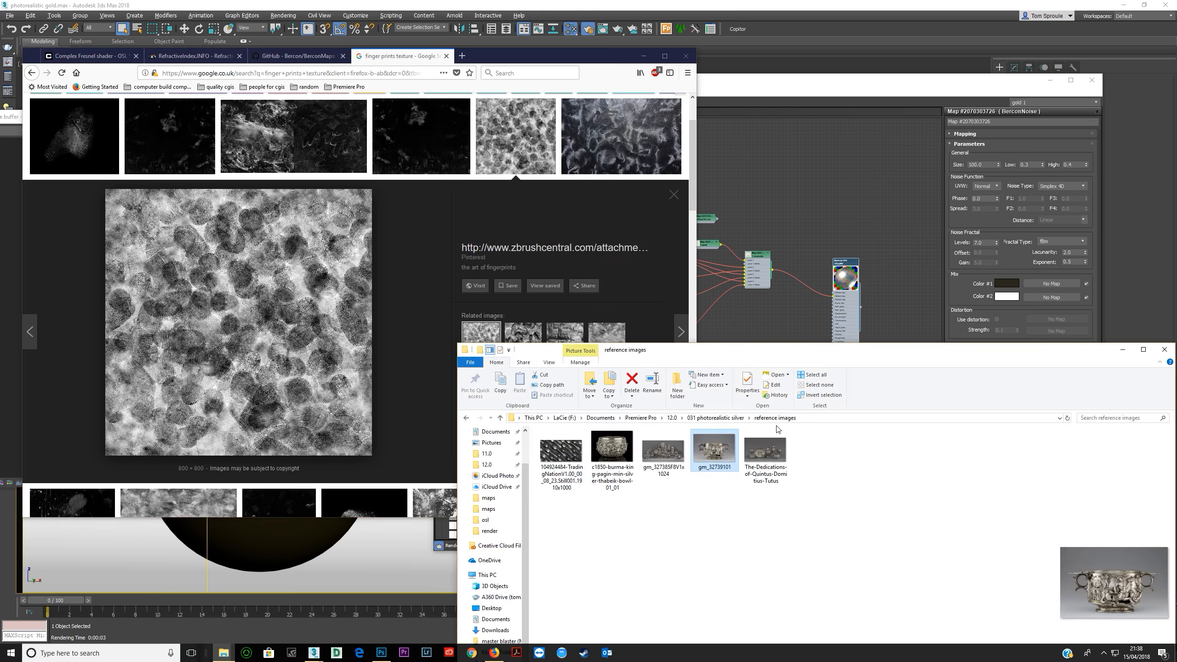
left_click(723, 418)
double_click(591, 448)
left_click_drag(324, 394, 661, 554)
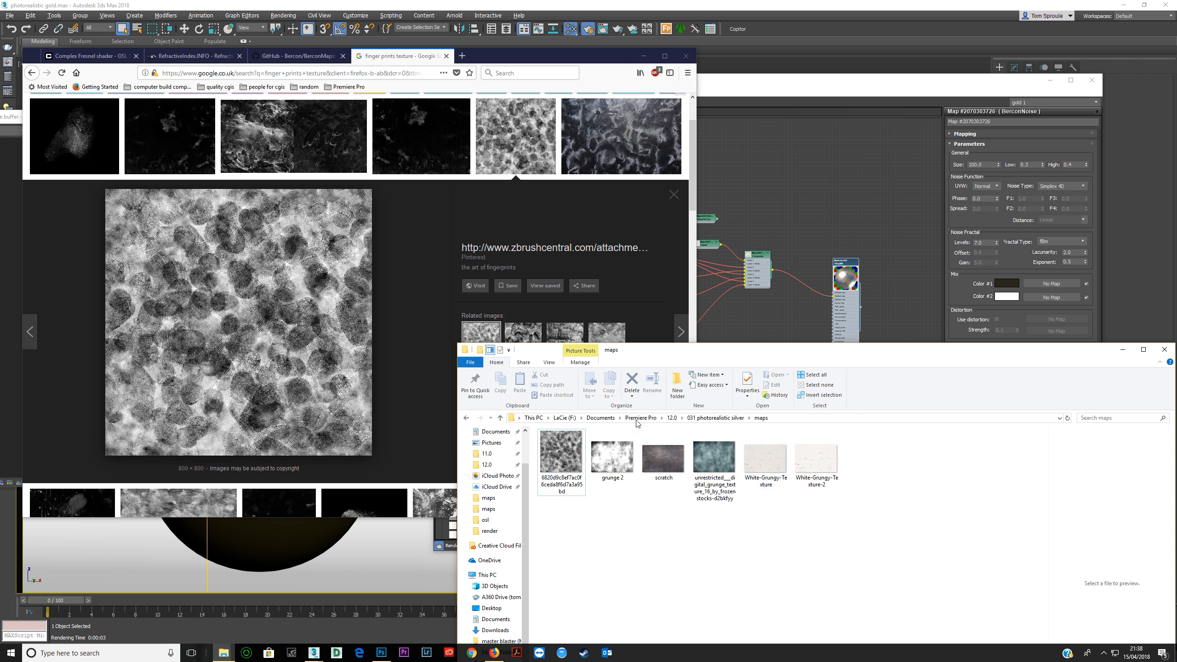
left_click_drag(561, 456, 783, 199)
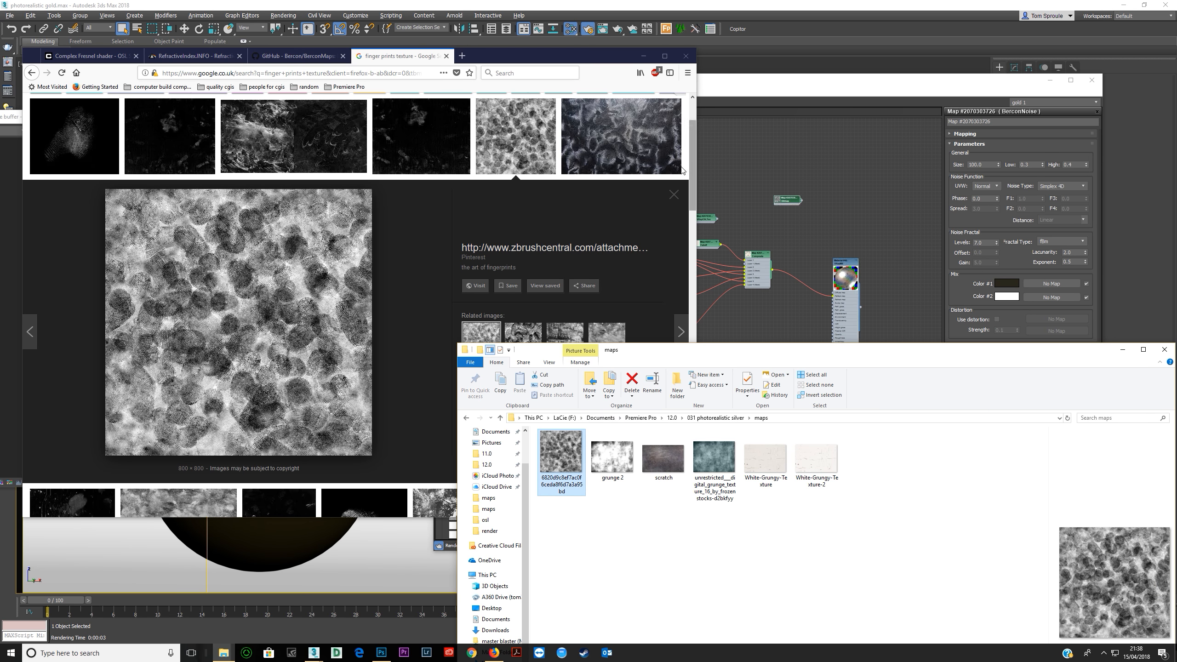
left_click(643, 56)
Wire the white Falloff map straight into the VRayMtl's Reflect map input in place of the Composite.
middle_click_drag(694, 274, 680, 366)
scroll(785, 334, "up", 3)
scroll(745, 366, "up", 1)
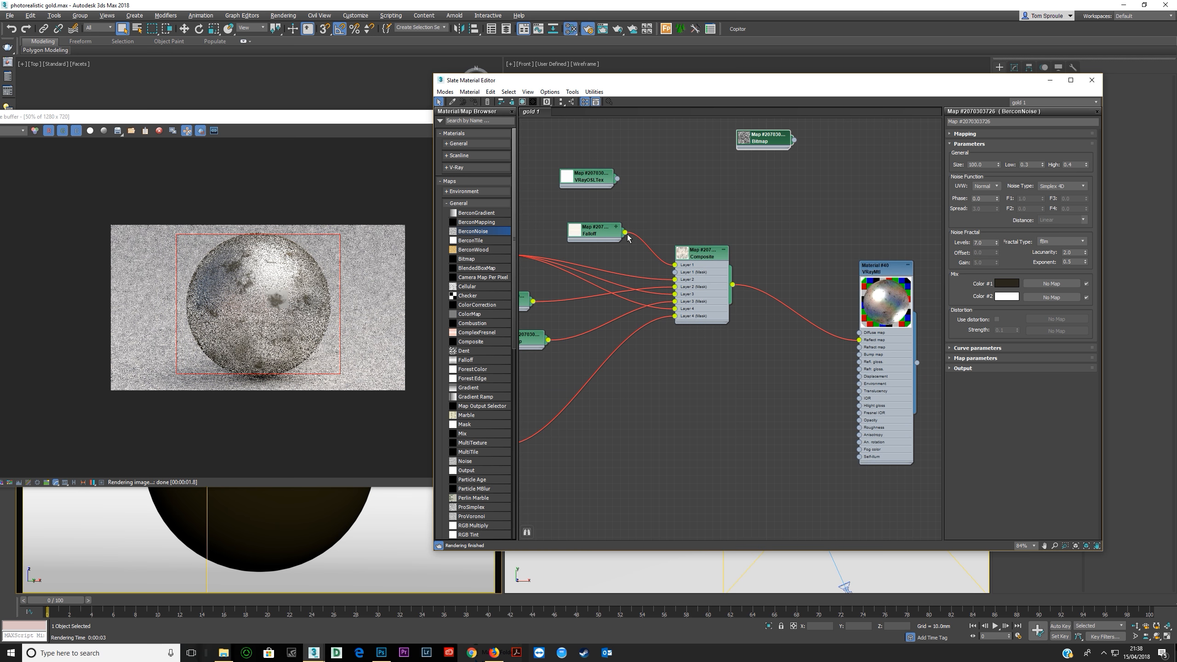
left_click_drag(625, 232, 861, 340)
middle_click_drag(813, 364, 771, 361)
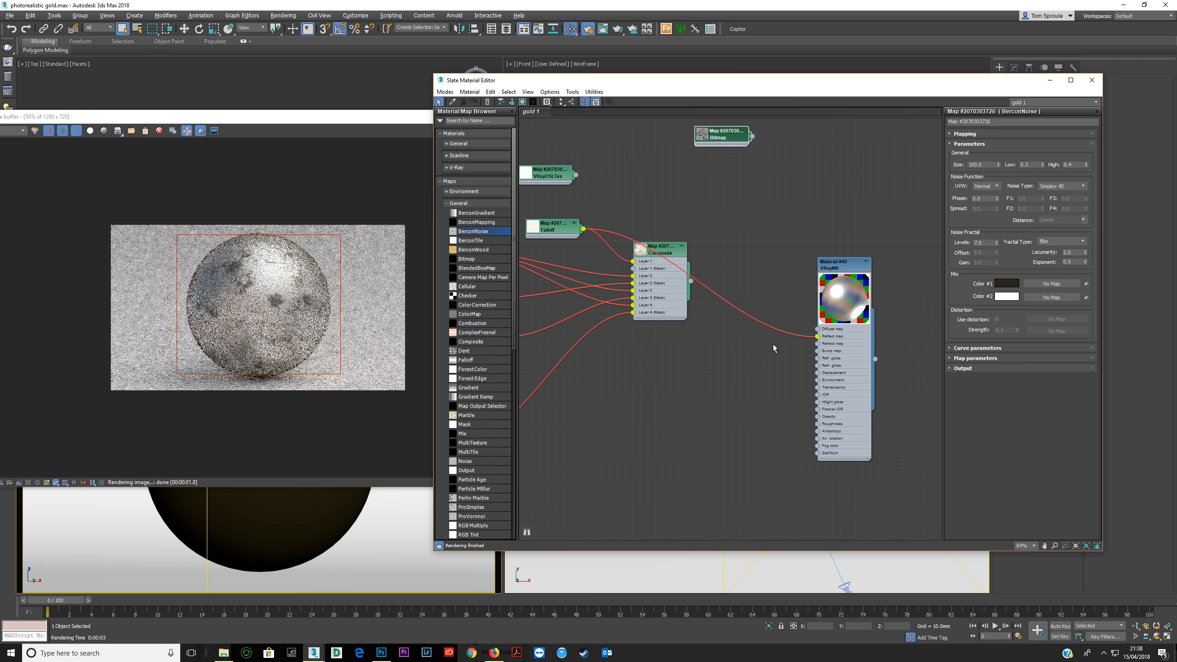
Place the fingerprint Bitmap below the Composite and connect it to the VRayMtl's Anisotropy input.
left_click_drag(721, 137, 692, 404)
middle_click_drag(757, 421, 683, 403)
scroll(682, 402, "up", 3)
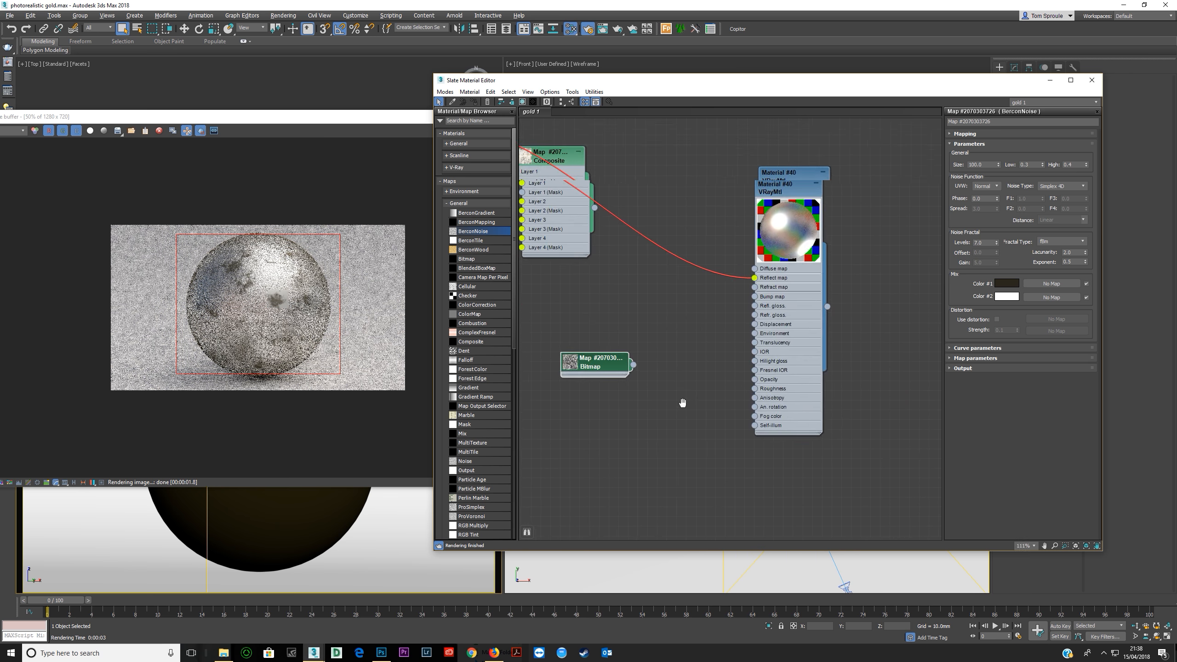
left_click_drag(627, 358, 778, 403)
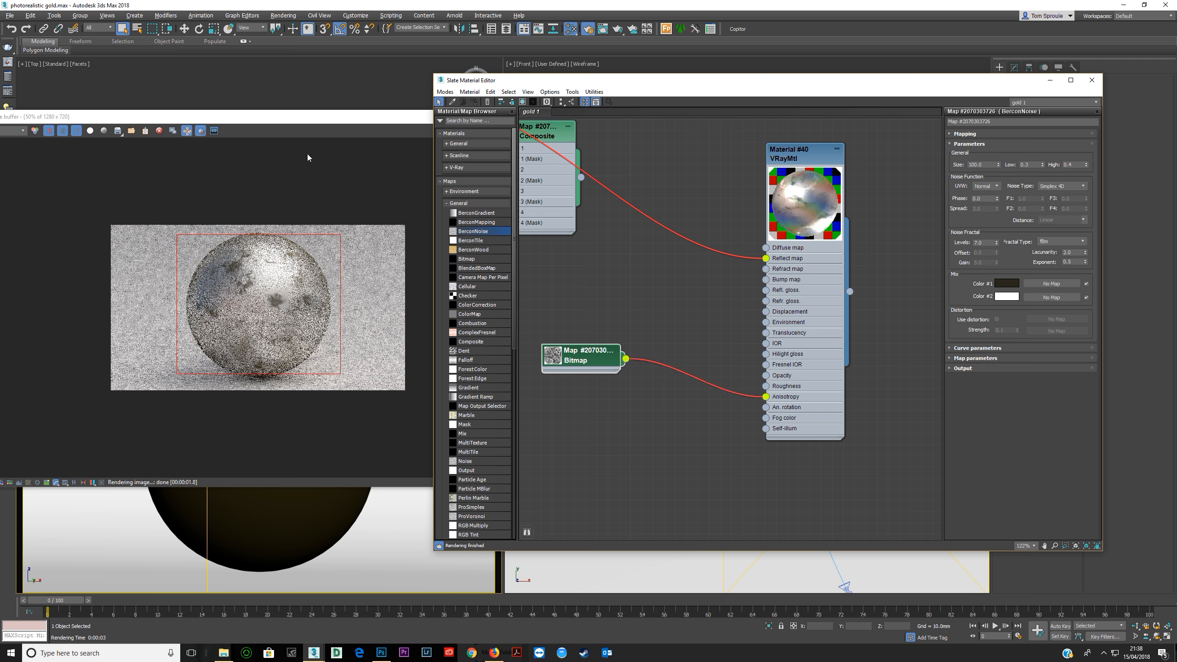
Render the sphere region again and inspect the anisotropic fingerprint effect up close.
left_click(323, 120)
left_click(548, 131)
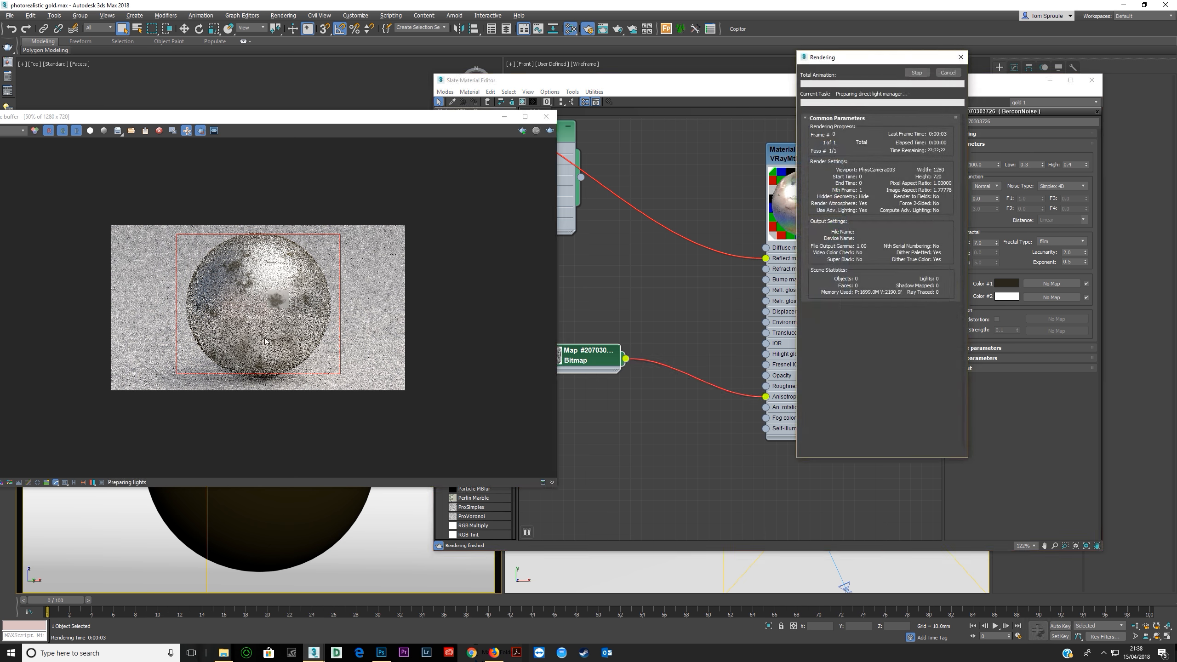
scroll(278, 342, "up", 1)
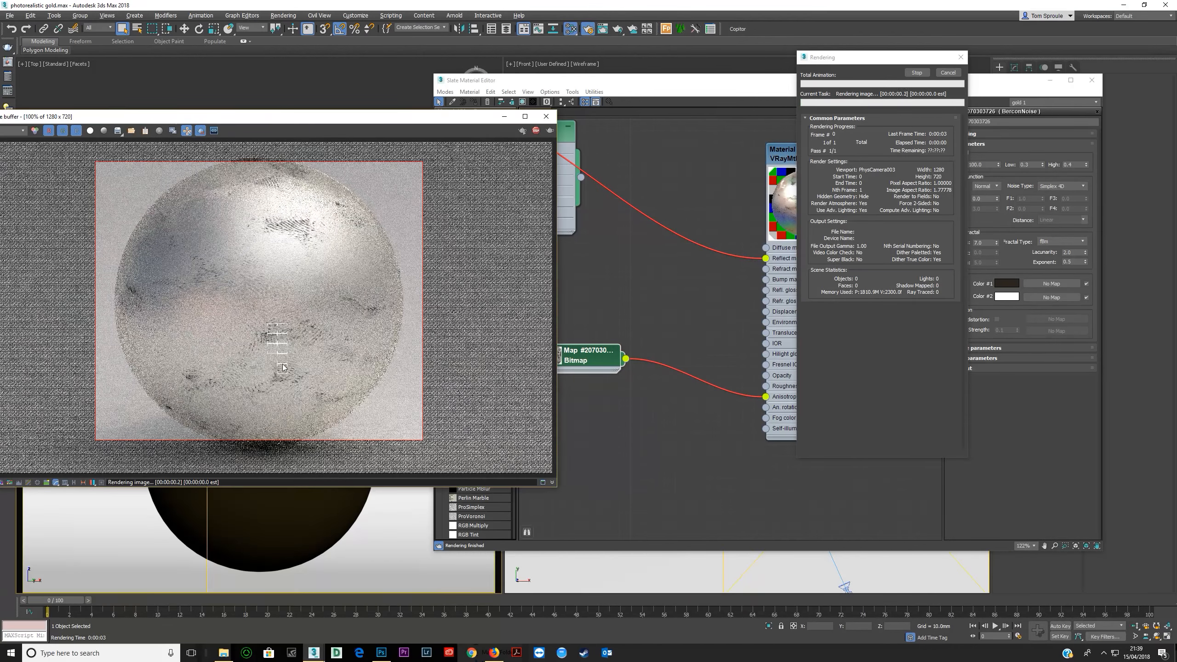
scroll(292, 223, "up", 2)
scroll(299, 223, "down", 2)
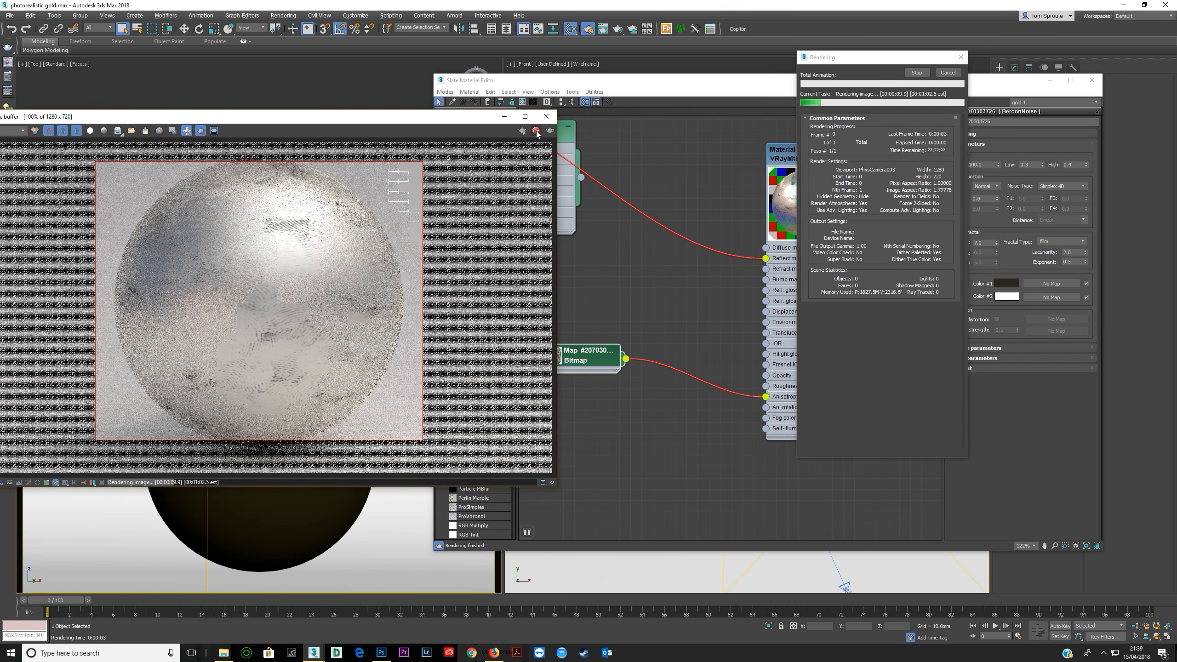
Set the VRayMtl's anisotropy rotation to 45 in its BRDF parameters.
left_click(646, 398)
left_click(762, 355)
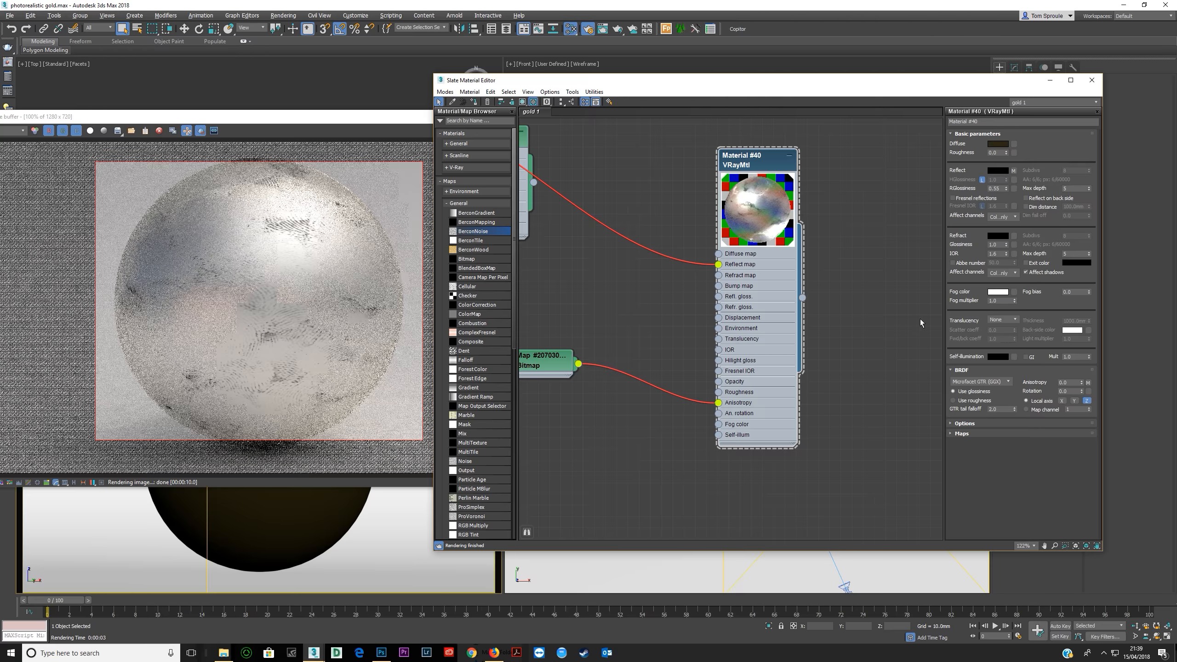
left_click(1068, 392)
type("45")
key("Return")
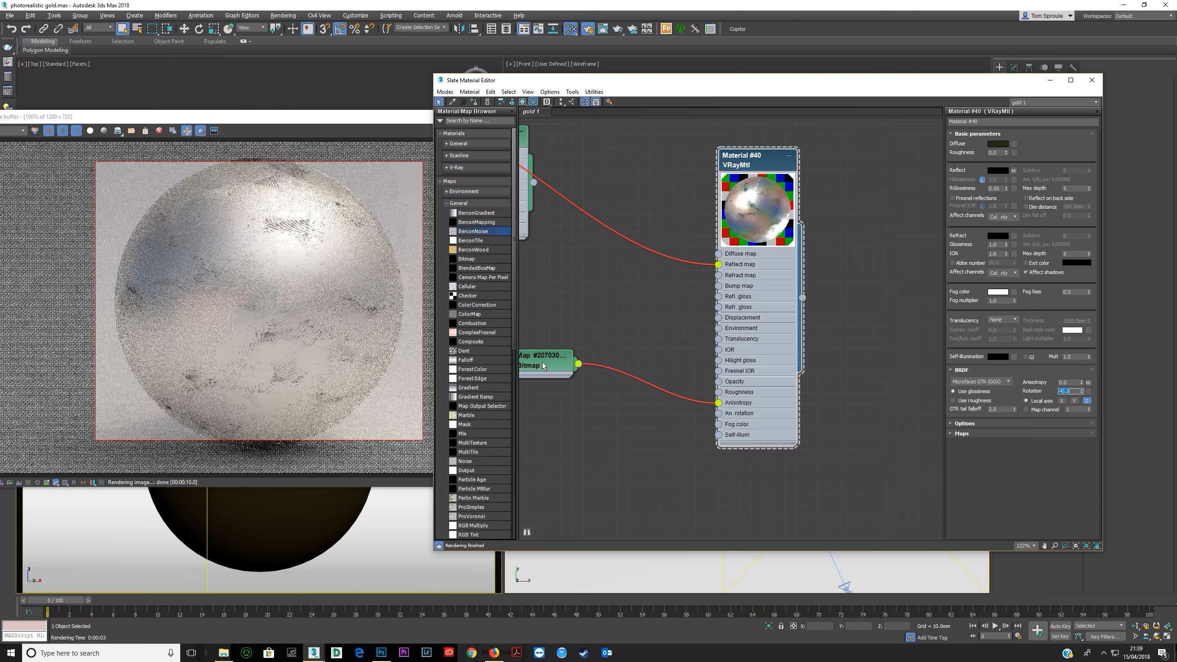
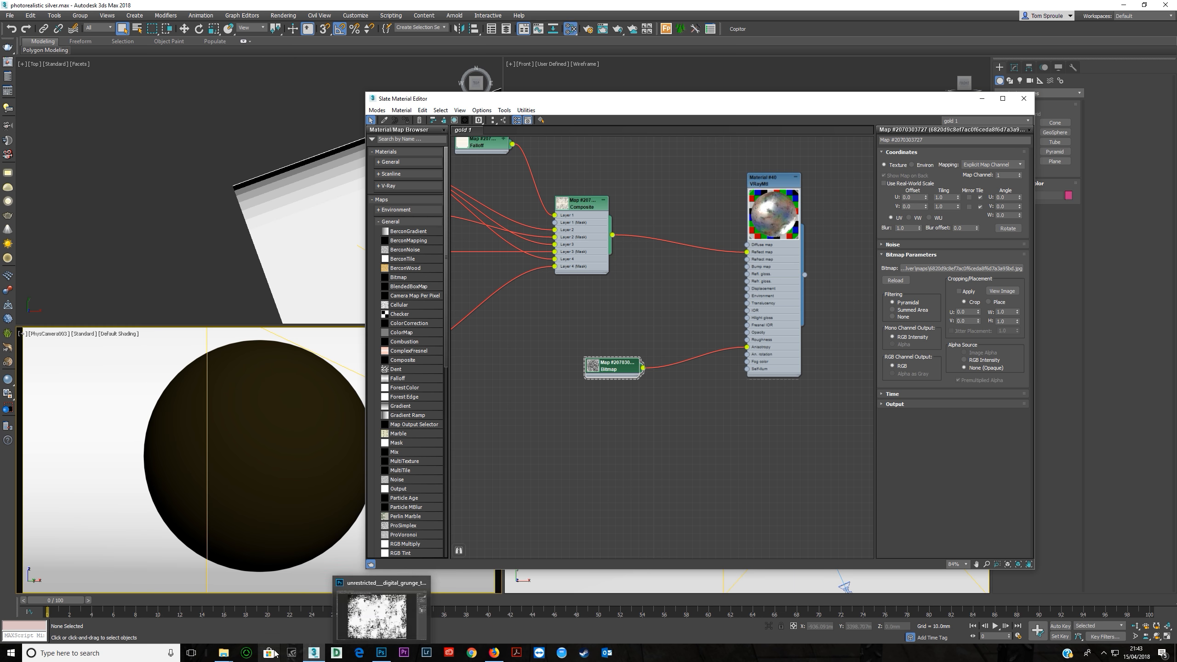
Open the fingerprint texture from the 031 photorealistic silver project's maps folder in Photoshop.
mouse_move(224, 653)
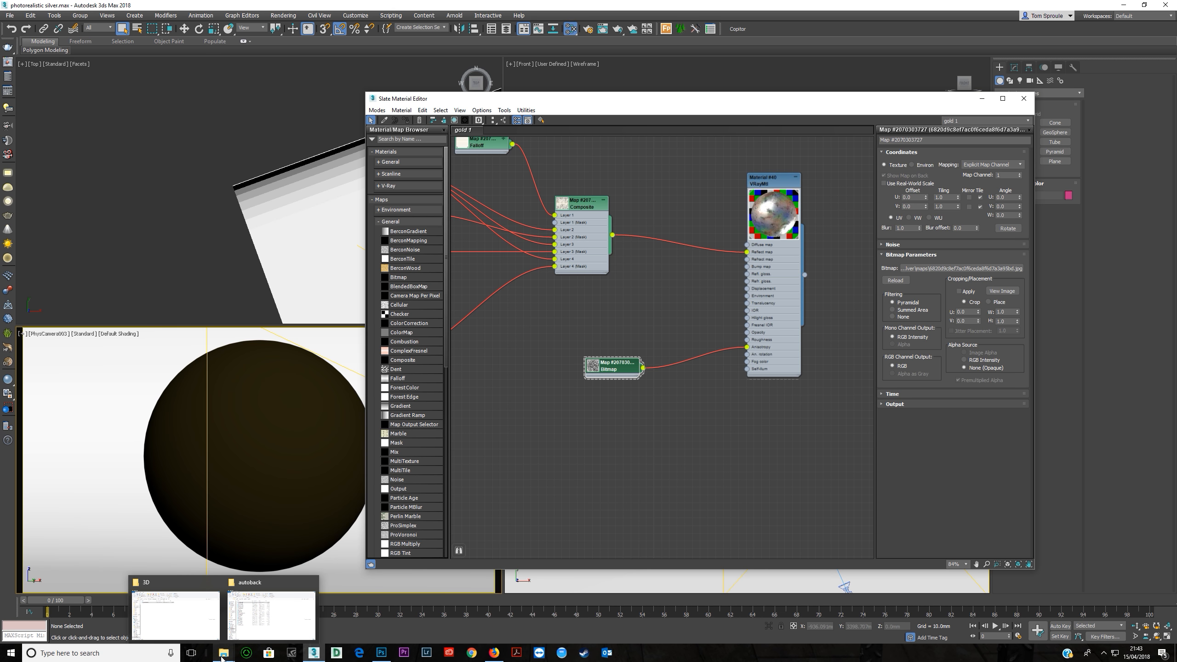
left_click(192, 627)
left_click(645, 250)
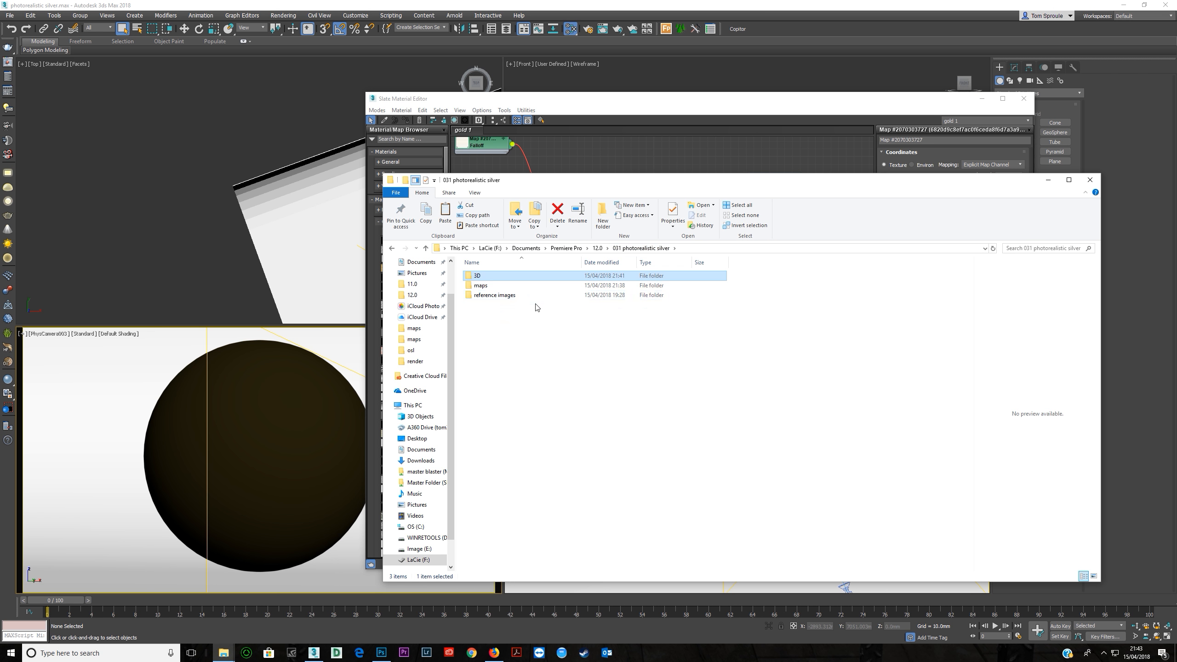
double_click(519, 279)
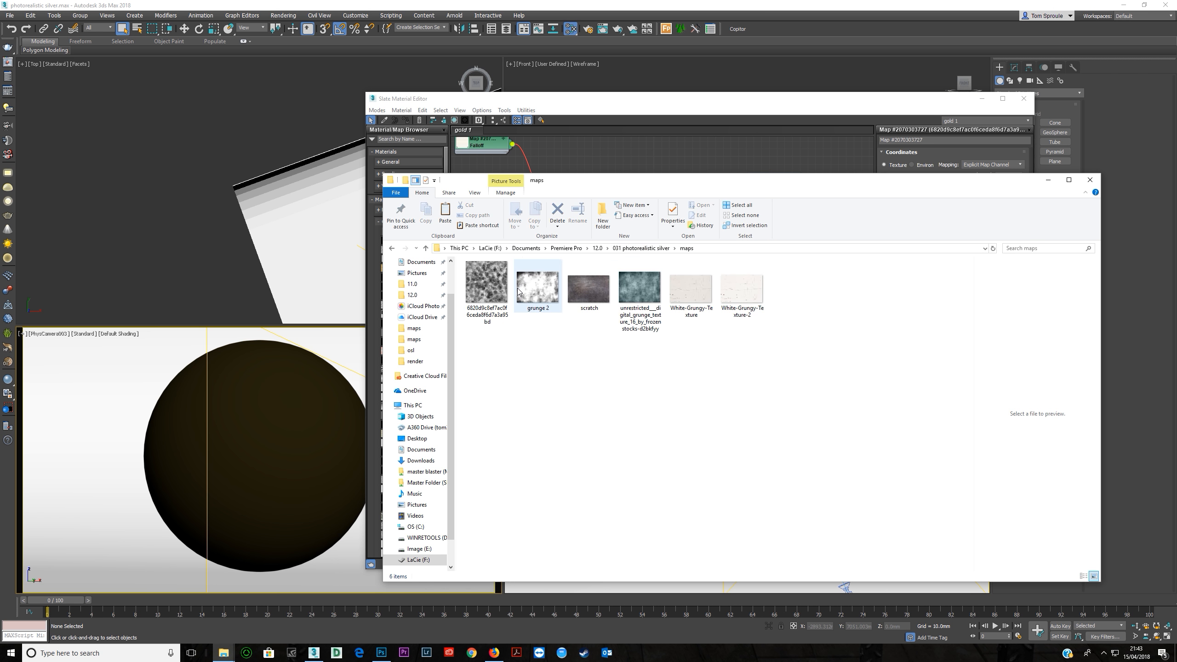
right_click(490, 295)
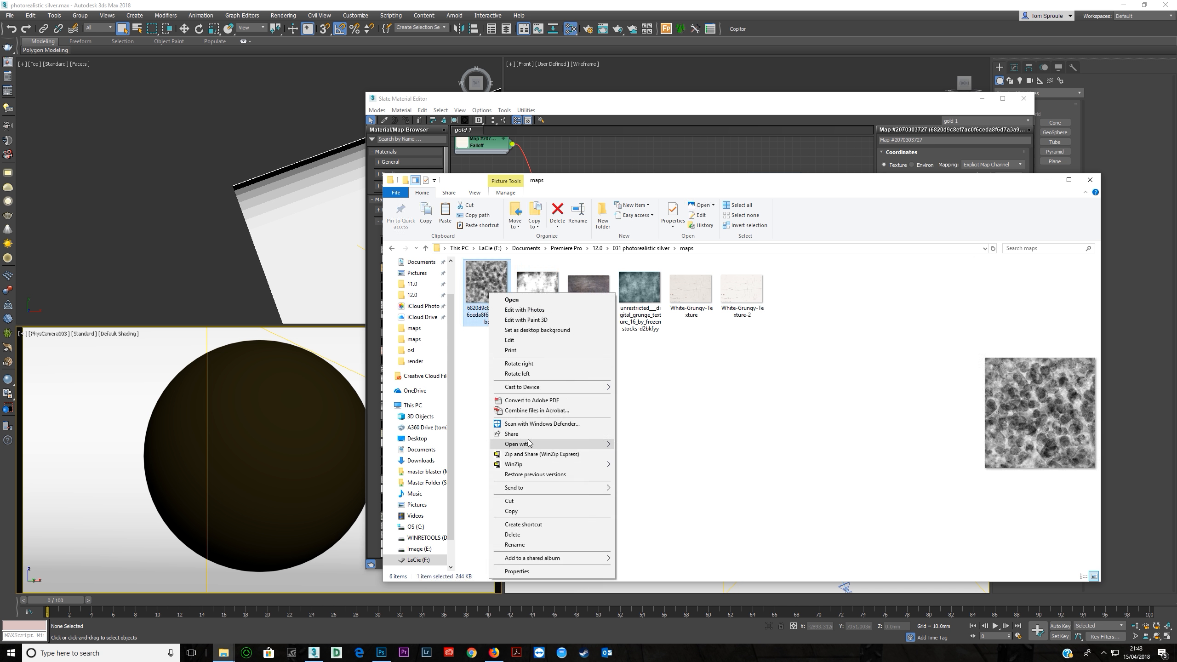
mouse_move(557, 444)
left_click(660, 456)
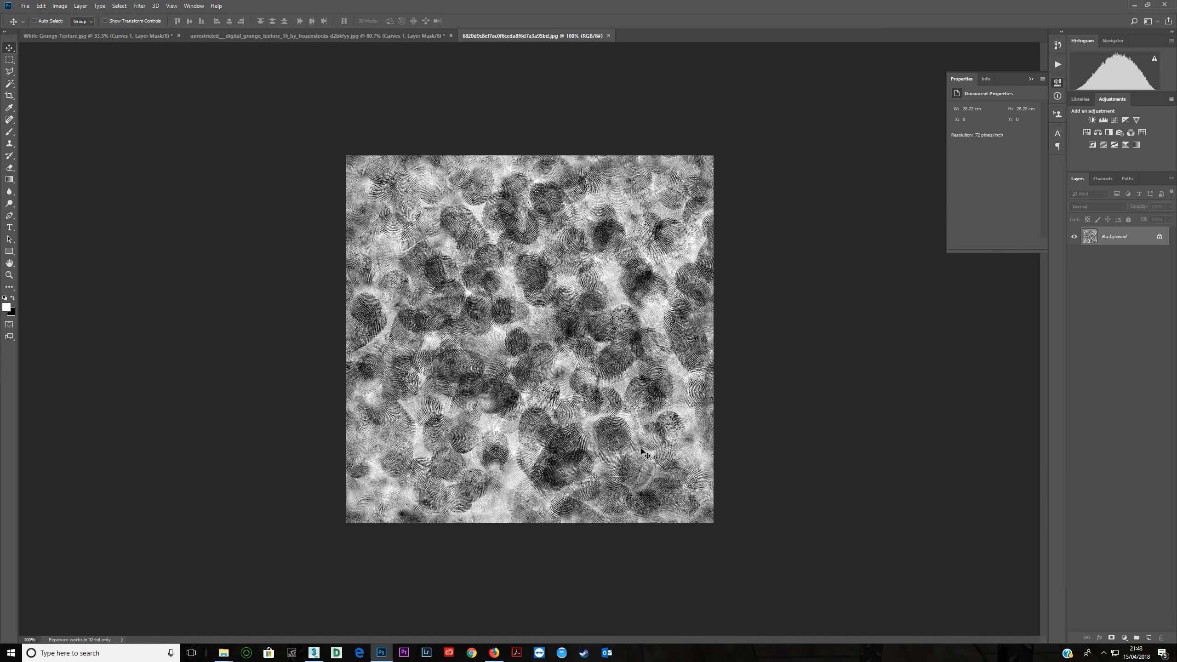
Add a Curves adjustment to the fingerprint texture and lower its white point to a little over half height.
scroll(532, 365, "up", 1, "alt")
left_click(1115, 120)
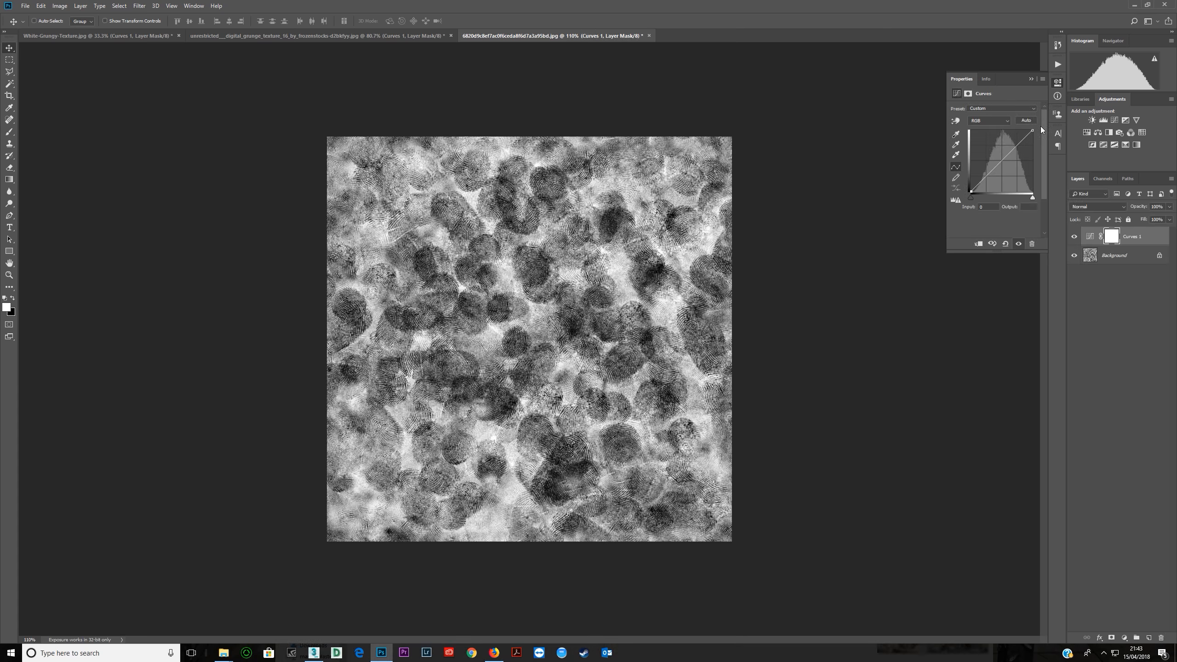
left_click_drag(1033, 129, 1038, 176)
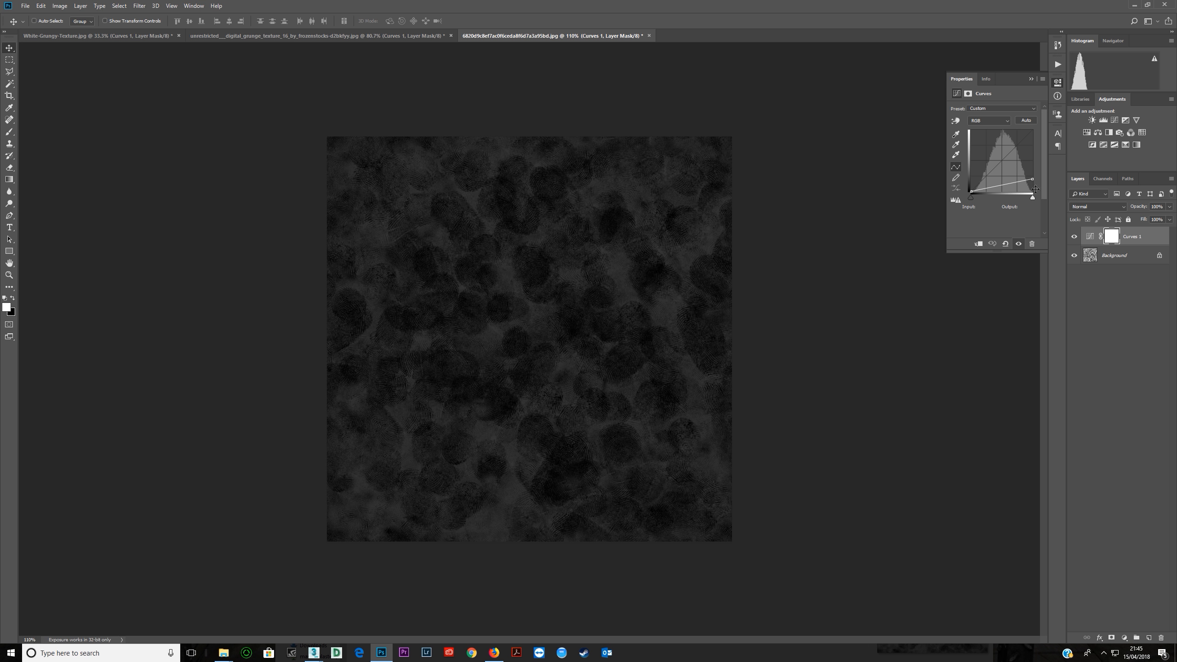
left_click_drag(1030, 179, 1042, 158)
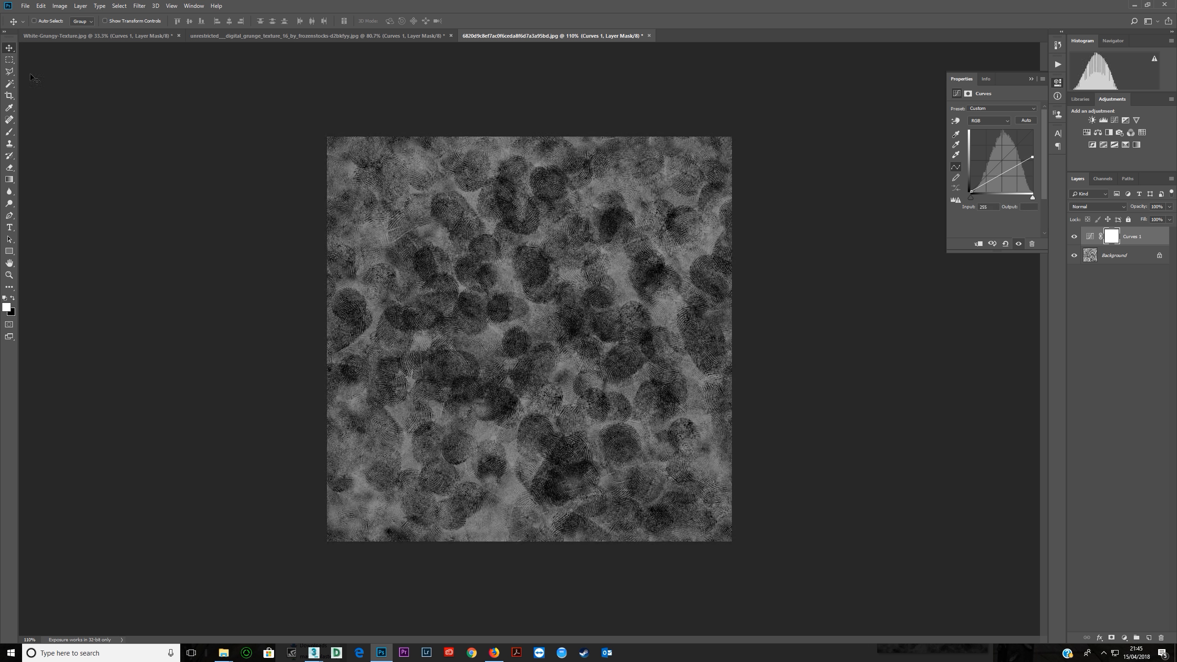
Save the darkened texture as the JPEG finger prints 2.jpg in the maps folder, replacing the existing file.
left_click(24, 5)
left_click(47, 105)
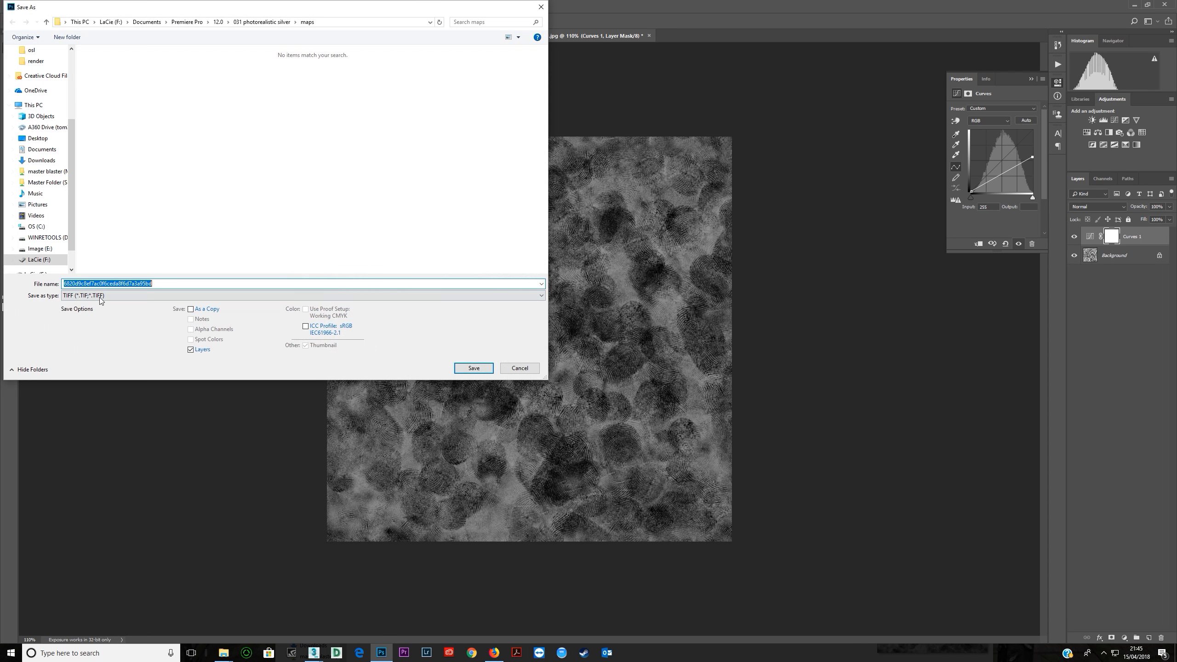
left_click(102, 295)
left_click(102, 371)
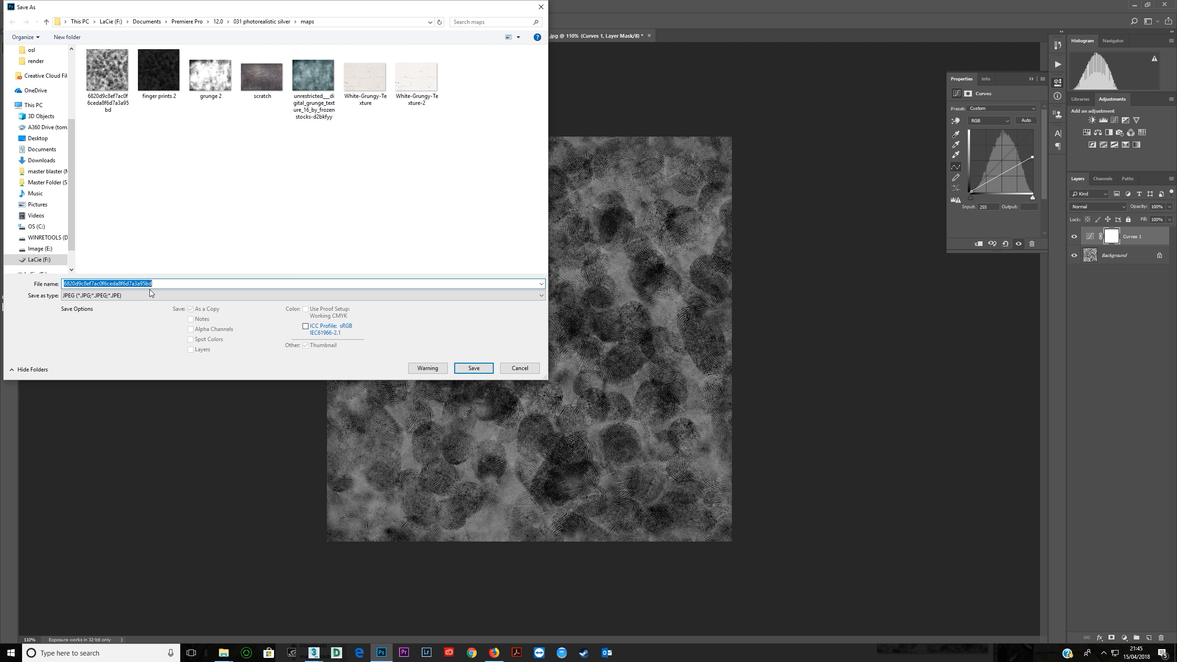
type("finger prints 2.jpg")
key("Down")
key("Return")
key("Left")
key("Return")
key("Return")
Switch to 3ds Max and test-render the sphere with the darkened fingerprint map.
key("alt+Tab")
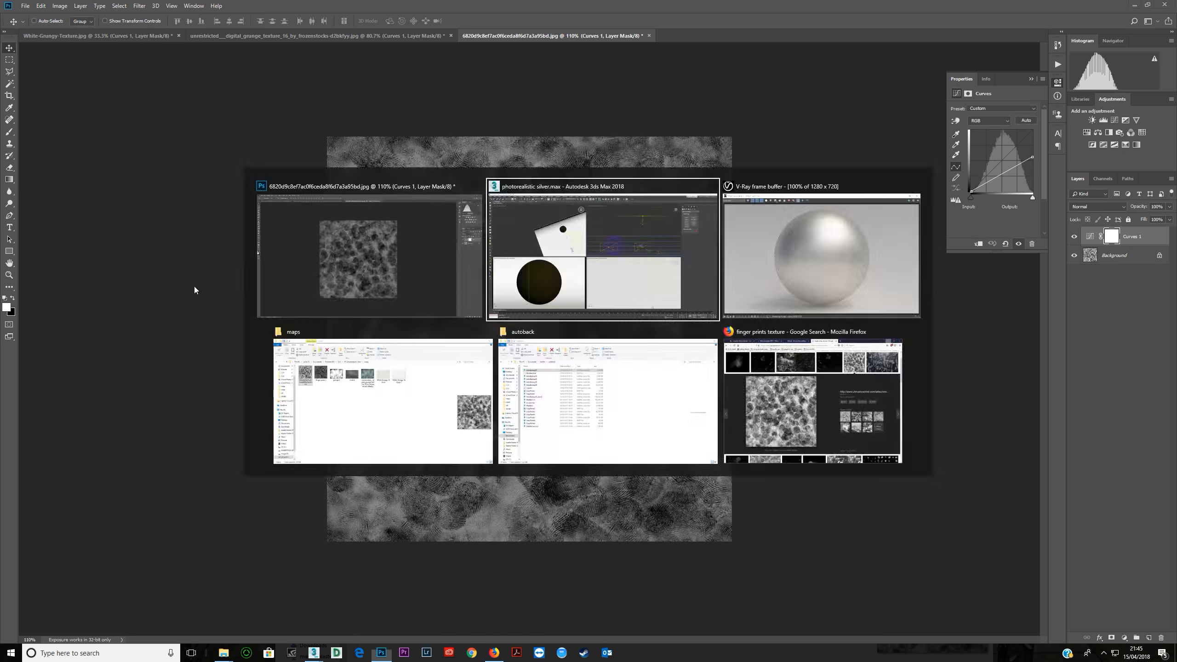
key("shift+q")
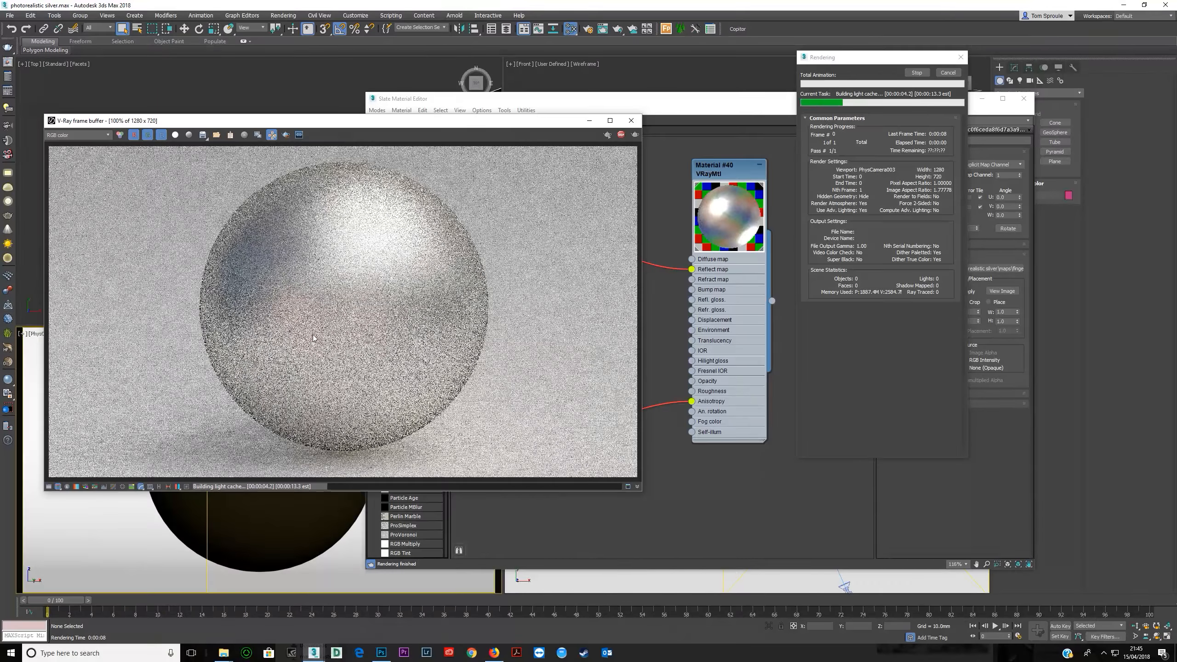
key("alt+Tab")
key("alt+Tab")
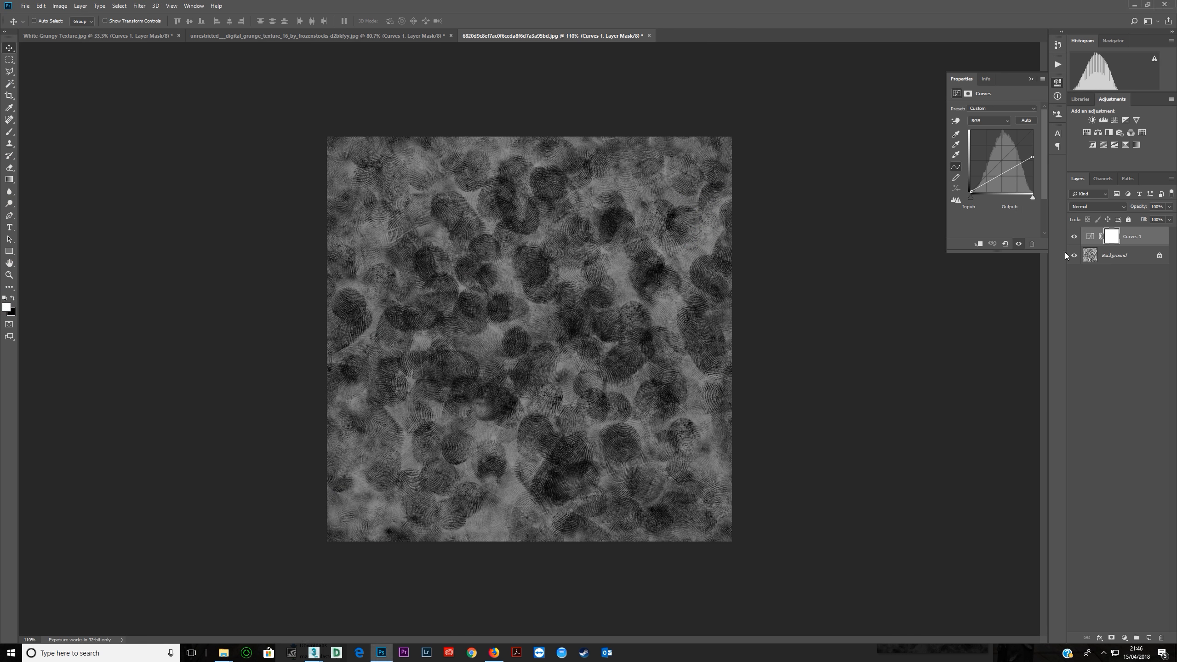
Raise the Curves white point to about four fifths height in Photoshop and save the JPEG over finger prints 2.jpg.
left_click_drag(1032, 156, 1032, 143)
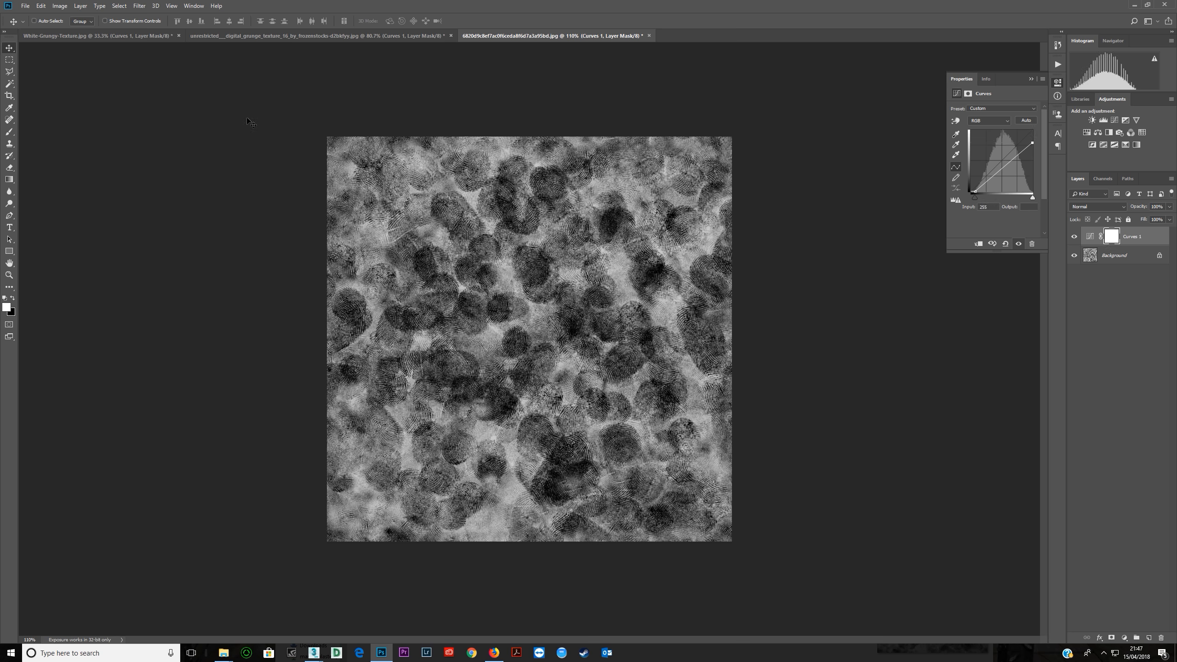
left_click(25, 5)
left_click(46, 110)
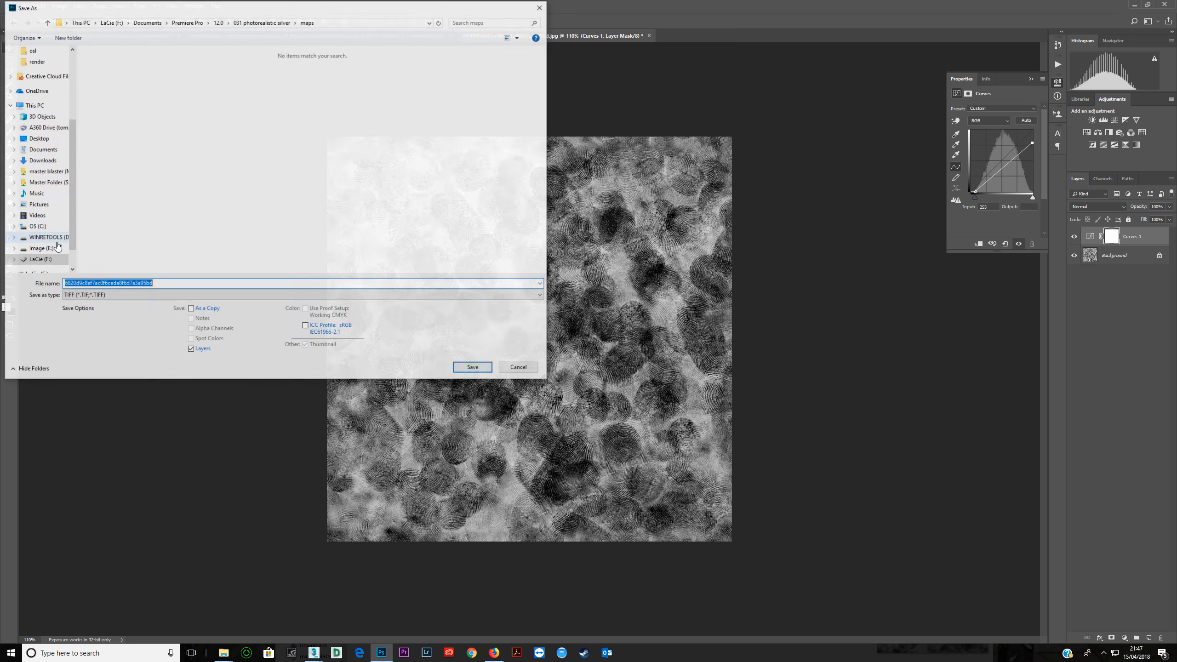
left_click(98, 301)
left_click(103, 369)
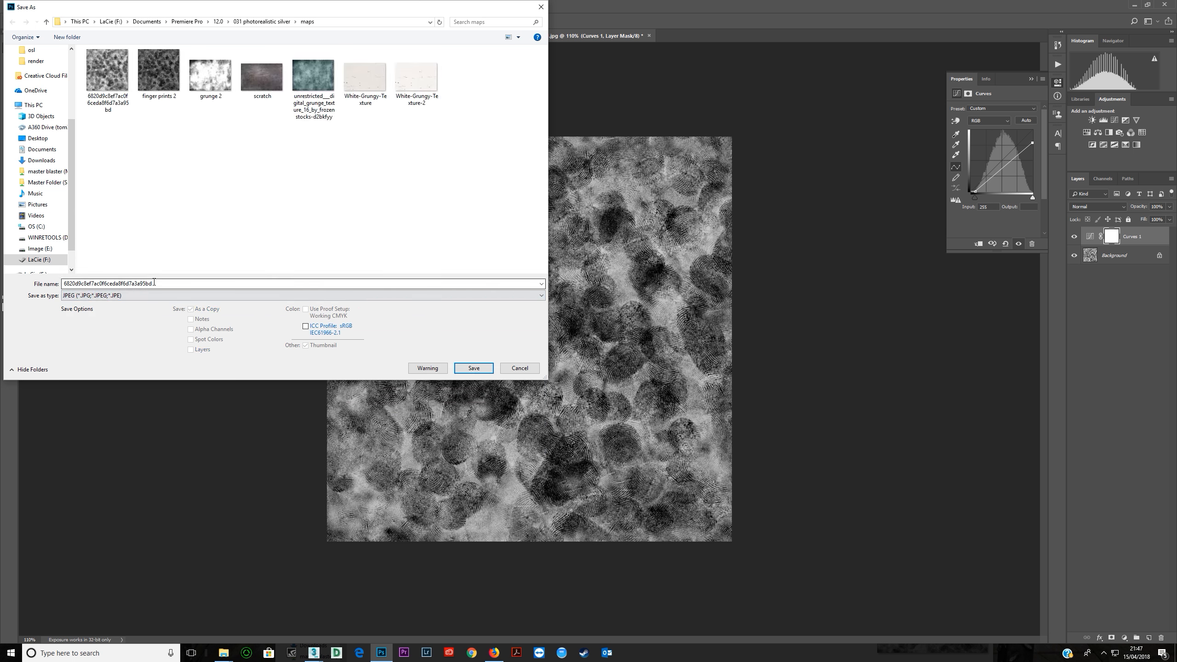
type("finger prints 2.jpg")
key("Down")
key("Return")
key("Left")
key("Return")
key("Return")
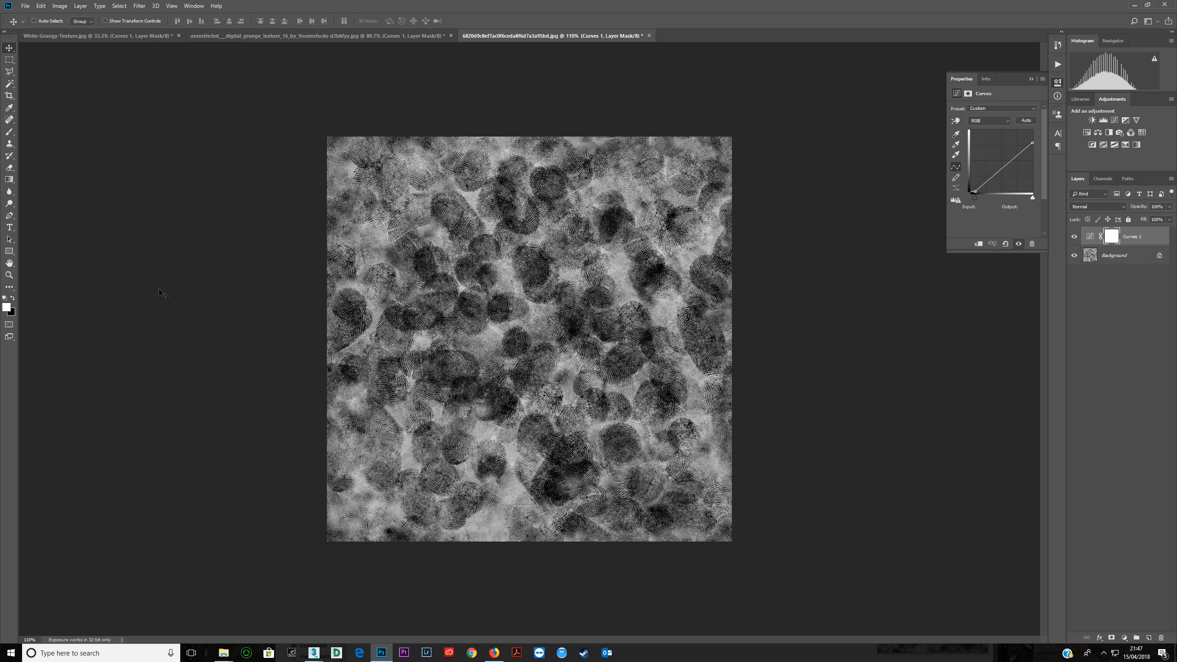
Render the sphere again in 3ds Max, examine the fingerprint detail on its surface up close, and stop the render.
key("alt+Tab")
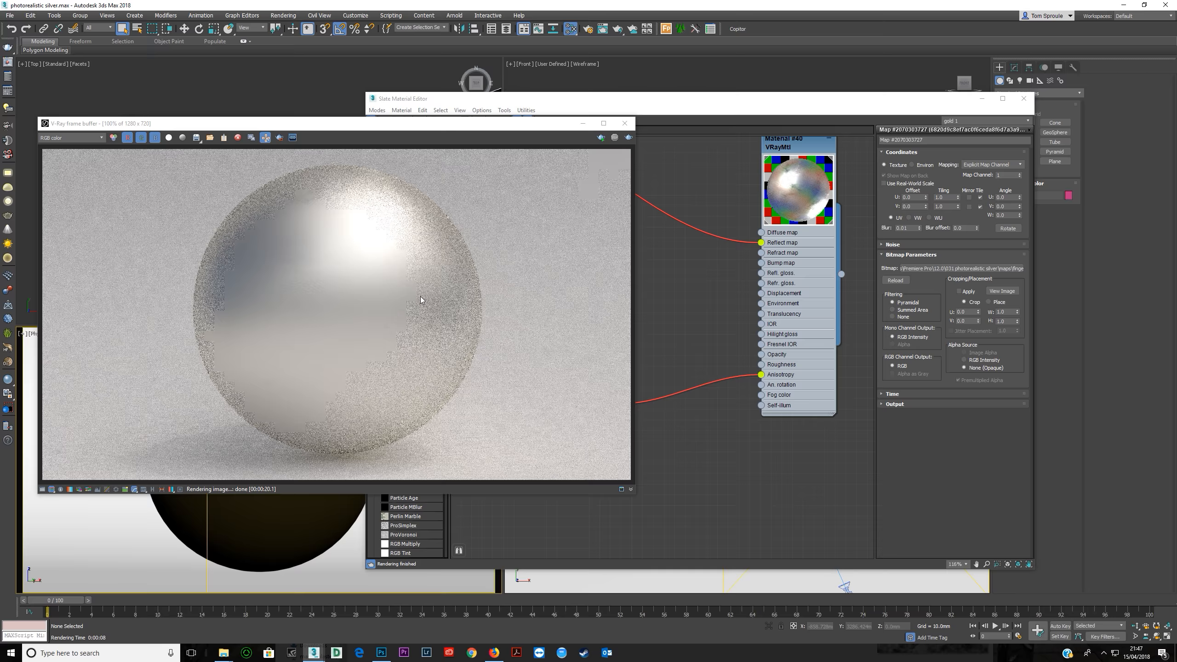
left_click(627, 139)
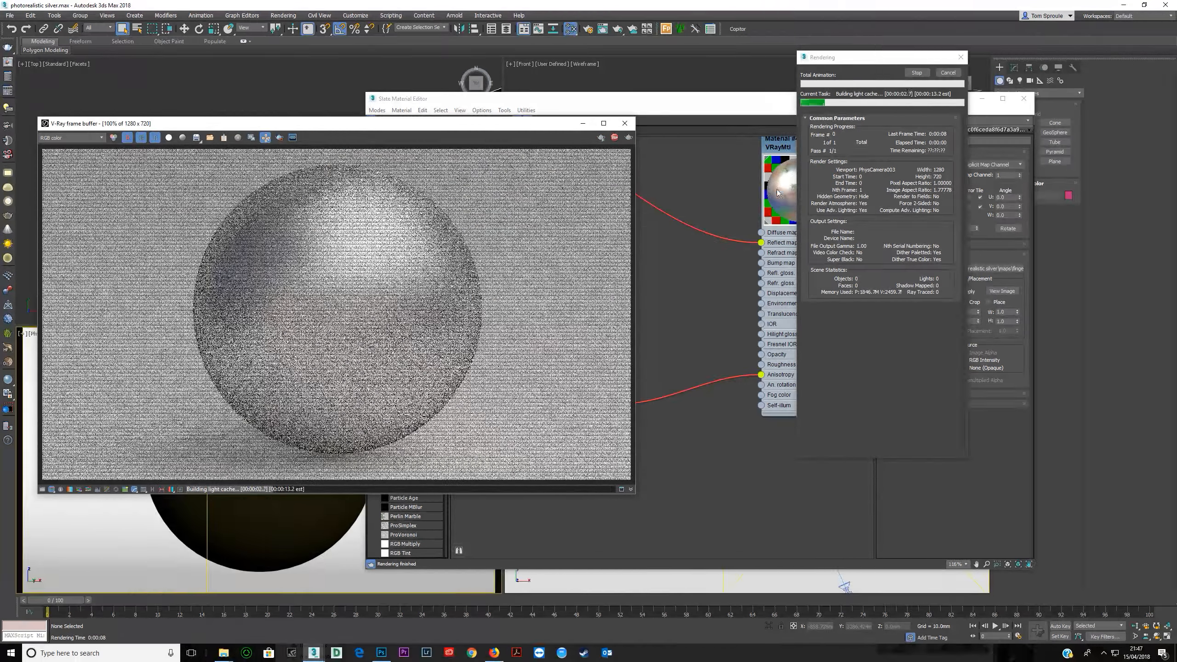
left_click(786, 210)
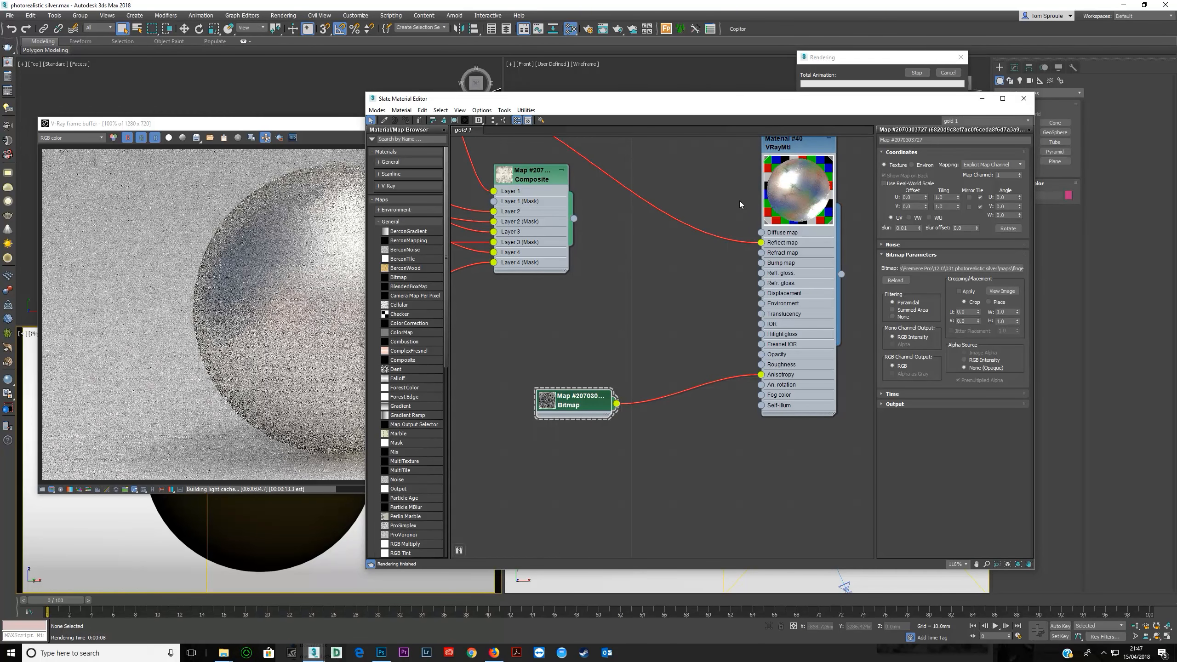
left_click(345, 348)
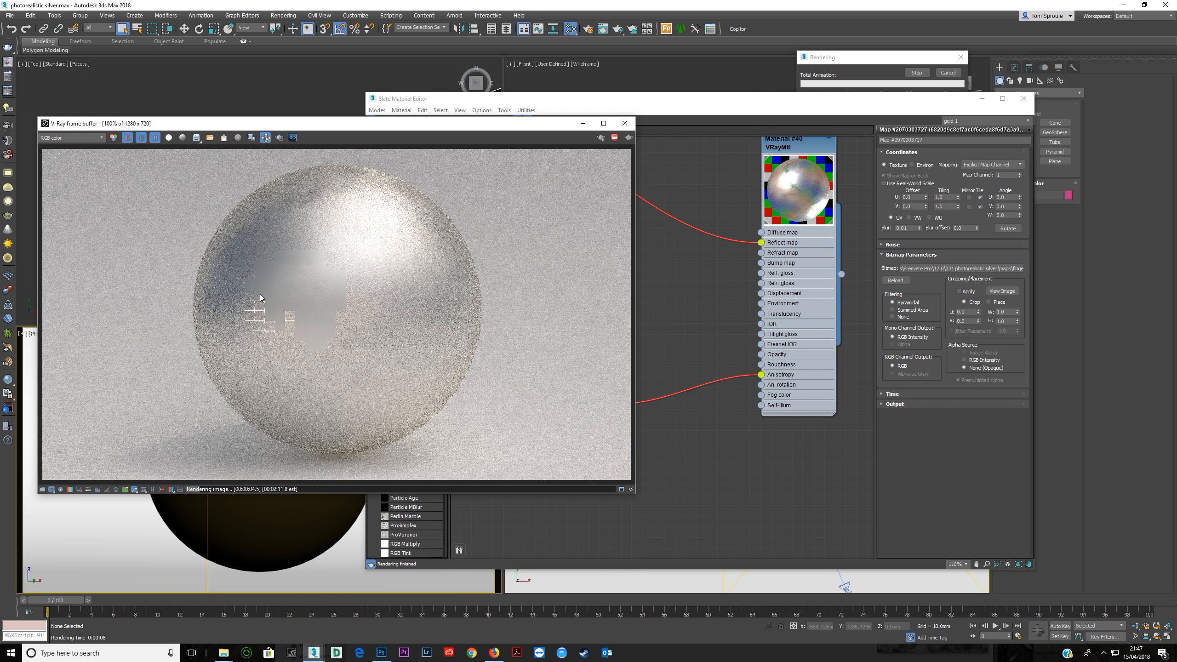
scroll(315, 299, "up", 2)
scroll(315, 300, "down", 2)
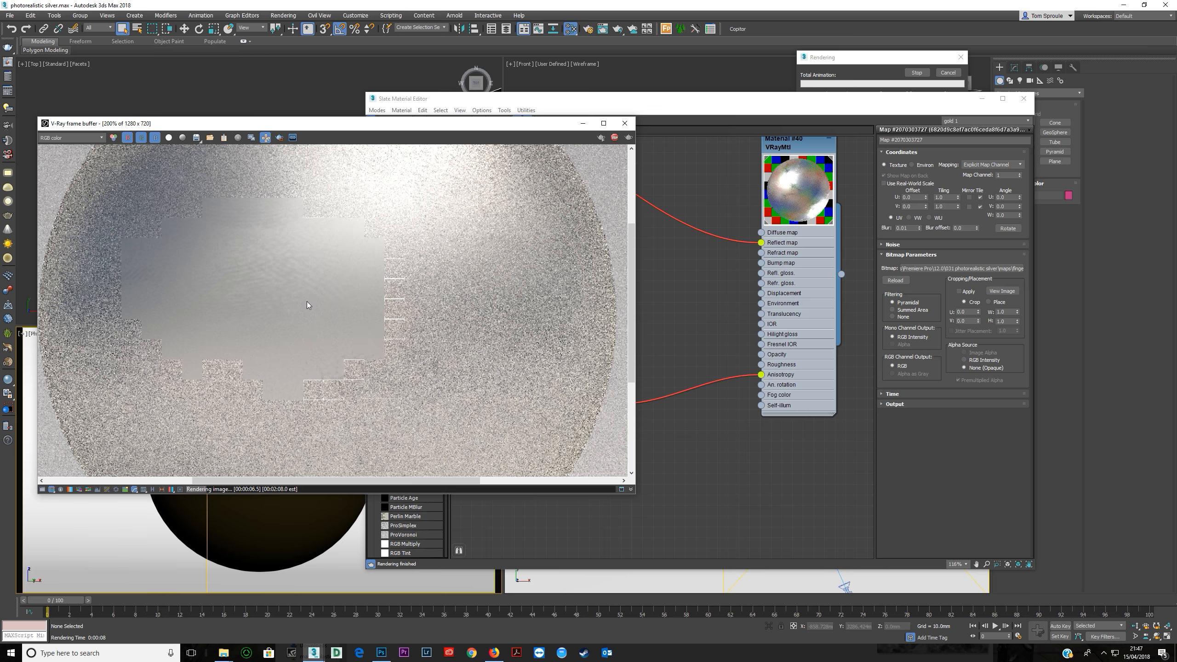
scroll(237, 290, "up", 1)
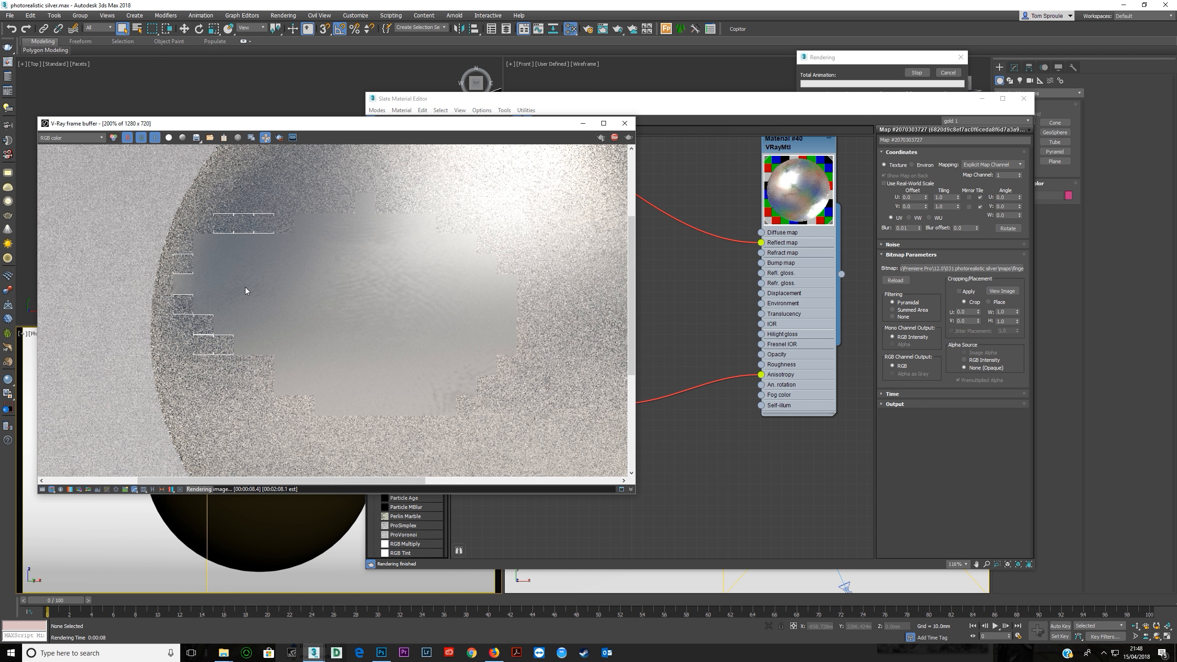
scroll(363, 234, "down", 1)
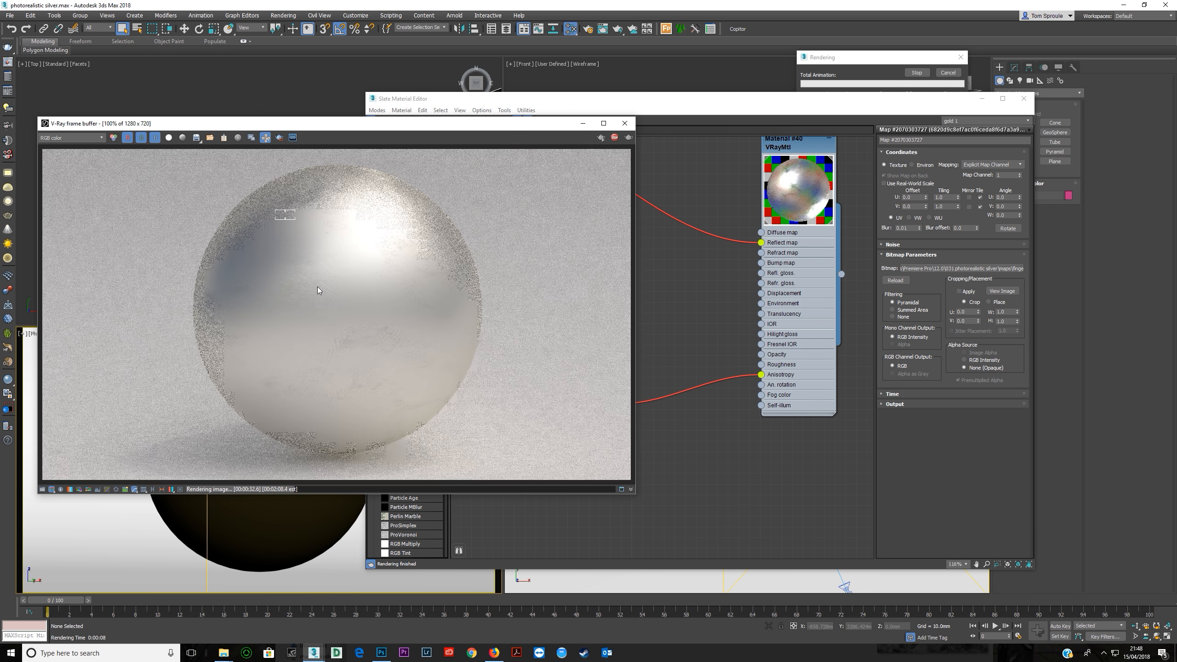
scroll(317, 287, "up", 2)
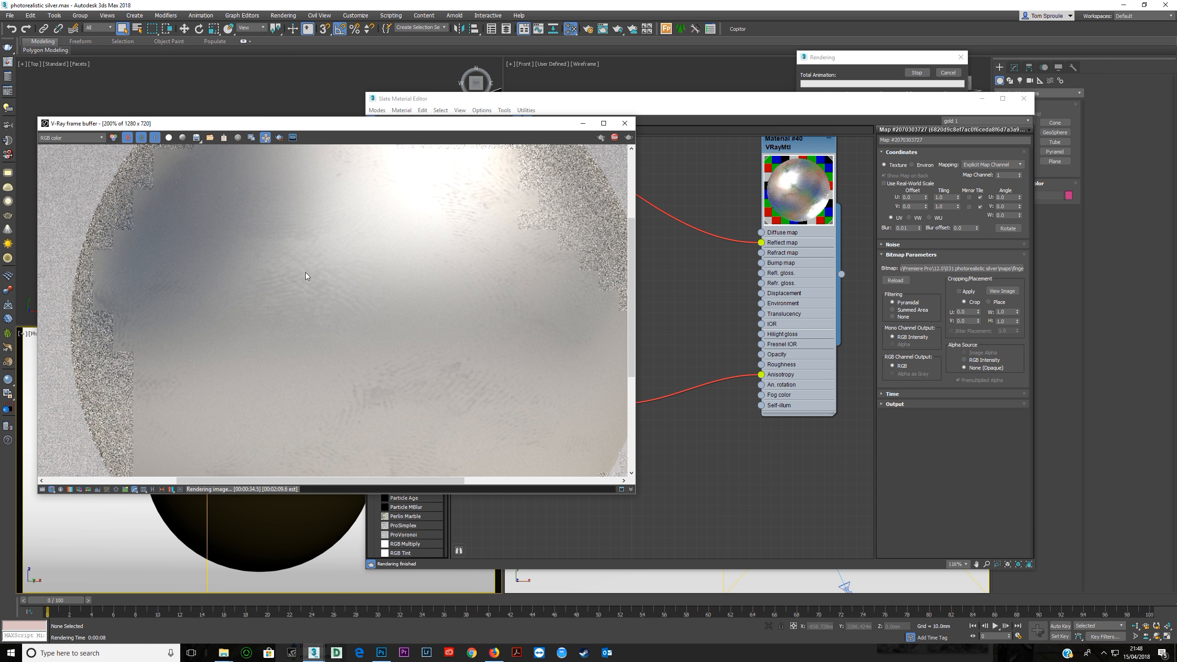
middle_click_drag(305, 272, 288, 300)
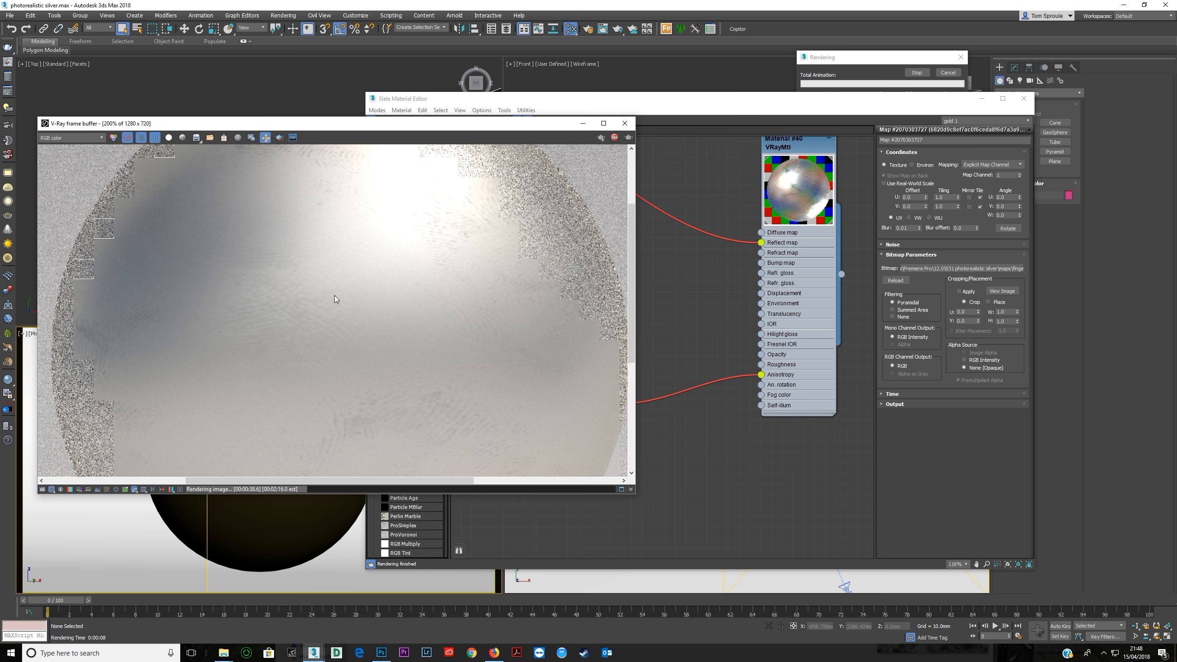
scroll(339, 294, "down", 2)
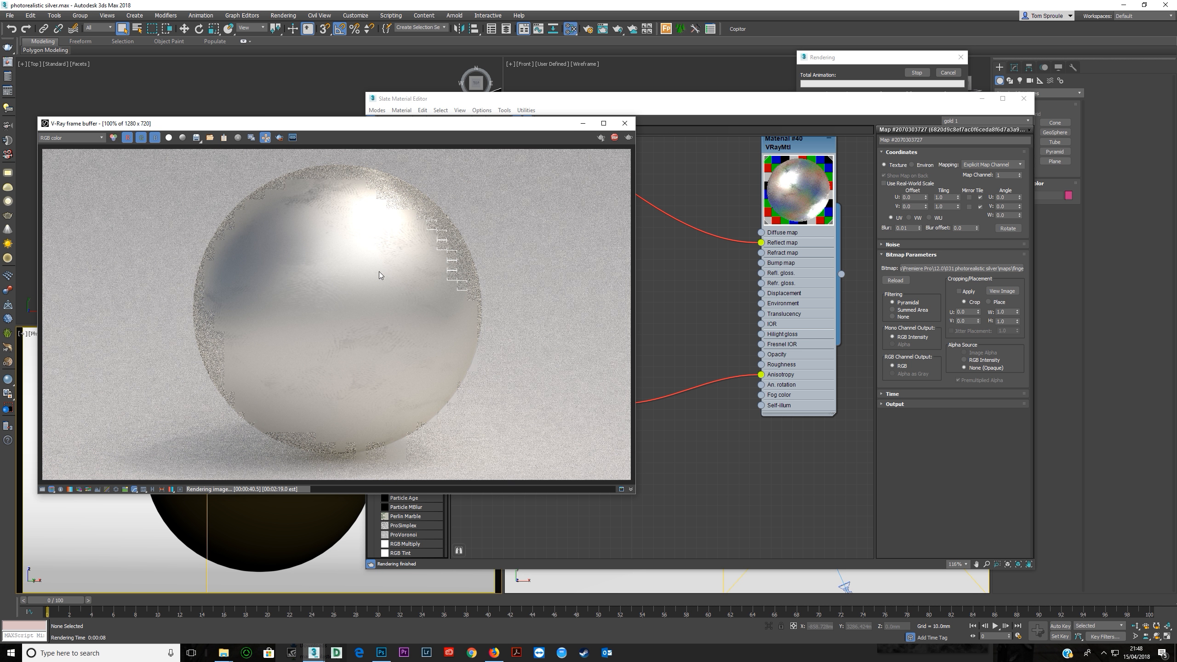
left_click(614, 137)
Reconnect the Composite map's output to the VRayMtl's Reflect map input.
left_click_drag(560, 123, 544, 362)
left_click(562, 231)
left_click_drag(574, 218, 761, 242)
Enable Glossy Fresnel in the VRayMtl's options.
scroll(580, 271, "down", 2)
left_click_drag(553, 208, 690, 267)
scroll(592, 293, "down", 2)
middle_click_drag(568, 293, 755, 284)
scroll(652, 284, "down", 3)
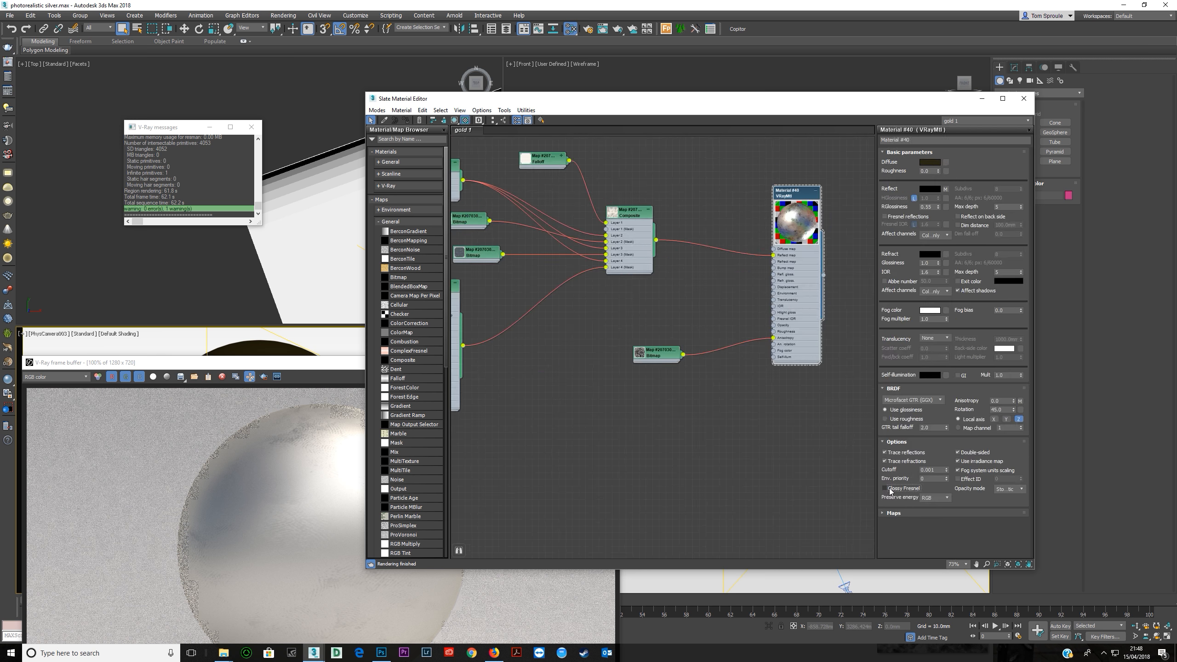
left_click(885, 488)
left_click(889, 489)
Add a new Falloff map and connect it to the VRayMtl's reflection glossiness input.
scroll(658, 274, "up", 1)
middle_click_drag(659, 275, 570, 302)
left_click(378, 223)
scroll(680, 304, "up", 1)
middle_click_drag(680, 304, 622, 308)
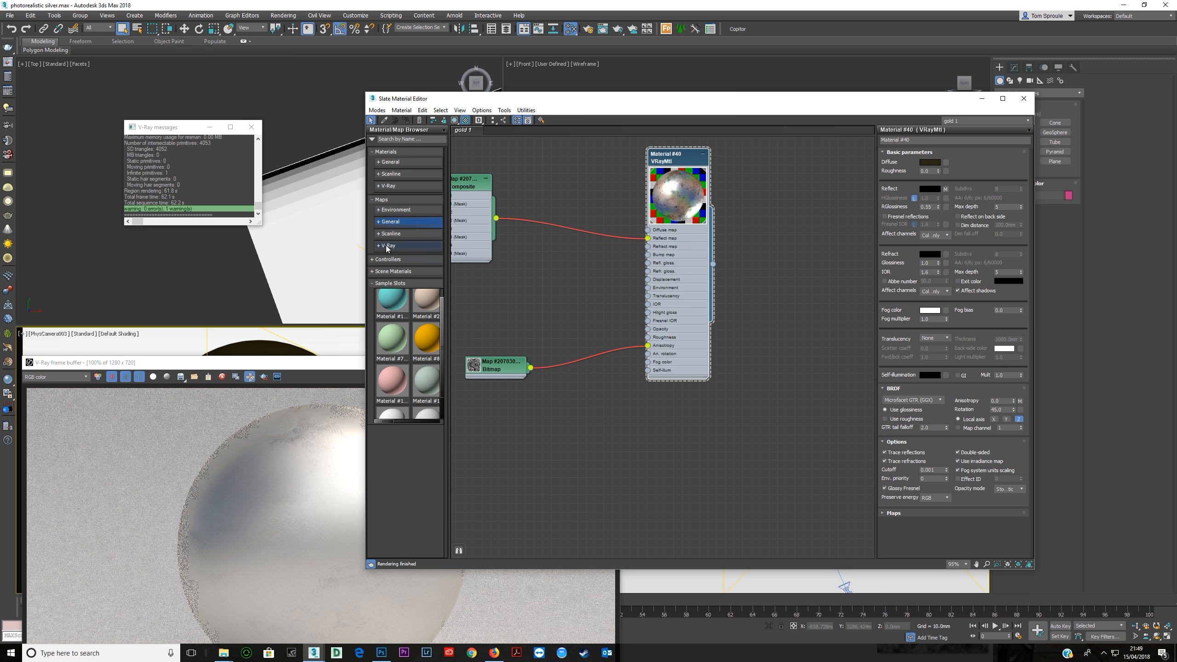
left_click(390, 223)
left_click_drag(399, 378, 648, 262)
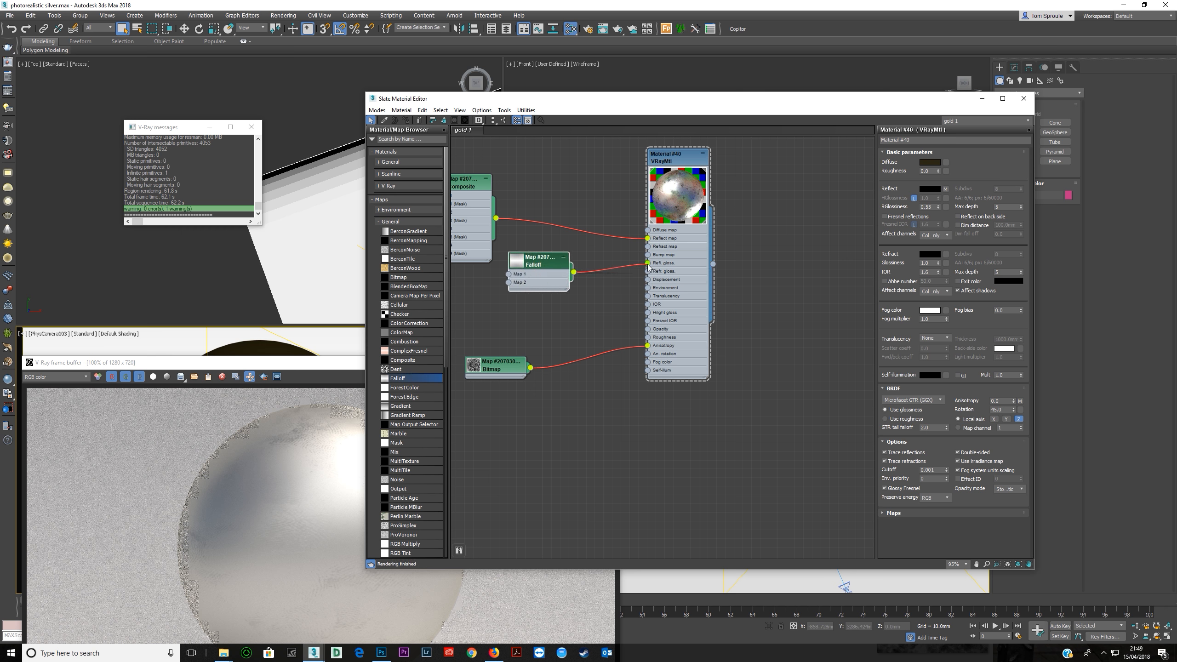
Raise the start of the new Falloff's mix curve to about two thirds height and add a smoothed point that bends its far end.
double_click(547, 276)
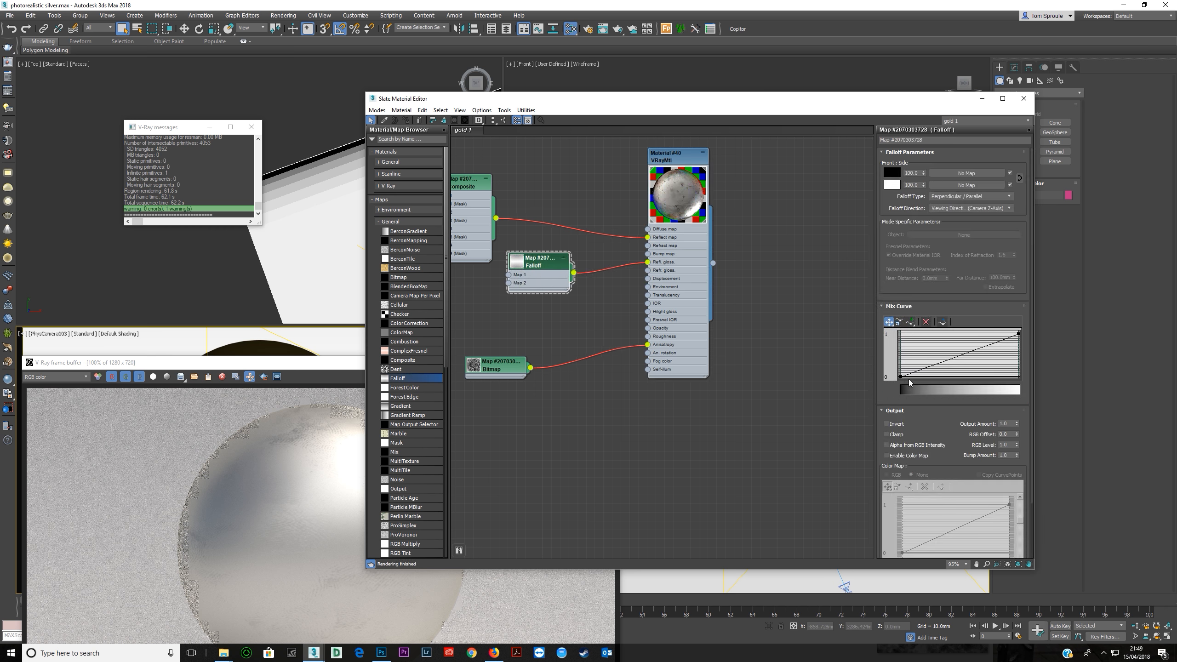
left_click_drag(900, 377, 900, 346)
left_click(909, 322)
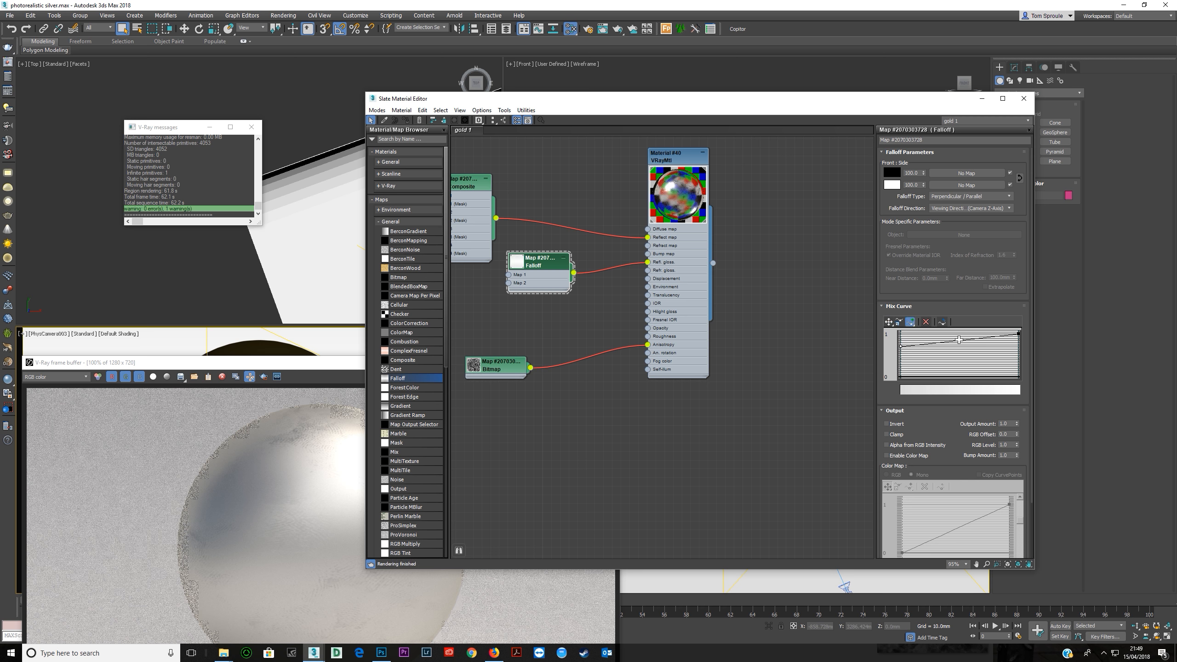
right_click(982, 339)
mouse_move(983, 338)
left_mouse_down()
mouse_move(1018, 335)
mouse_move(993, 344)
left_mouse_up()
right_click(992, 342)
left_click(1005, 359)
left_click_drag(900, 346, 901, 349)
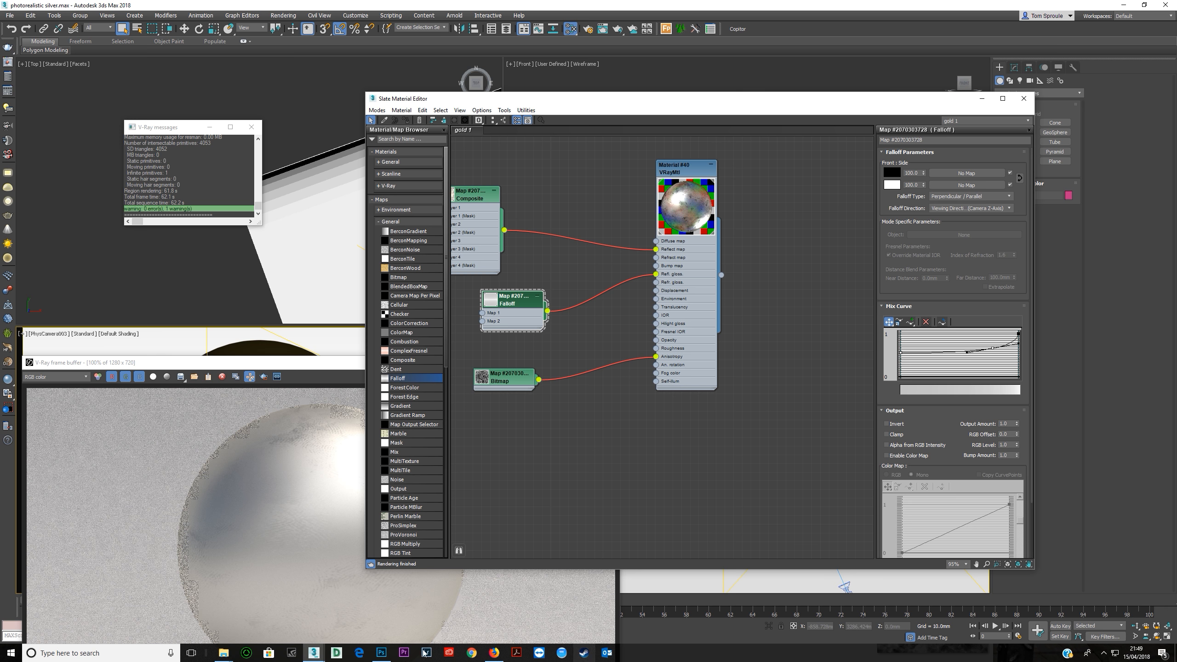
Examine how the new Falloff's mix curve relates to the VRayMtl's RGlossiness and Glossy Fresnel settings.
mouse_move(223, 652)
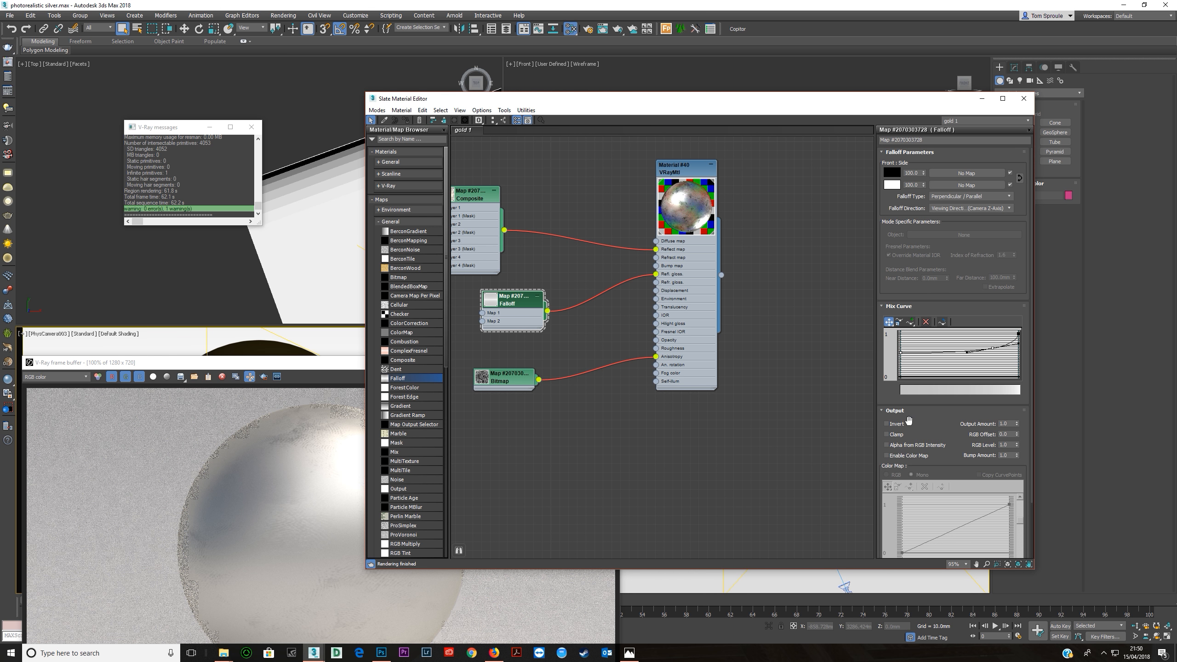
left_click(673, 316)
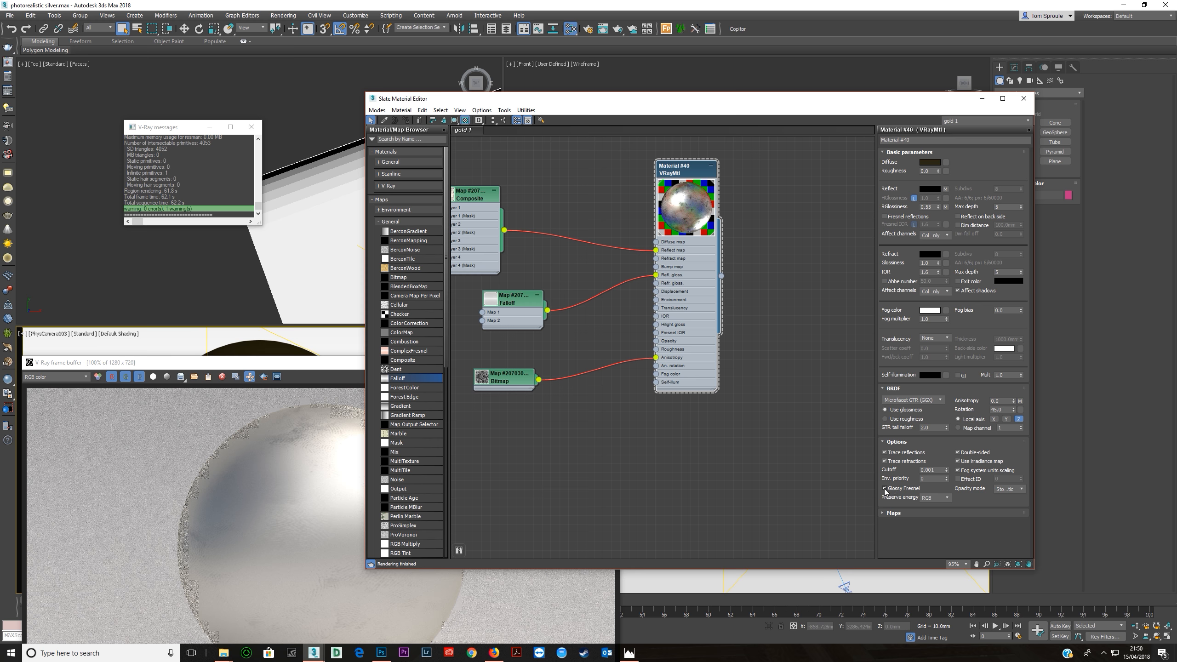
left_click(518, 319)
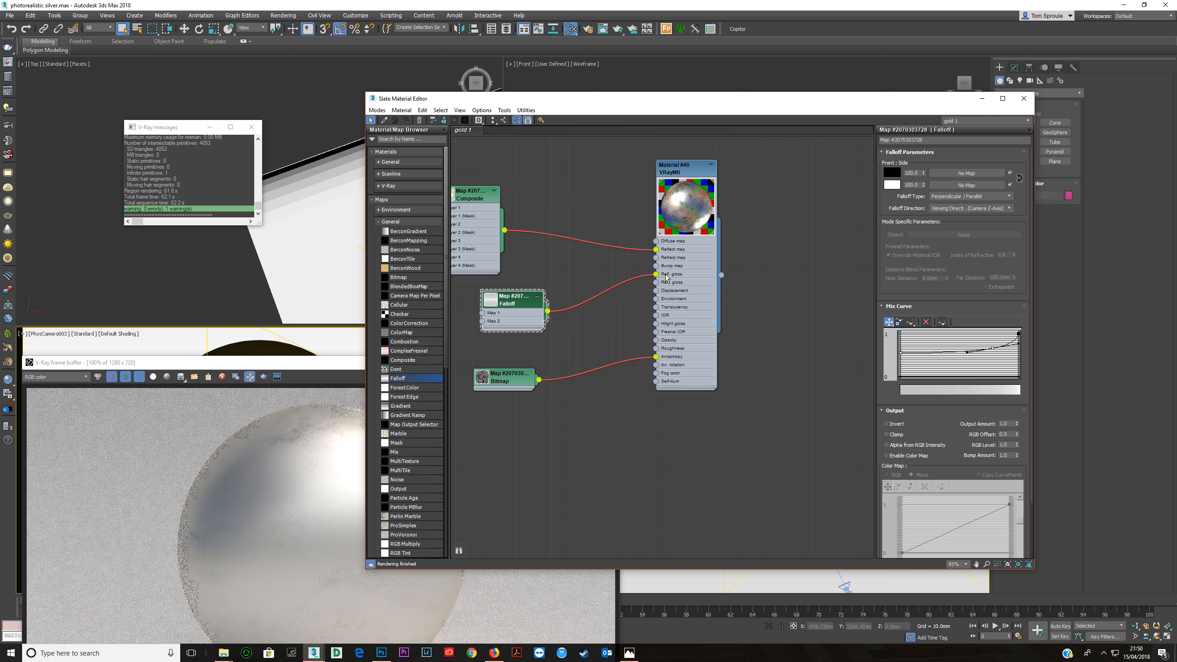
left_click(679, 309)
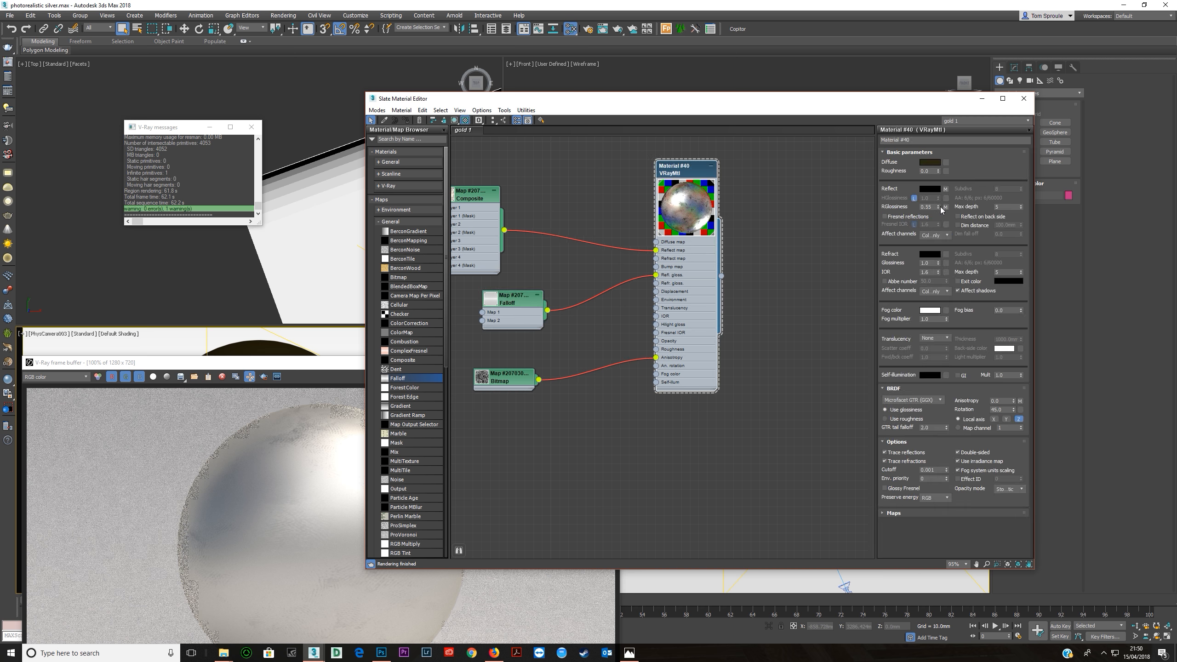
right_click(503, 301)
left_click(512, 315)
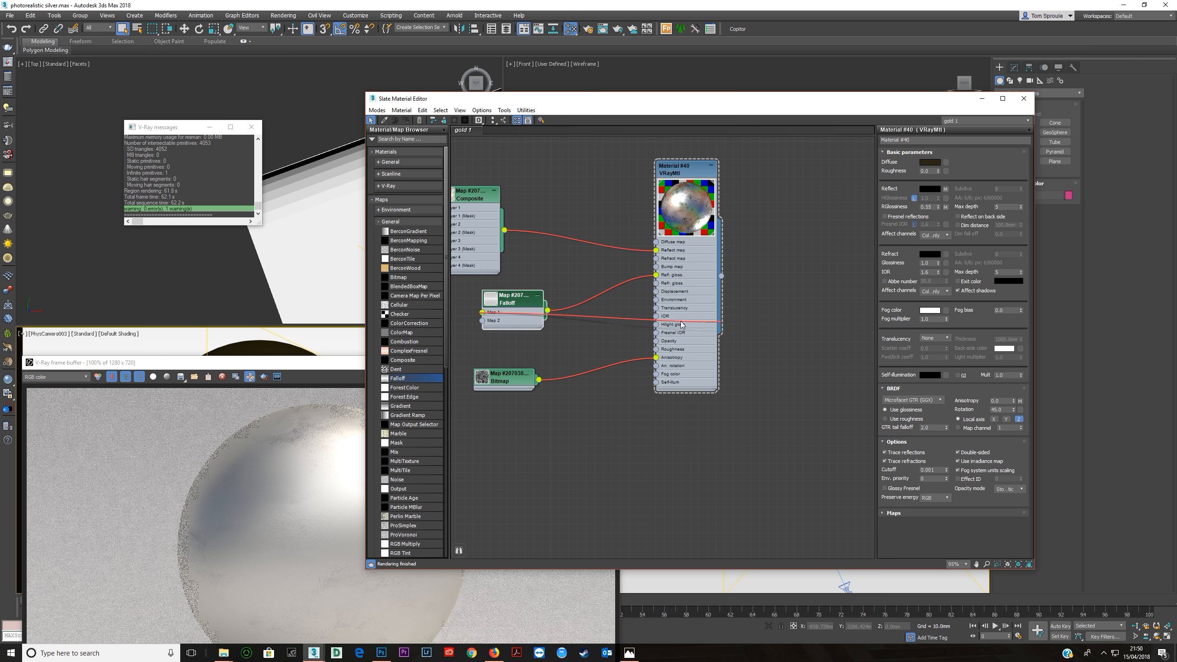
right_click(512, 318)
left_click(582, 322)
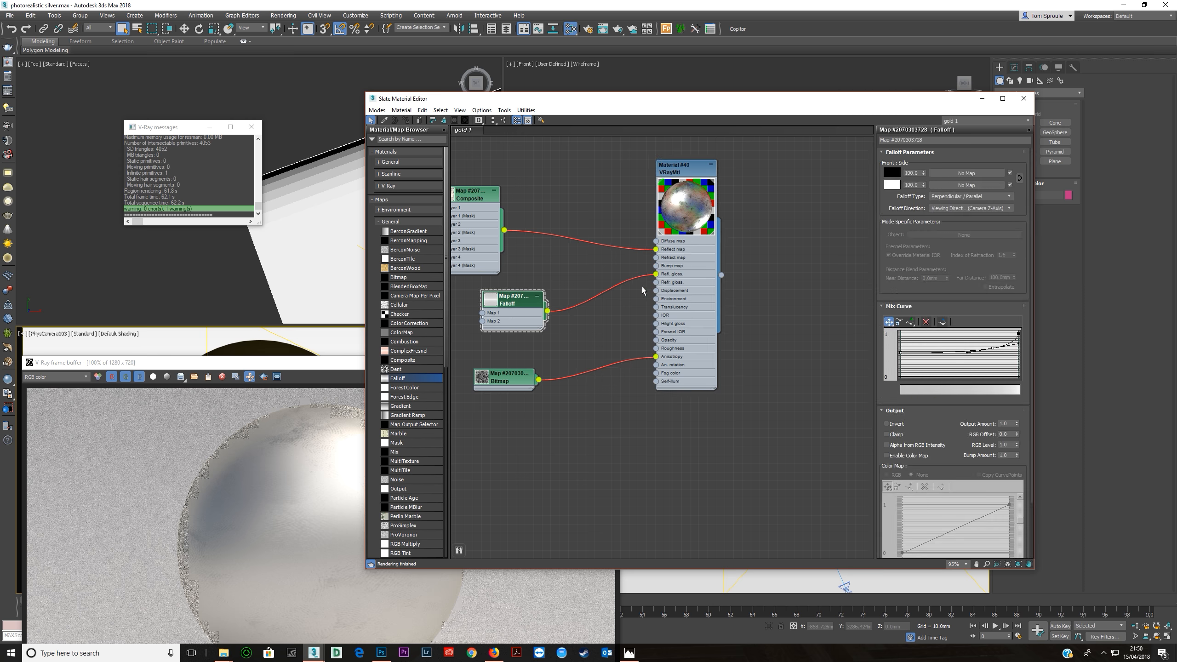
left_click(687, 288)
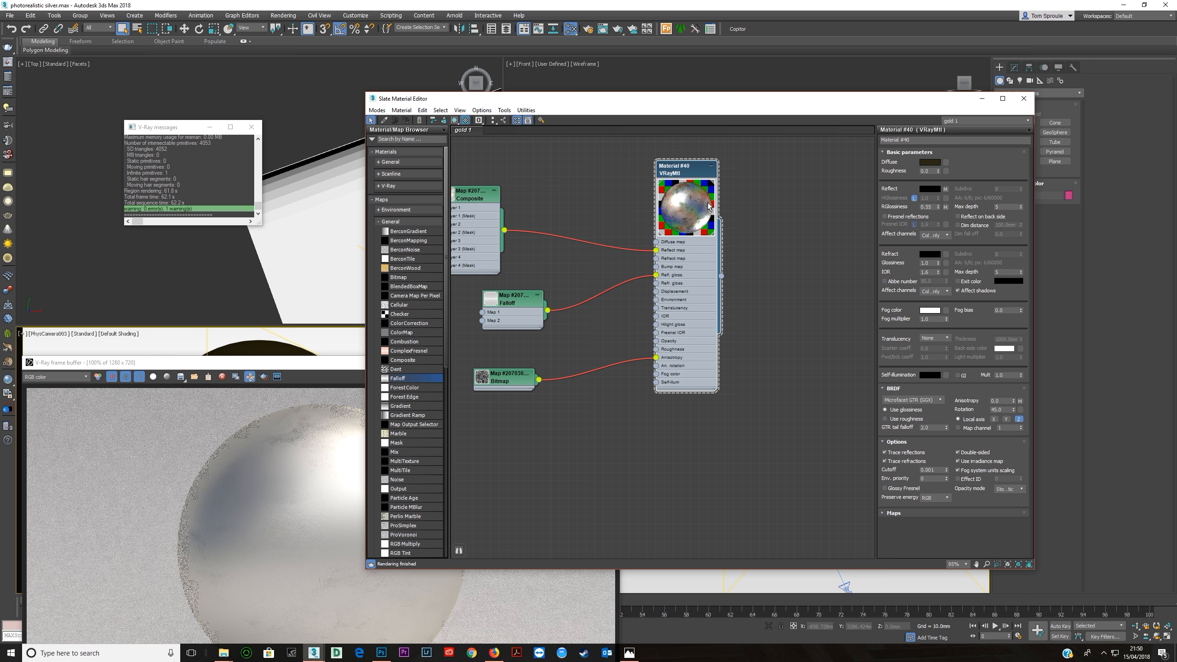
Insert a new Composite map between the glossiness Falloff and the VRayMtl's reflection glossiness input.
middle_click_drag(516, 316, 616, 307)
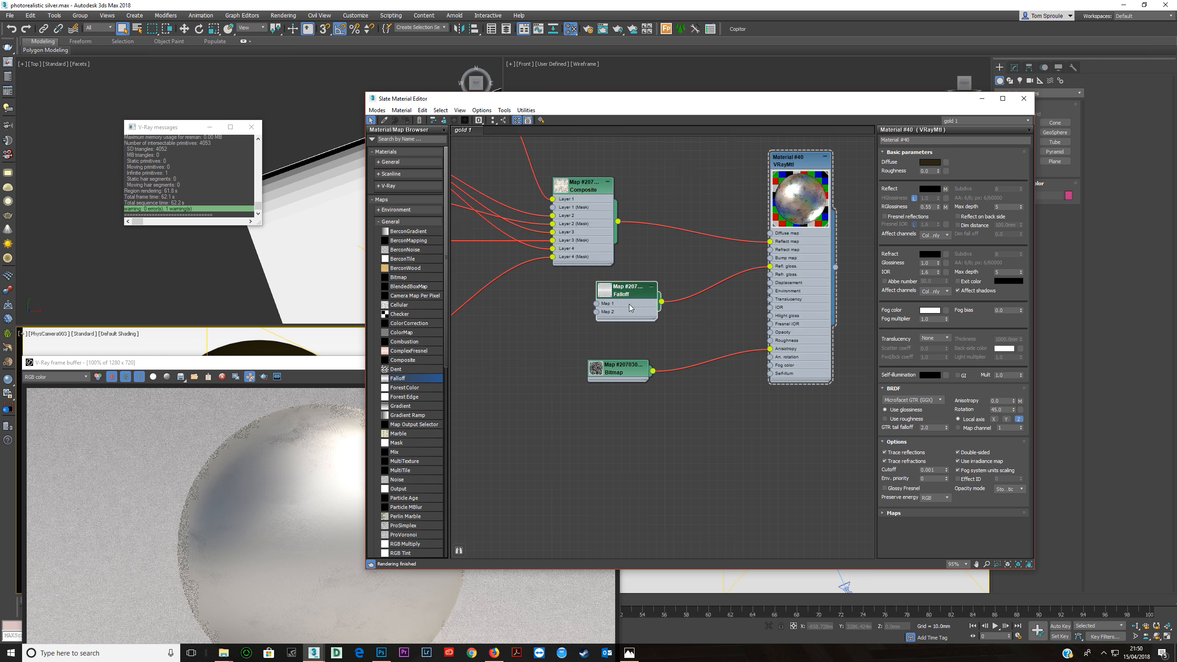
left_click_drag(641, 305, 563, 332)
scroll(685, 307, "down", 1)
middle_click_drag(686, 307, 757, 331)
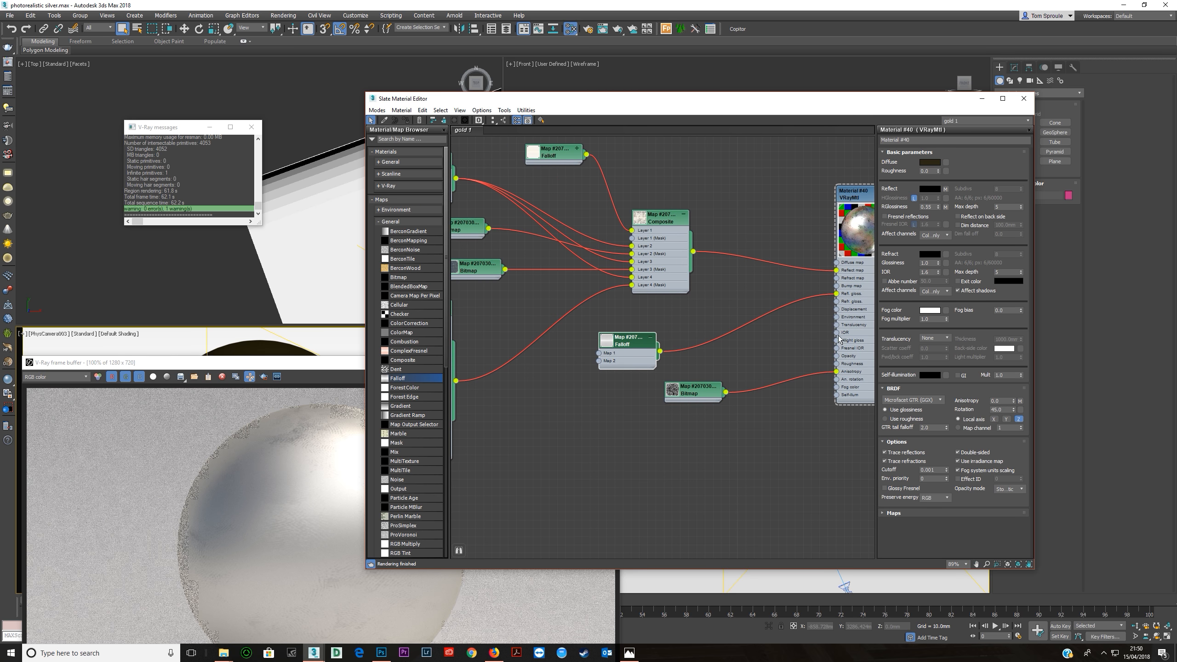
scroll(629, 328, "down", 2)
middle_click_drag(629, 328, 662, 346)
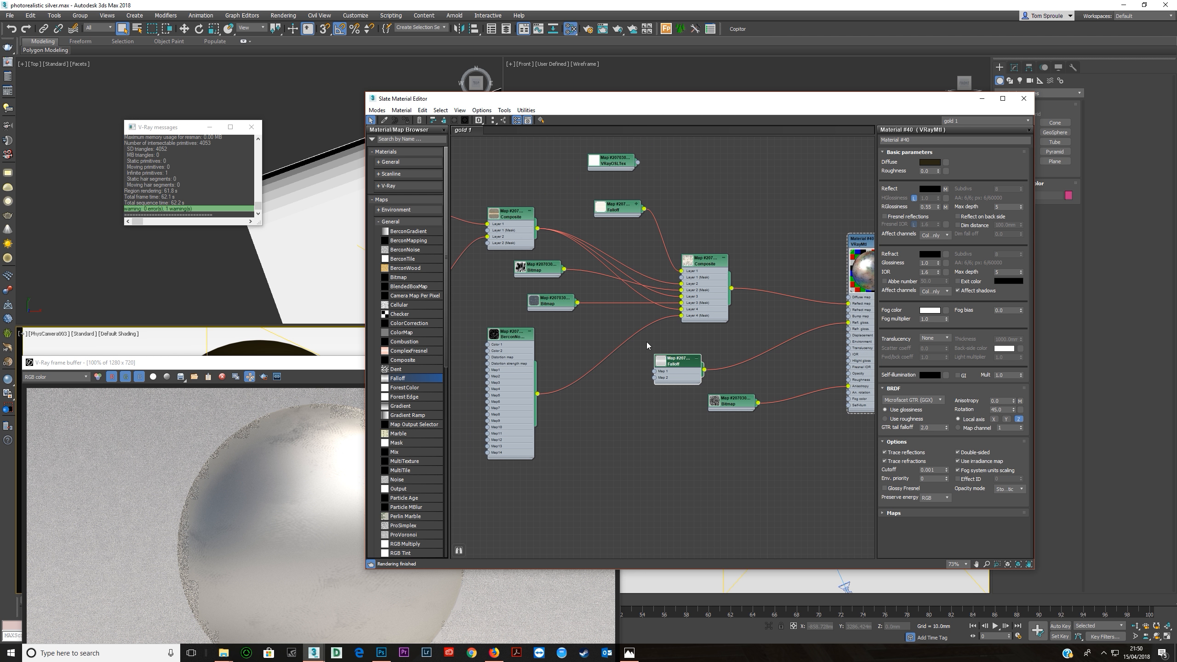
left_click_drag(406, 366, 630, 362)
left_click(763, 375)
Connect the reflection Falloff directly to the VRayMtl's Reflect map input in place of the reflection Composite.
middle_click_drag(685, 273, 600, 285)
left_click_drag(554, 220, 763, 315)
left_click_drag(655, 378, 656, 365)
middle_click_drag(633, 363, 619, 328)
scroll(621, 328, "up", 2)
middle_click_drag(704, 342, 861, 343)
middle_click_drag(609, 296, 546, 298)
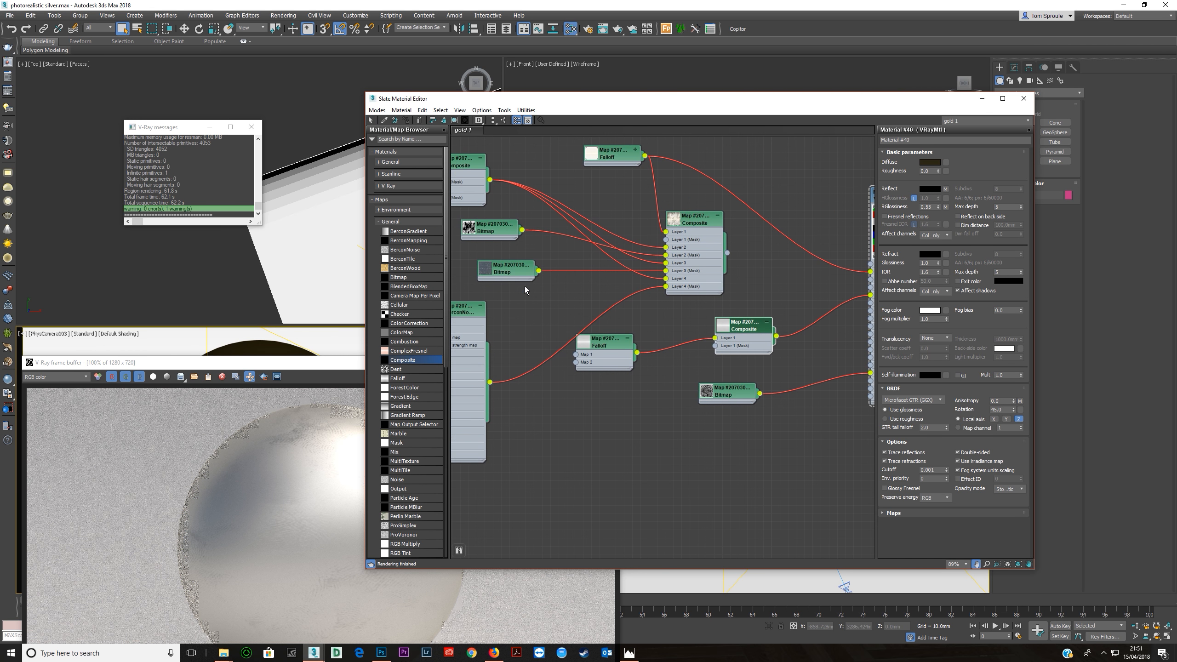
Add a second layer with Multiply blending to the glossiness Composite and feed the grunge 2.jpg bitmap into it.
left_click(742, 340)
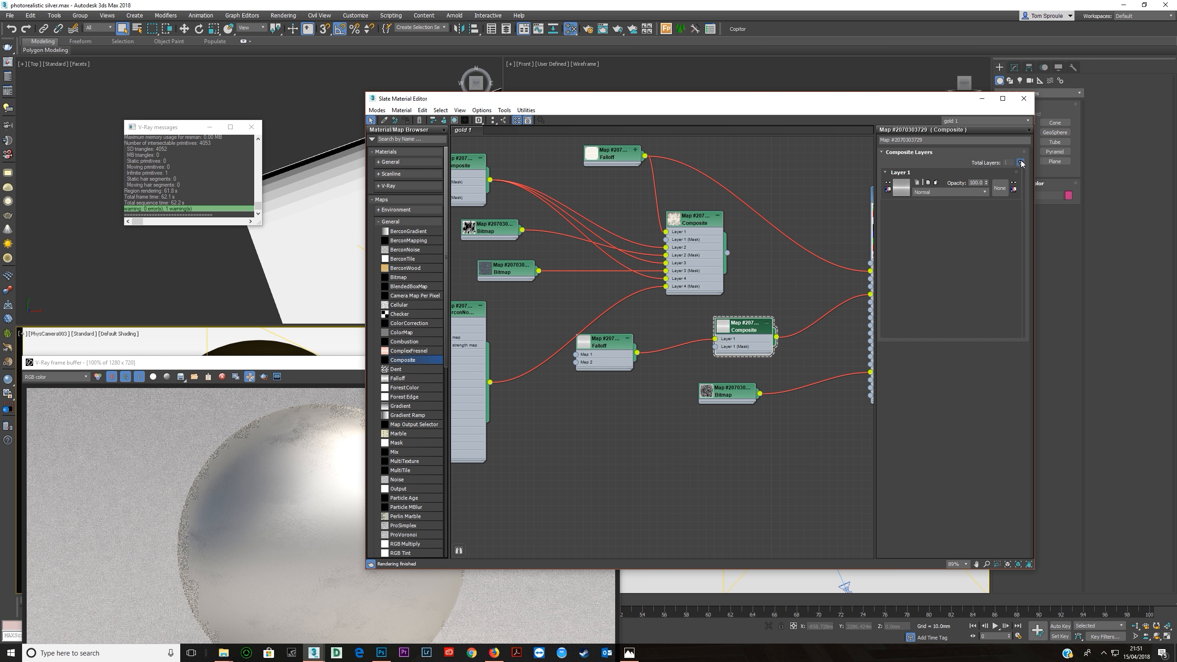
left_click(1020, 163)
left_click(925, 231)
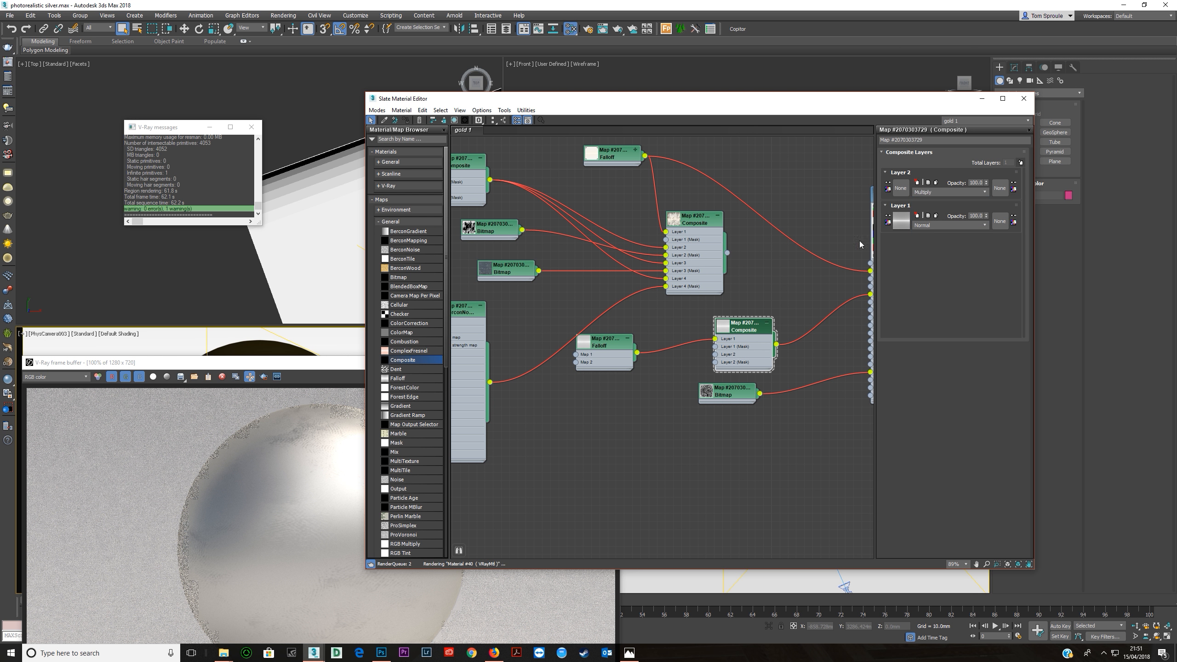
left_click_drag(522, 230, 715, 354)
middle_click_drag(791, 319, 620, 283)
key("ctrl+x")
scroll(787, 253, "down", 1)
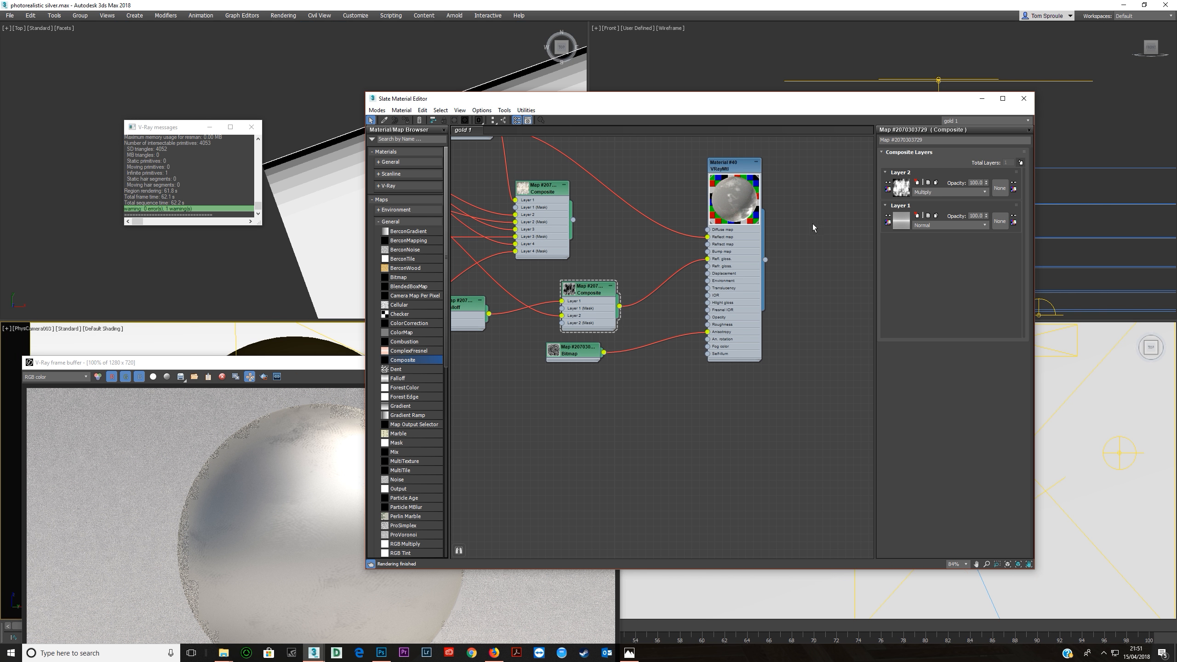
Insert an Output map between the grunge 2.jpg bitmap and the glossiness Composite's Layer 2, with Invert enabled.
middle_click_drag(561, 300, 696, 317)
double_click(484, 213)
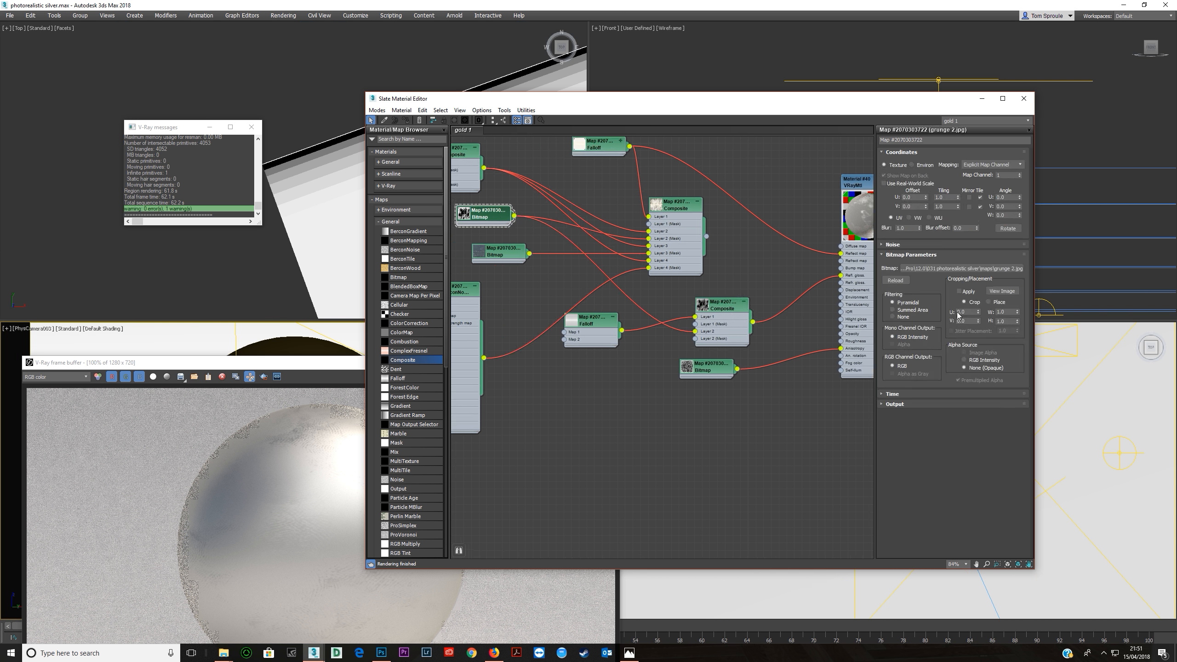
left_click(895, 403)
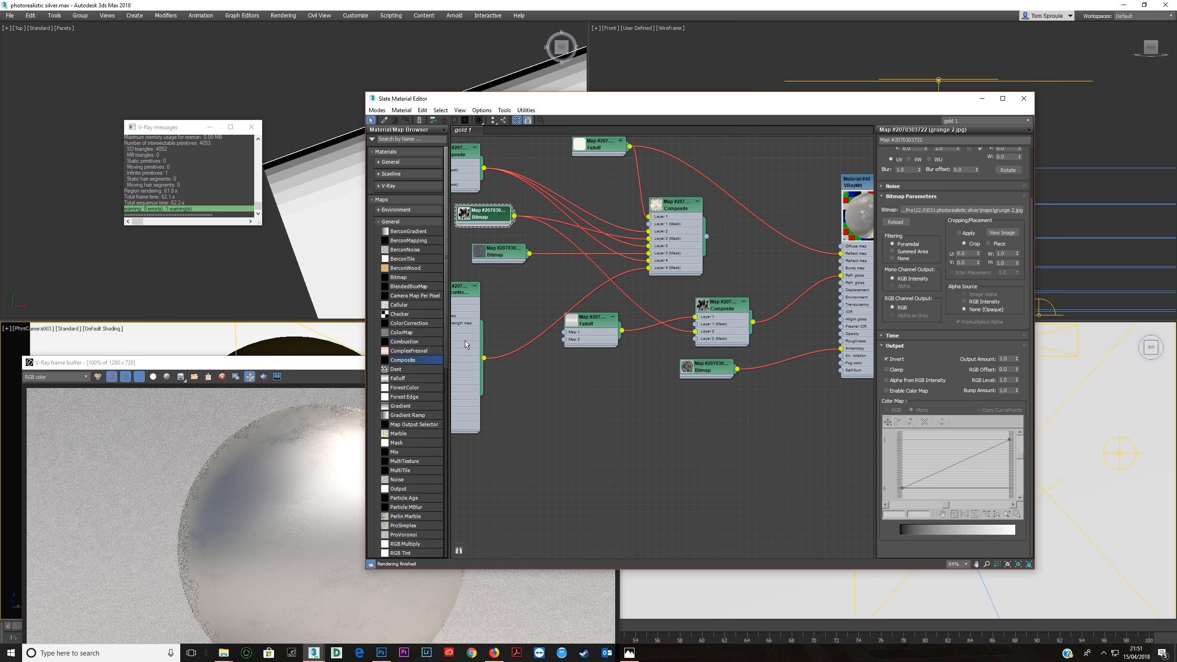
left_click(392, 221)
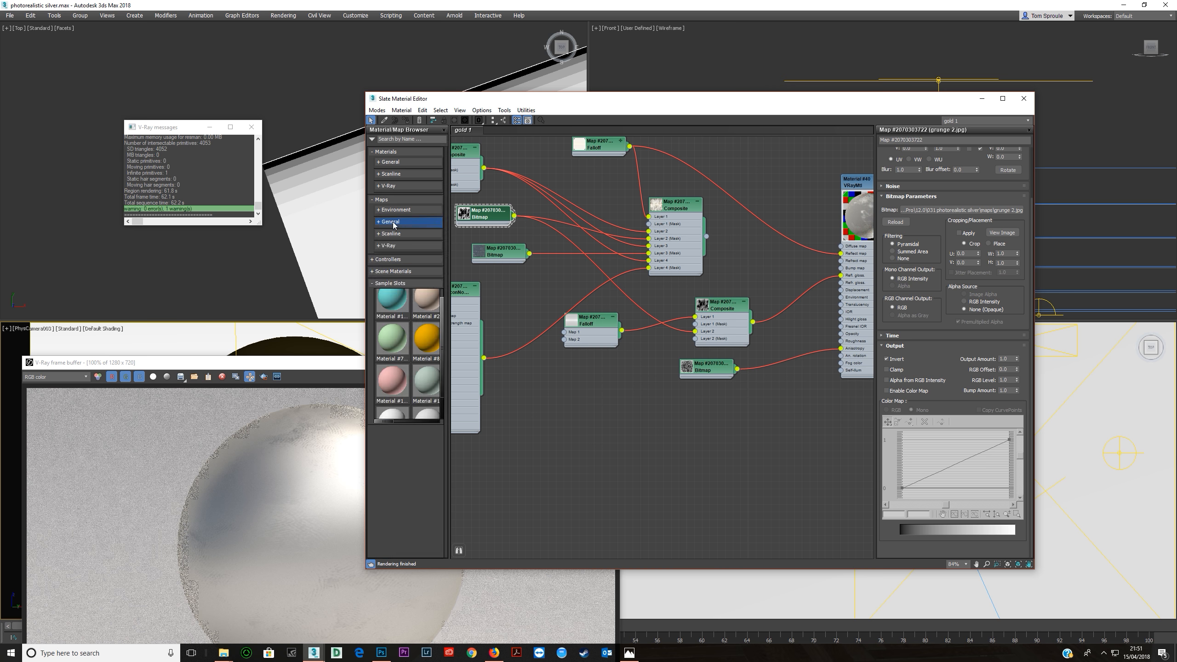
left_click(390, 221)
scroll(407, 443, "down", 5)
left_click_drag(398, 356, 626, 297)
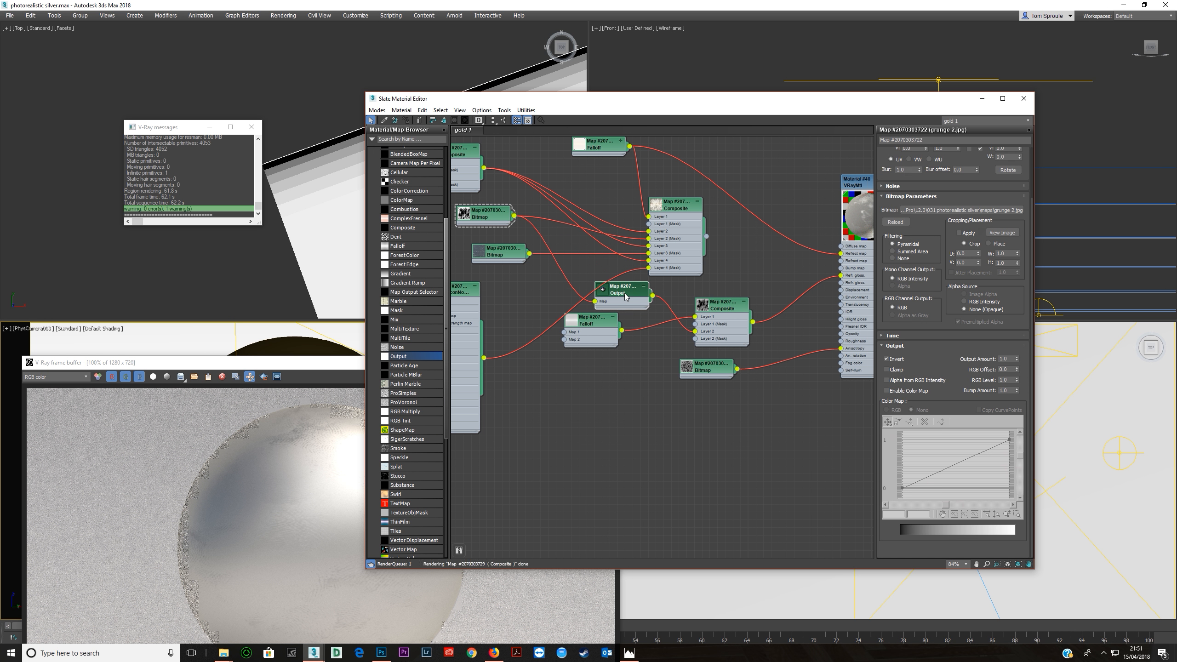
double_click(625, 297)
left_click(888, 196)
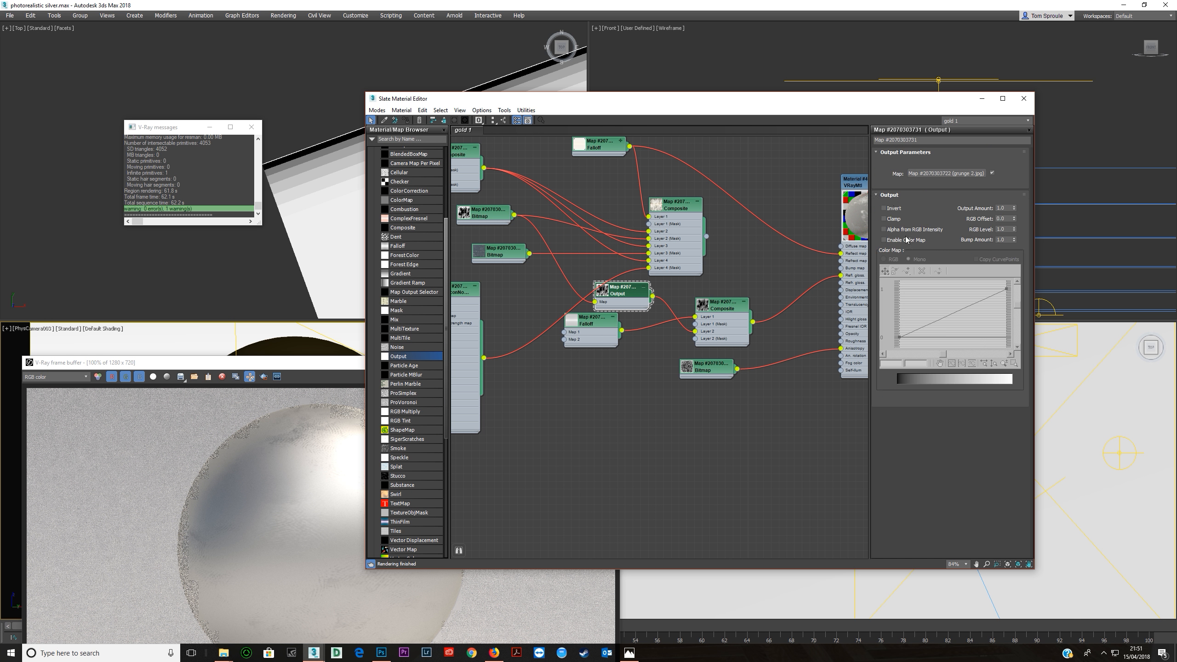
middle_click_drag(819, 272, 703, 265)
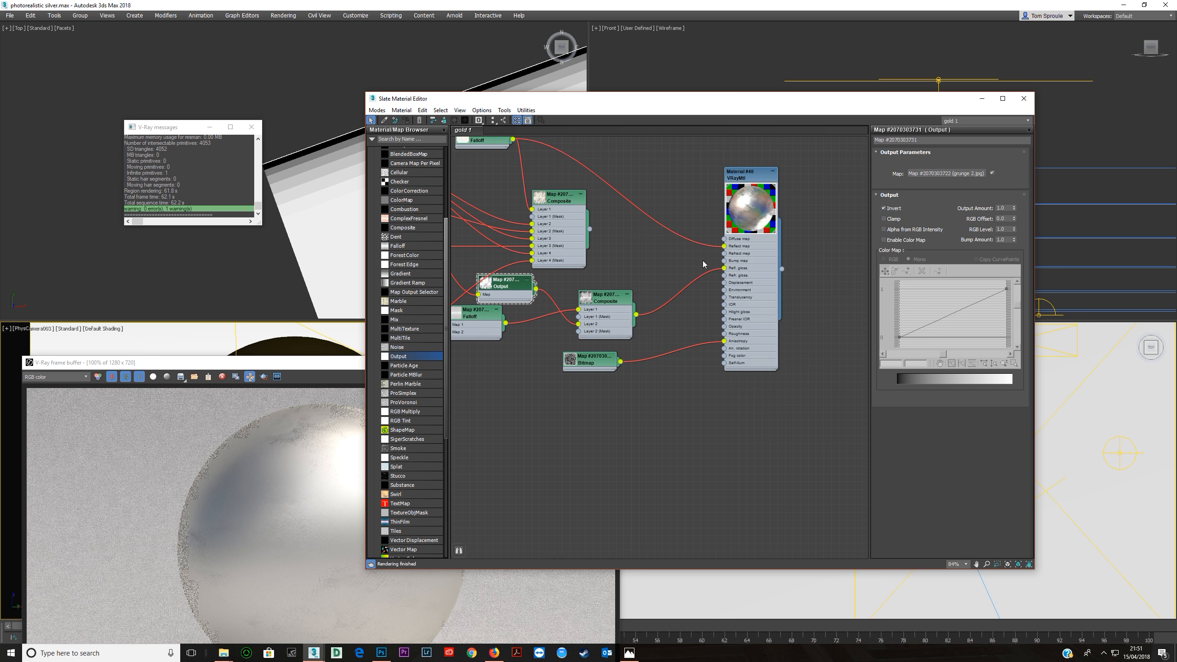
Try a non-inverted duplicate of the grunge 2.jpg bitmap on the glossiness Composite's Layer 2, and restore the Output map's connection.
middle_click_drag(482, 291, 592, 304)
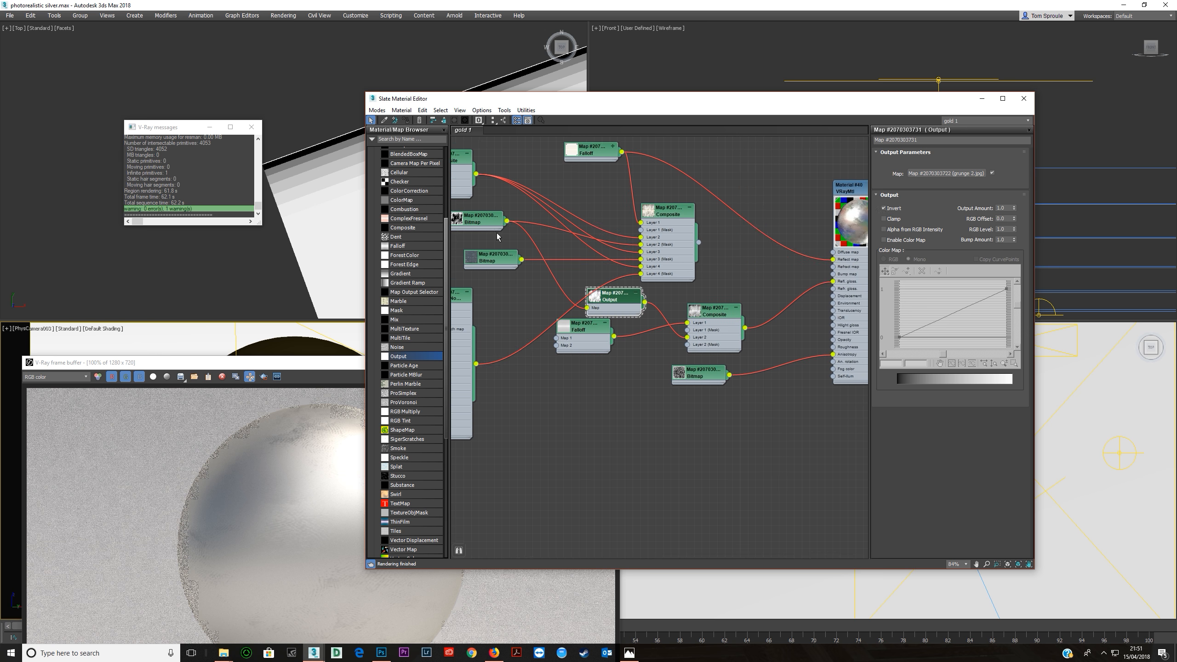
left_click_drag(474, 224, 542, 424, "shift")
right_click(542, 425)
double_click(542, 422)
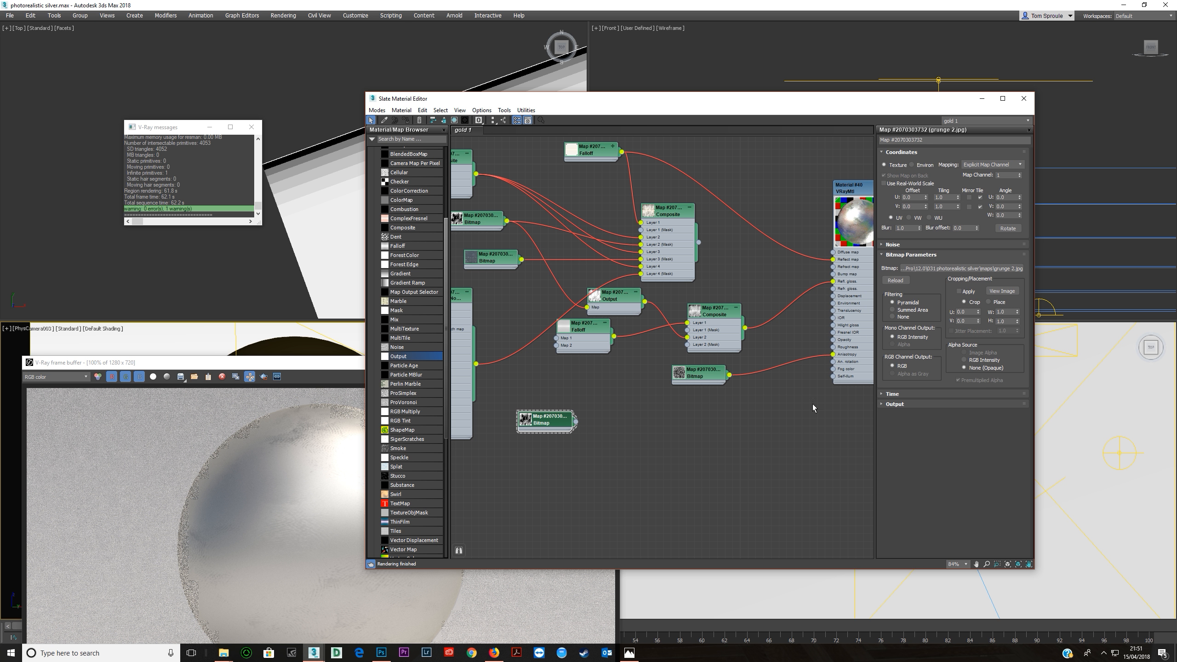
left_click(942, 403)
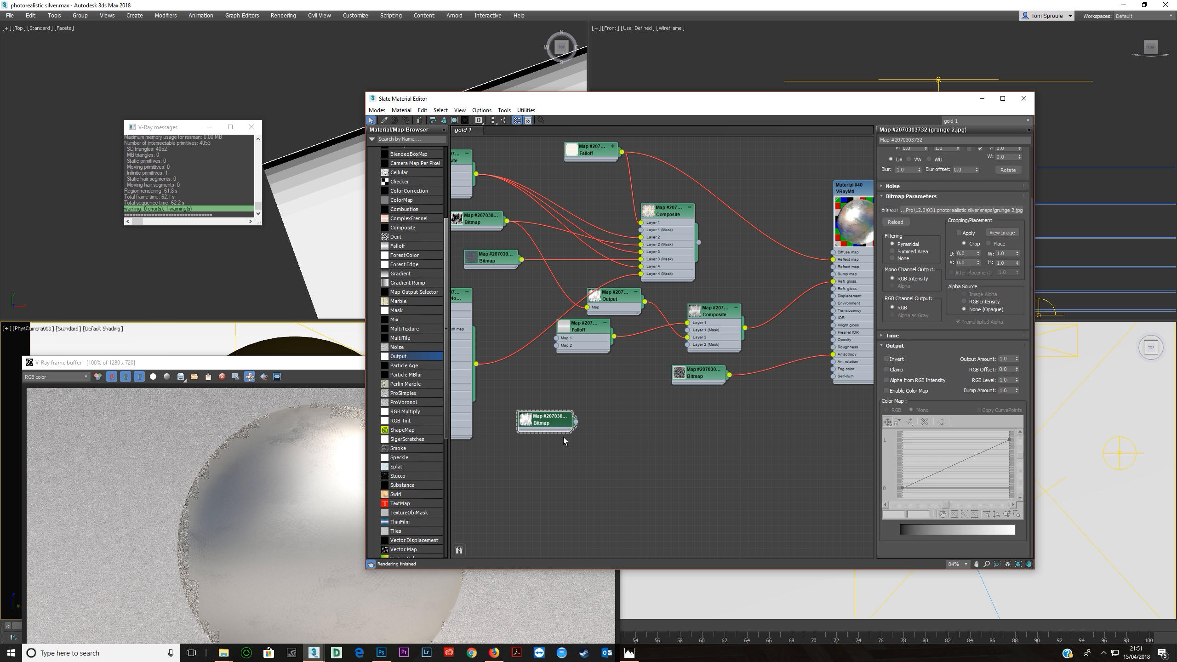
left_click_drag(576, 422, 687, 337)
left_click_drag(645, 302, 688, 337)
key("Delete")
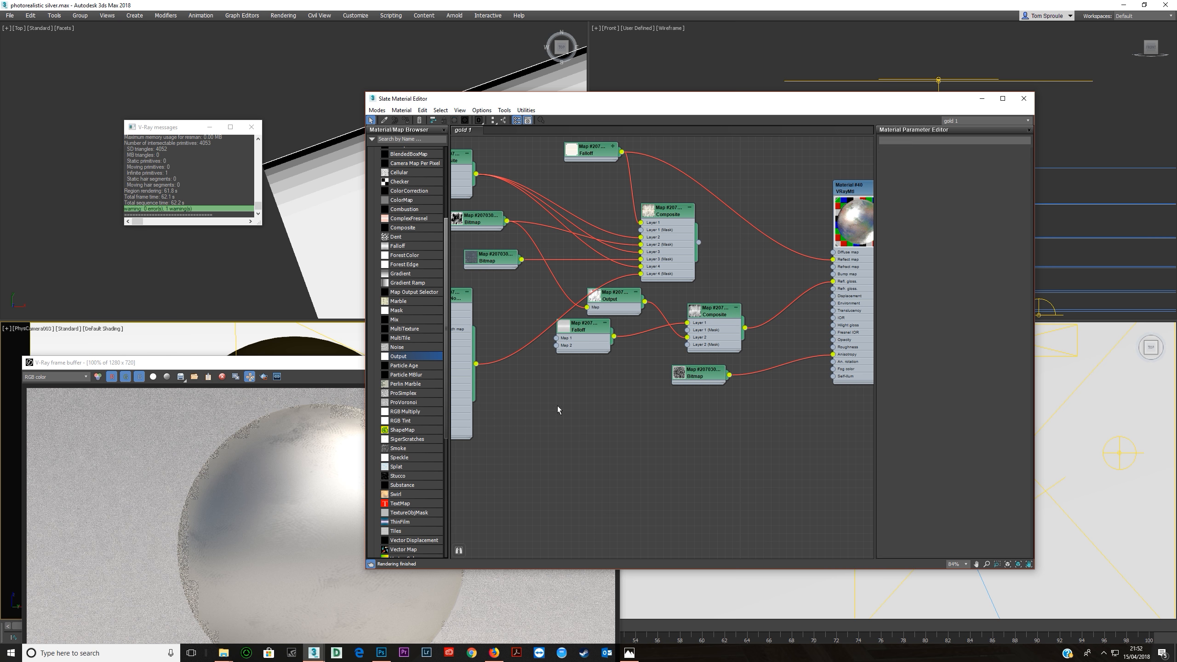
Test render the camera view with the layered glossiness Composite and close the frame buffer.
middle_click_drag(542, 371, 653, 418)
scroll(652, 418, "down", 1)
middle_click_drag(605, 331, 758, 340)
middle_click_drag(754, 393, 636, 277)
scroll(636, 278, "down", 1)
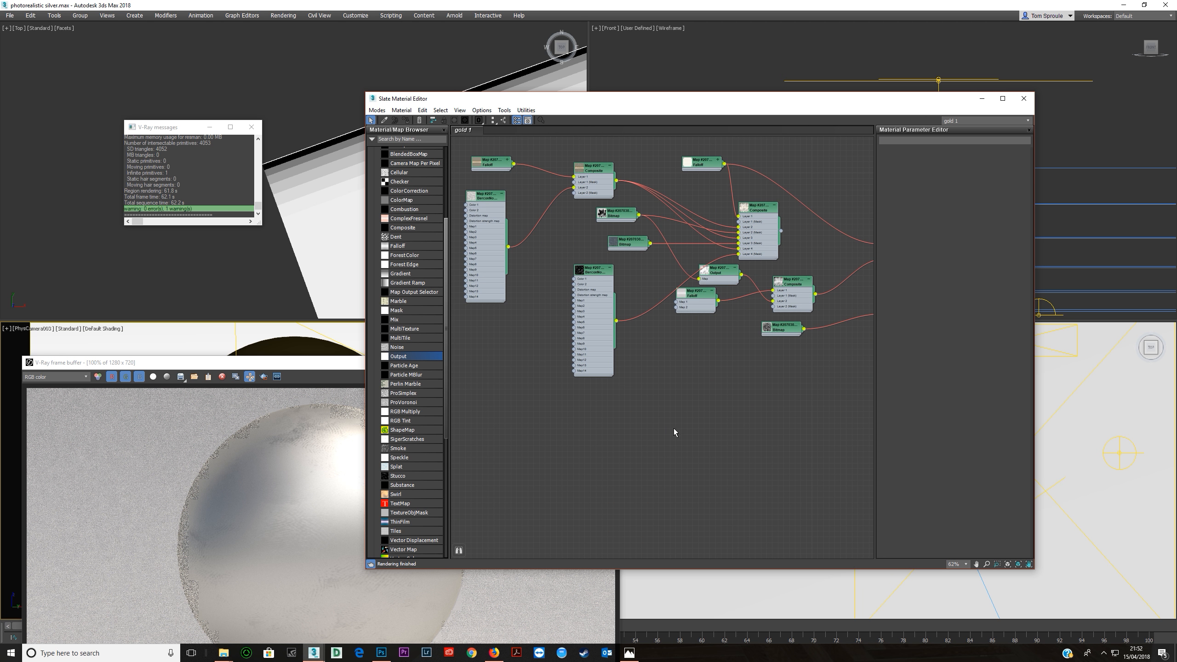
middle_click_drag(720, 378, 557, 428)
scroll(609, 357, "up", 6)
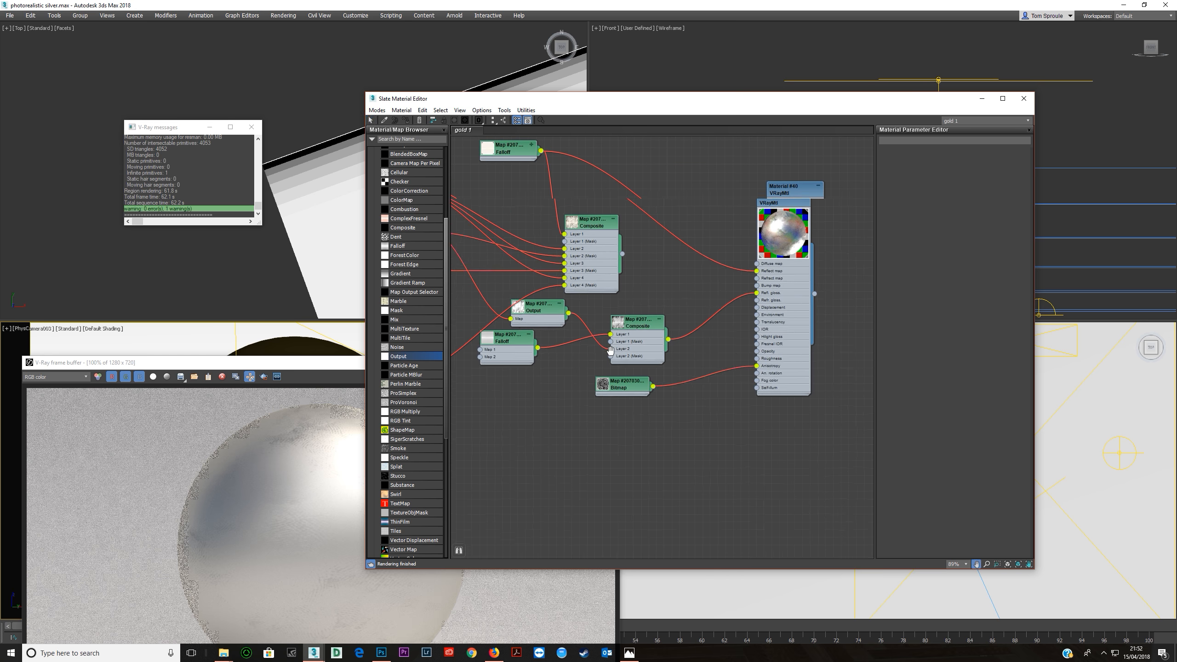
double_click(644, 337)
middle_click_drag(668, 355, 604, 348)
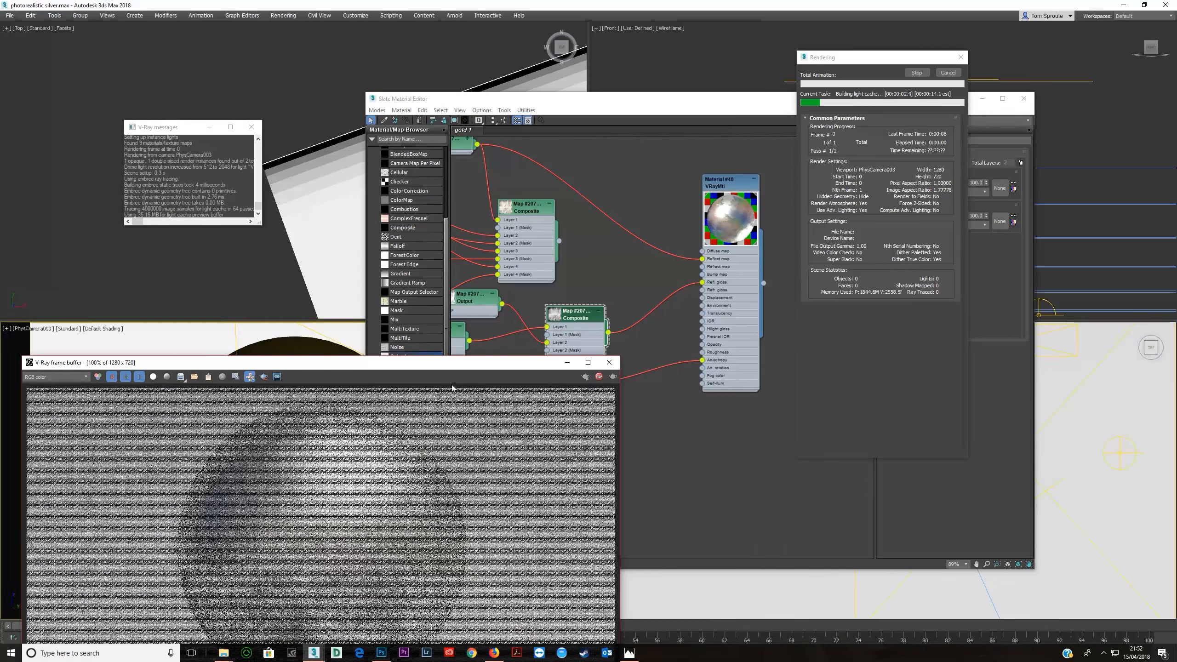
left_click_drag(451, 366, 557, 169)
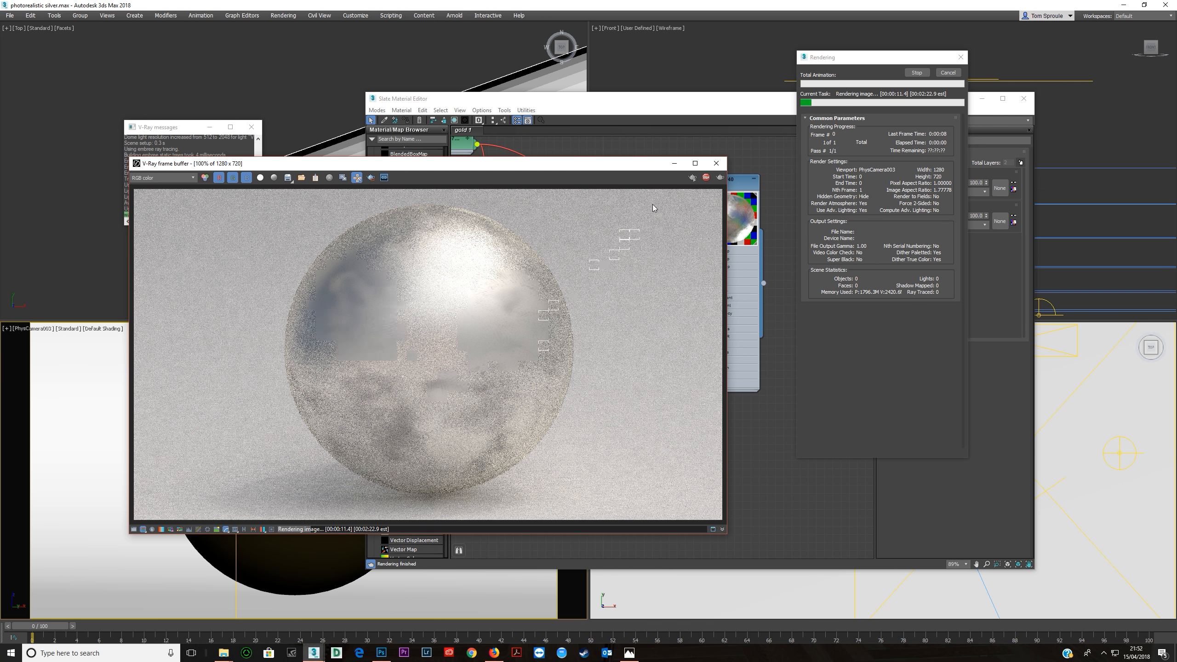
left_click(715, 163)
View the source image of the White-Grungy-Texture-2.jpg bitmap.
mouse_move(540, 332)
middle_mouse_down()
mouse_move(676, 304)
mouse_move(711, 364)
middle_mouse_up()
middle_click_drag(609, 287, 575, 296)
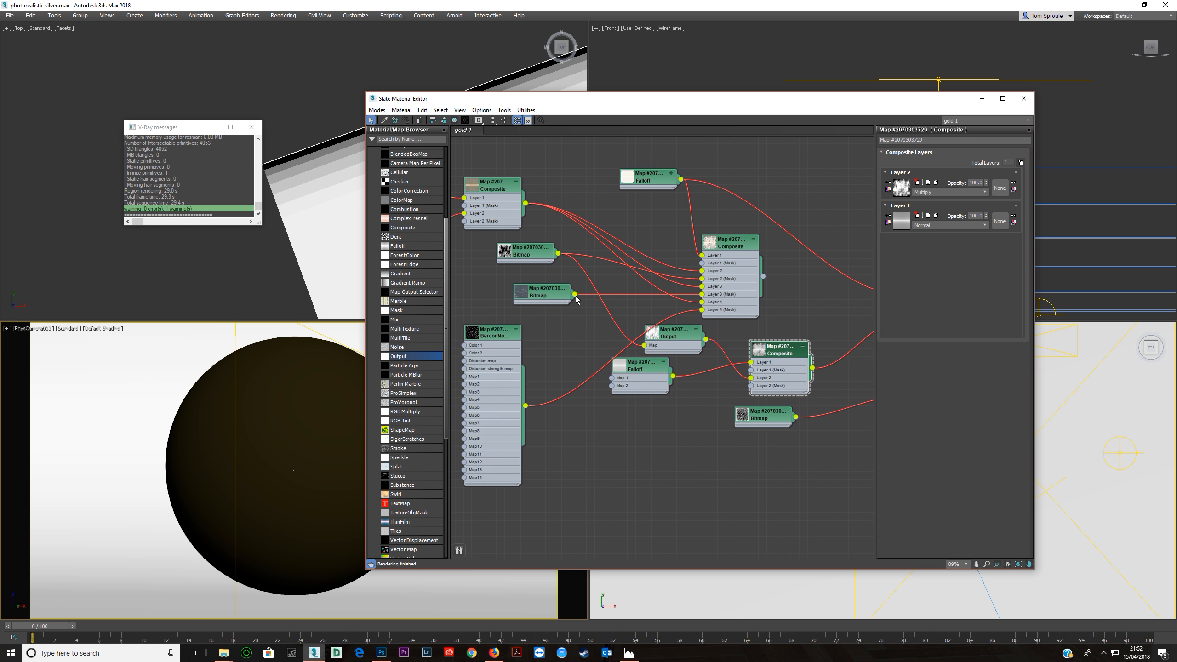
double_click(540, 295)
left_click(1002, 290)
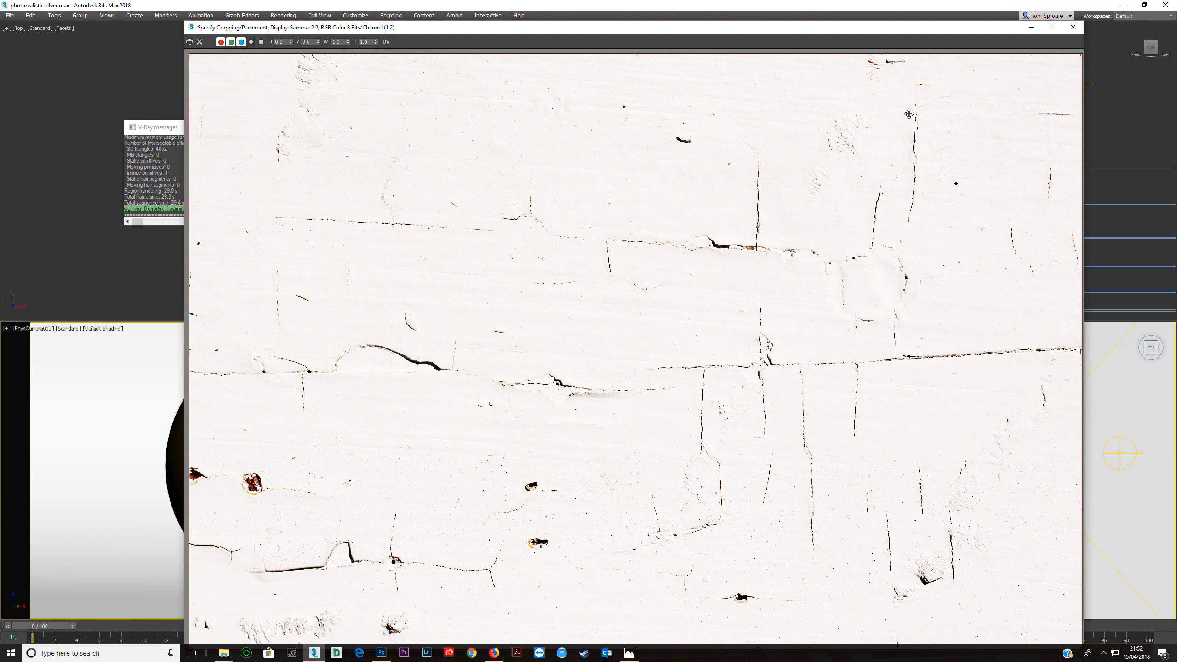
left_click(1072, 28)
Add a third layer to the glossiness Composite and move its node clear of the anisotropy bitmap.
middle_click_drag(629, 312, 523, 293)
left_click(675, 348)
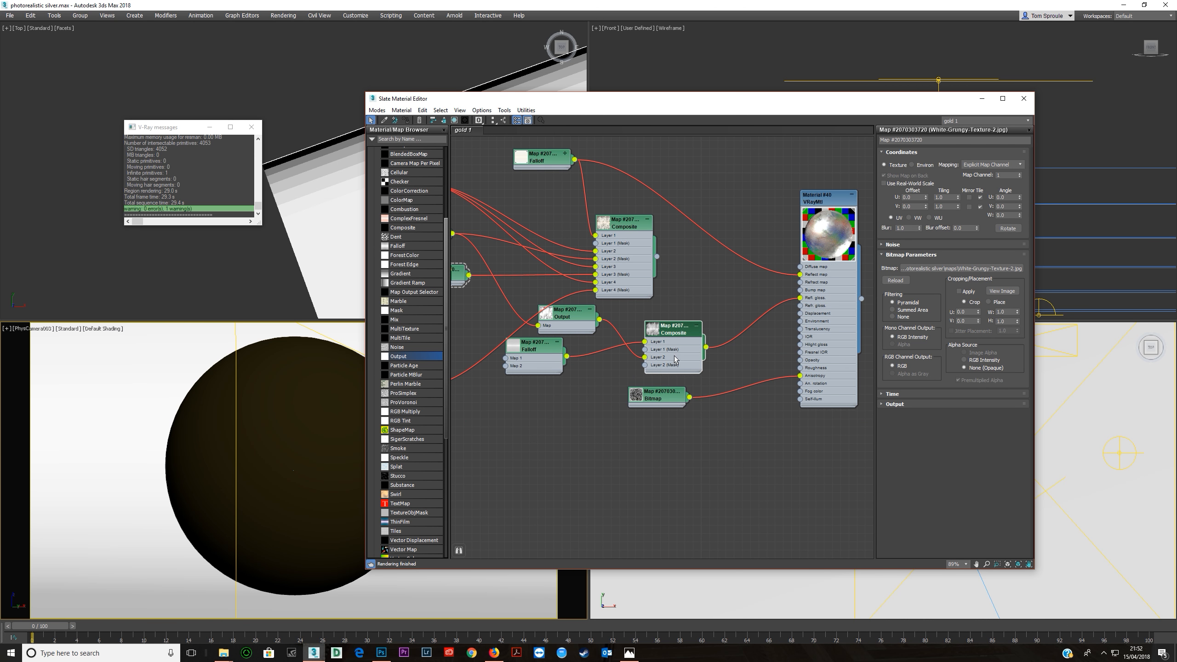
double_click(675, 358)
left_click(1020, 162)
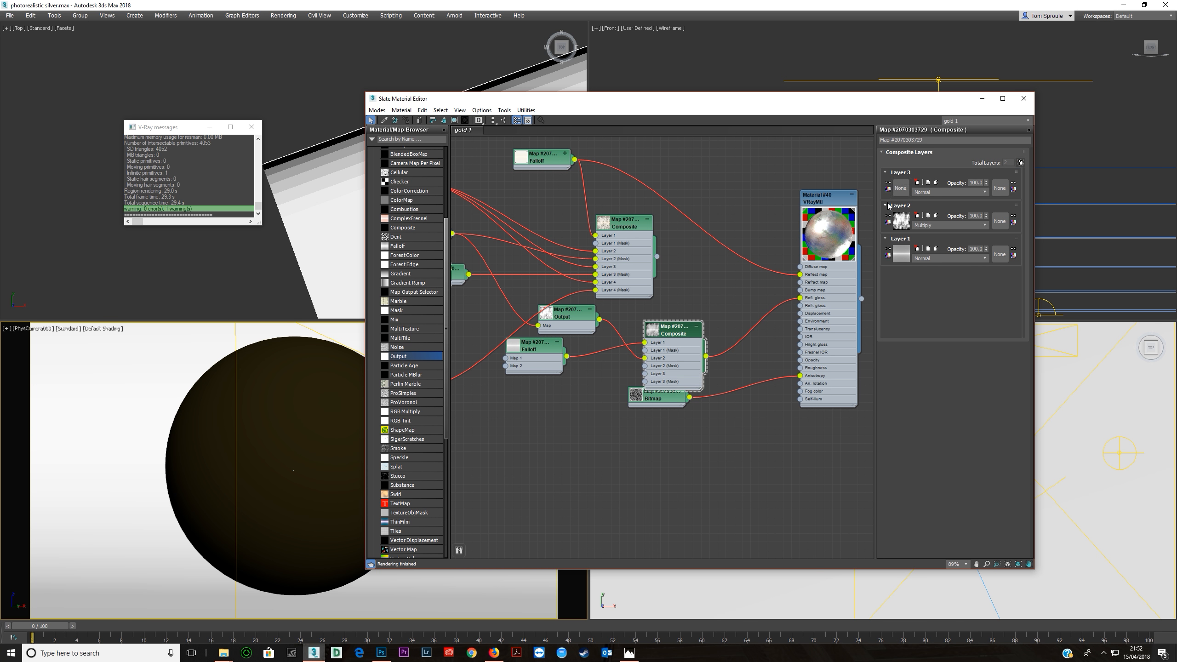
left_click_drag(668, 379, 660, 363)
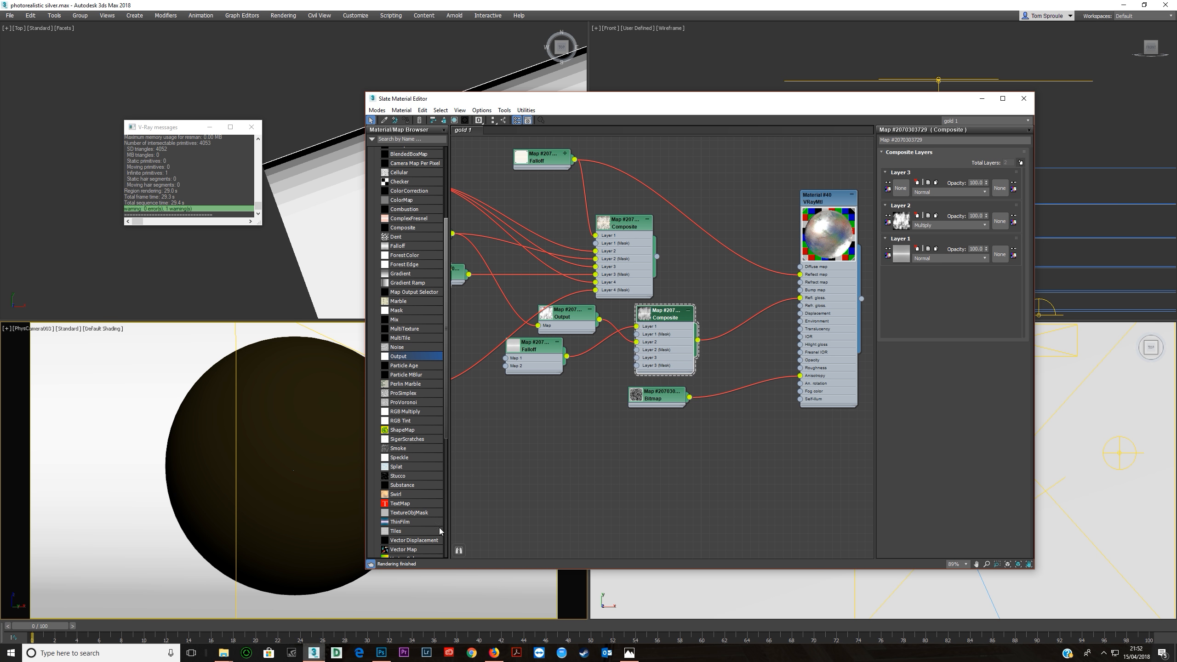
Switch to Firefox and browse the Google image results for finger prints texture.
left_click(493, 653)
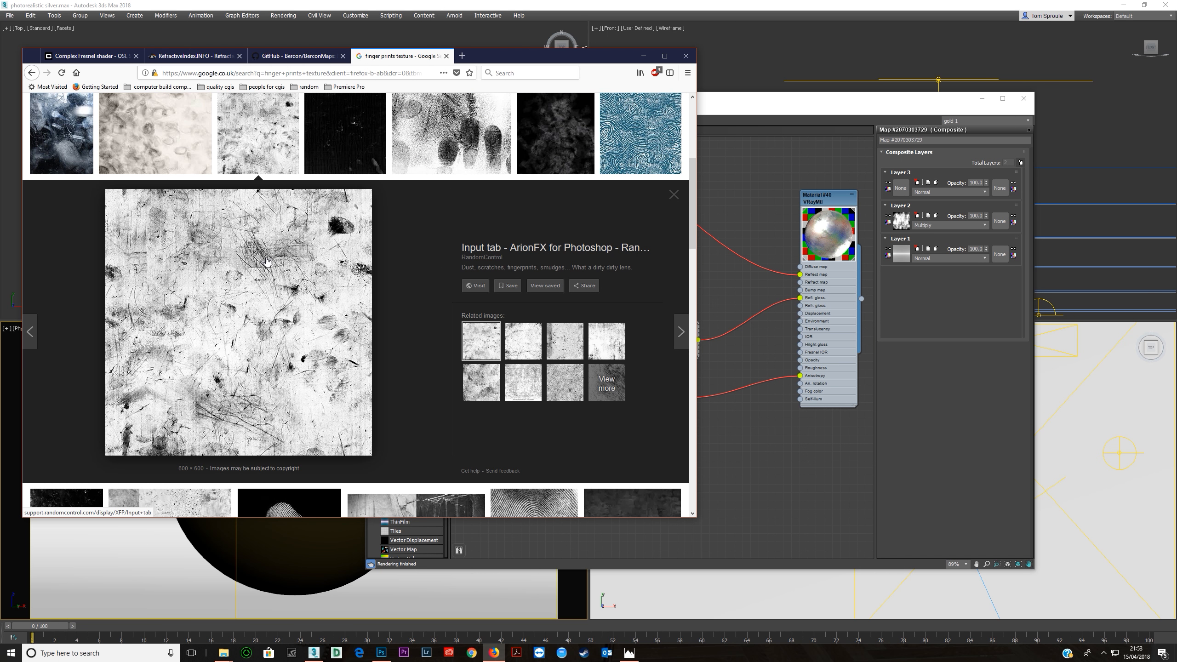
scroll(266, 262, "down", 3)
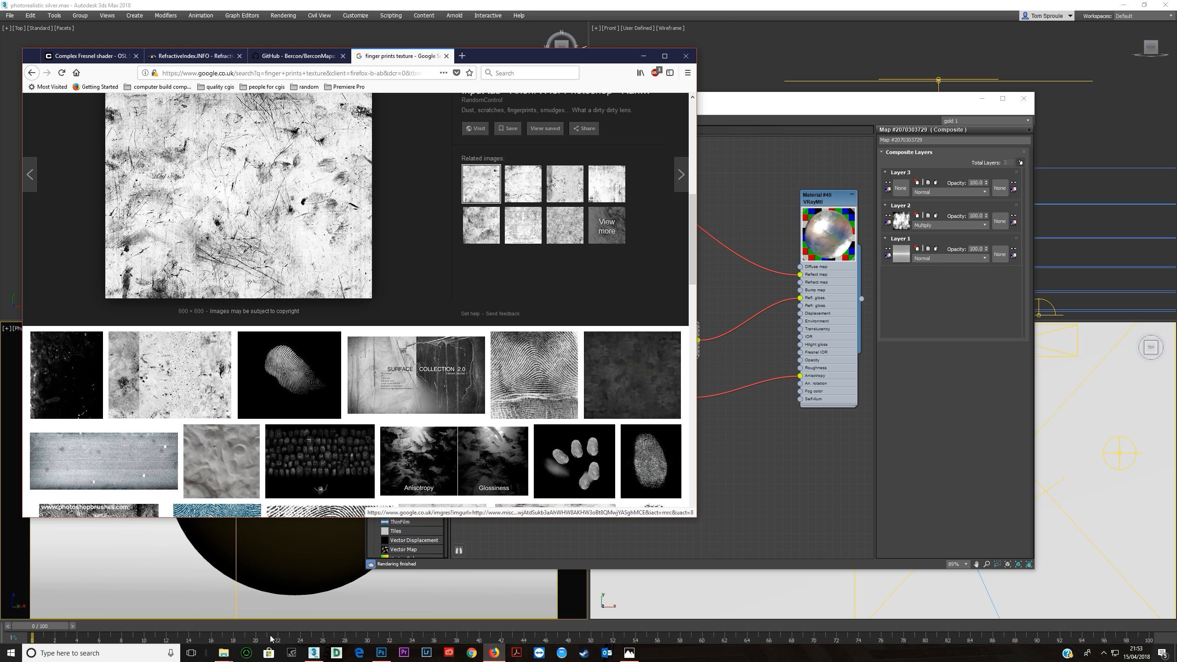
Bring the XFP_obstacle_map2.jpg texture from File Explorer into the material graph and connect its bitmap to Layer 3 of the glossiness Composite.
left_click(228, 654)
left_click(195, 613)
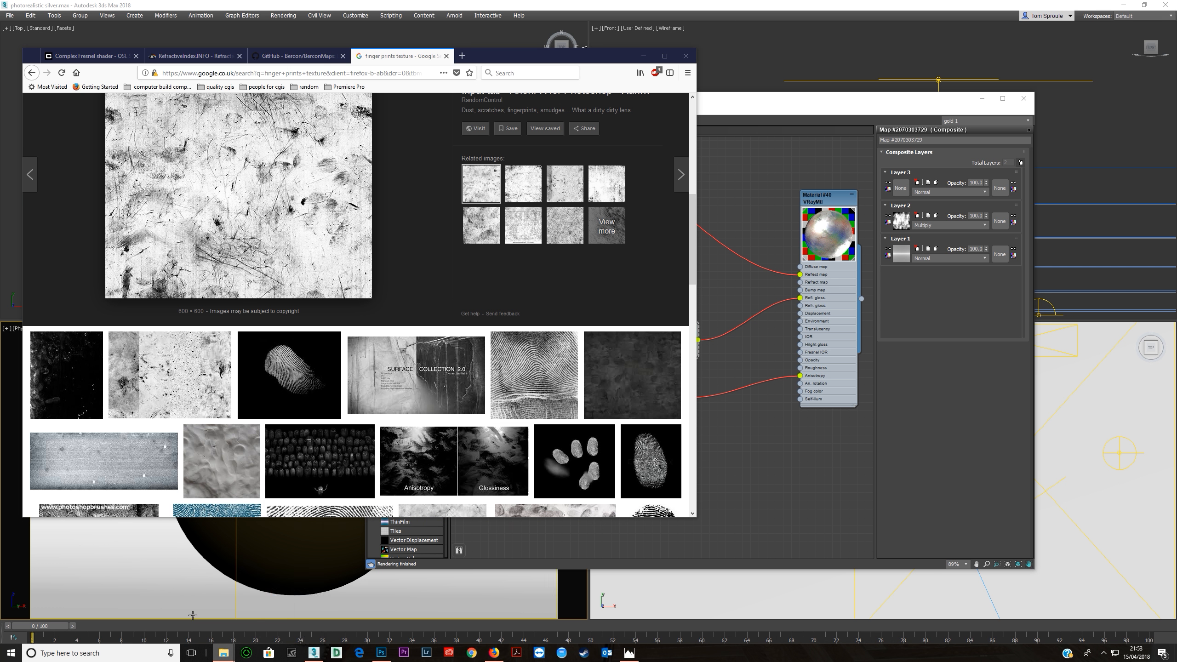
left_click_drag(635, 361, 854, 146)
left_click(716, 211)
left_click(571, 249)
double_click(571, 249)
left_click_drag(238, 194, 783, 394)
left_click_drag(741, 143, 190, 314)
left_click_drag(367, 421, 637, 357)
Try the Overlay and Multiply blend modes on Layer 3 of the glossiness Composite.
left_click(948, 191)
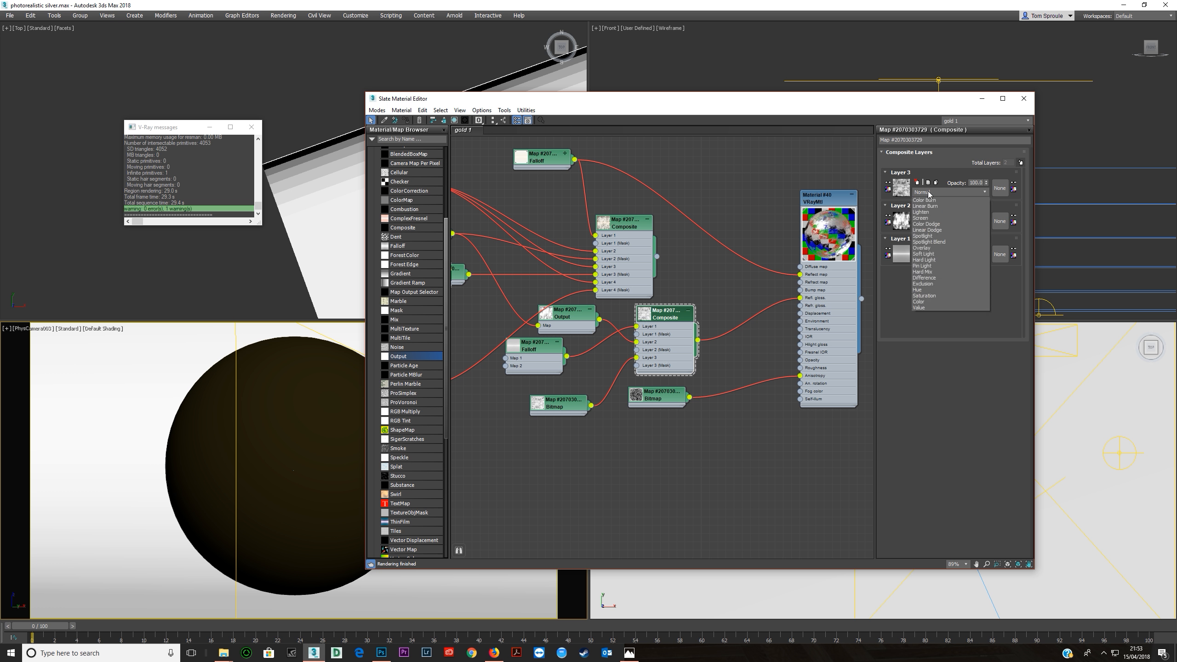
left_click(928, 285)
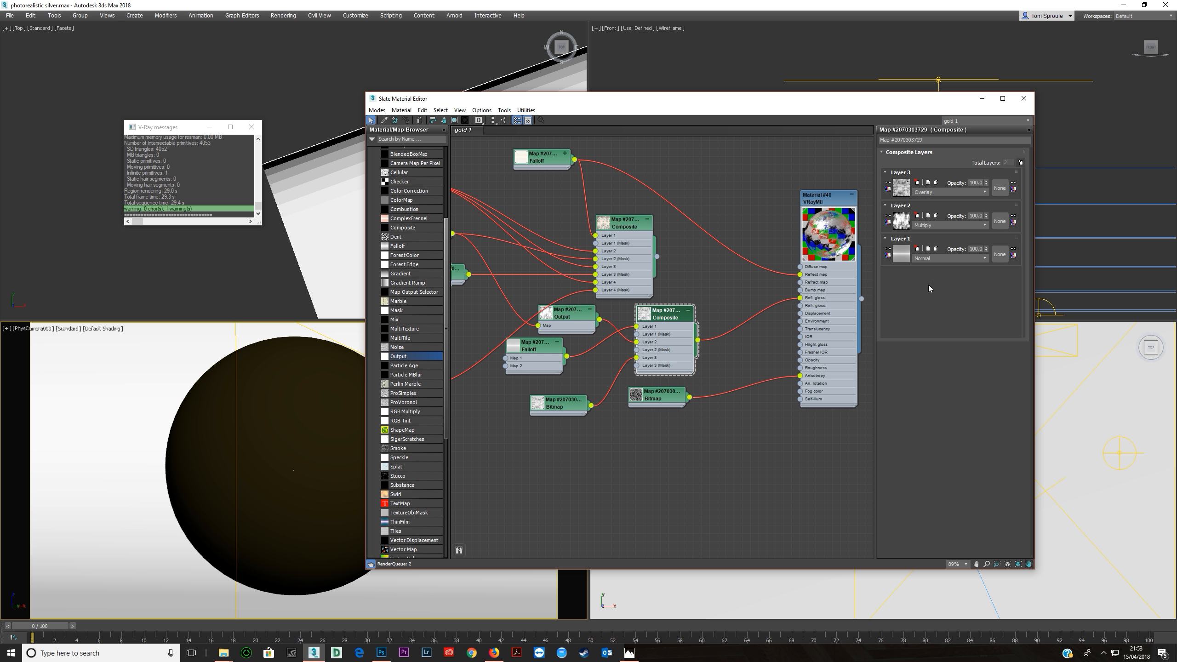
left_click(934, 192)
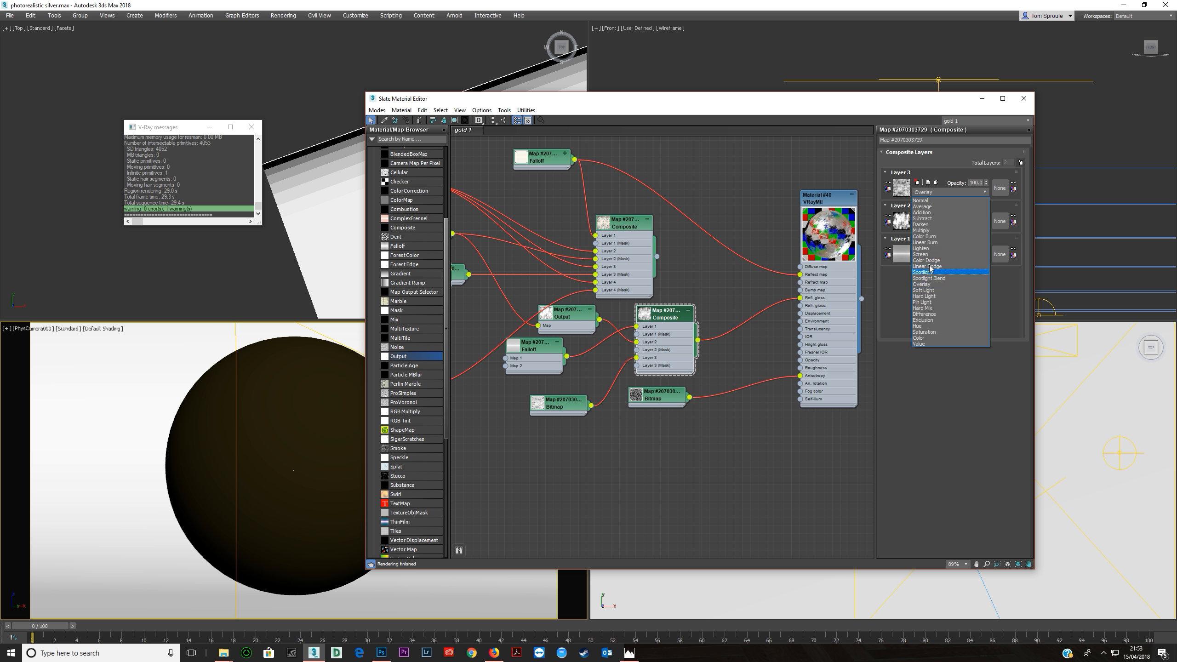
left_click(922, 230)
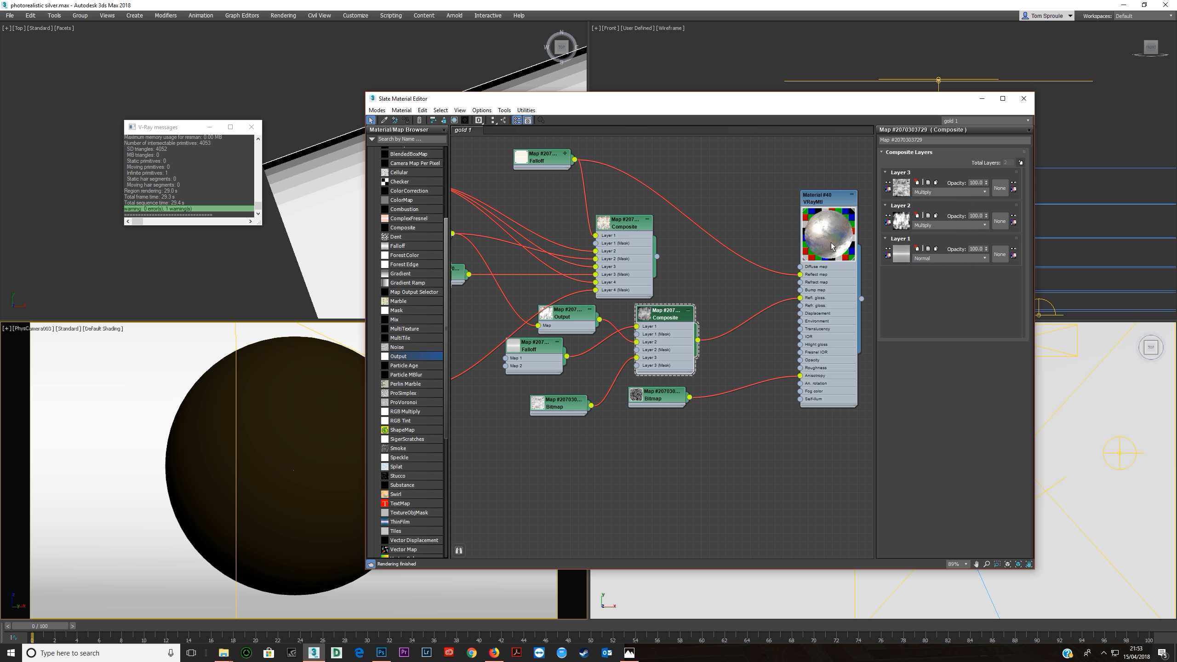
Disconnect the new bitmap from Layer 3 and reconnect it to compare the material preview.
left_click_drag(570, 404, 554, 404)
left_click_drag(642, 360, 622, 369)
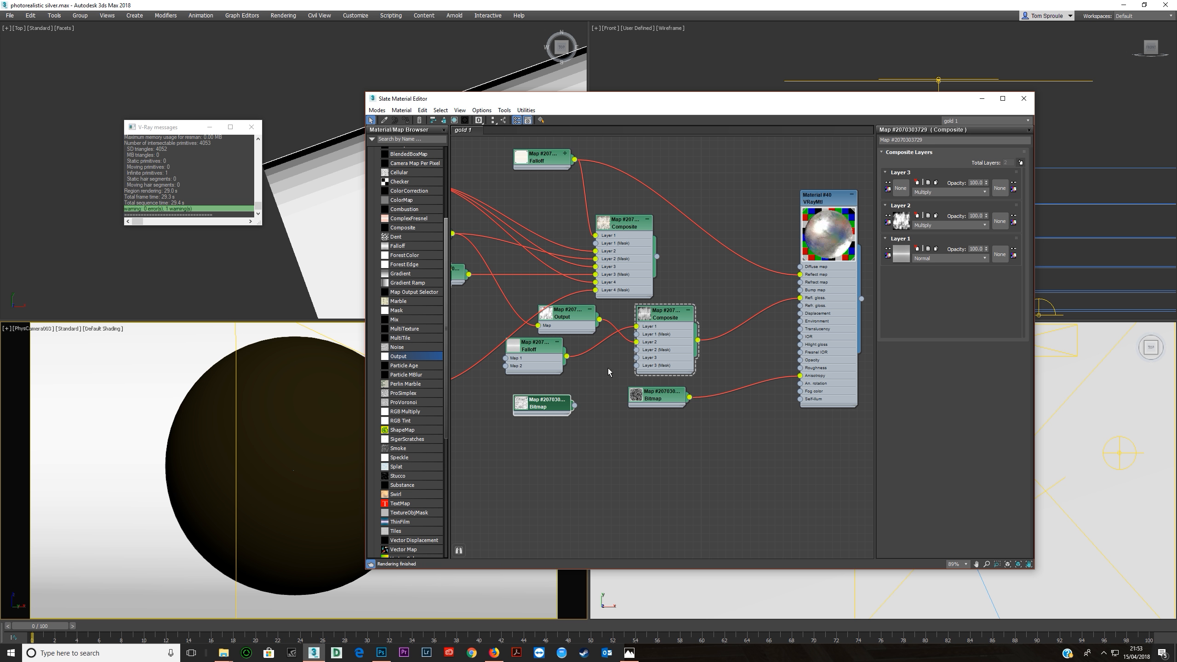
left_click_drag(575, 407, 636, 357)
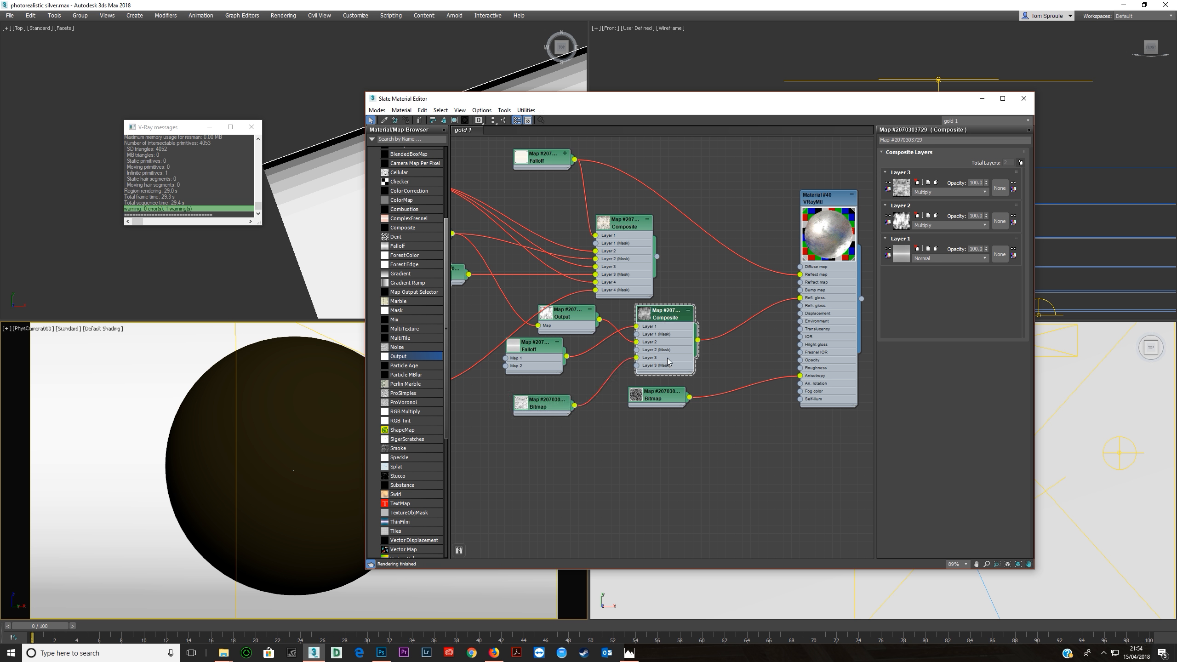
Set Layer 3 of the glossiness Composite to Soft Light blending with an opacity of 50.
left_click(933, 192)
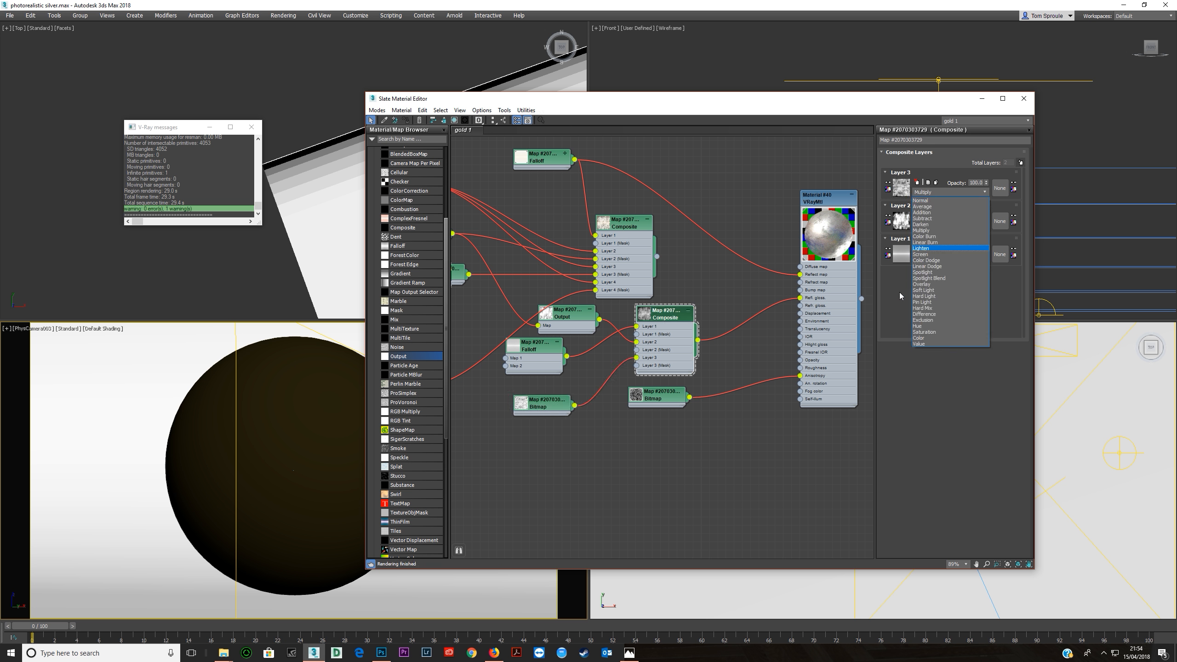
left_click(933, 290)
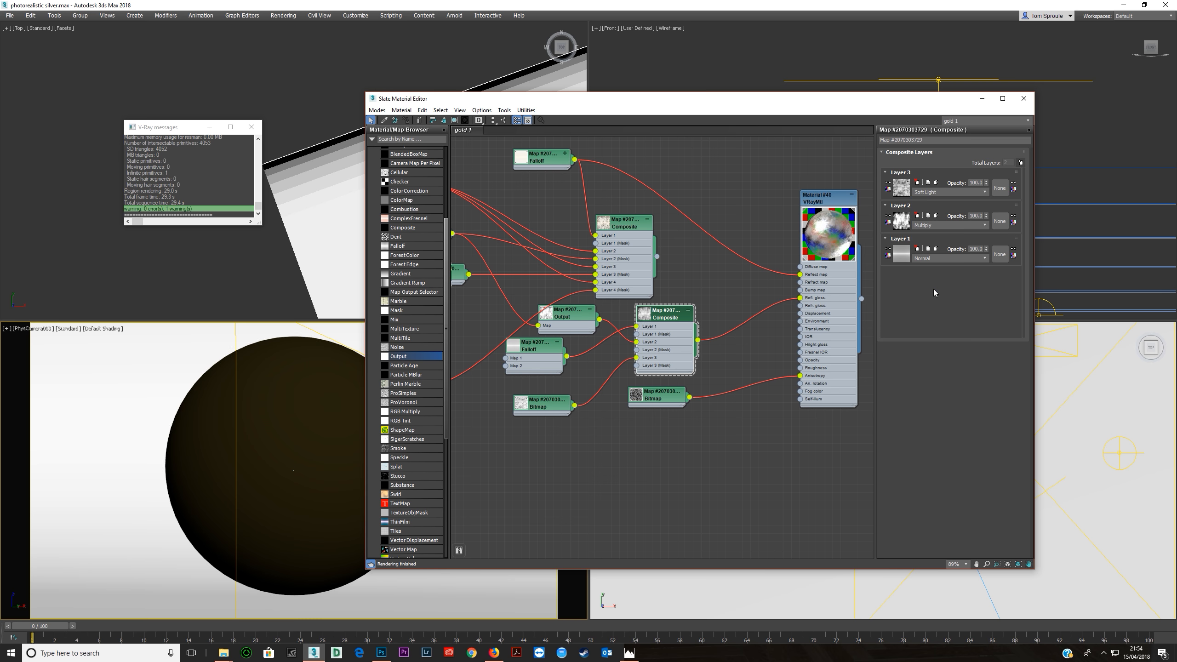
middle_click_drag(647, 336, 719, 309)
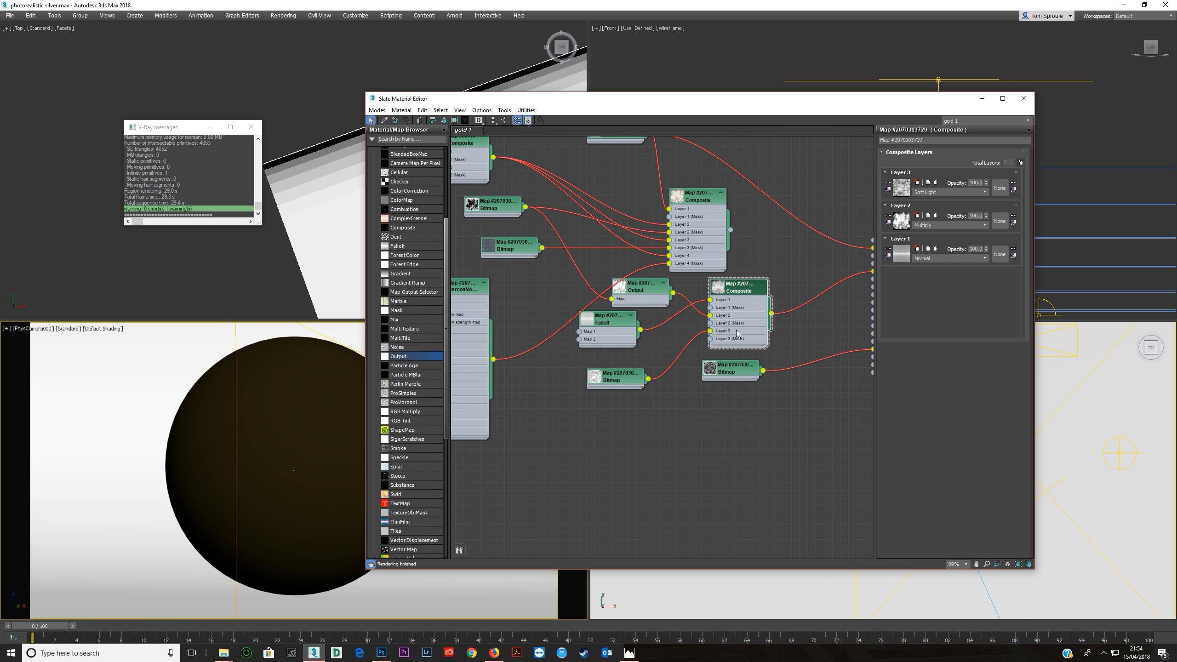
middle_click_drag(816, 258, 714, 267)
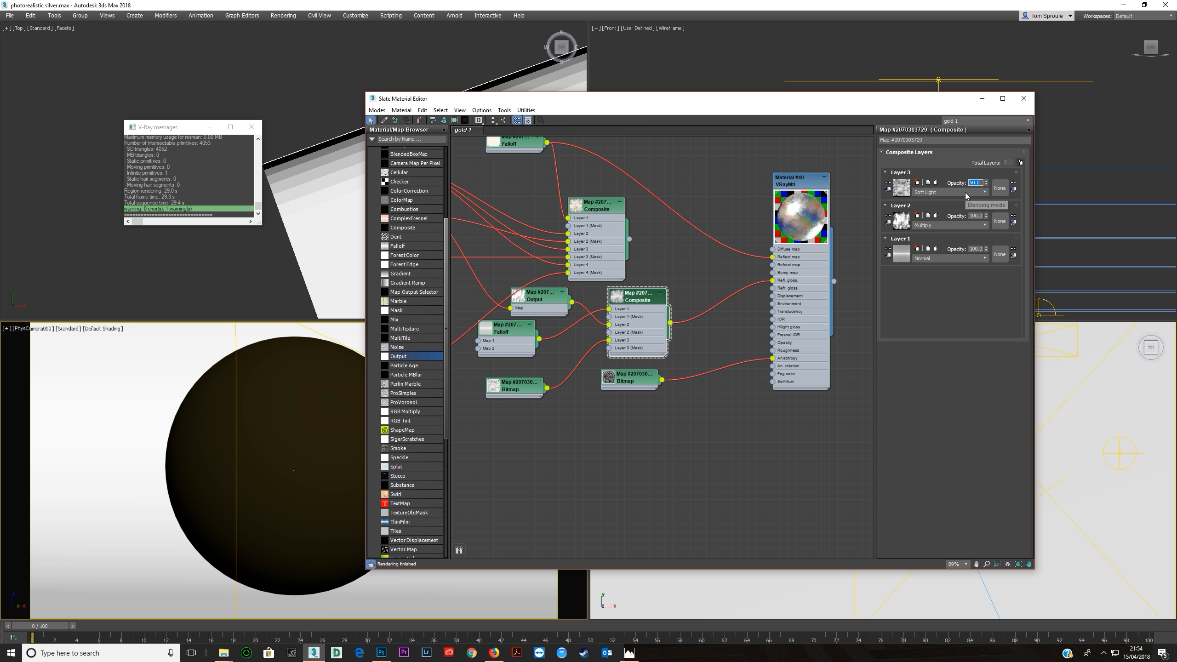
Test render the camera view with the Soft Light glossiness layer and put the frame buffer away.
right_click(257, 377)
left_click(250, 413)
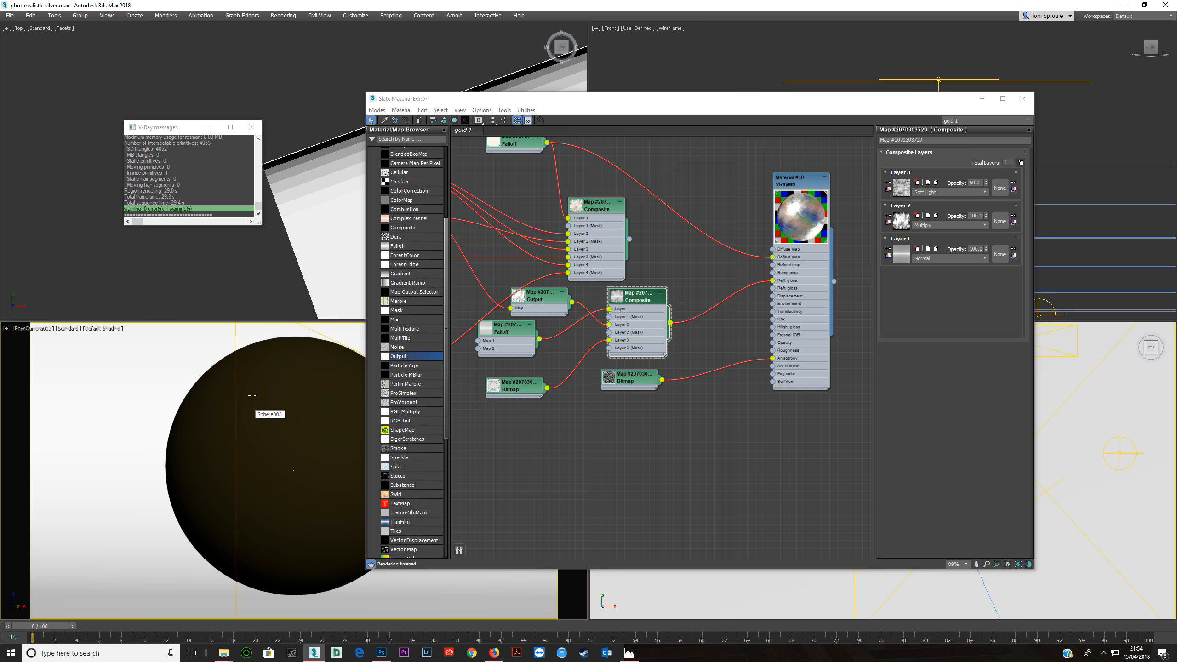
left_click_drag(507, 96, 566, 48)
key("shift+q")
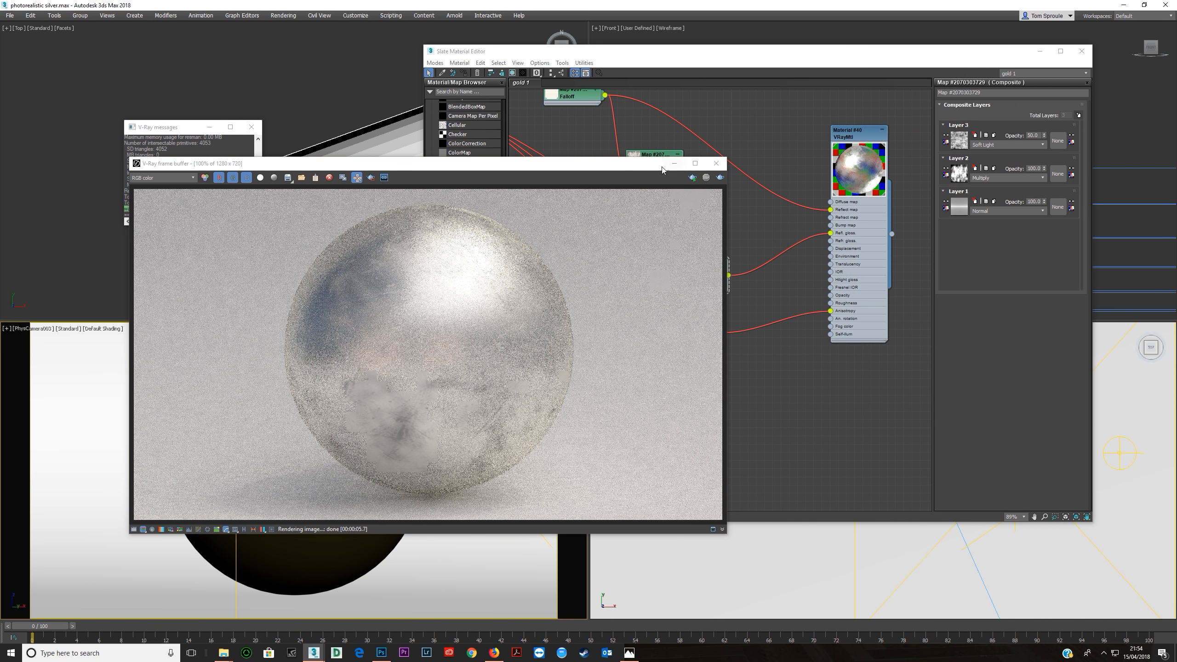
left_click(674, 163)
Reposition the White-Grungy-Texture-2.jpg bitmap node and examine its Output settings.
middle_click_drag(673, 198, 653, 197)
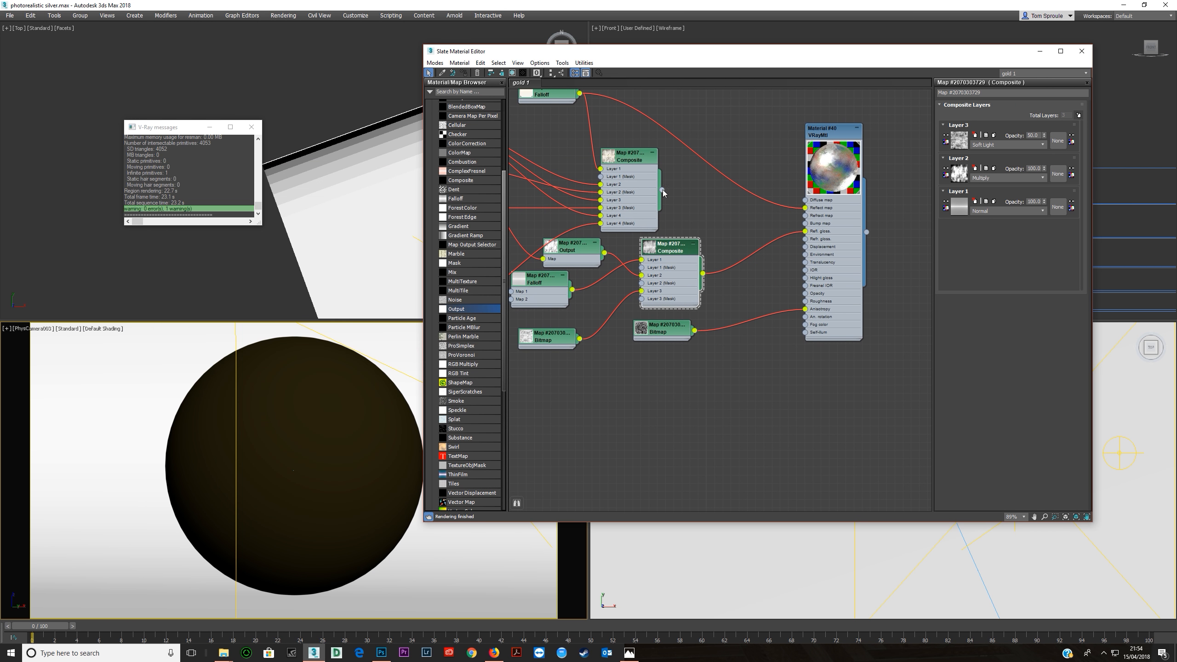
scroll(688, 215, "down", 1)
middle_click_drag(688, 216, 800, 236)
middle_click_drag(726, 231, 813, 226)
scroll(804, 229, "up", 1)
left_click_drag(611, 207, 573, 207)
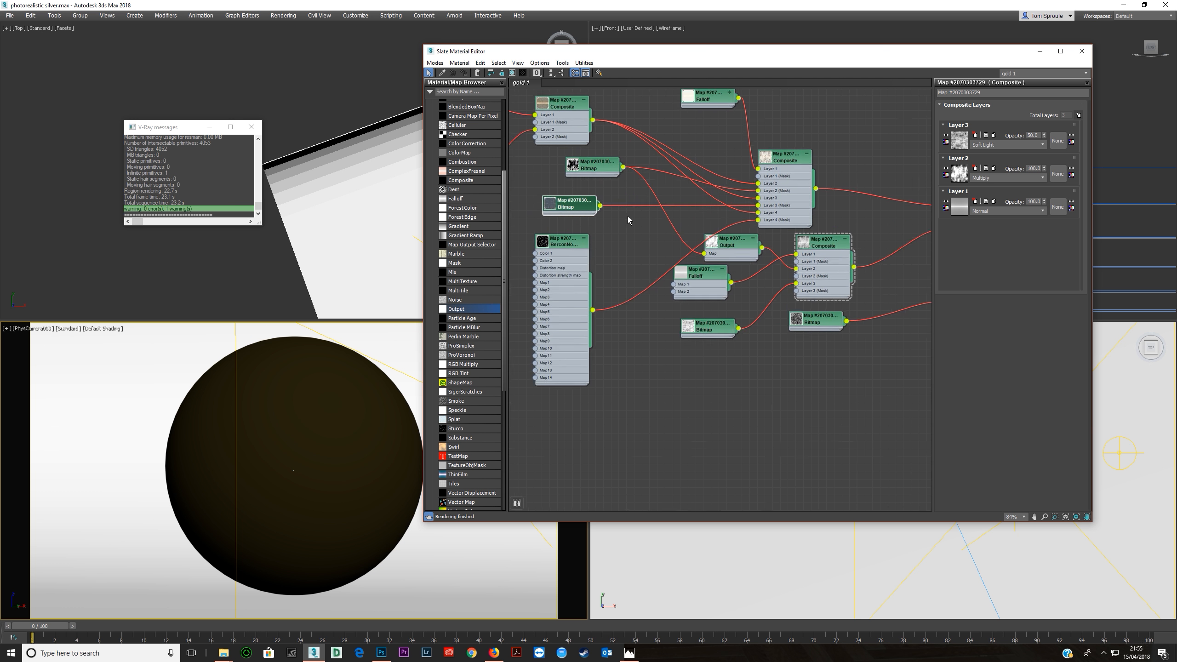
middle_click_drag(605, 214, 557, 199)
double_click(534, 199)
left_click(954, 356)
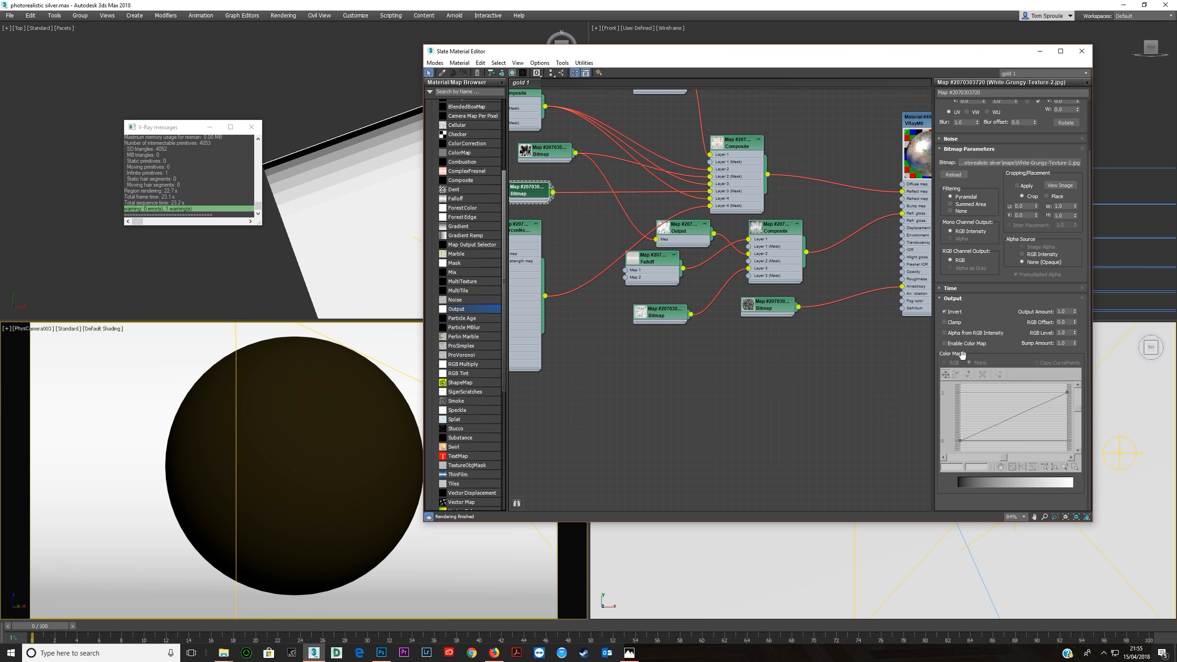
Add an Output map fed by the White-Grungy-Texture-2.jpg bitmap and connect it to the V-Ray material's Bump map.
middle_click_drag(714, 278, 836, 273)
scroll(717, 253, "down", 1)
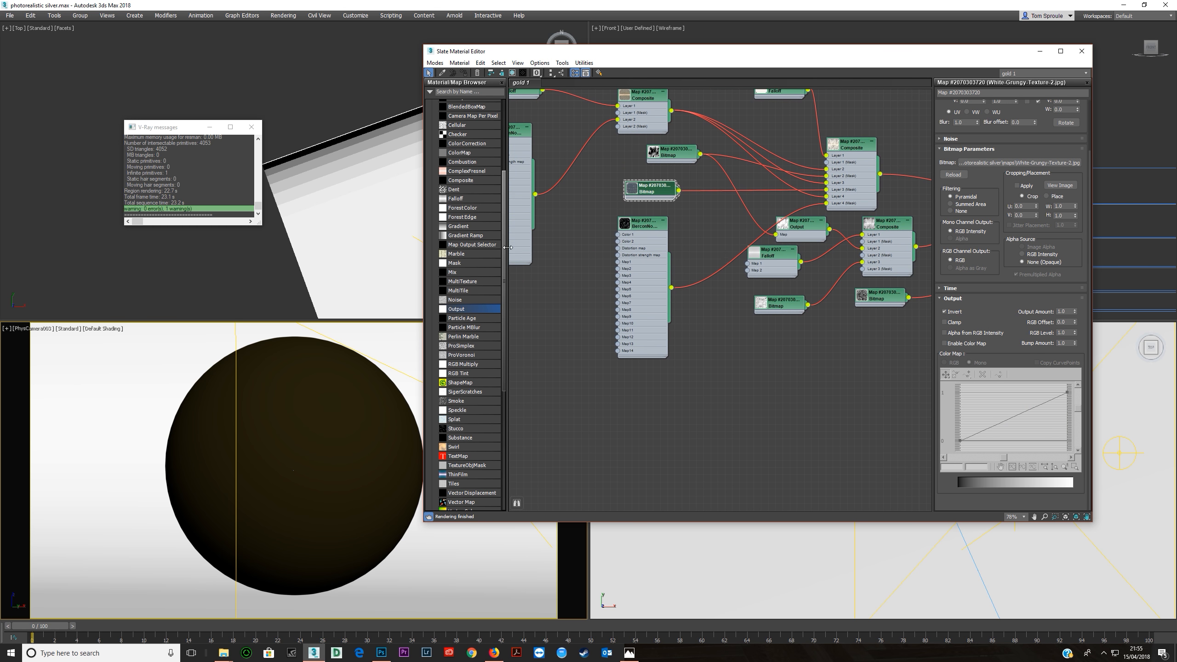
left_click_drag(687, 263, 828, 375)
middle_click_drag(731, 260, 637, 263)
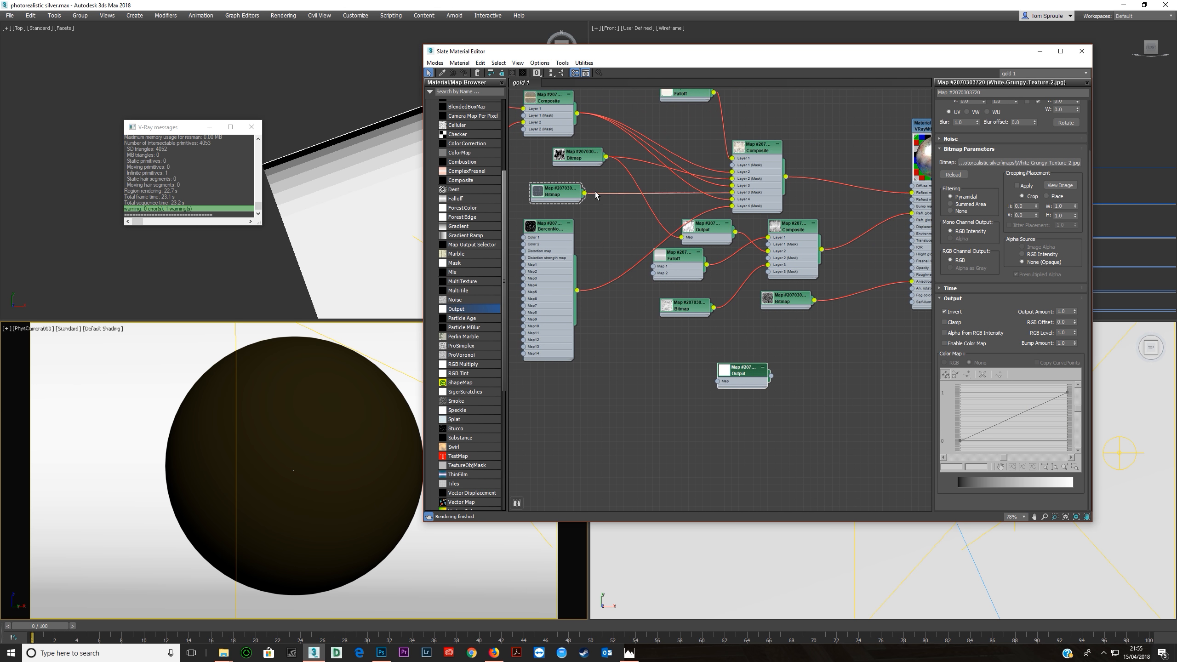
left_click_drag(638, 249, 717, 381)
middle_click_drag(767, 377, 639, 353)
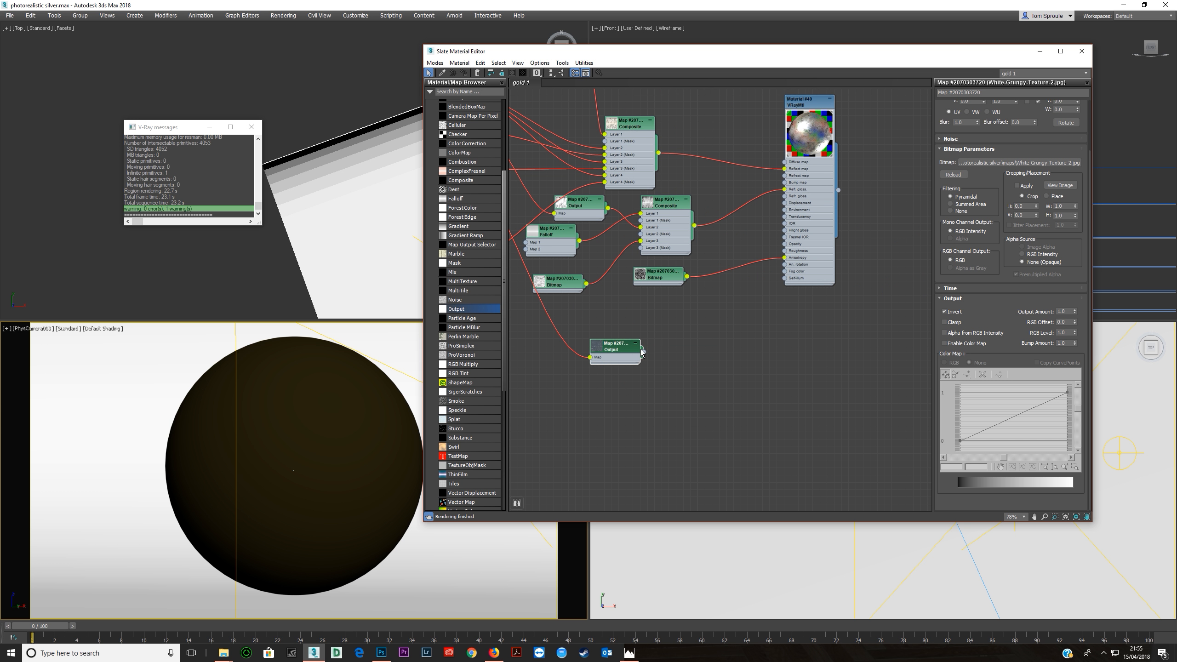
left_click_drag(643, 353, 784, 182)
Insert a Composite map between the new Output map and the Bump map input and add a second layer to it.
middle_click_drag(572, 183, 712, 241)
scroll(672, 246, "down", 1)
left_click_drag(463, 179, 819, 365)
left_click(834, 380)
left_click_drag(755, 394, 689, 387)
double_click(813, 377)
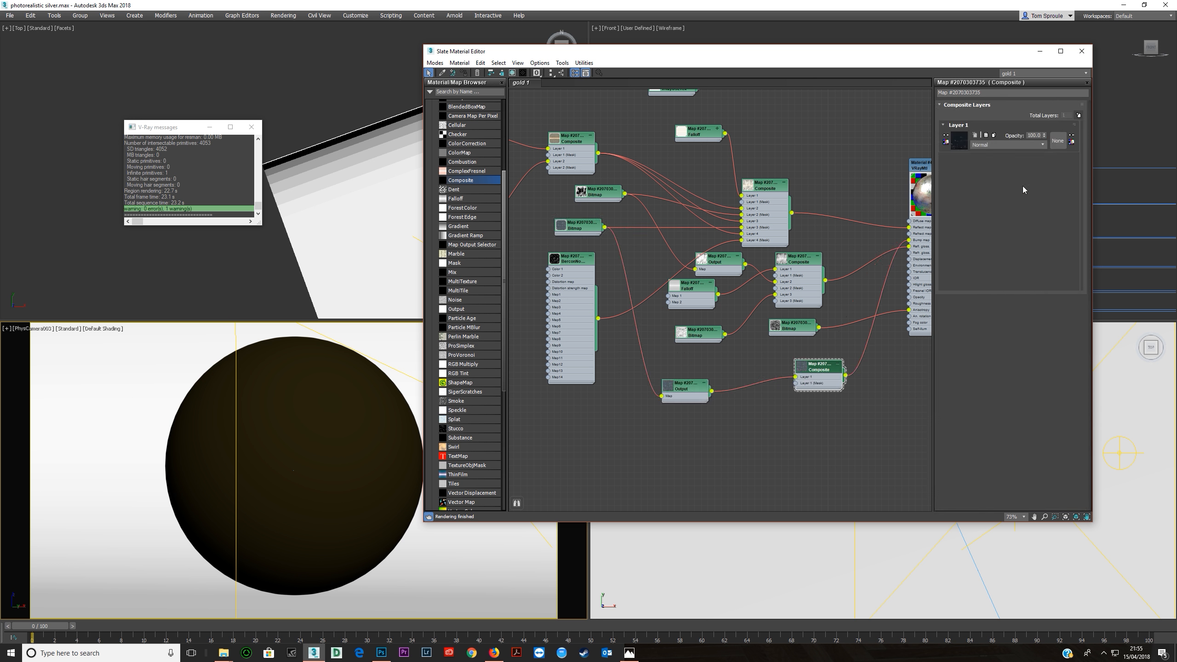
left_click(1077, 116)
Enable Invert on the Output map that feeds Layer 1 of the bump Composite.
middle_click_drag(778, 356, 692, 342)
double_click(597, 376)
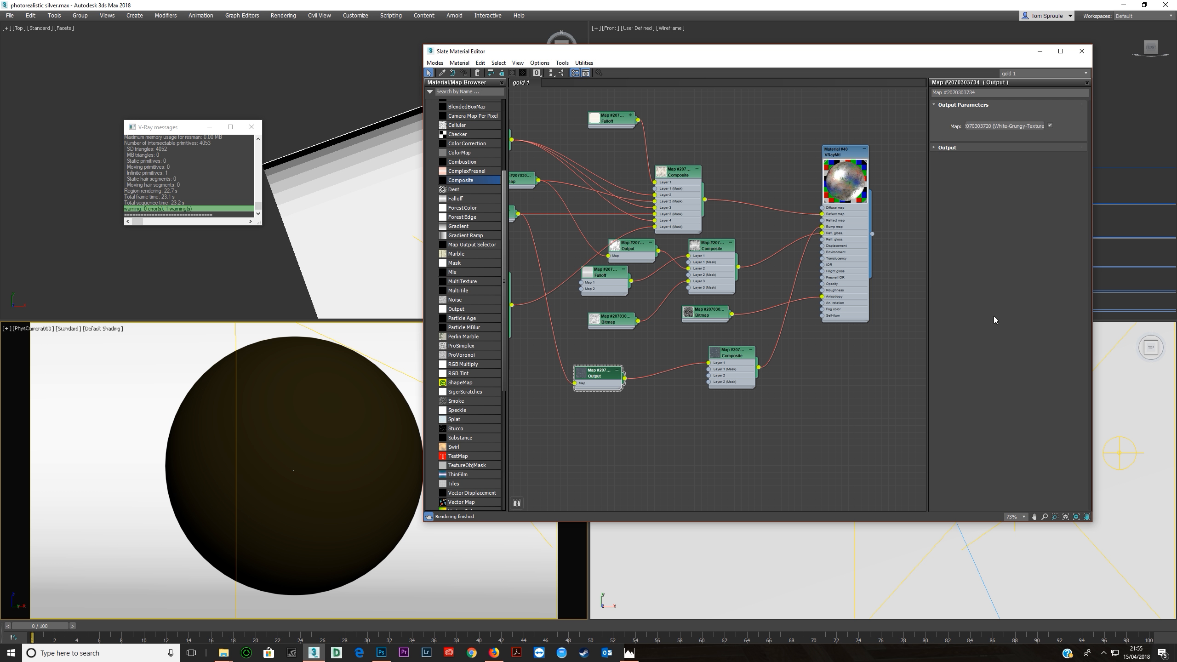
left_click(968, 148)
scroll(644, 348, "up", 1)
middle_click_drag(644, 348, 685, 372)
scroll(685, 372, "up", 1)
left_click(734, 387)
middle_click_drag(609, 329, 687, 354)
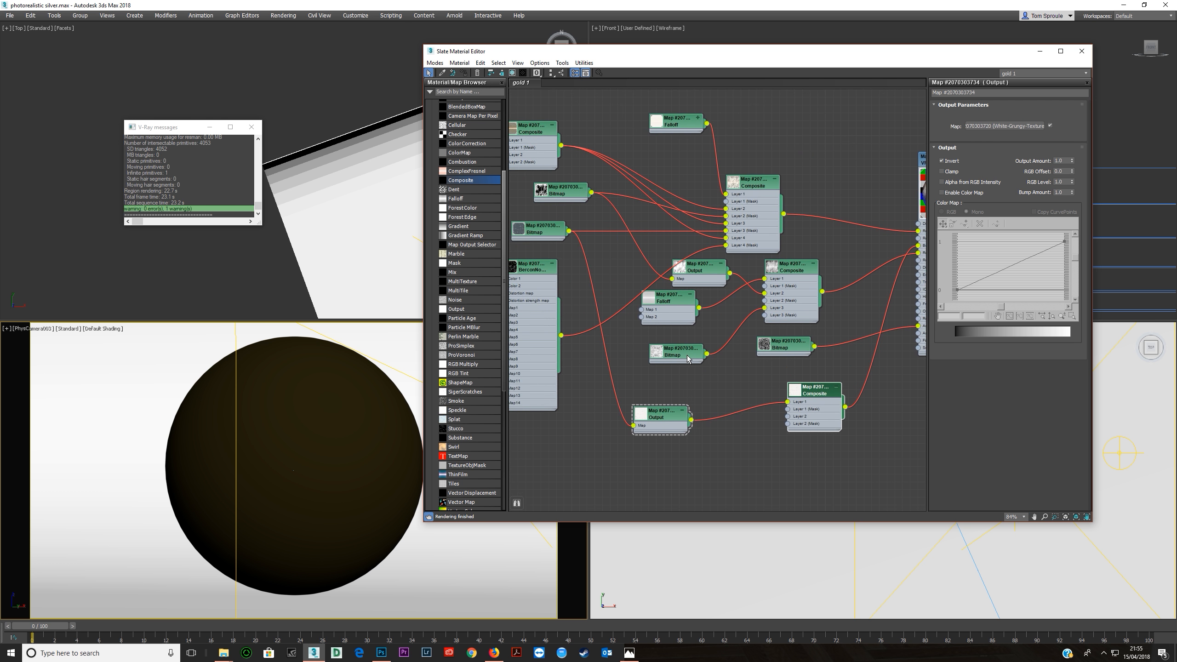
Connect the Output map that feeds the glossiness Composite to Layer 2 of the bump Composite as well.
double_click(678, 356)
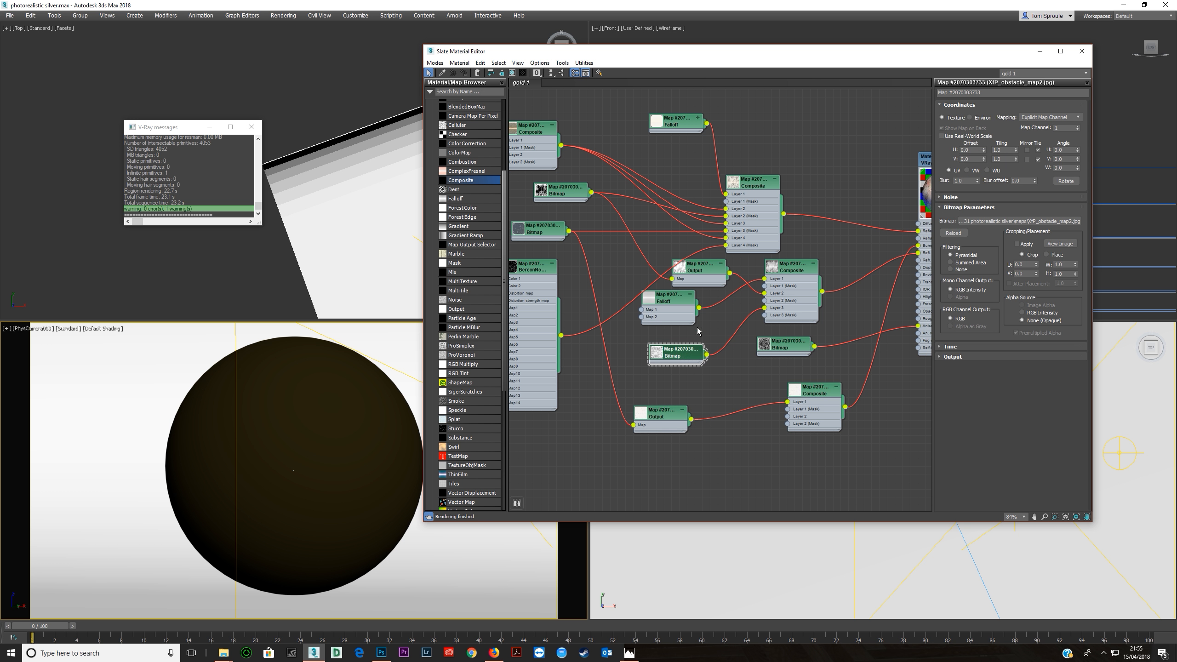
left_click(702, 268)
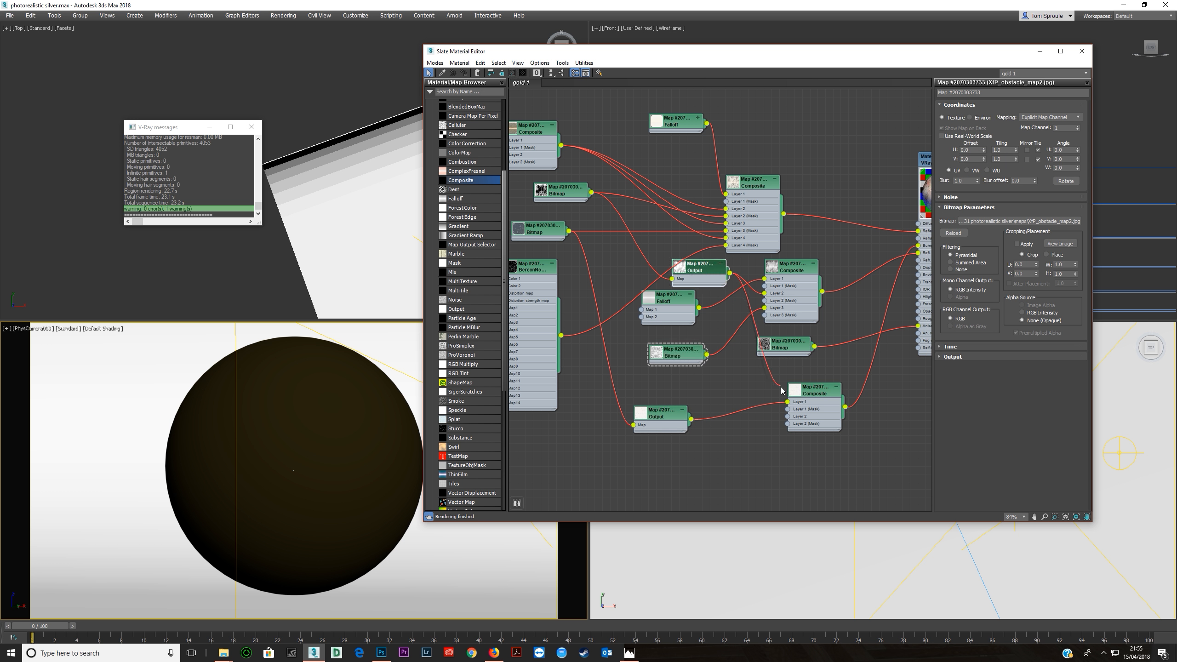
middle_click_drag(888, 263, 668, 298)
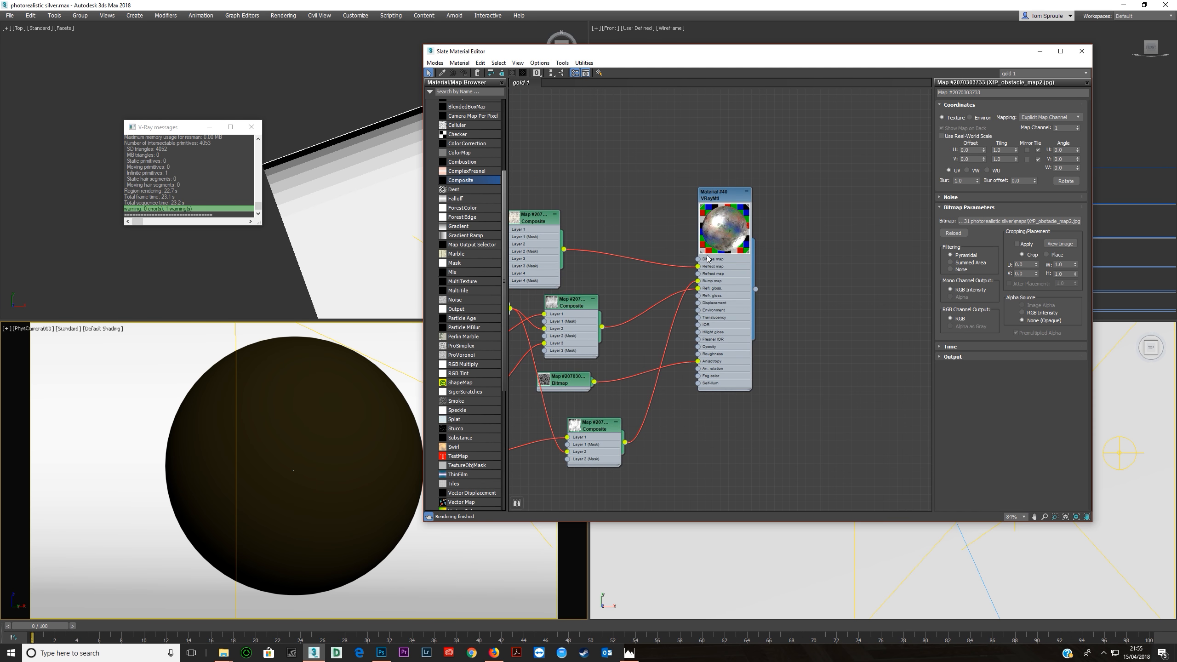
Test render the camera view with the layered bump Composite connected.
right_click(394, 418)
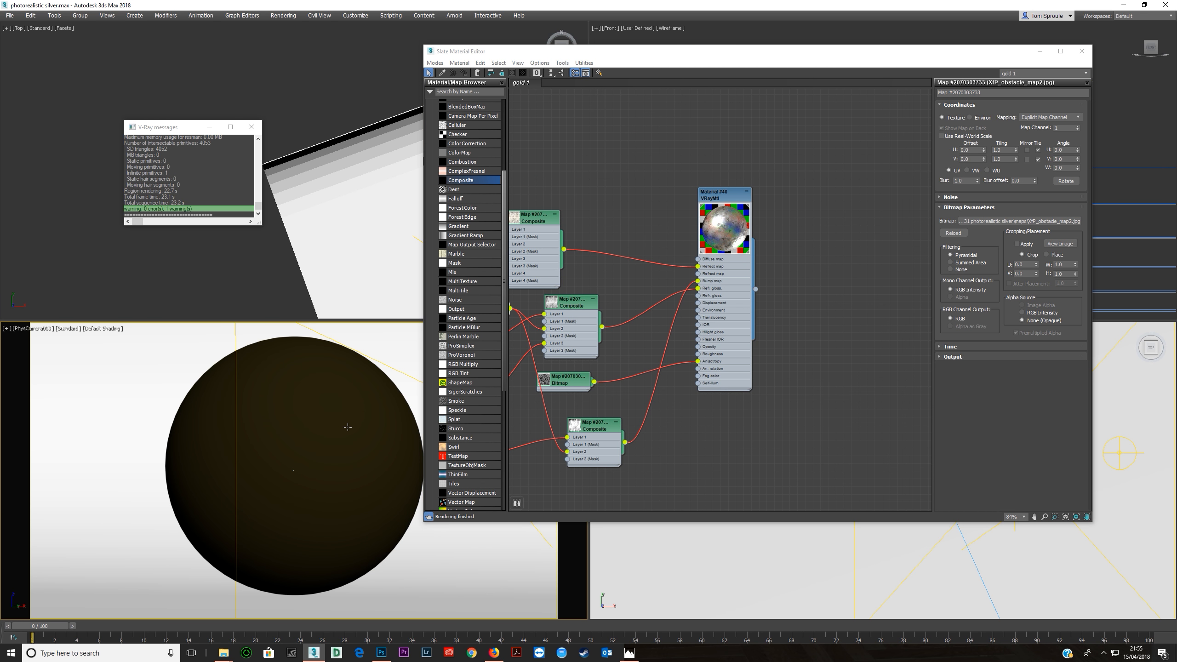